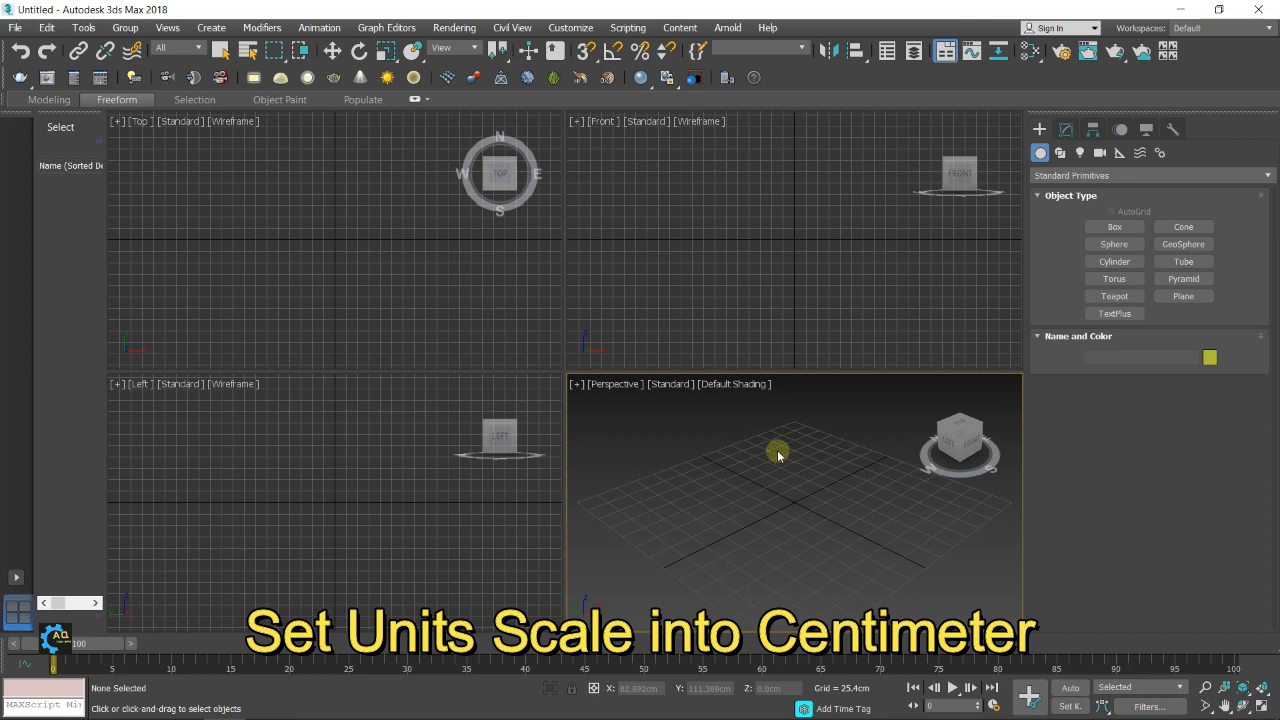
Set the display unit scale to metric Centimeters, with Grid Points and Vertex as the snap targets
left_click(570, 27)
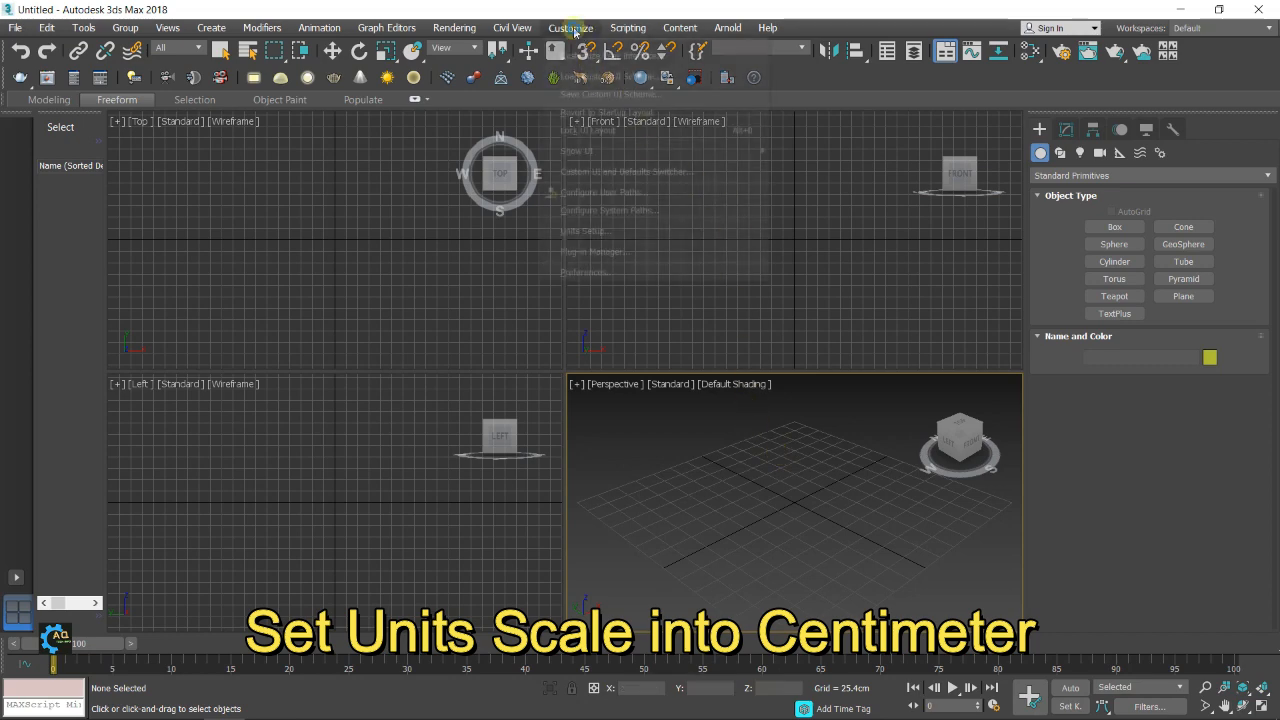
left_click(582, 233)
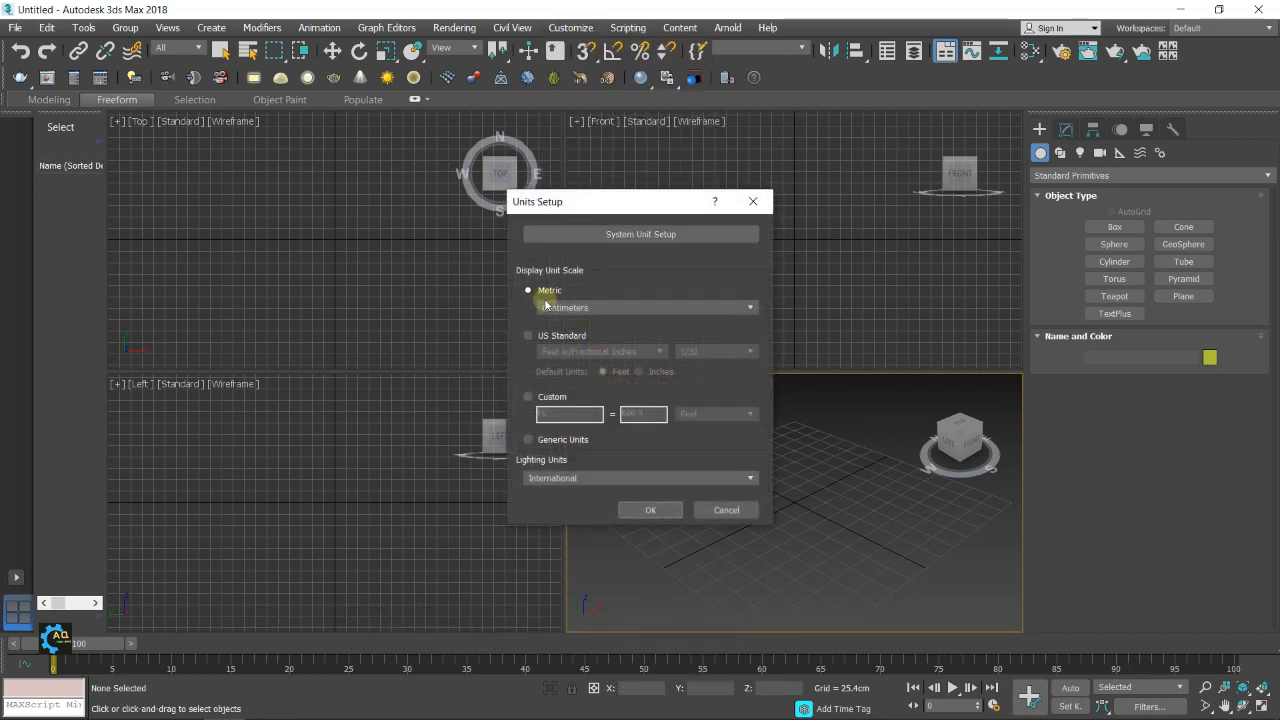
left_click(650, 510)
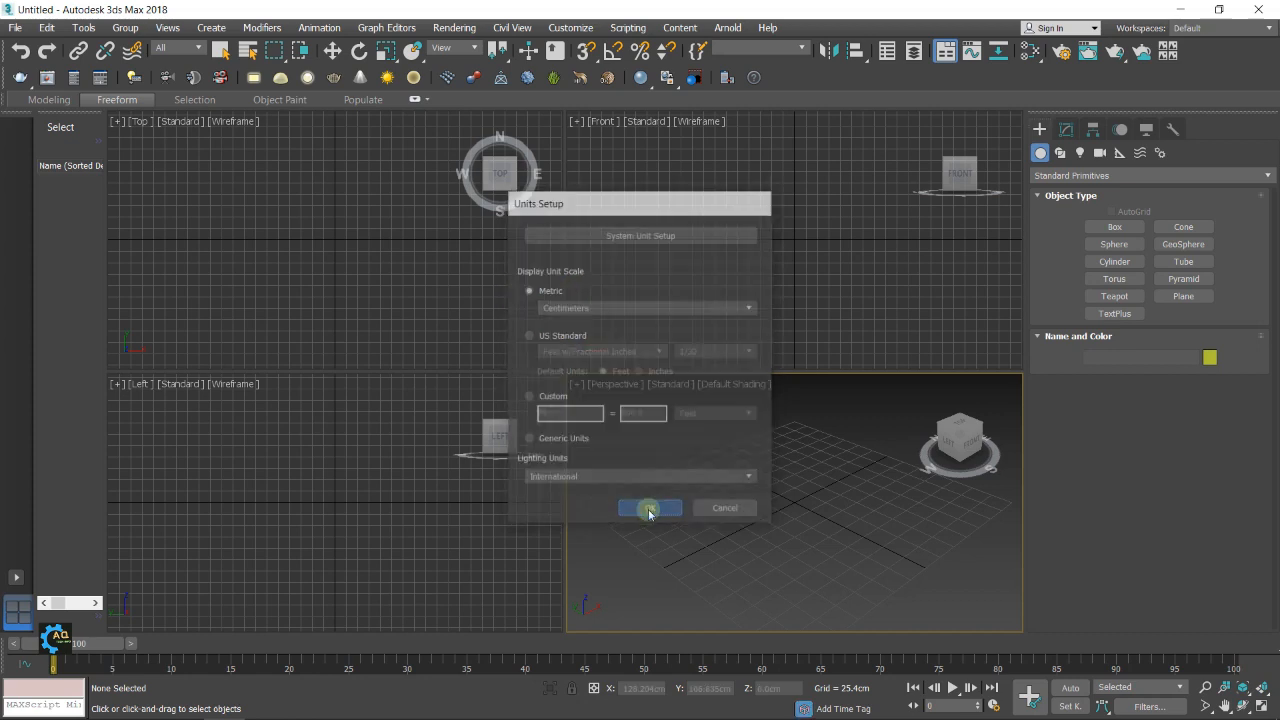
right_click(587, 52)
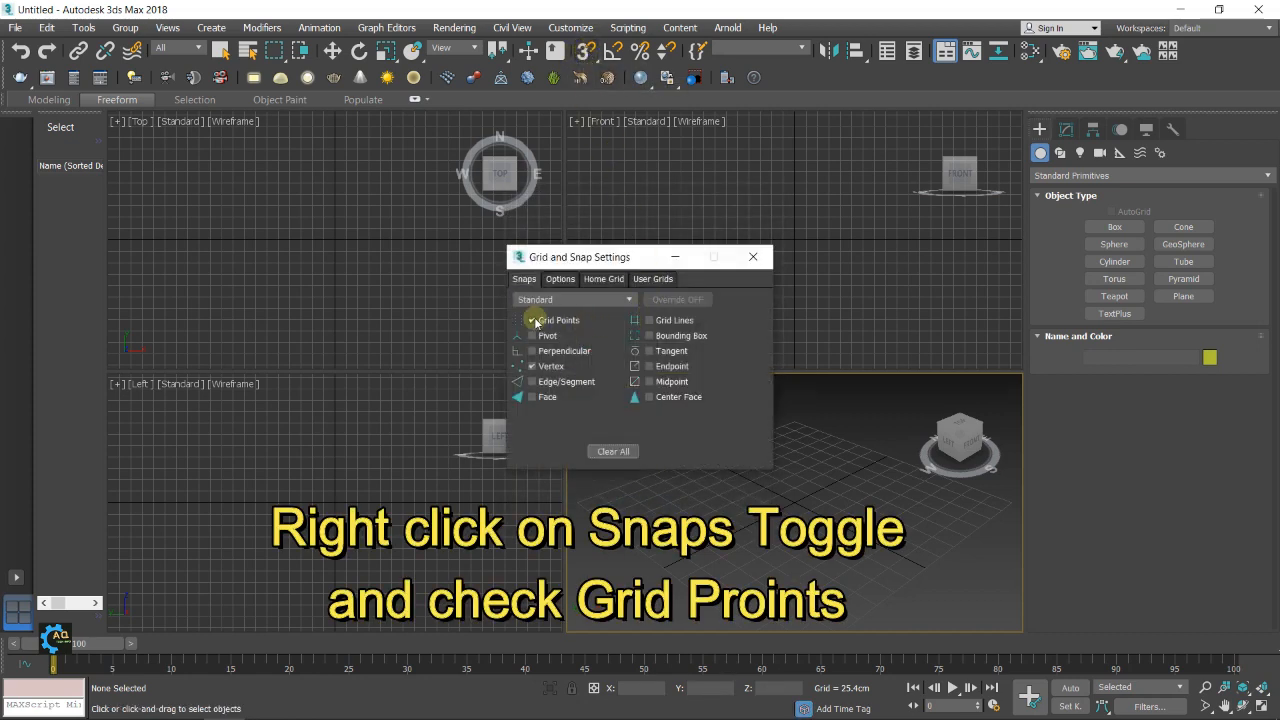
left_click(753, 257)
Activate the Front viewport and maximize it to fill the workspace
left_click(790, 247)
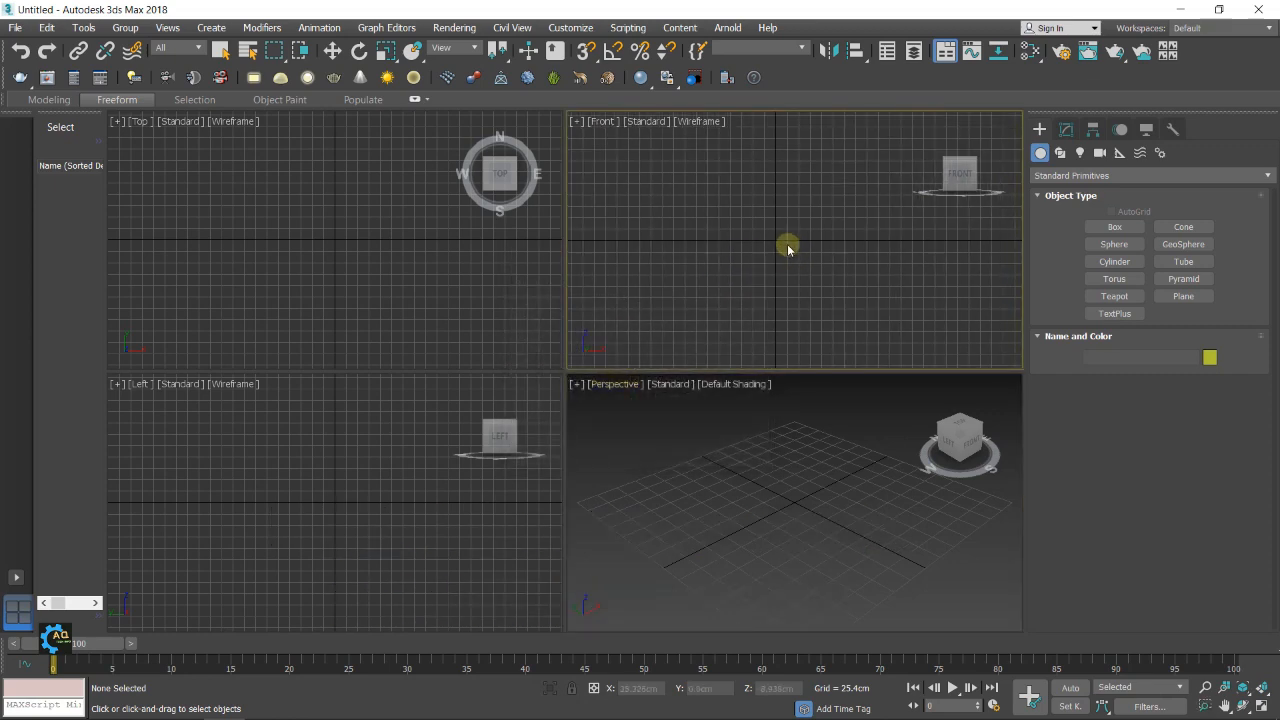
key("alt+w")
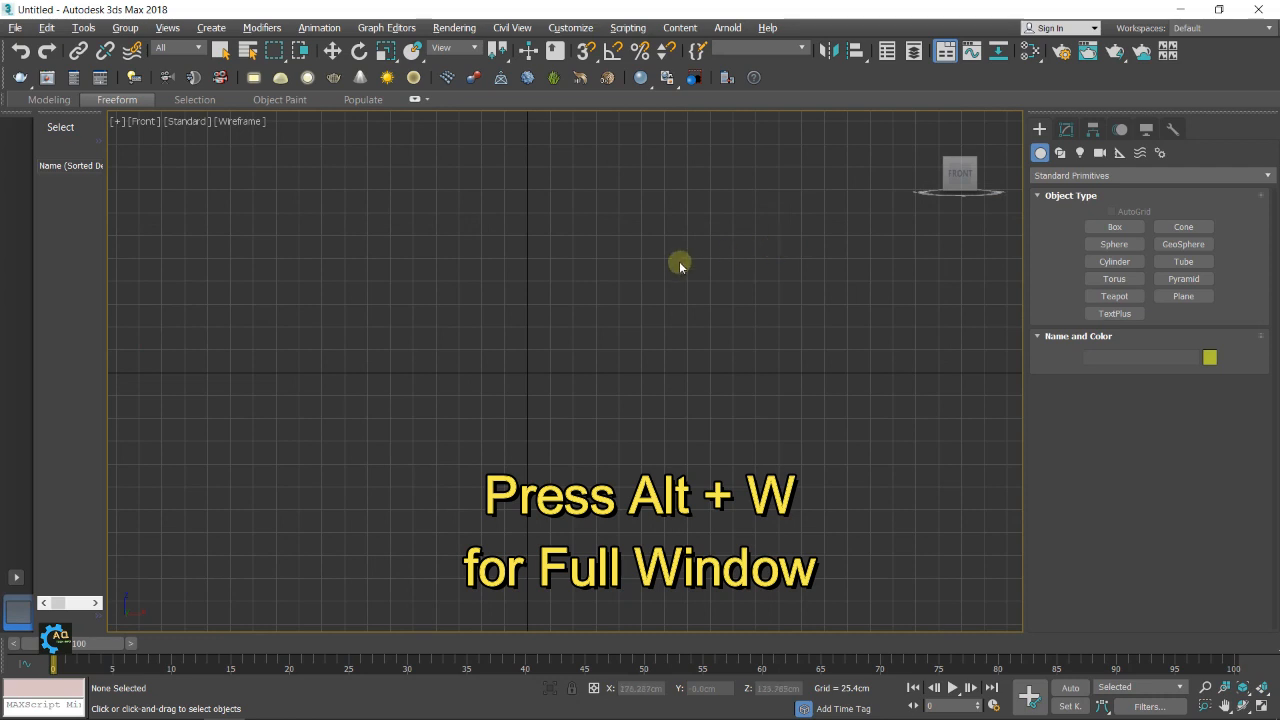
scroll(574, 390, "up", 3)
middle_click_drag(671, 330, 601, 500)
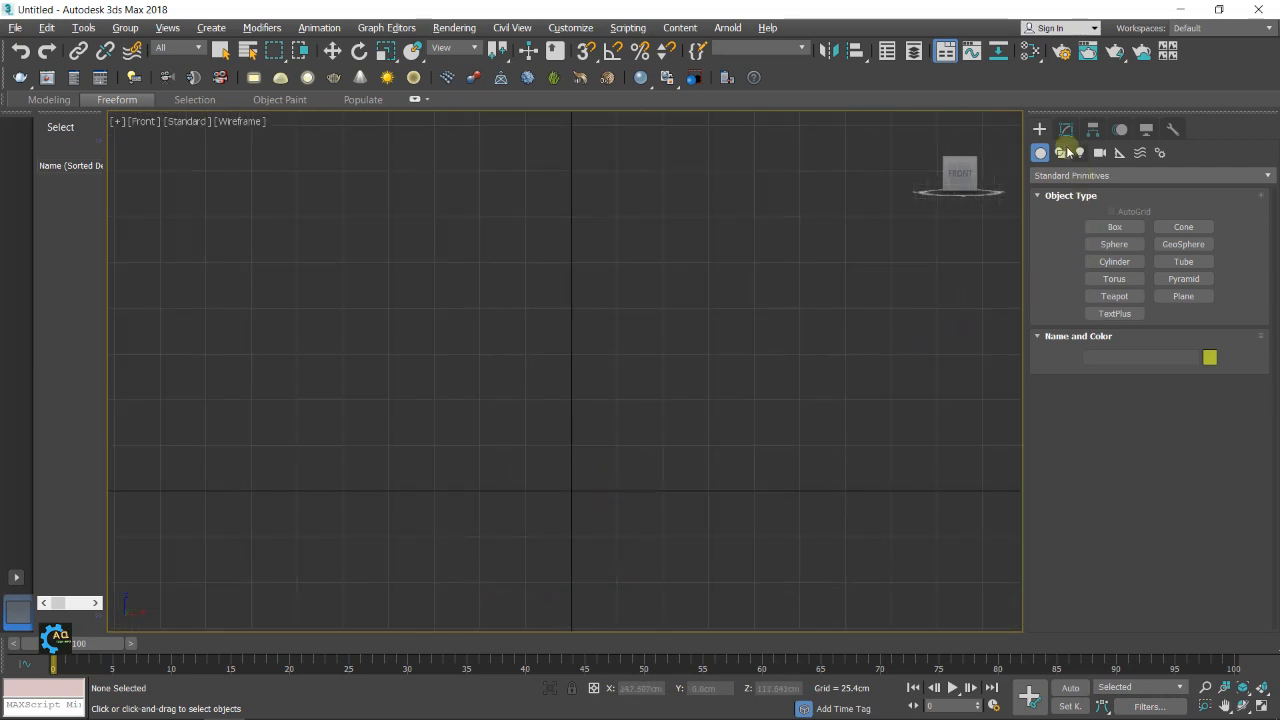
With snapping on, draw a straight vertical line from the origin up to 152.4 cm, then turn snapping off
left_click(1064, 152)
left_click(1114, 241)
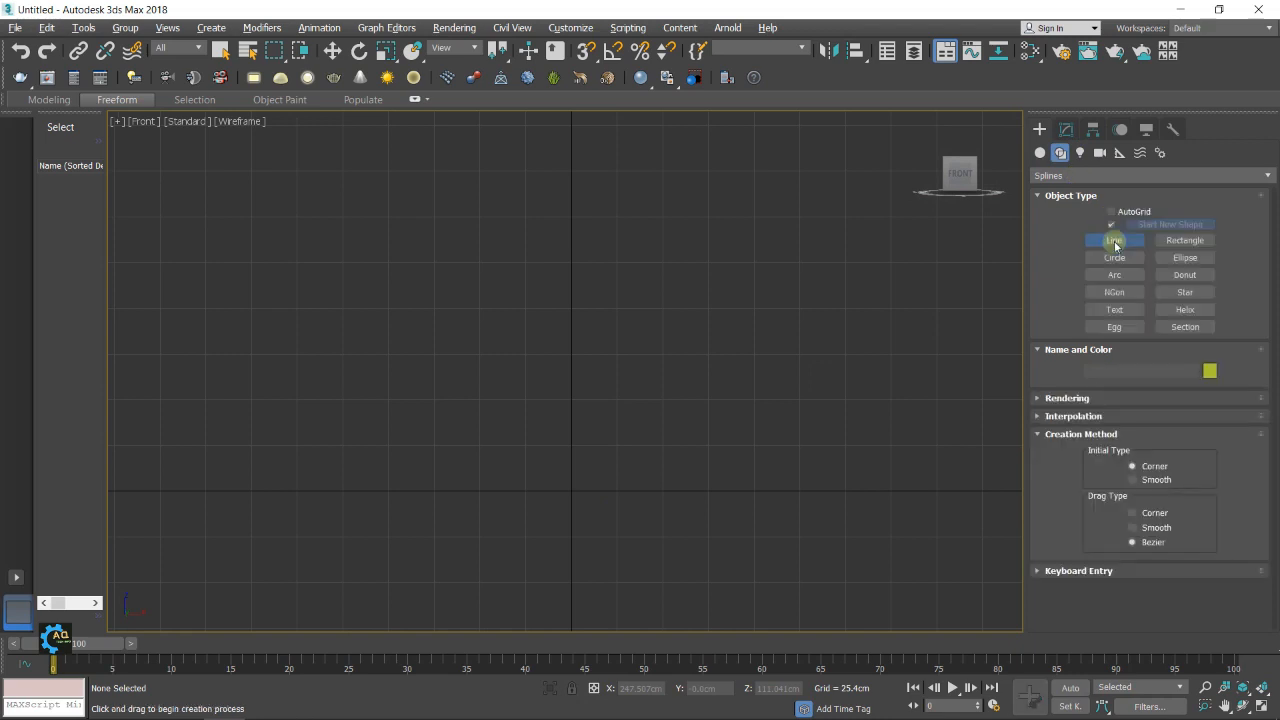
left_click(585, 50)
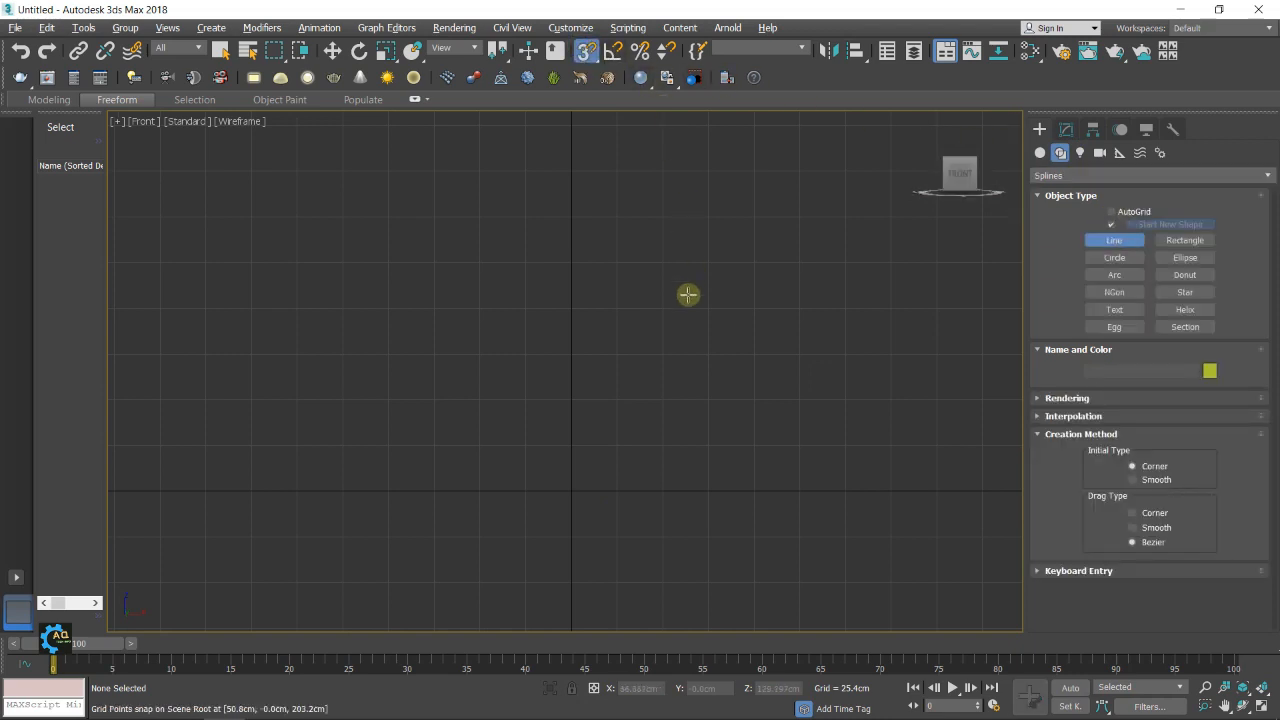
left_click(570, 490)
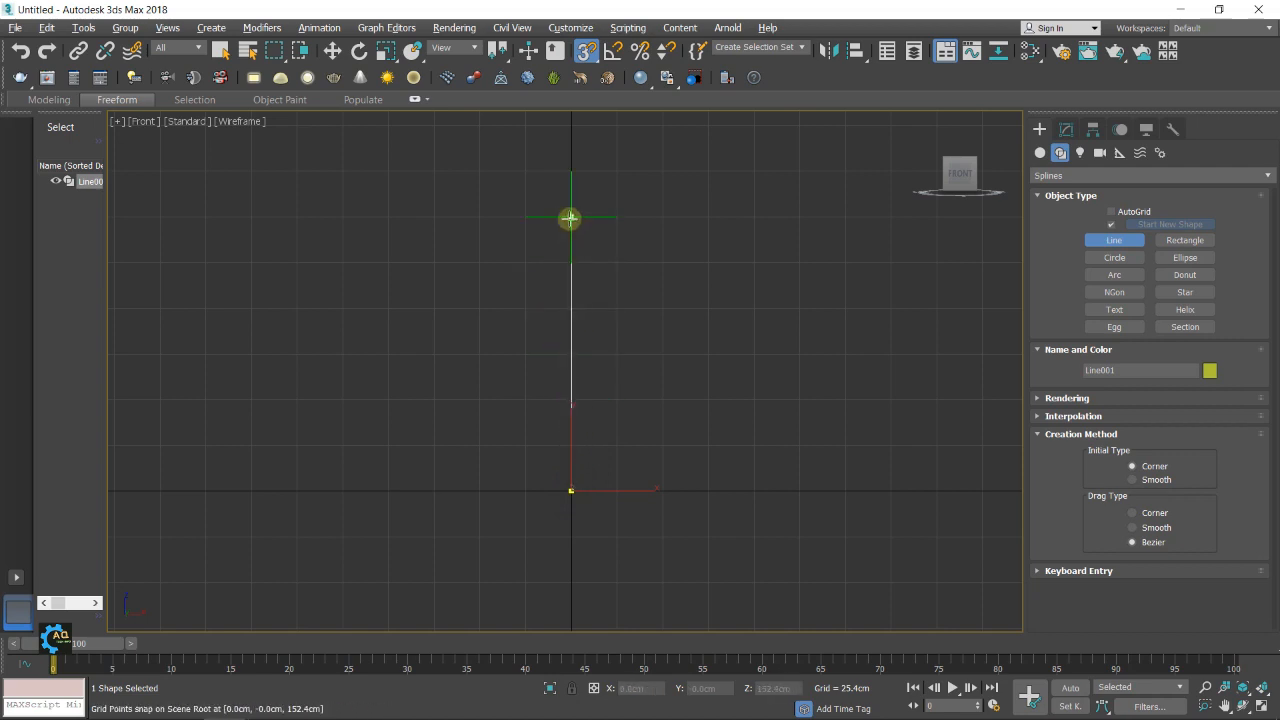
left_click(569, 217)
right_click(734, 290)
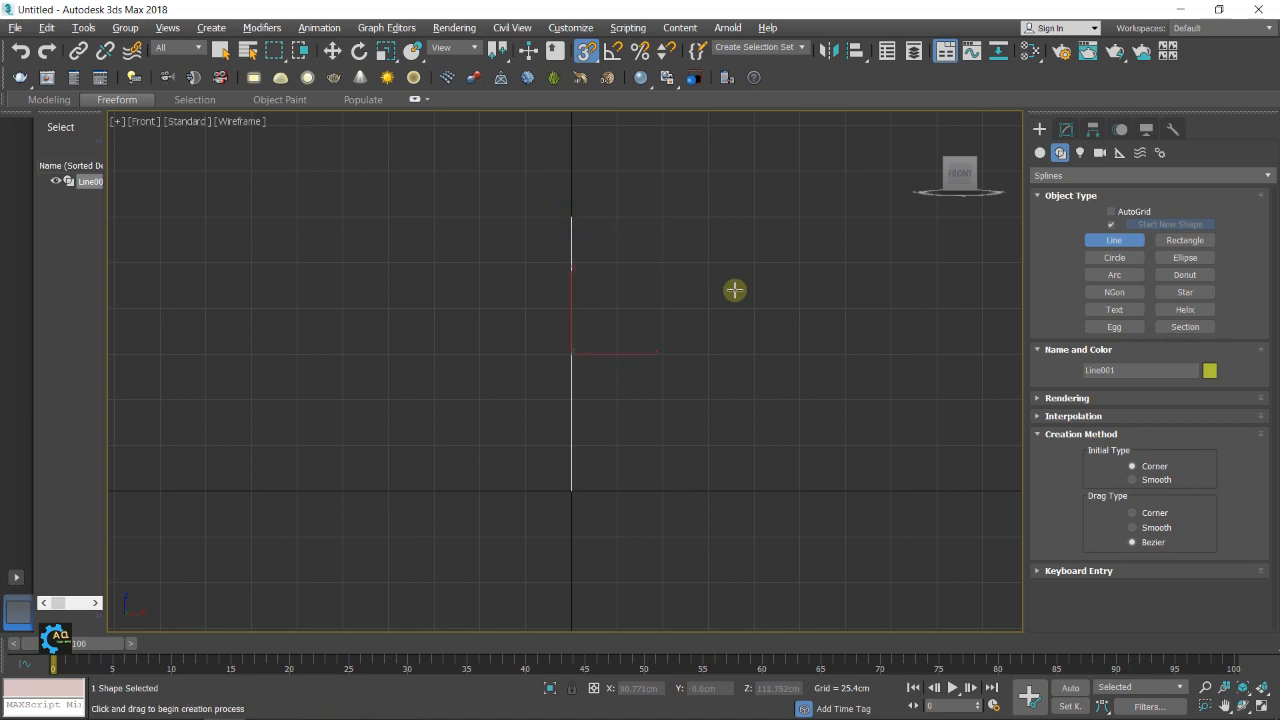
left_click(586, 50)
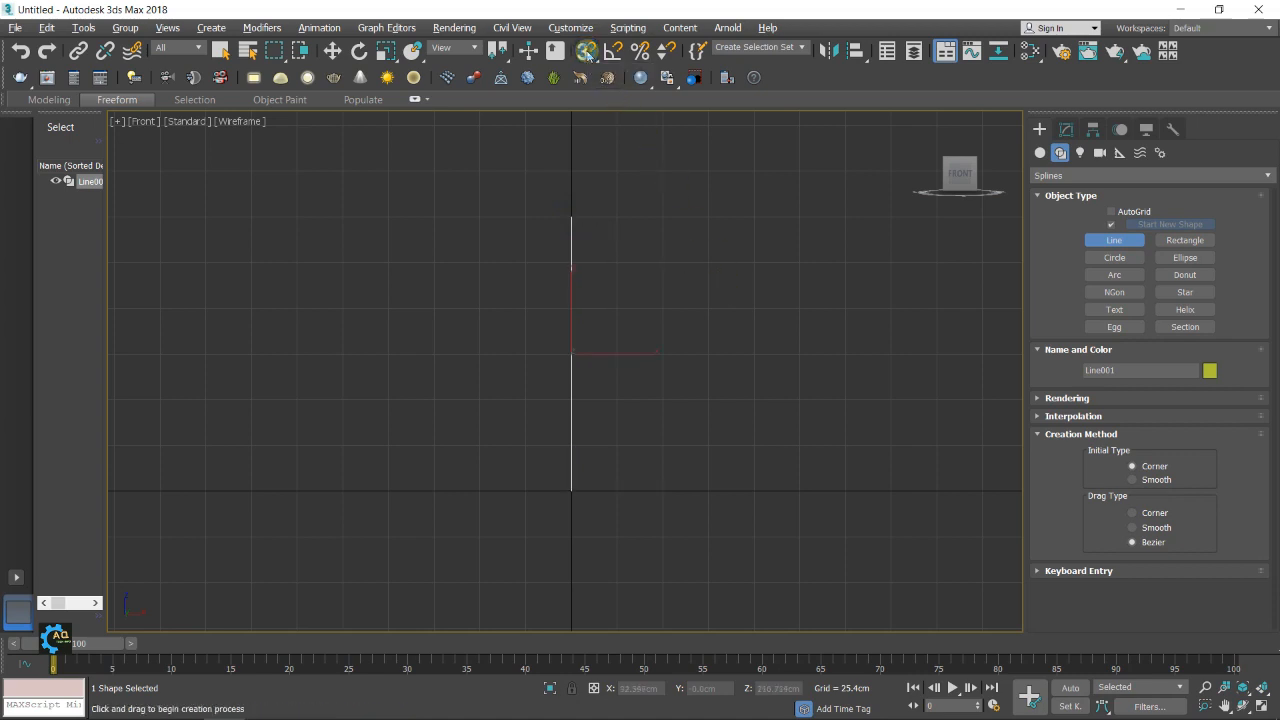
Draw a six-sided NGon spline with a radius of about 97 cm beside the vertical line
scroll(633, 273, "down", 2)
middle_click_drag(764, 305, 683, 323)
scroll(700, 320, "down", 1)
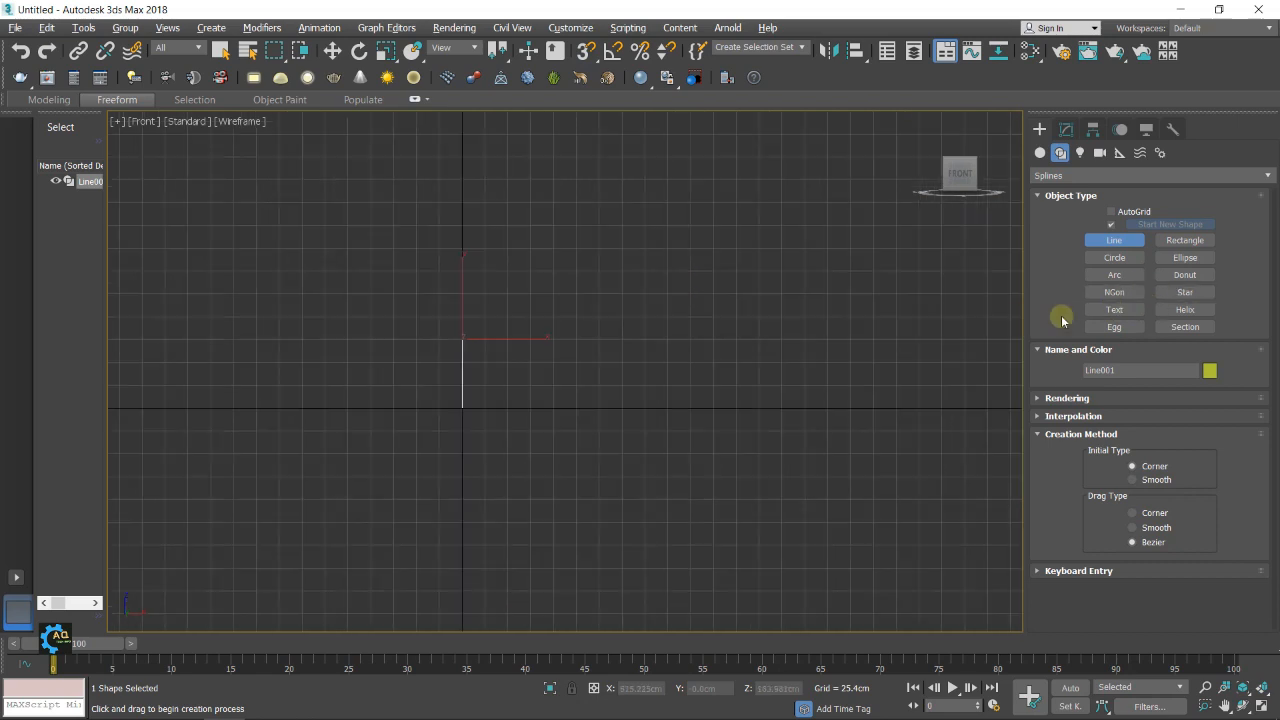
middle_click_drag(840, 334, 828, 334)
left_click(1114, 292)
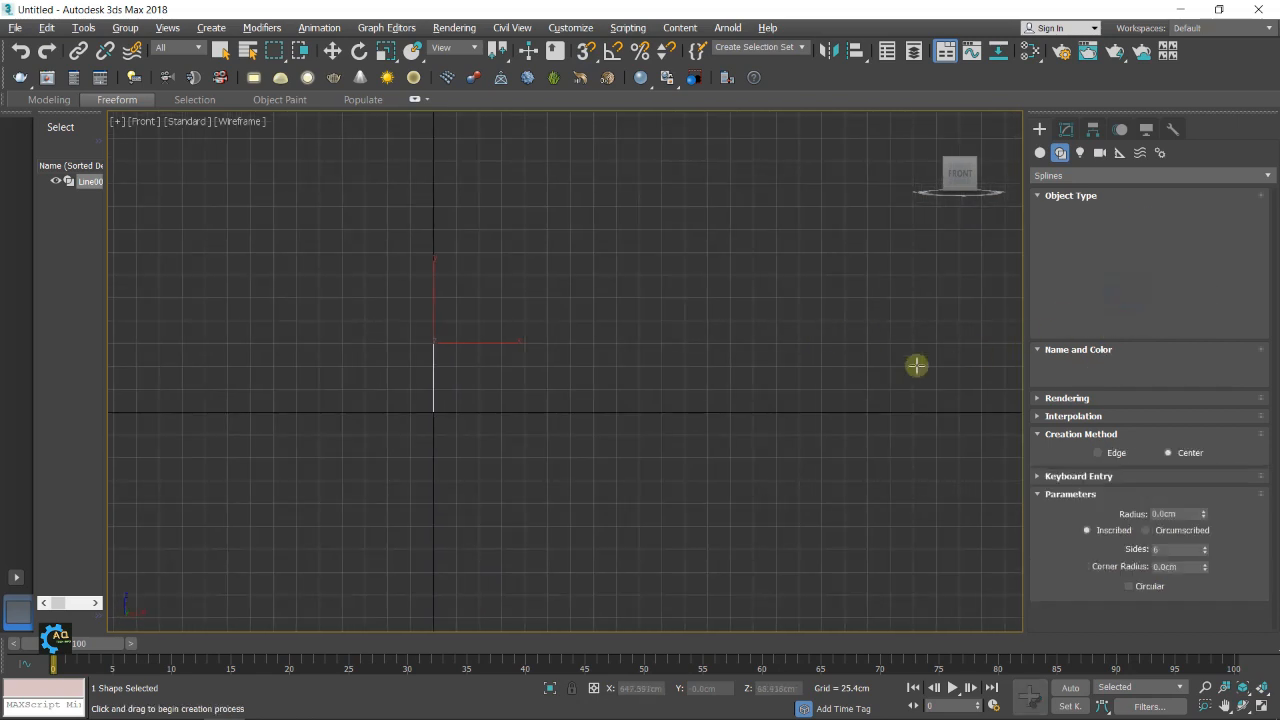
left_click_drag(651, 286, 715, 349)
middle_click_drag(834, 326, 783, 342)
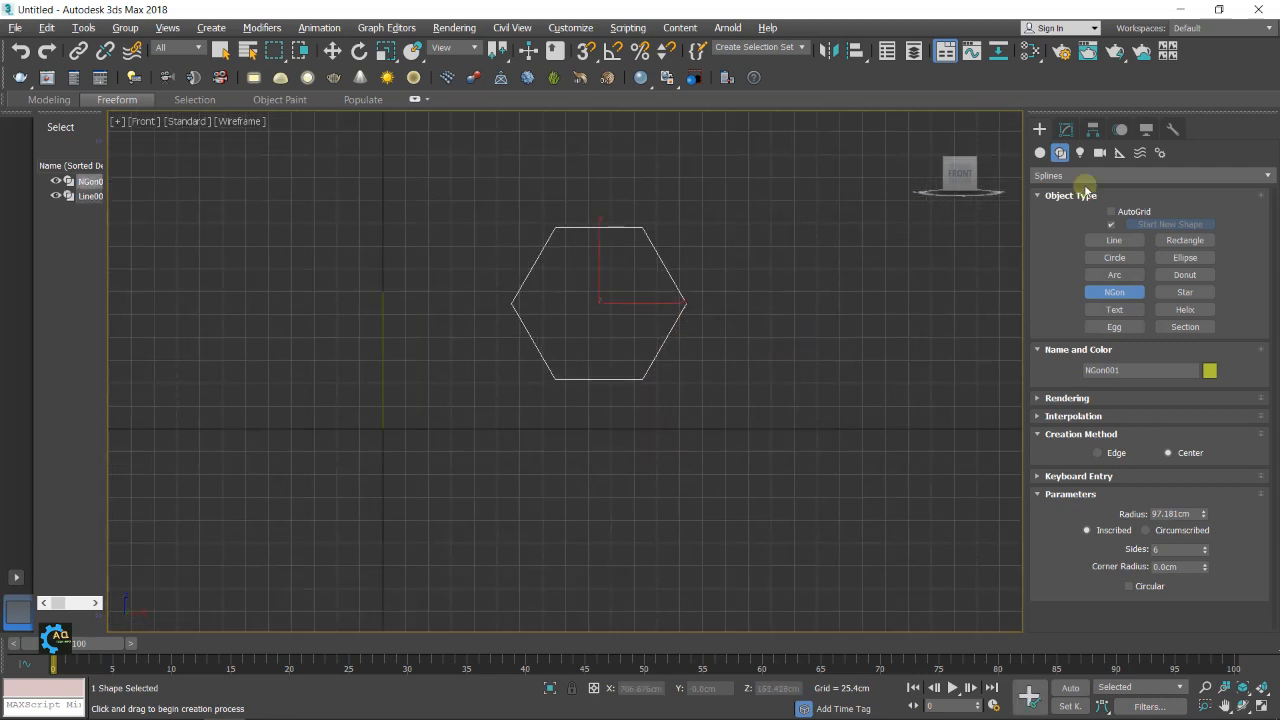
Set the NGon's radius to 50 cm and its number of sides to 16
left_click(1068, 131)
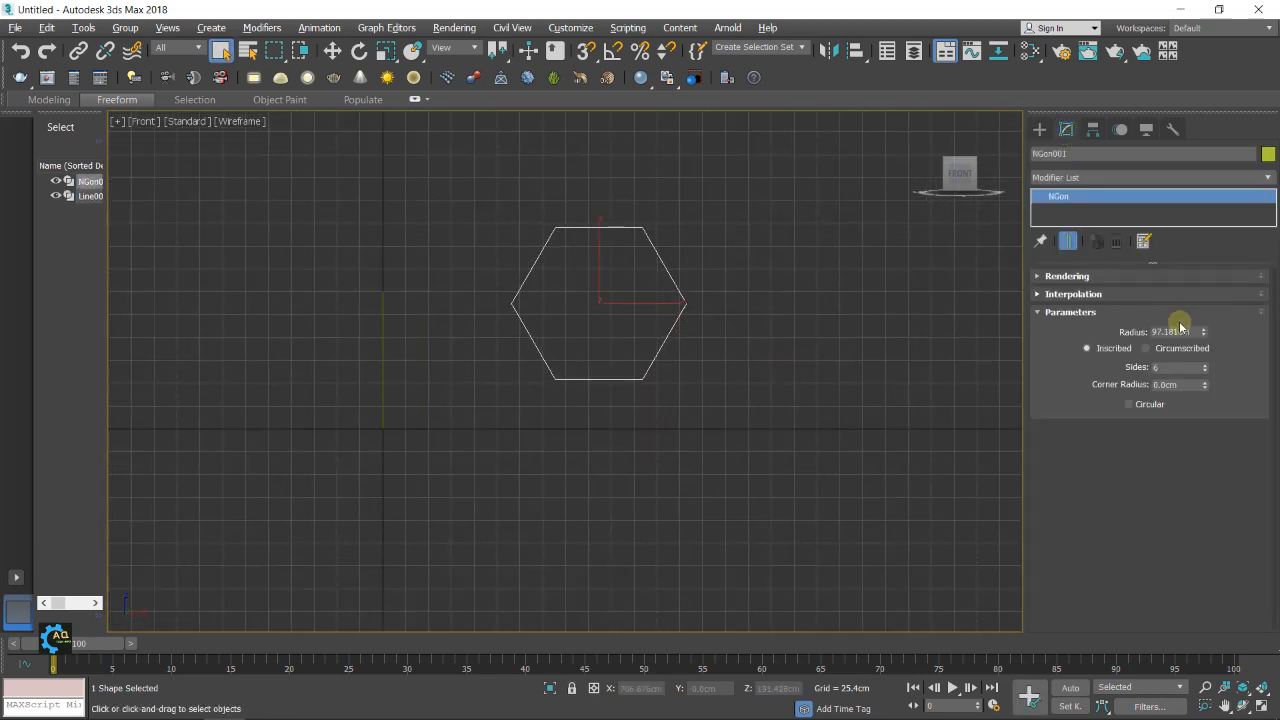
left_click_drag(1197, 332, 1134, 332)
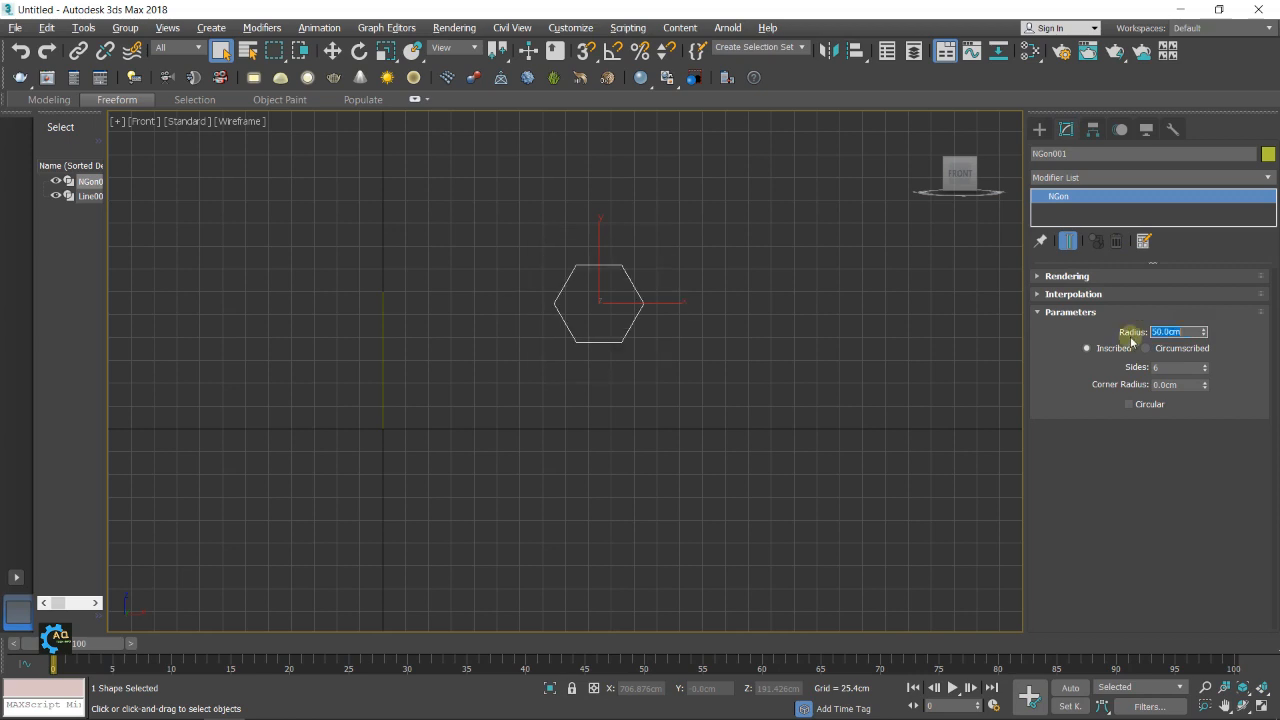
left_click_drag(1165, 366, 1137, 366)
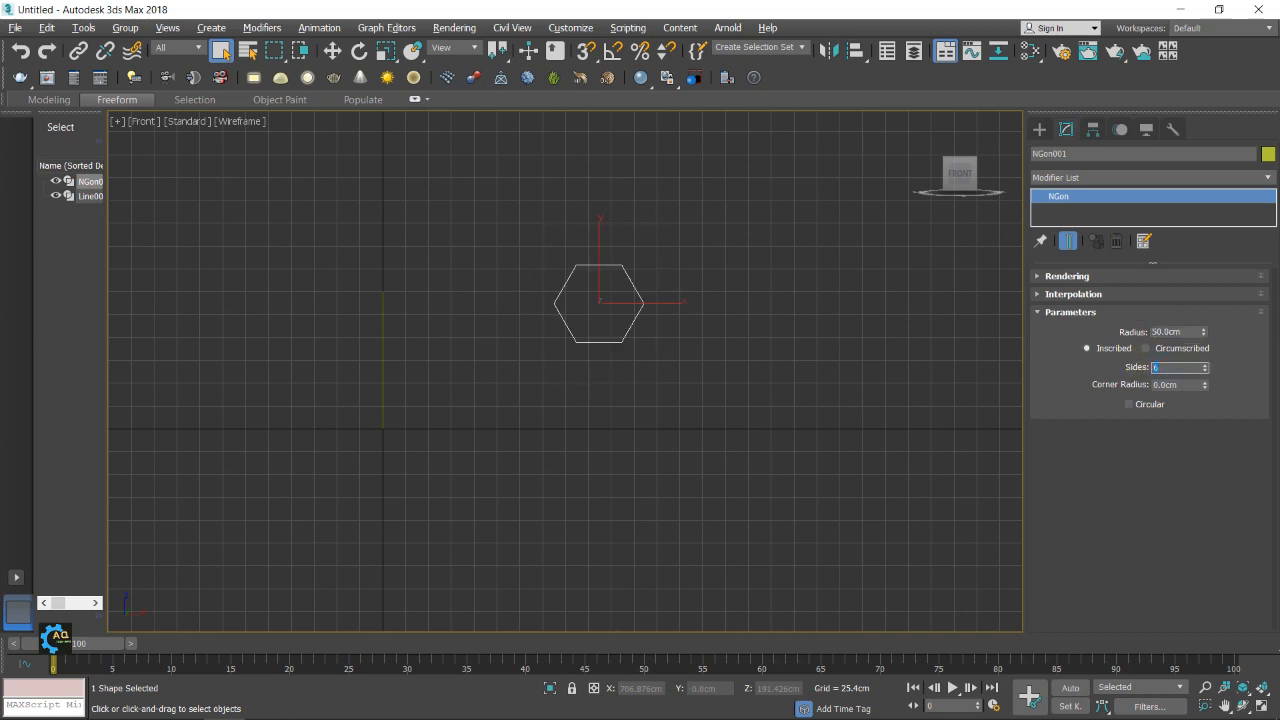
key("Return")
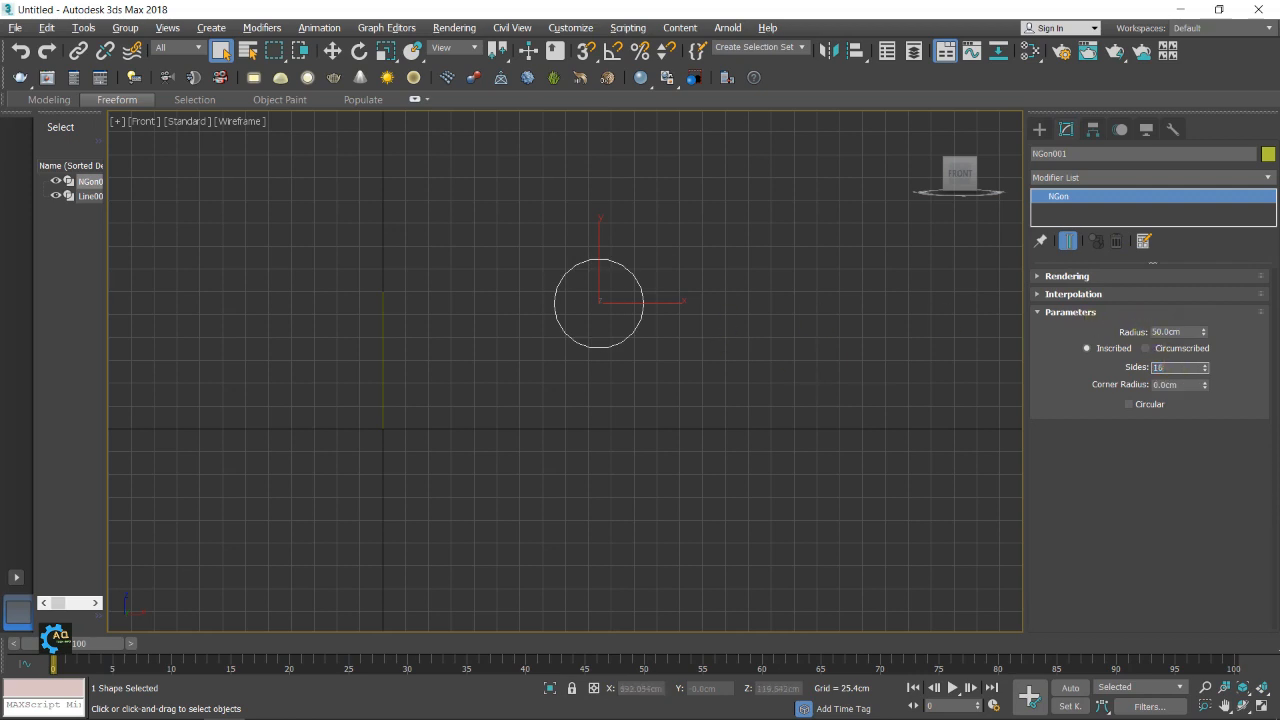
scroll(643, 305, "up", 5)
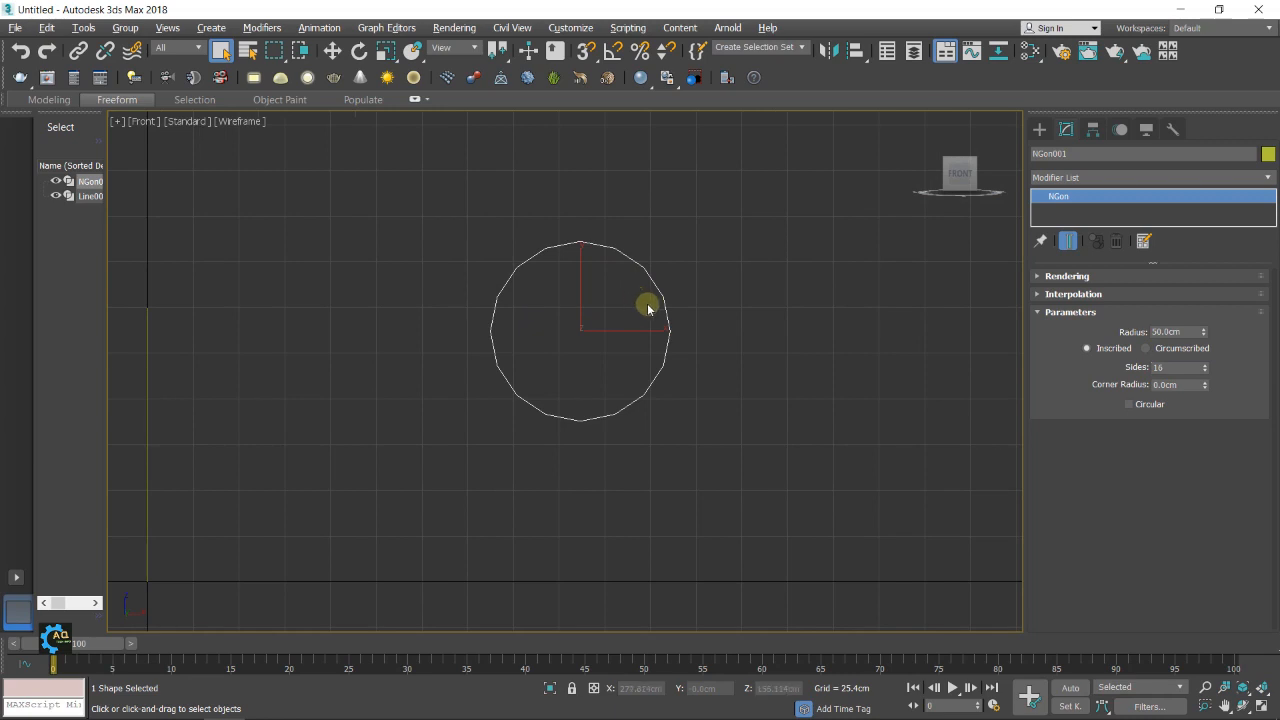
scroll(680, 325, "down", 3)
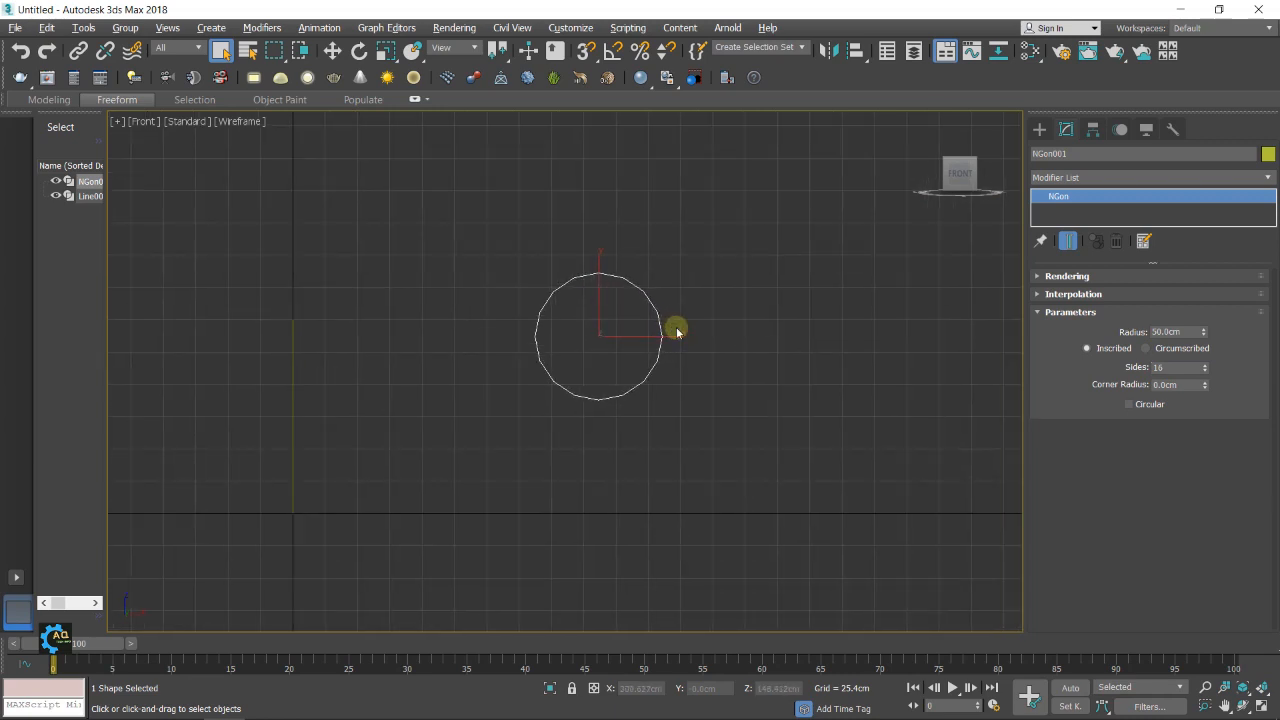
middle_click_drag(711, 339, 705, 336)
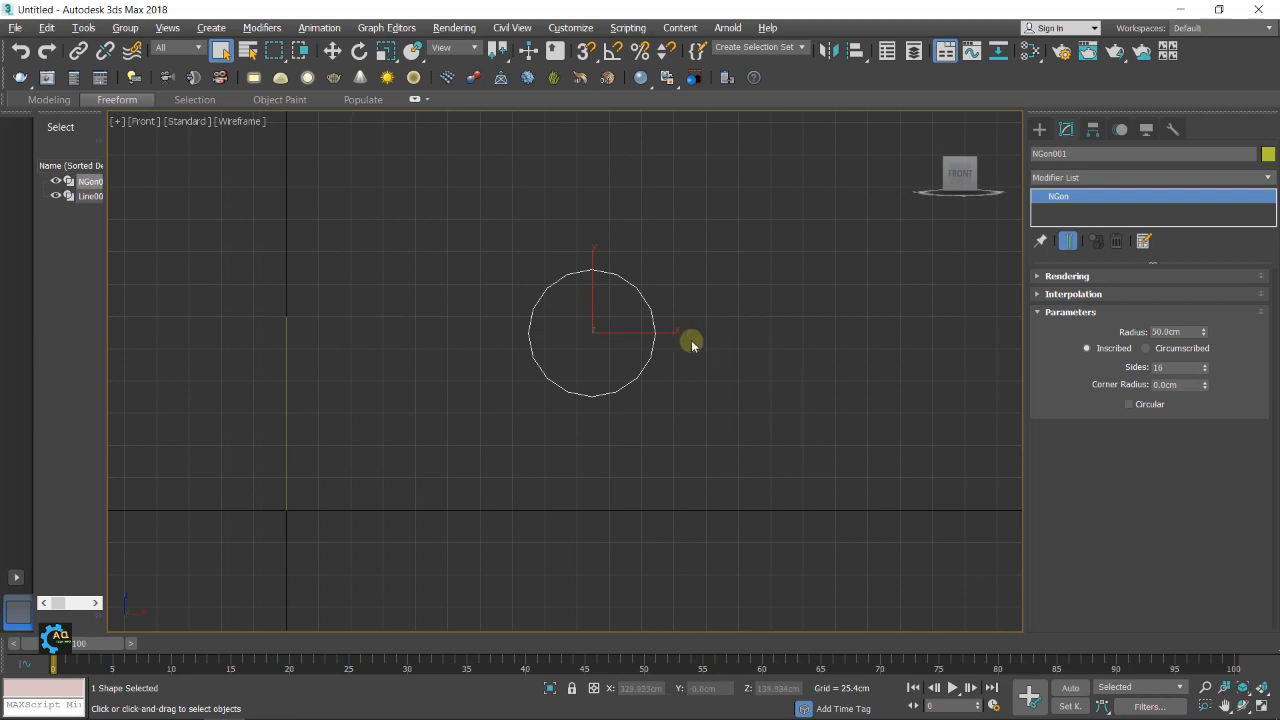
Clone the NGon along the X axis as 2 copies spaced about 150 cm apart
left_click(332, 51)
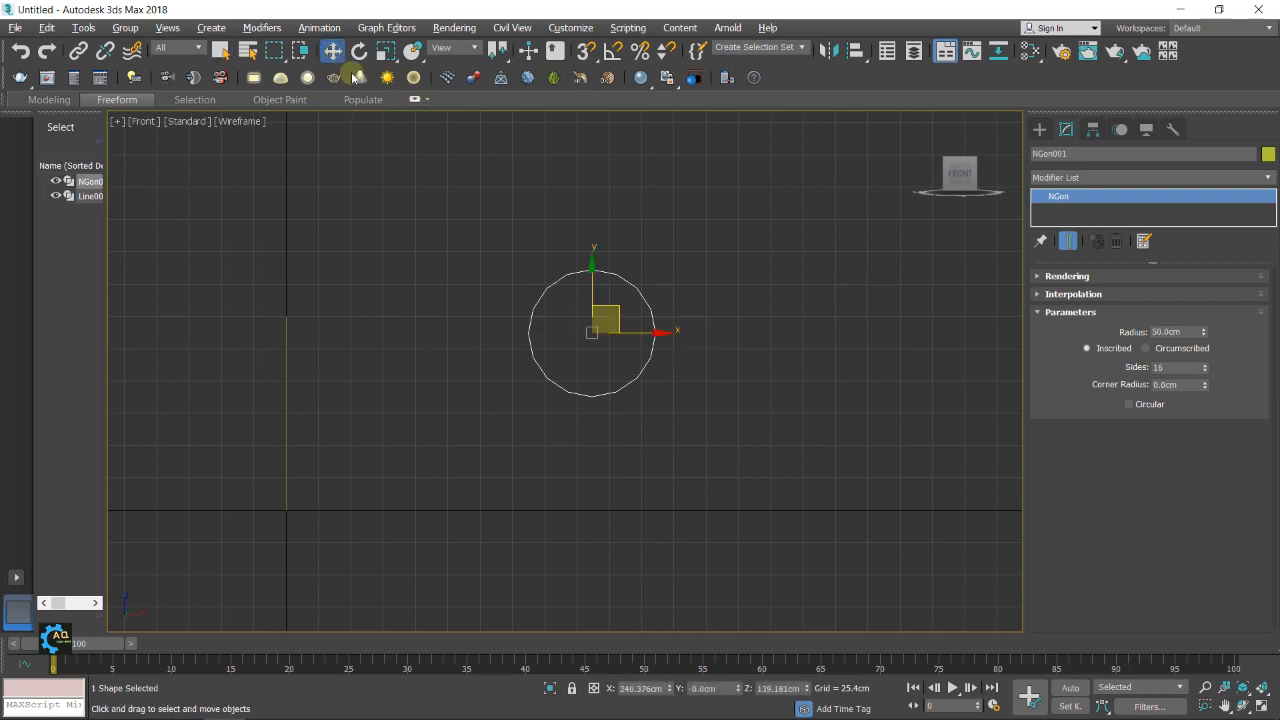
left_click_drag(666, 331, 851, 337, "shift")
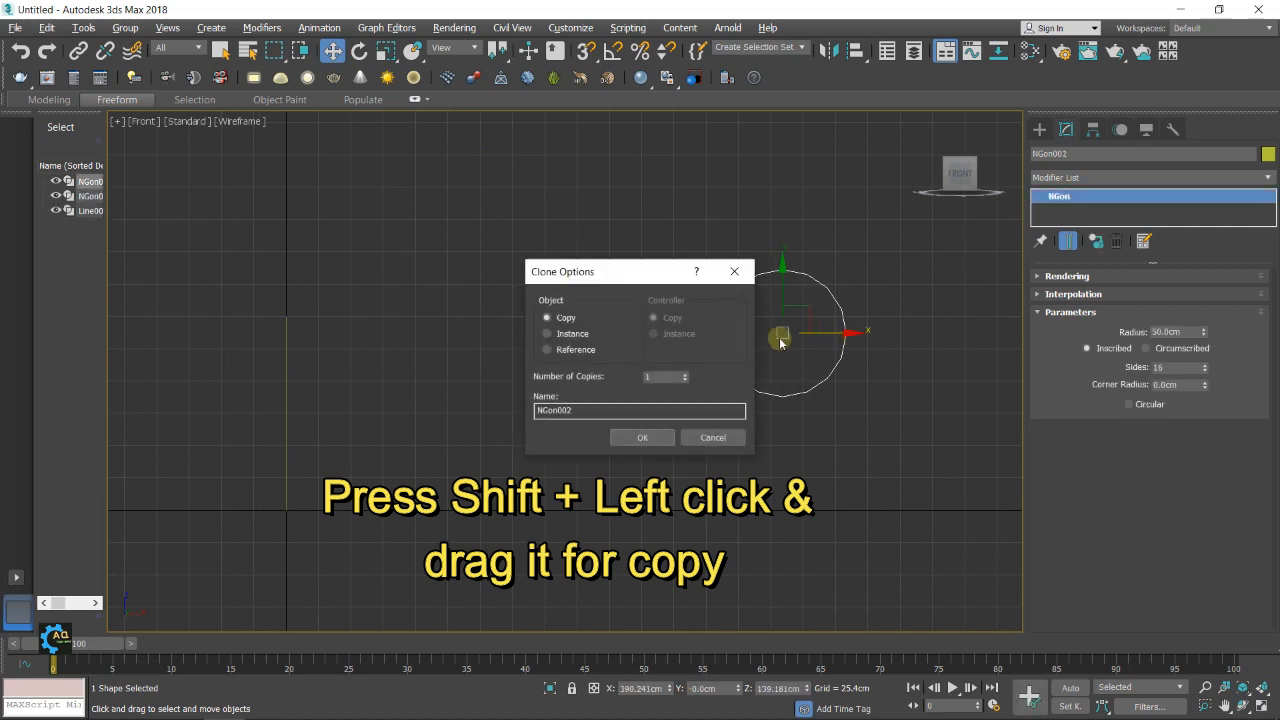
left_click(657, 437)
middle_click_drag(774, 426, 687, 427)
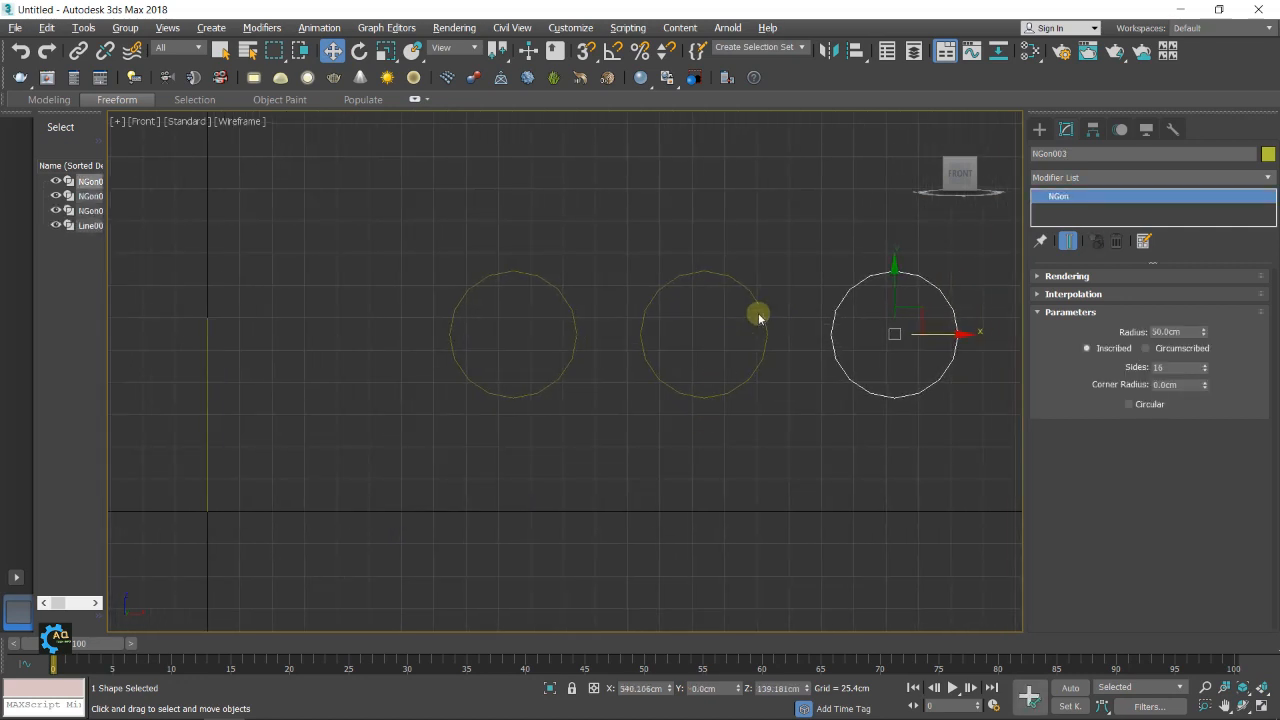
Make the first and third NGons circular and set the middle NGon's radius to 49 cm
left_click(571, 319)
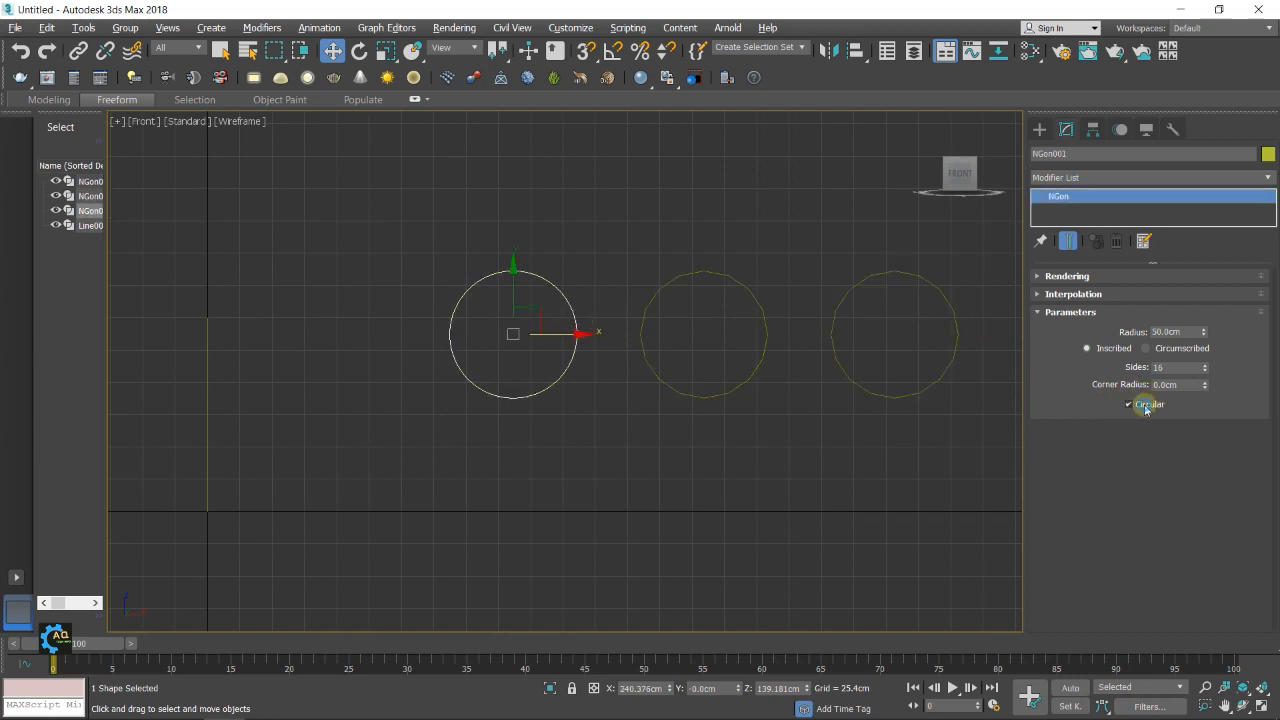
left_click(939, 293)
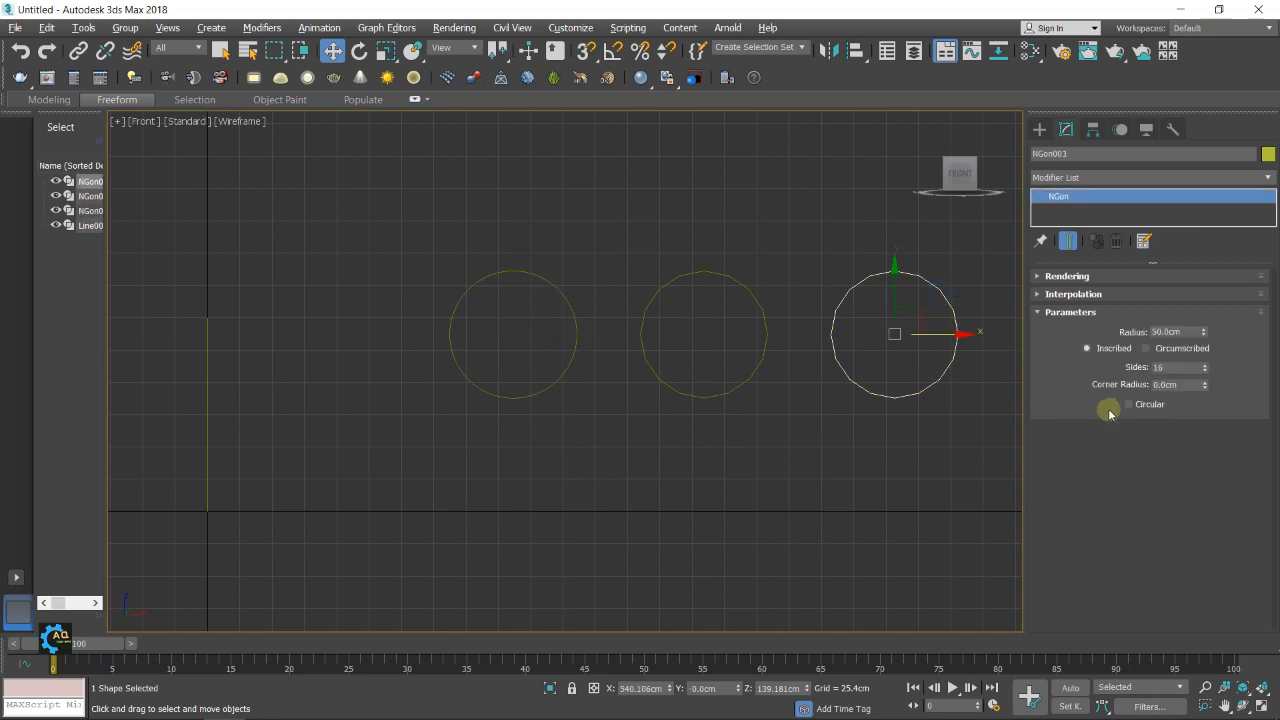
left_click(764, 310)
left_click_drag(1183, 333, 1092, 338)
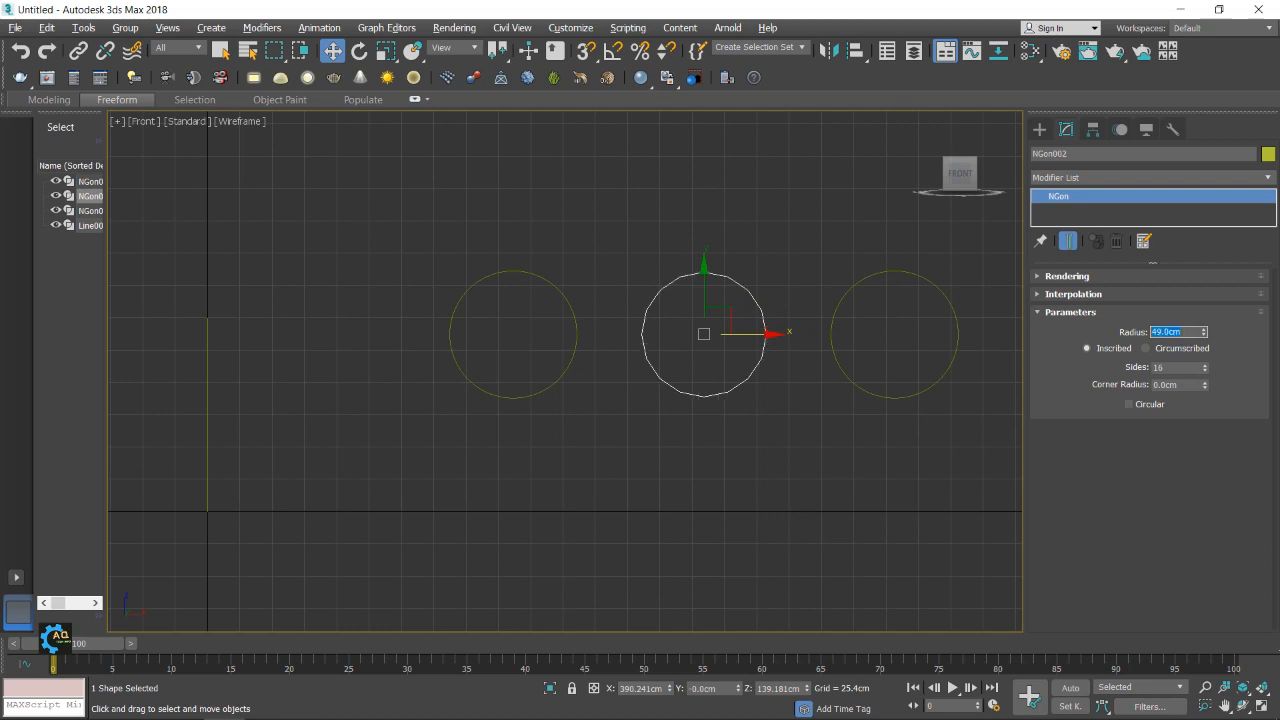
Convert the circular NGon farthest from the vertical line to an Editable Spline
left_click(934, 294)
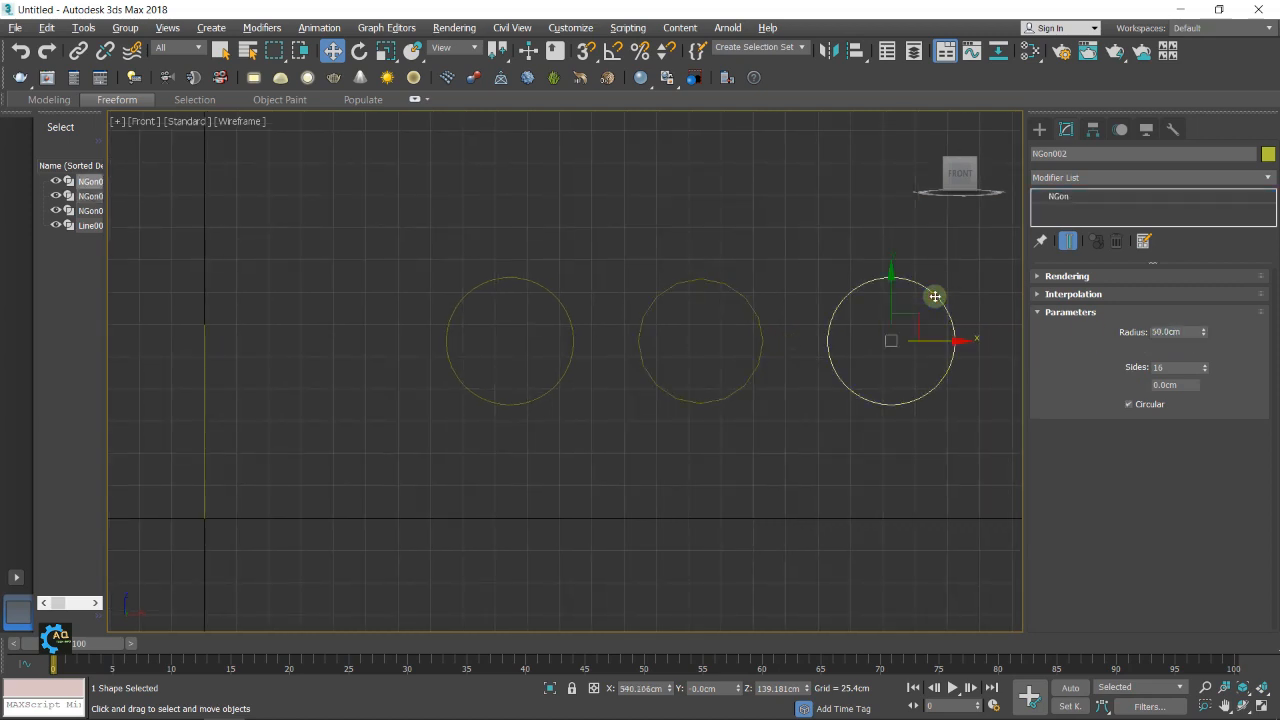
right_click(936, 297)
mouse_move(1016, 474)
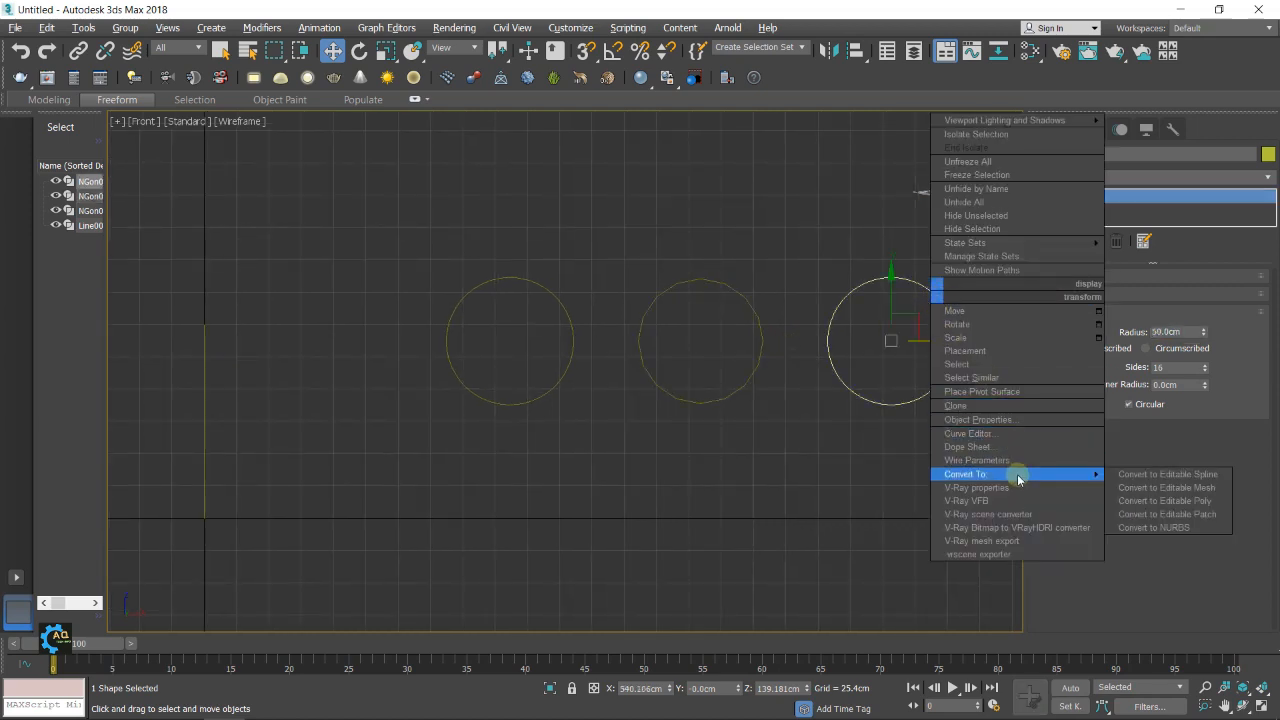
left_click(1143, 476)
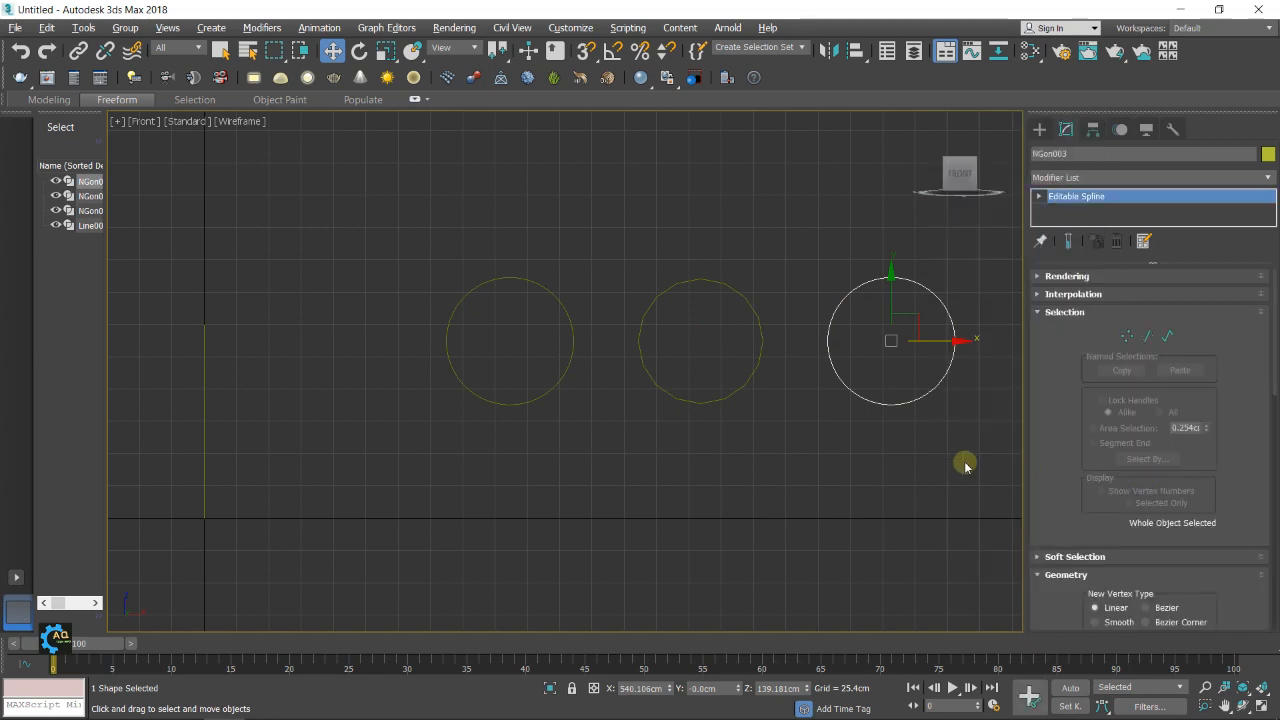
middle_click_drag(966, 463, 926, 463)
At vertex level, move the topmost vertex of the editable circle up by about 22 cm along the Y axis
left_click(1127, 338)
middle_click_drag(893, 314, 829, 329)
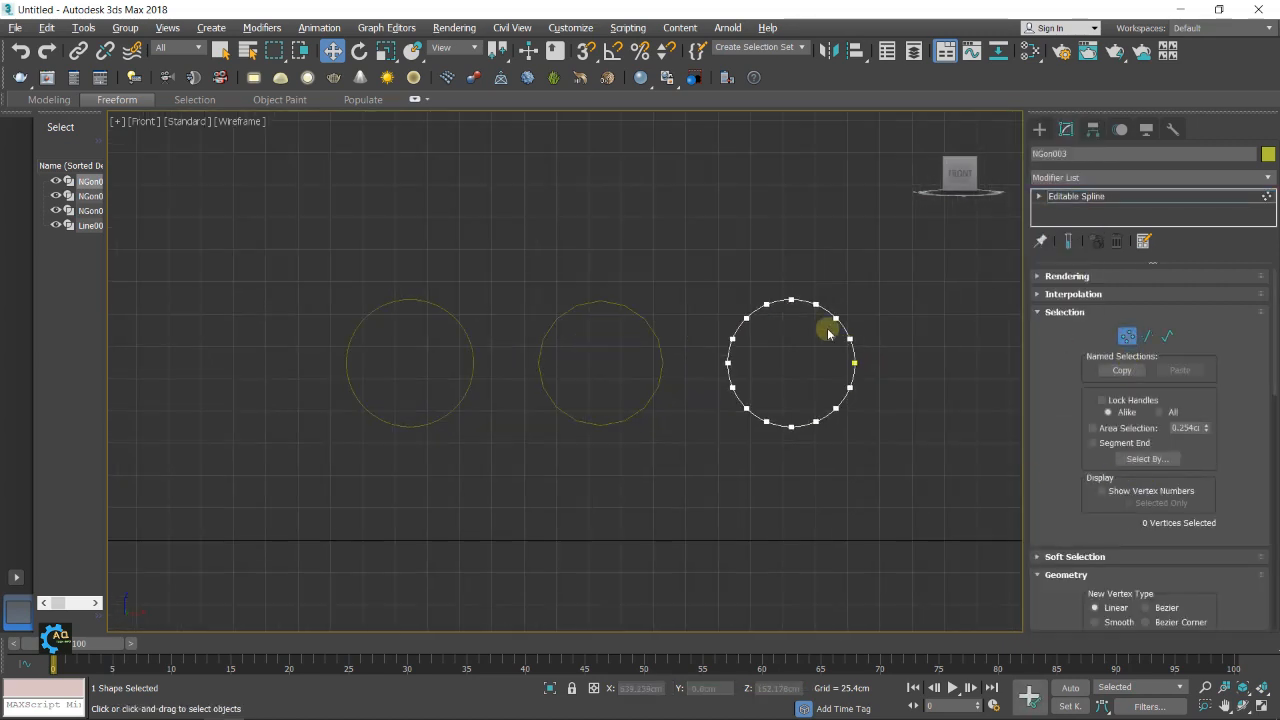
left_click(791, 299)
scroll(791, 273, "up", 2)
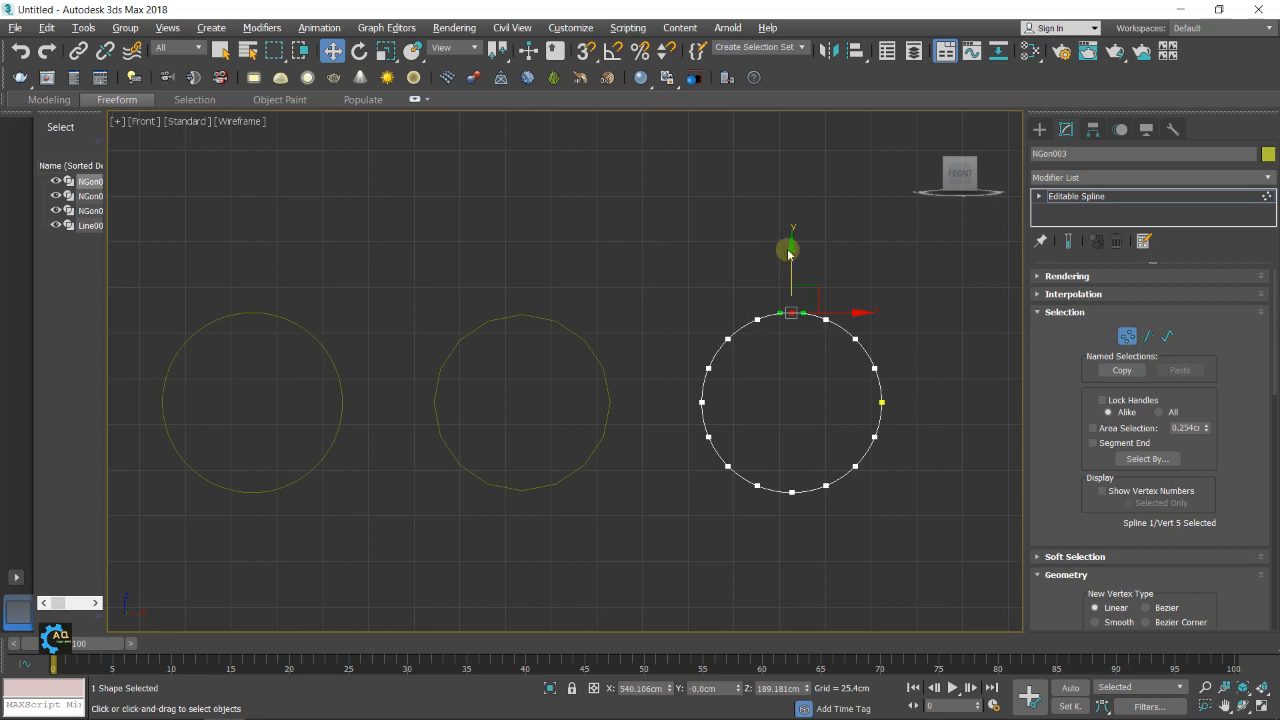
left_click(789, 238)
left_click(791, 312)
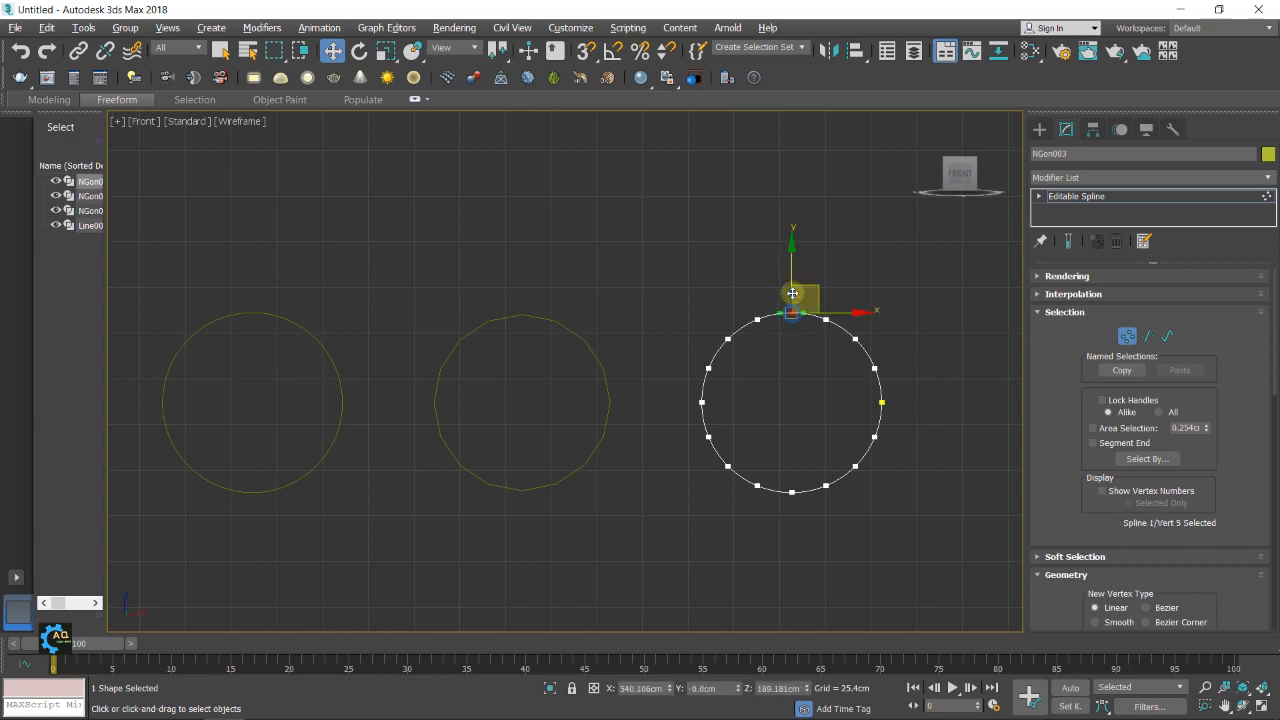
left_click_drag(793, 251, 790, 209)
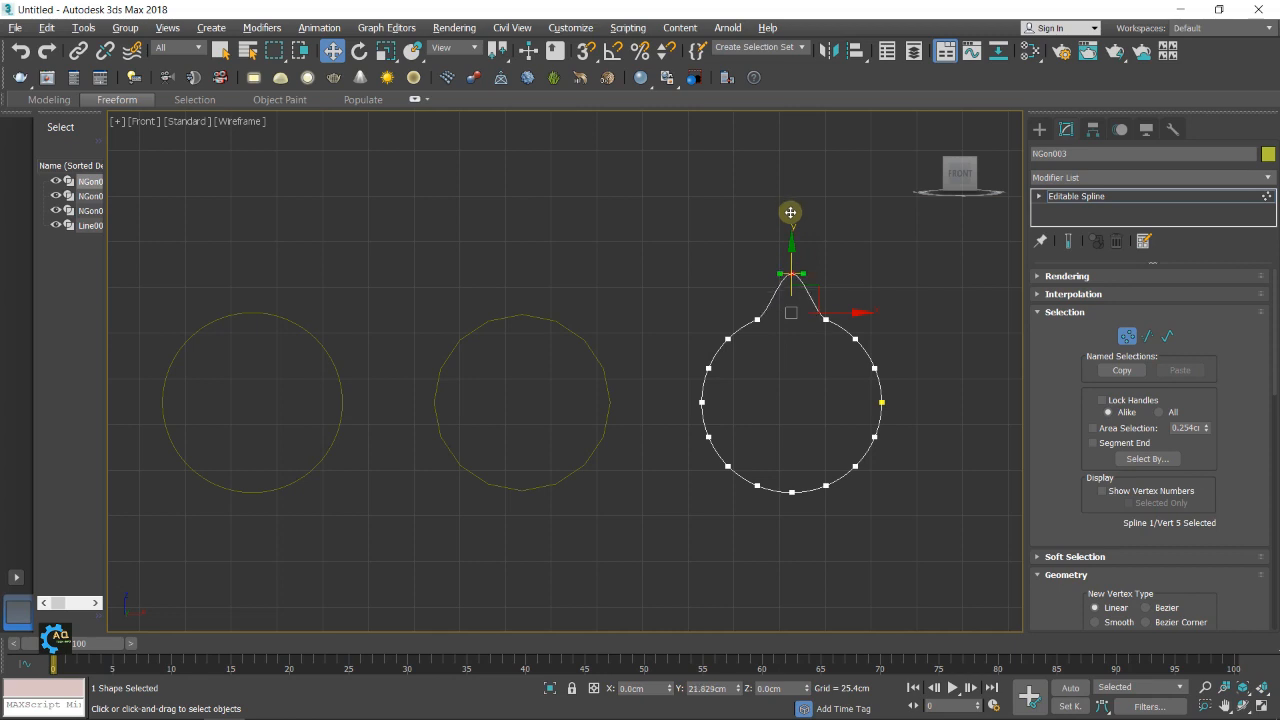
Deselect the raised vertex and switch from the Front view to a maximized Perspective view framing the line and all three NGons
left_click(757, 257)
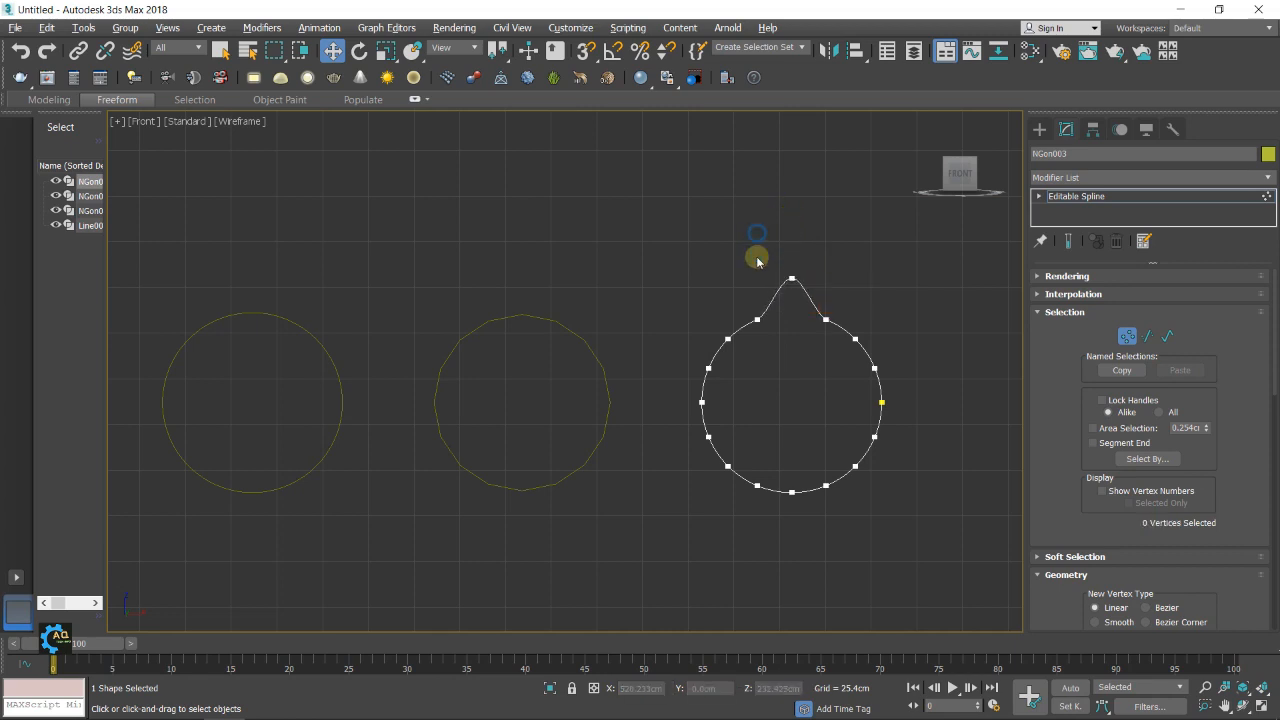
scroll(689, 337, "down", 2)
middle_click_drag(689, 337, 838, 320)
scroll(800, 322, "down", 4)
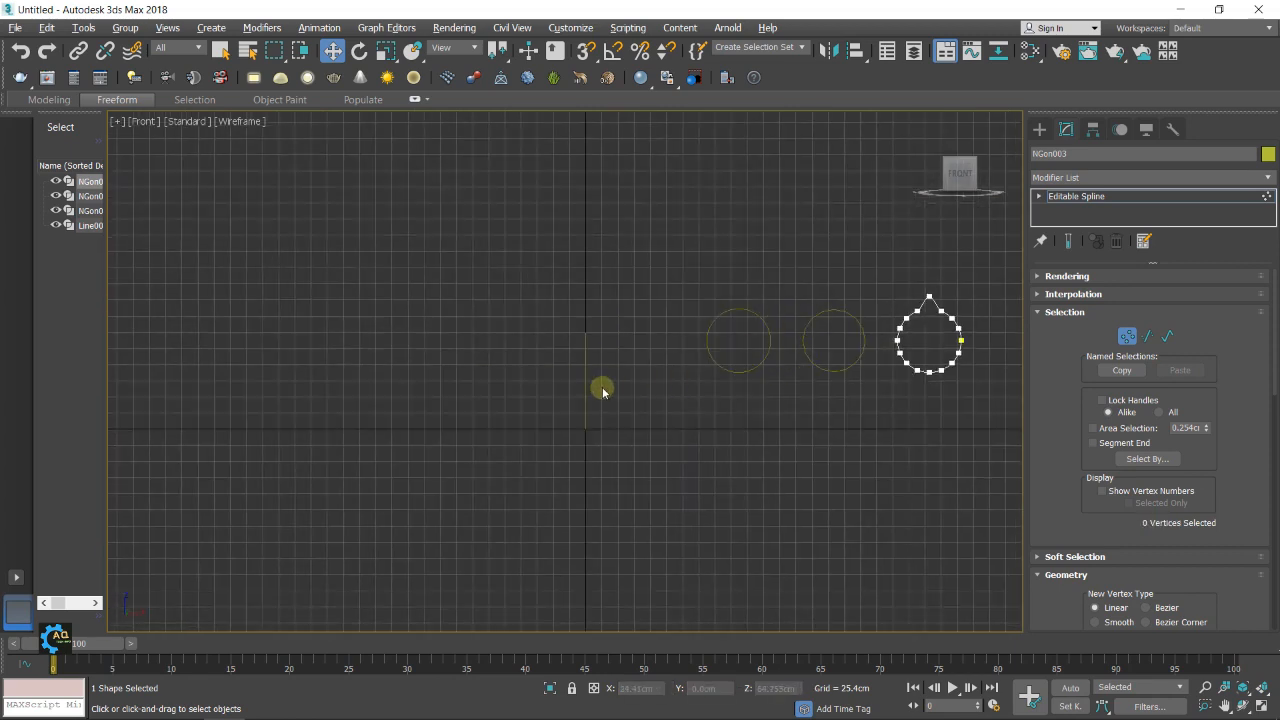
scroll(609, 386, "up", 2)
middle_click_drag(618, 381, 563, 376)
middle_click_drag(686, 376, 634, 410)
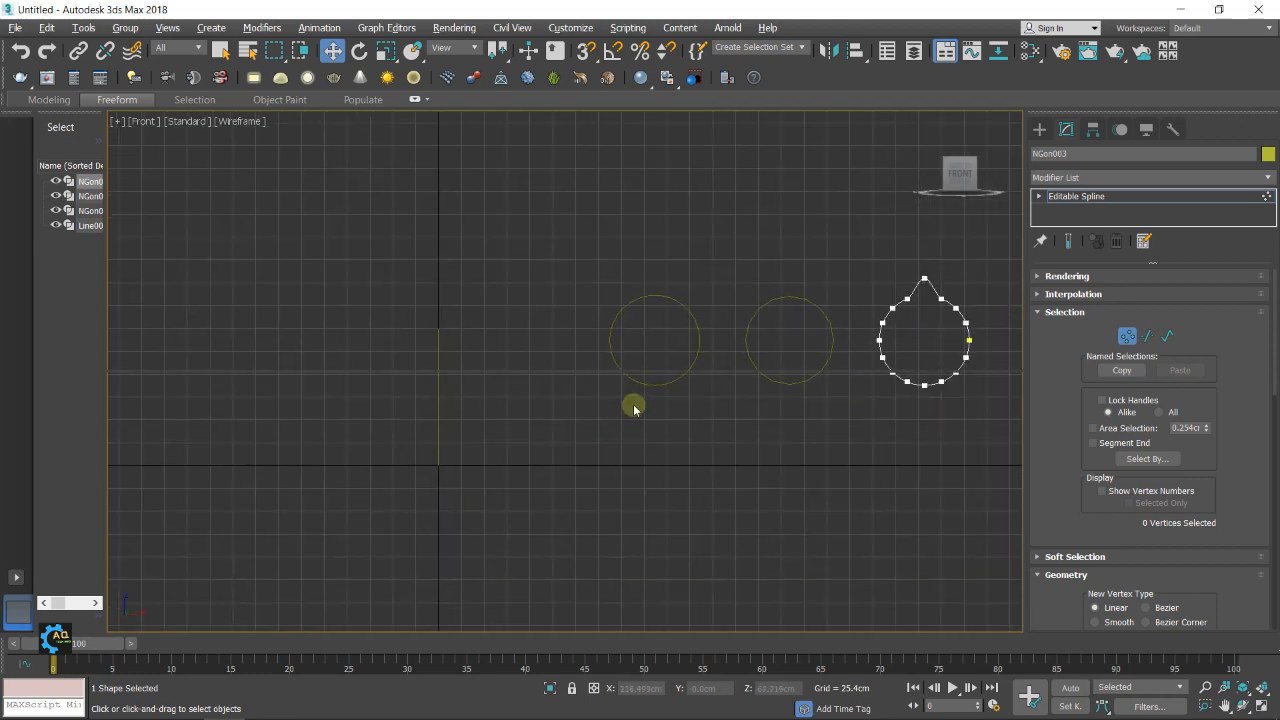
key("alt+w")
middle_click(795, 488)
key("alt+w")
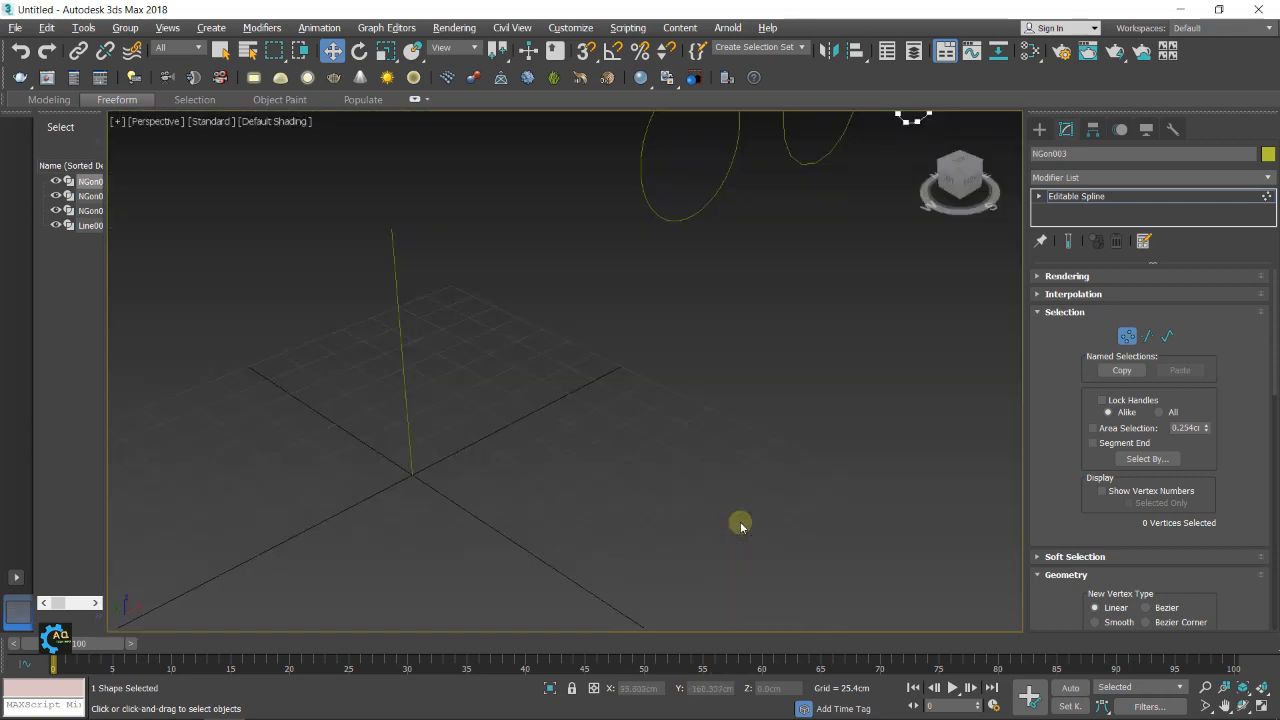
middle_click_drag(729, 480, 678, 482)
scroll(679, 470, "down", 2)
scroll(680, 439, "up", 2)
scroll(676, 439, "down", 2)
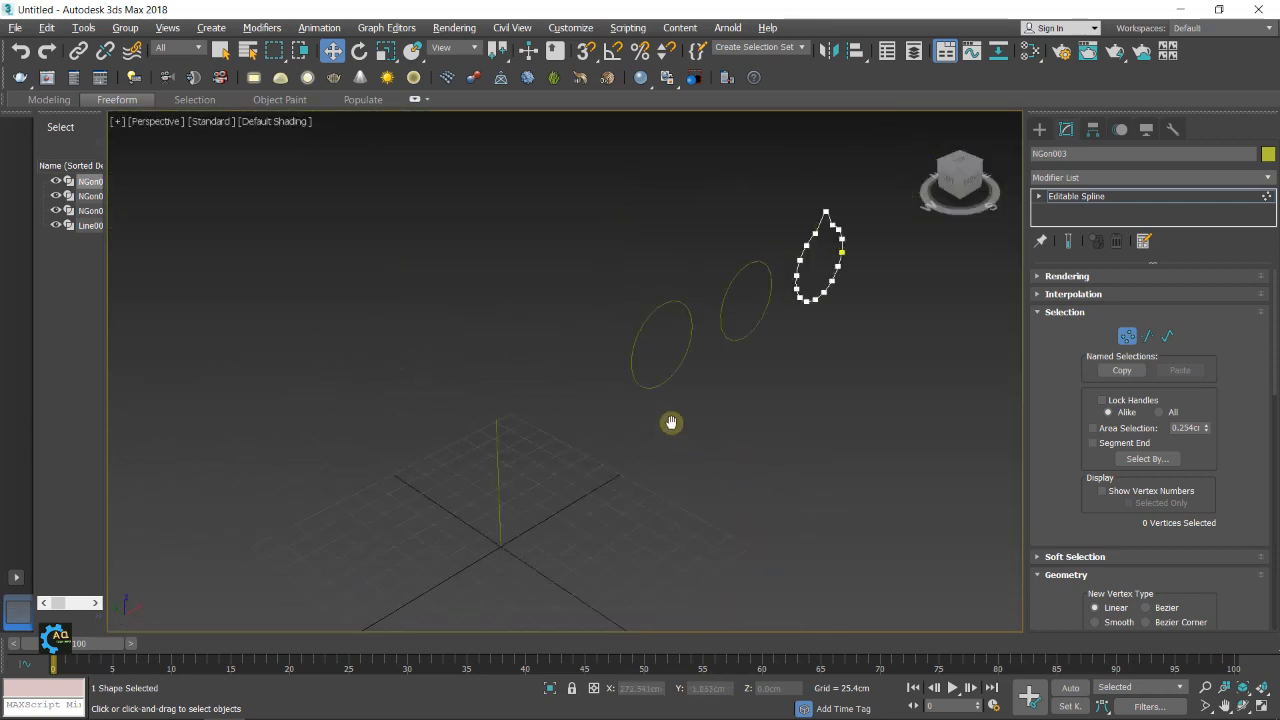
middle_click_drag(671, 422, 663, 409)
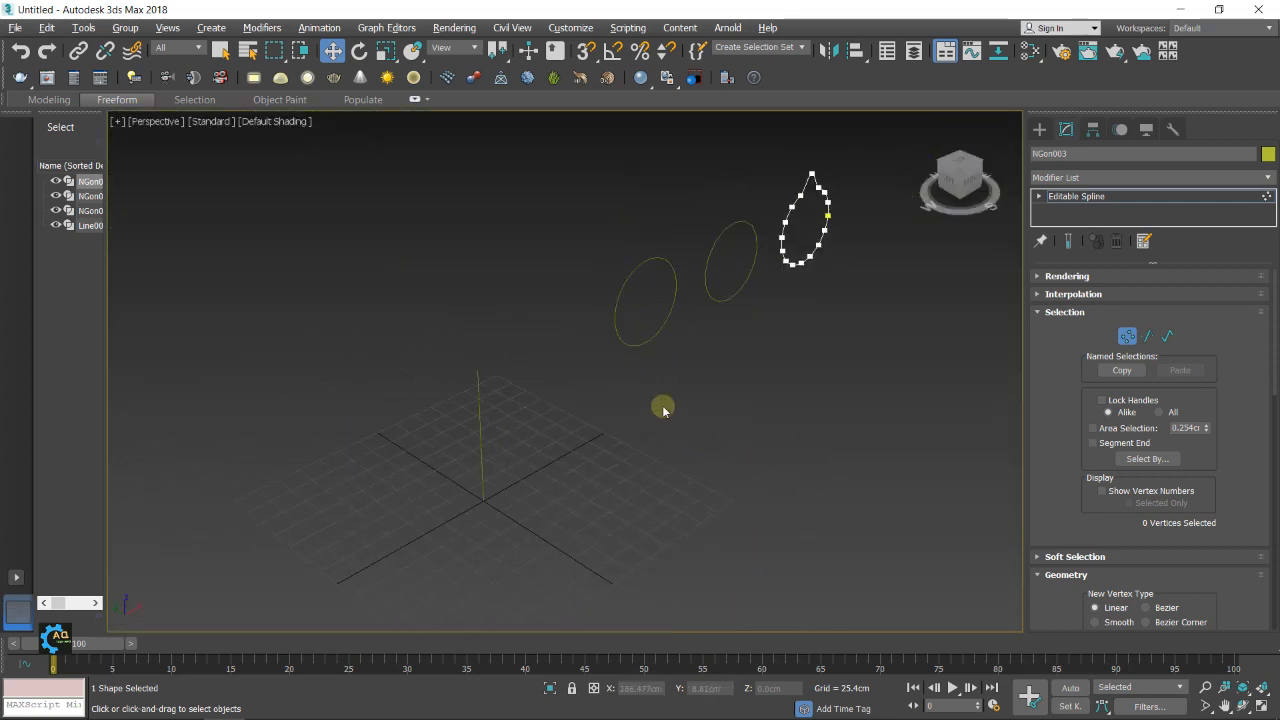
Create a Loft compound object using the vertical line as the path and the circular NGon nearest to it as the shape
left_click(1040, 129)
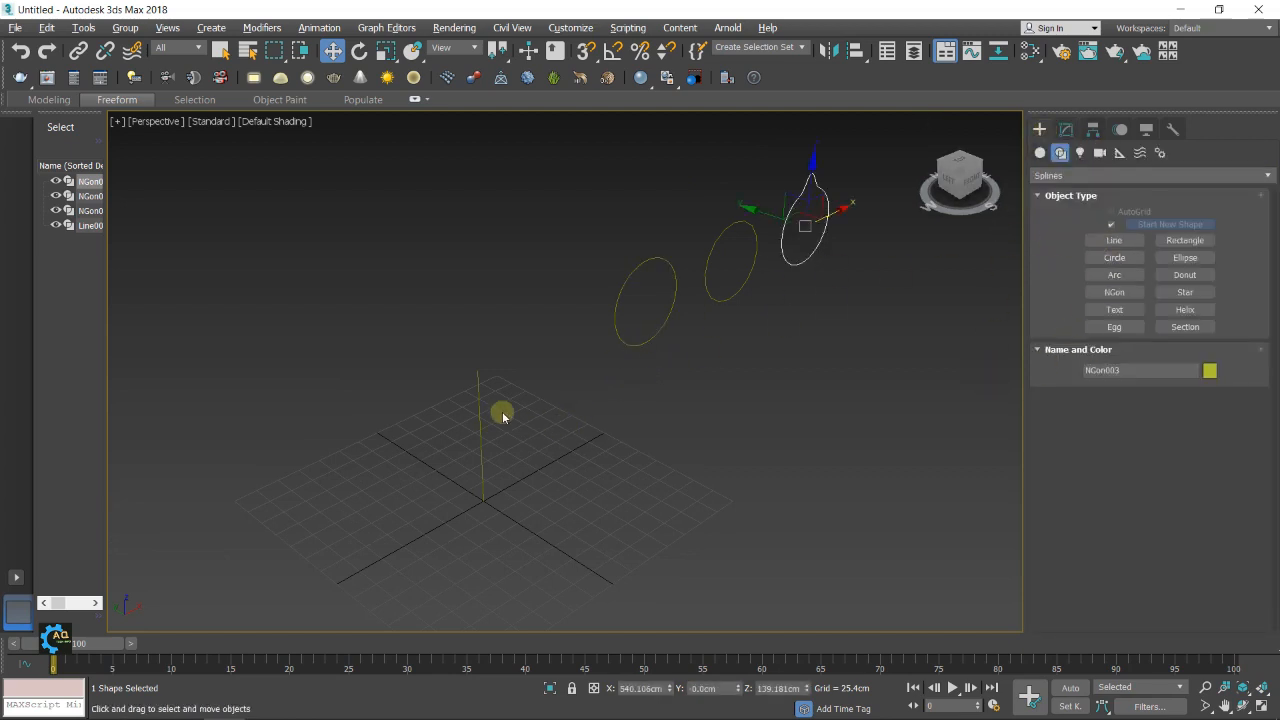
left_click(478, 391)
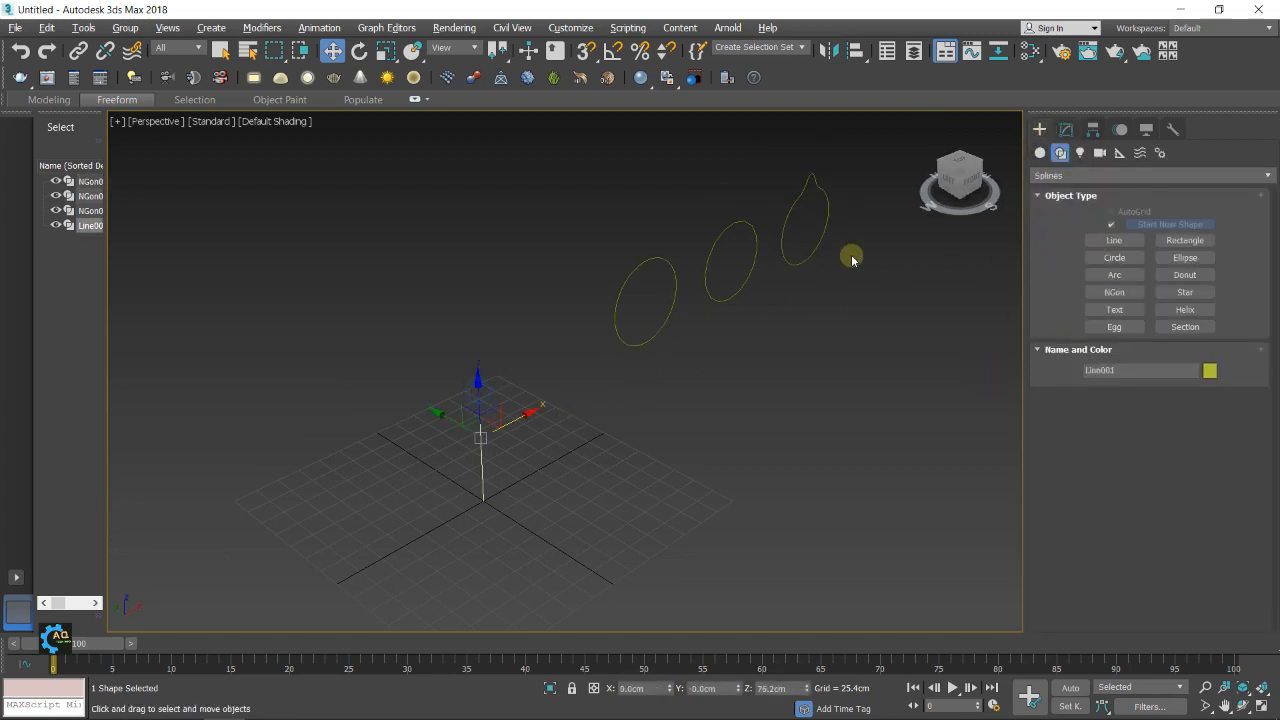
left_click(1043, 155)
left_click(1076, 177)
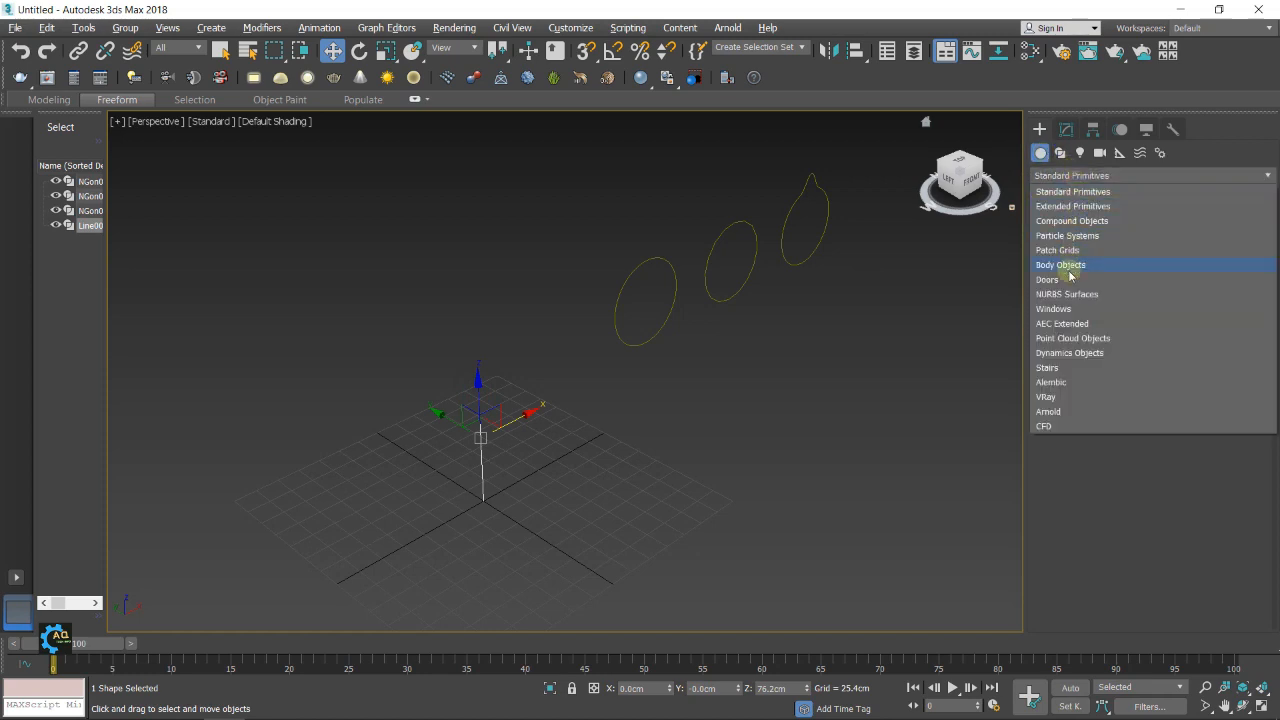
left_click(1071, 221)
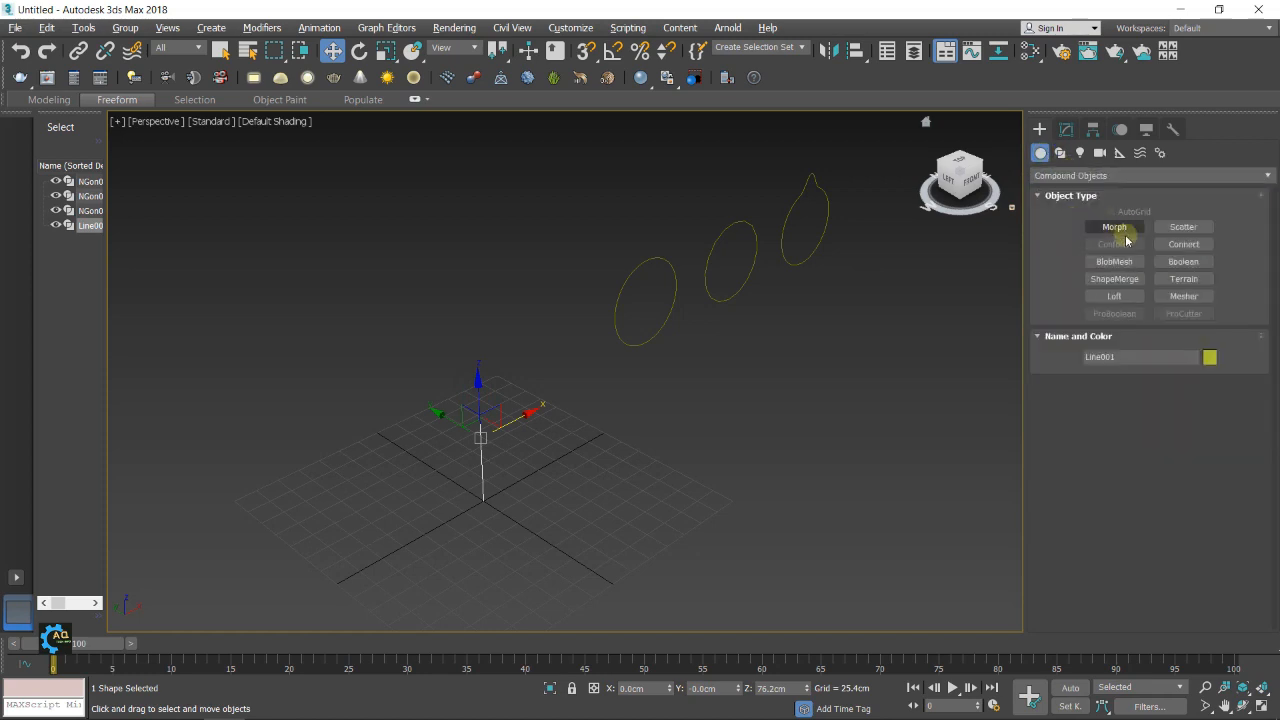
left_click(1118, 294)
left_click(1182, 400)
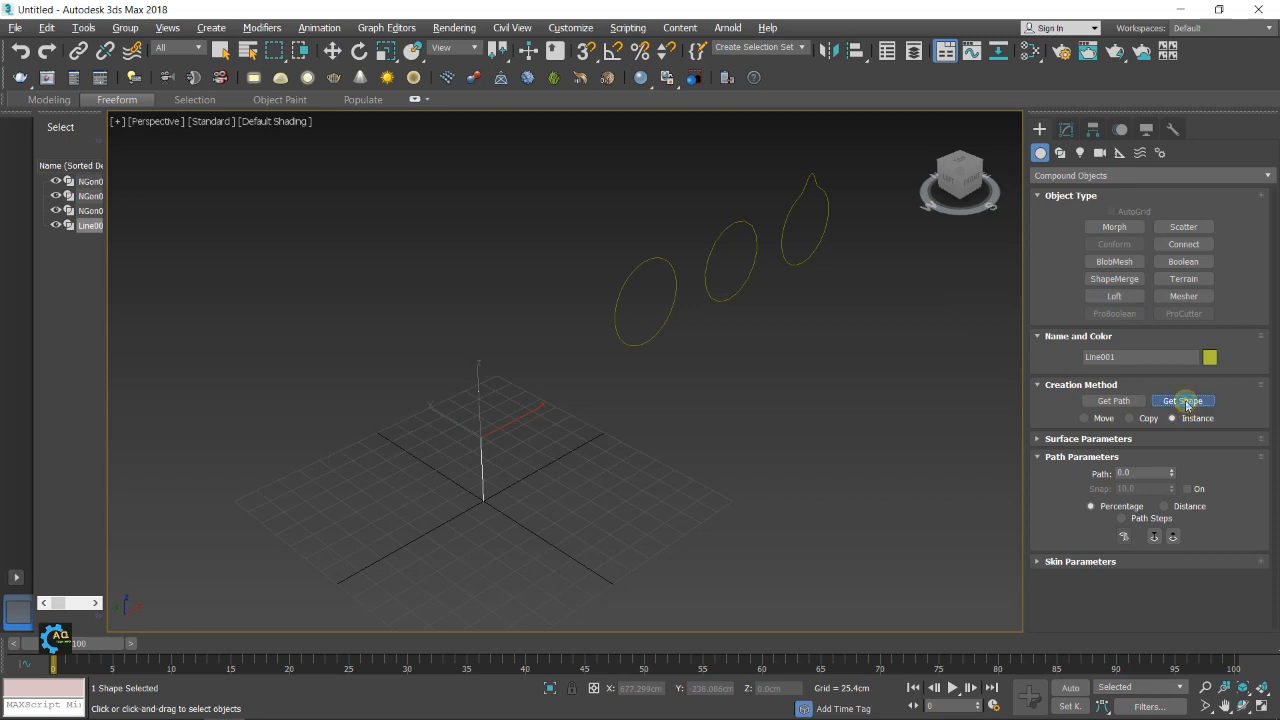
left_click(676, 294)
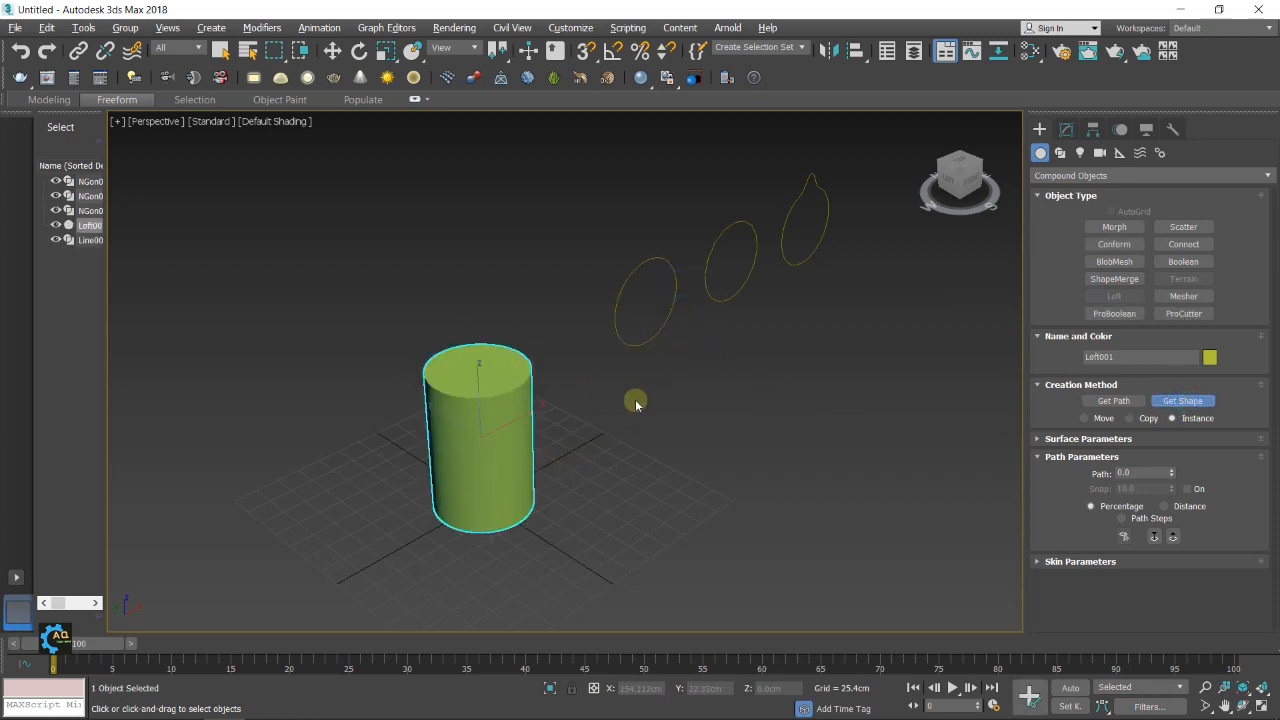
Display edged faces and add the nearest circular NGon to the loft again at path position 20 percent
key("F4")
scroll(523, 428, "up", 2)
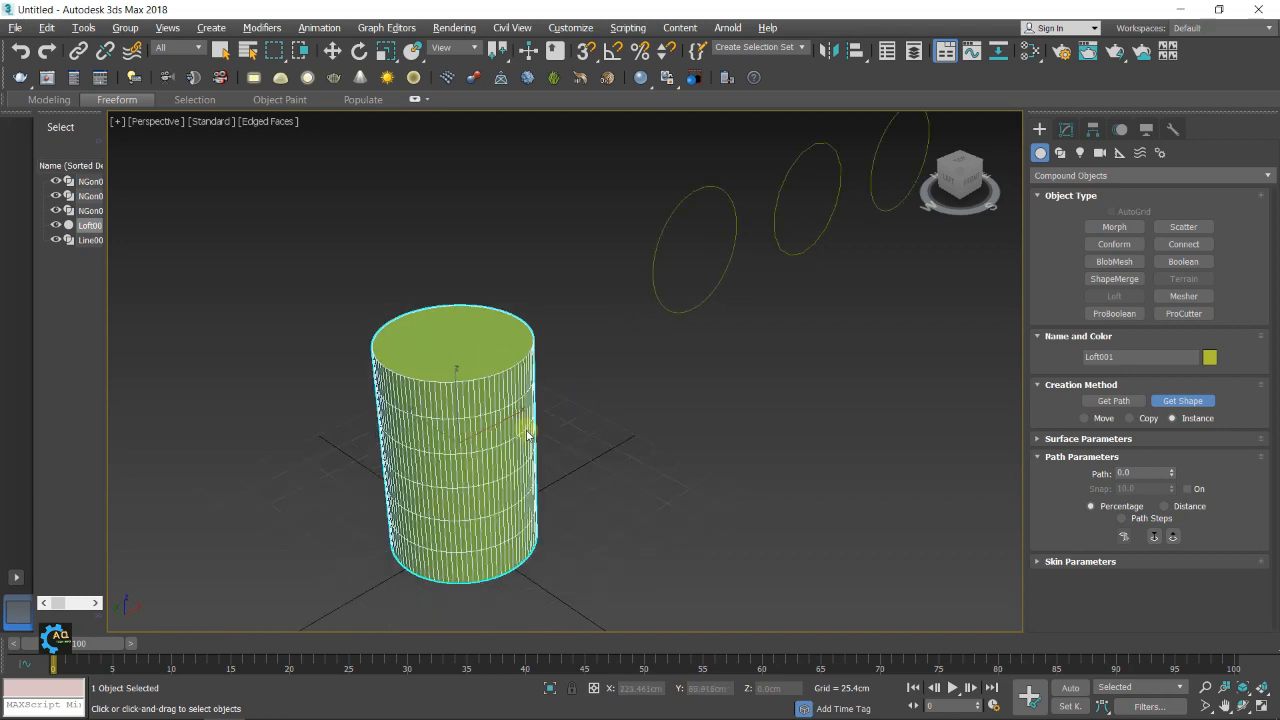
middle_click_drag(523, 428, 474, 445)
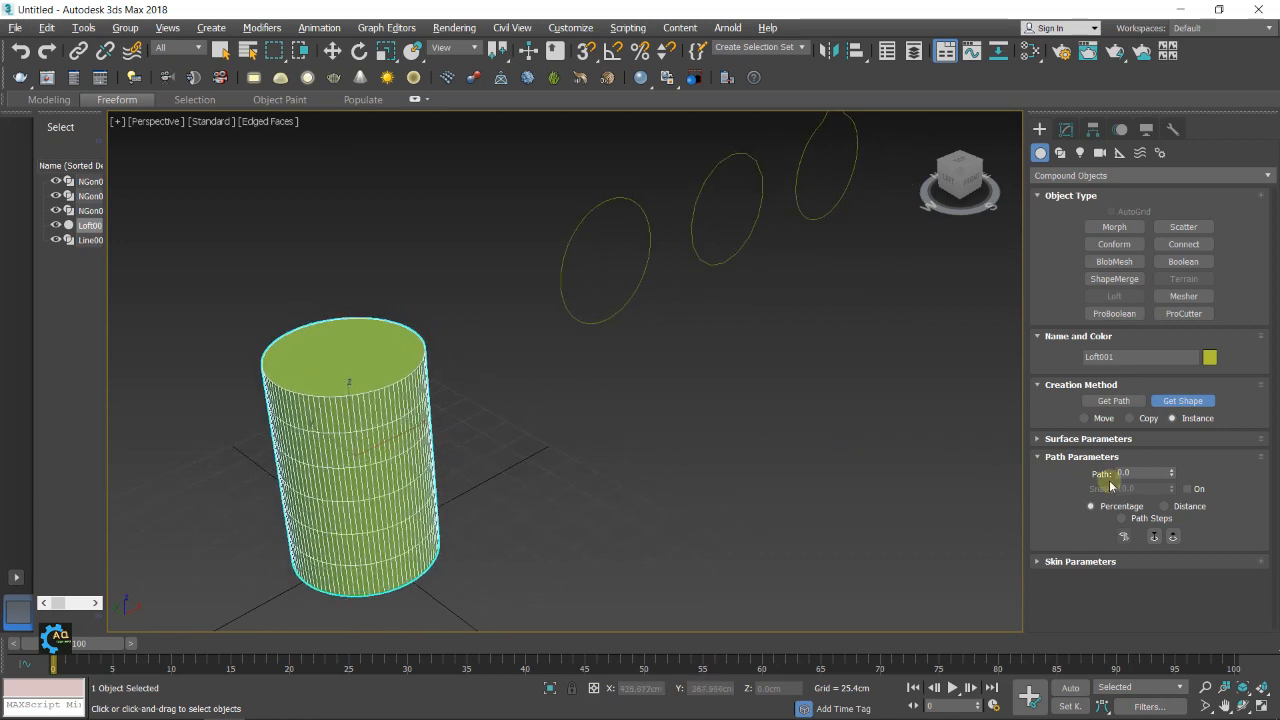
left_click(1152, 473)
type("20")
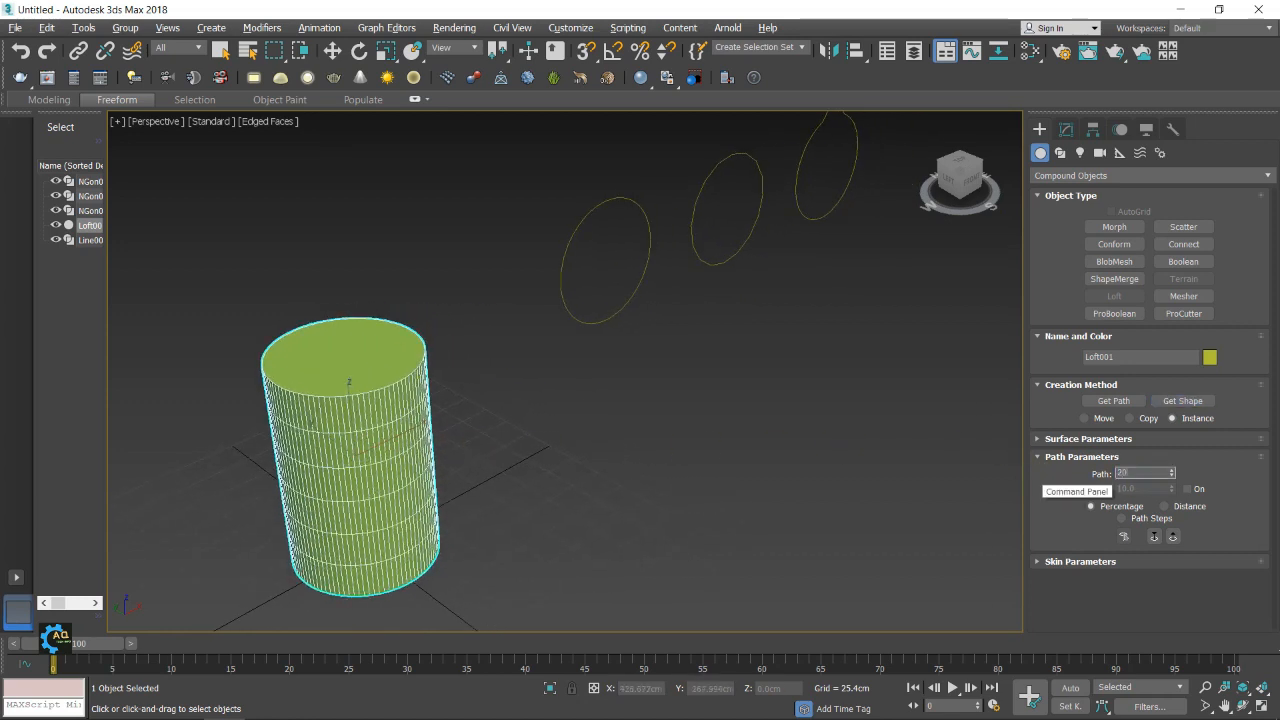
left_click(1195, 401)
left_click(609, 317)
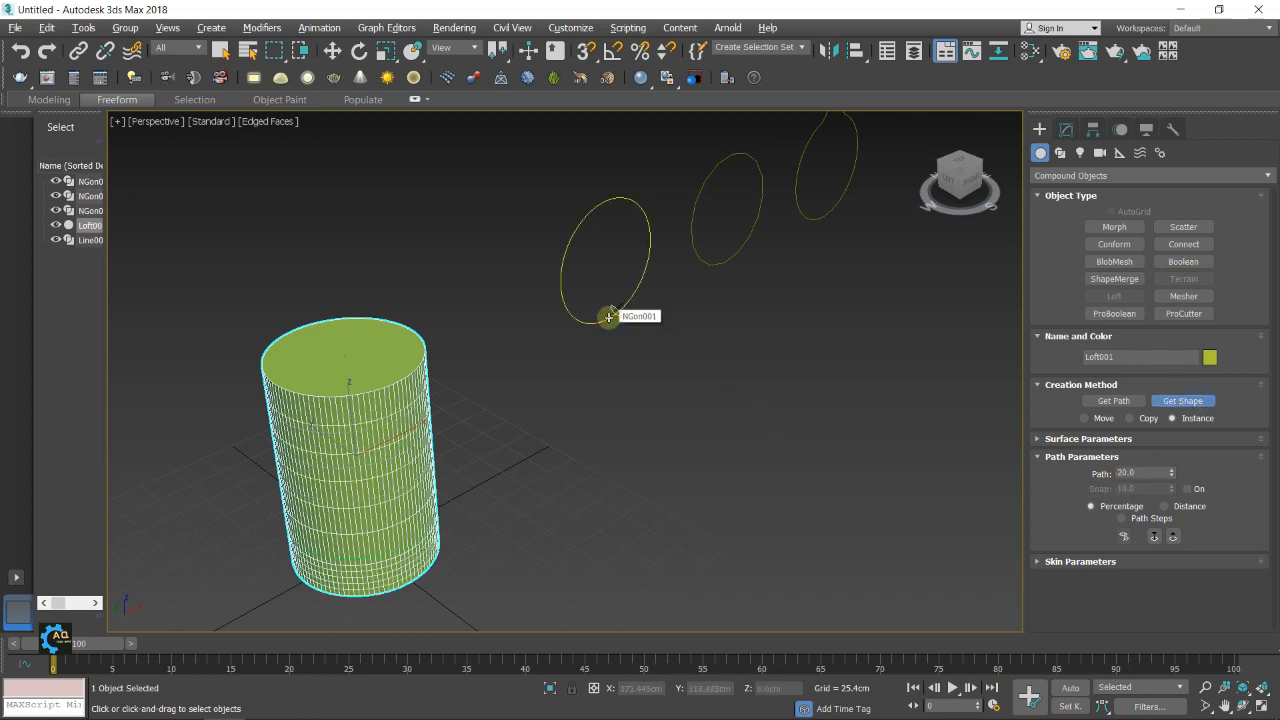
scroll(349, 567, "up", 5)
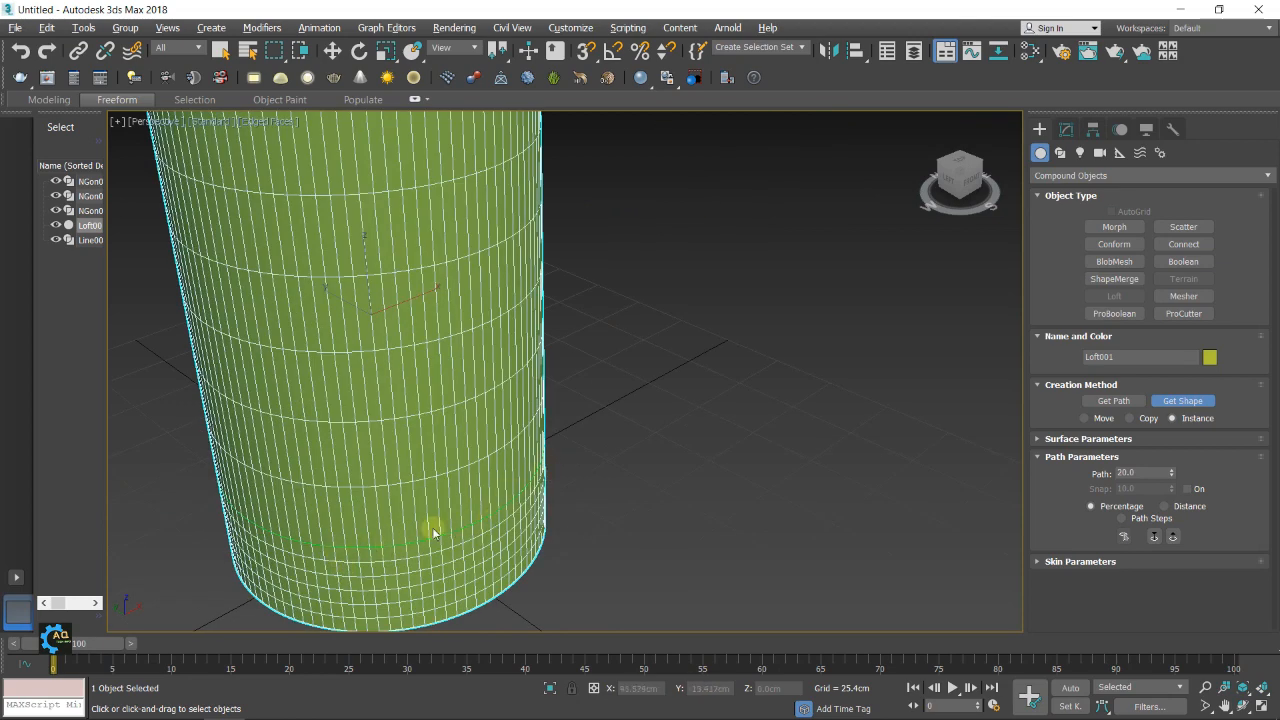
scroll(384, 504, "down", 5)
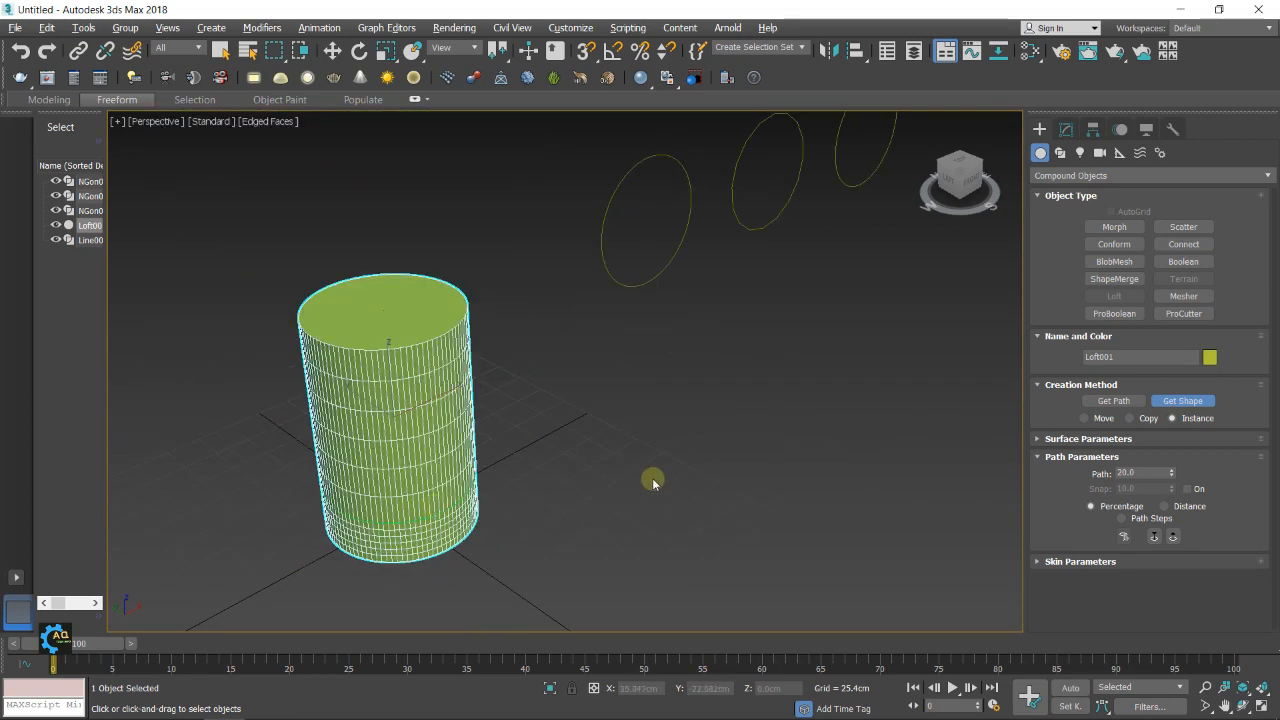
Add the middle, smaller NGon as the loft's cross-section at path position 20.1 percent
left_click(1126, 472)
type("20")
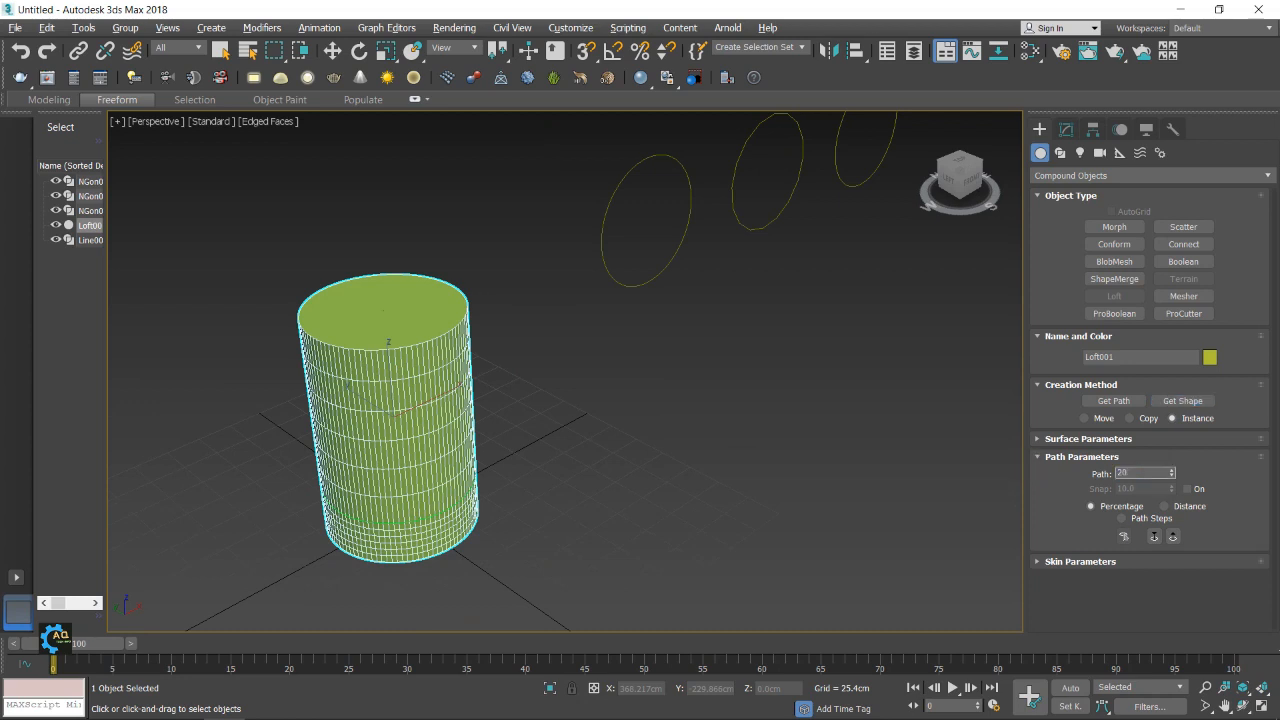
type(".1")
middle_click_drag(891, 380, 854, 434)
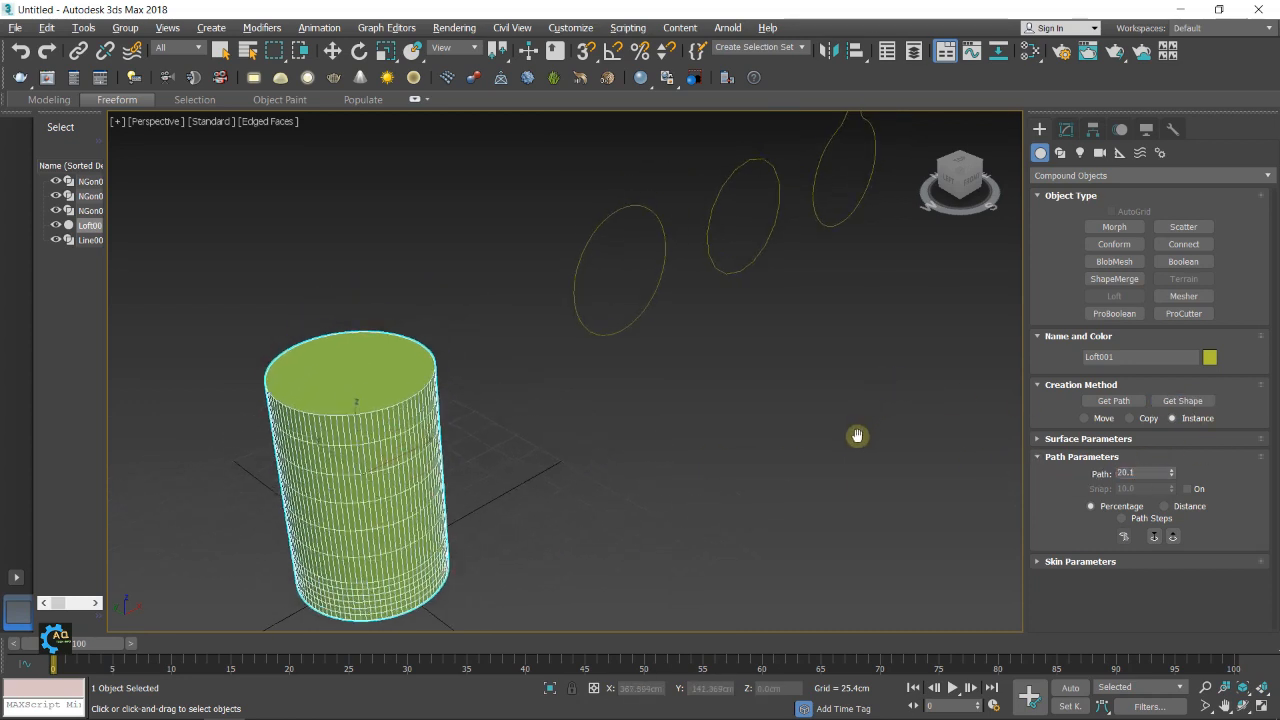
left_click(1170, 402)
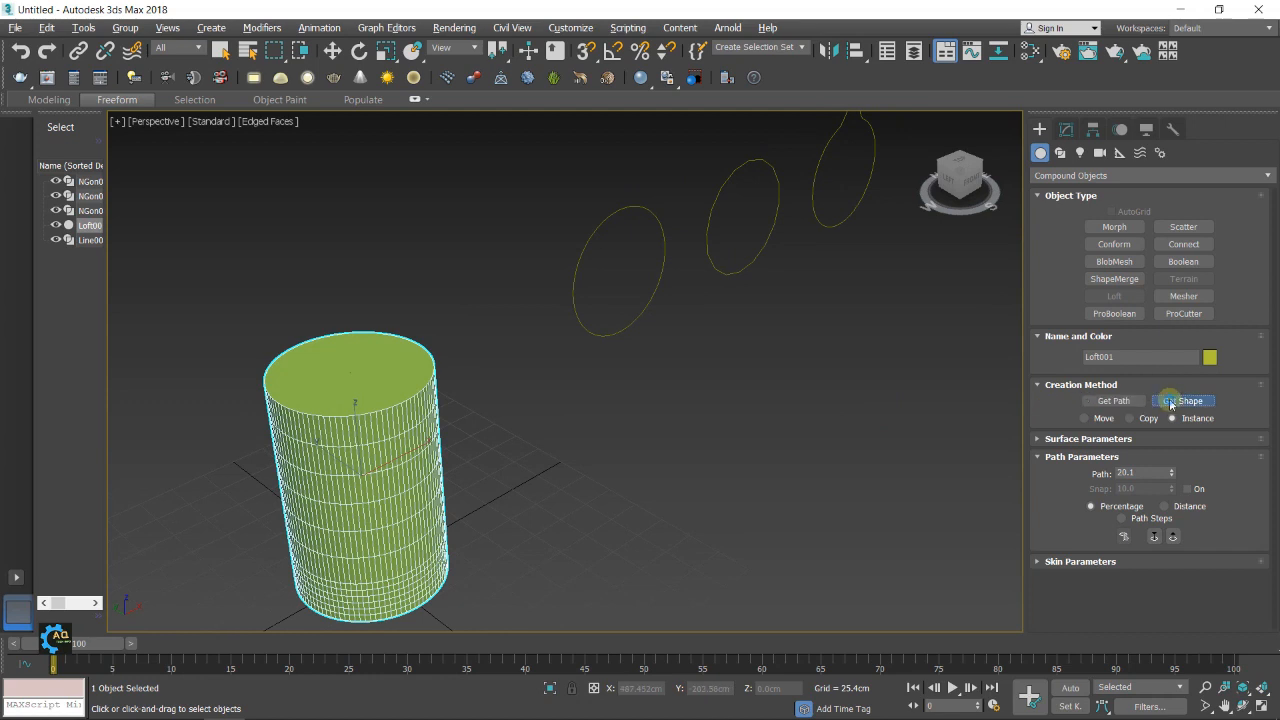
left_click(777, 182)
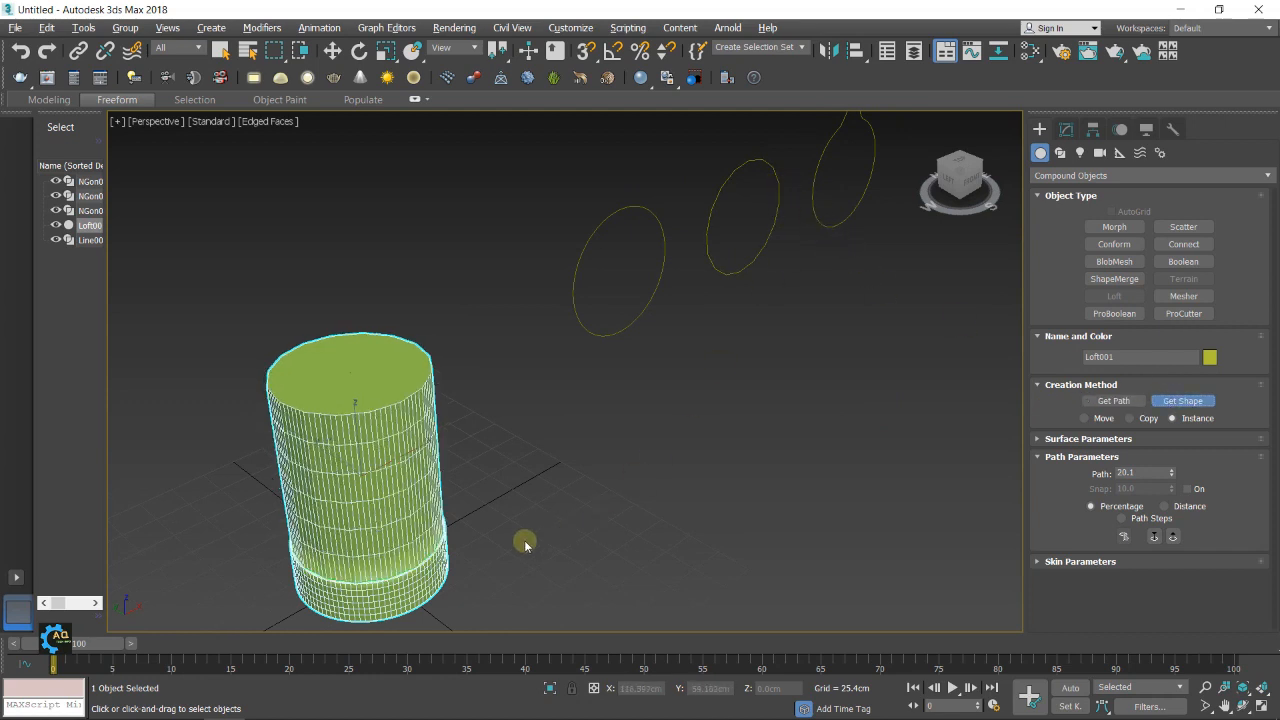
Set the loft's path position to 80 percent and get the middle NGon as the shape there
double_click(1128, 472)
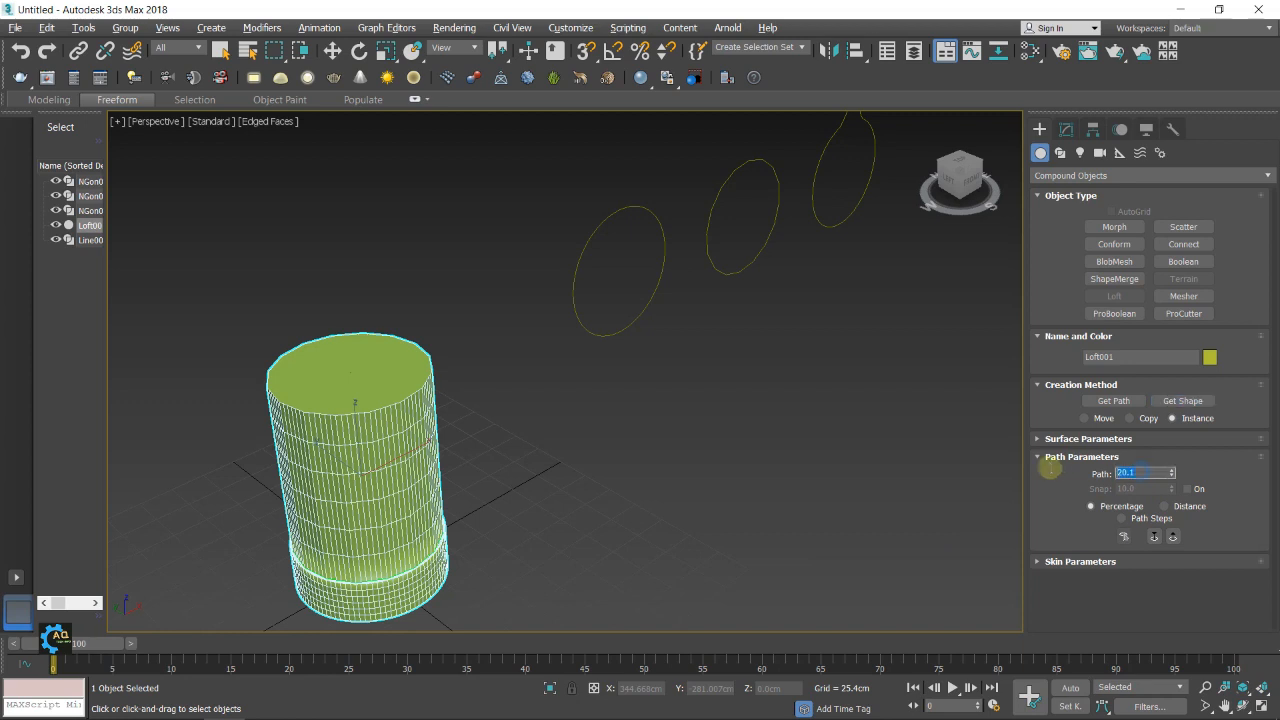
type("80")
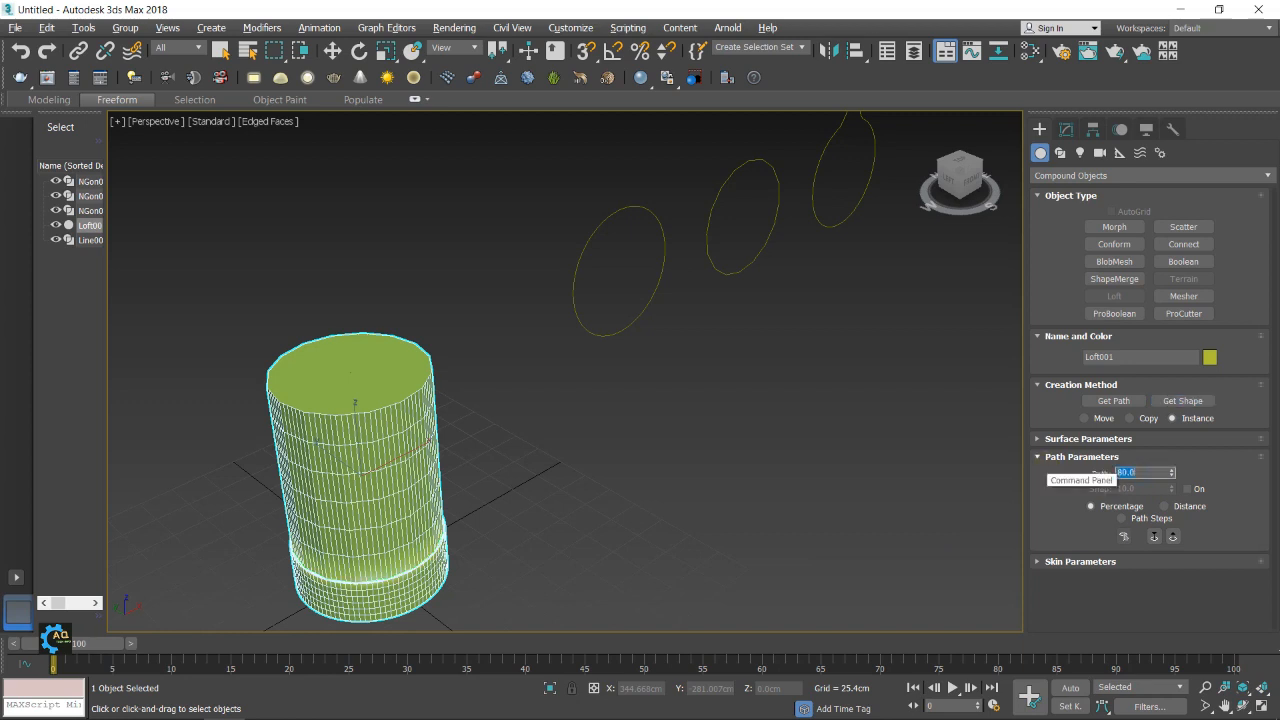
left_click(1190, 401)
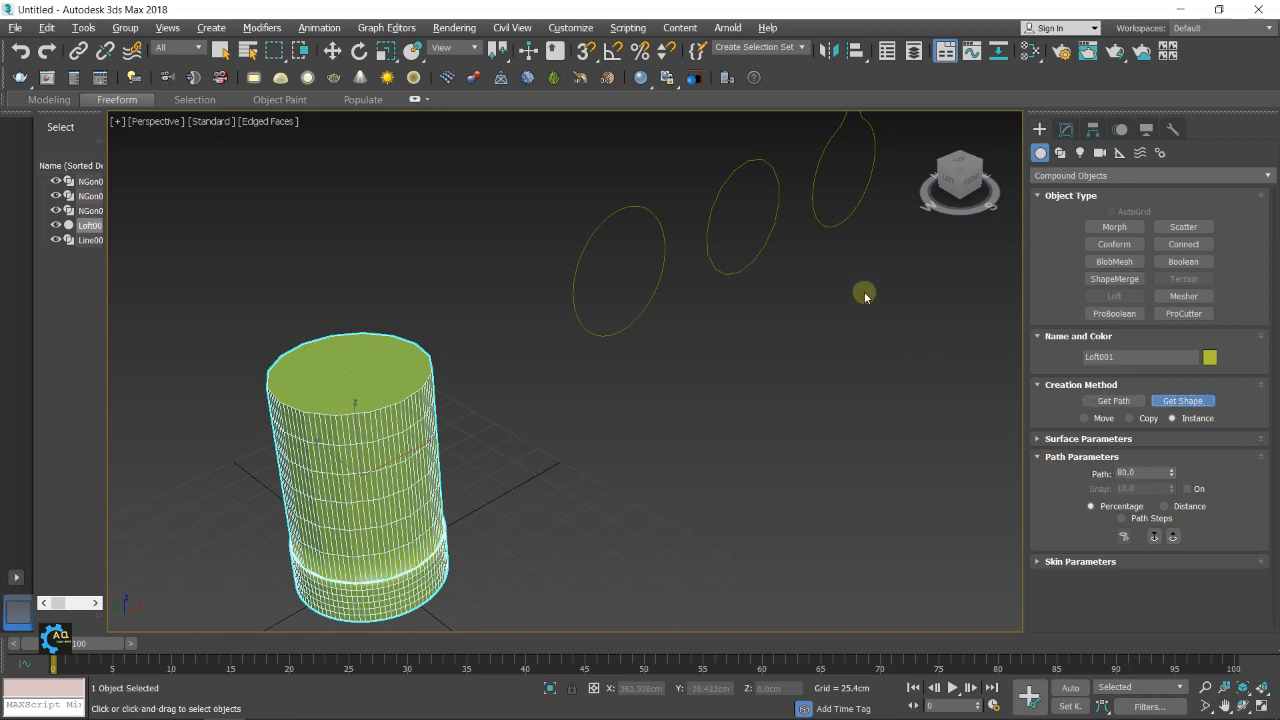
left_click(776, 221)
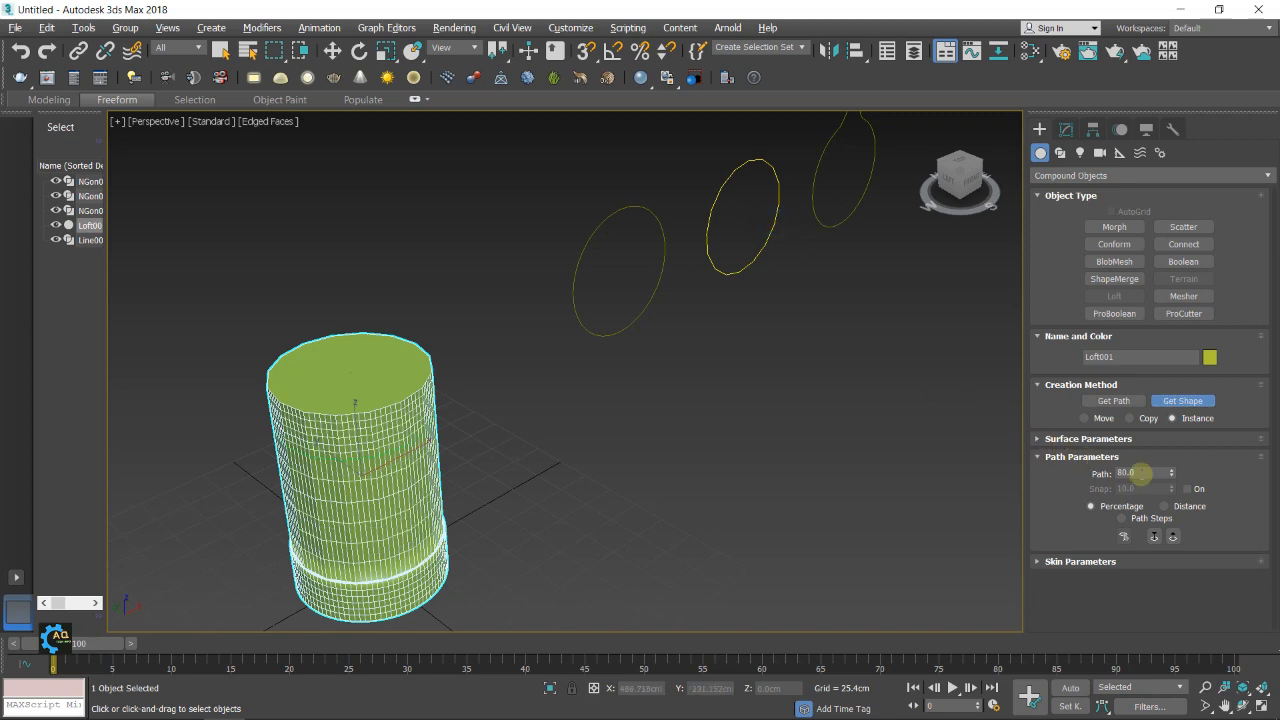
Set the path position to 80.1 percent and get the circular NGon nearest to the loft as the shape
left_click(1138, 473)
type("80.1")
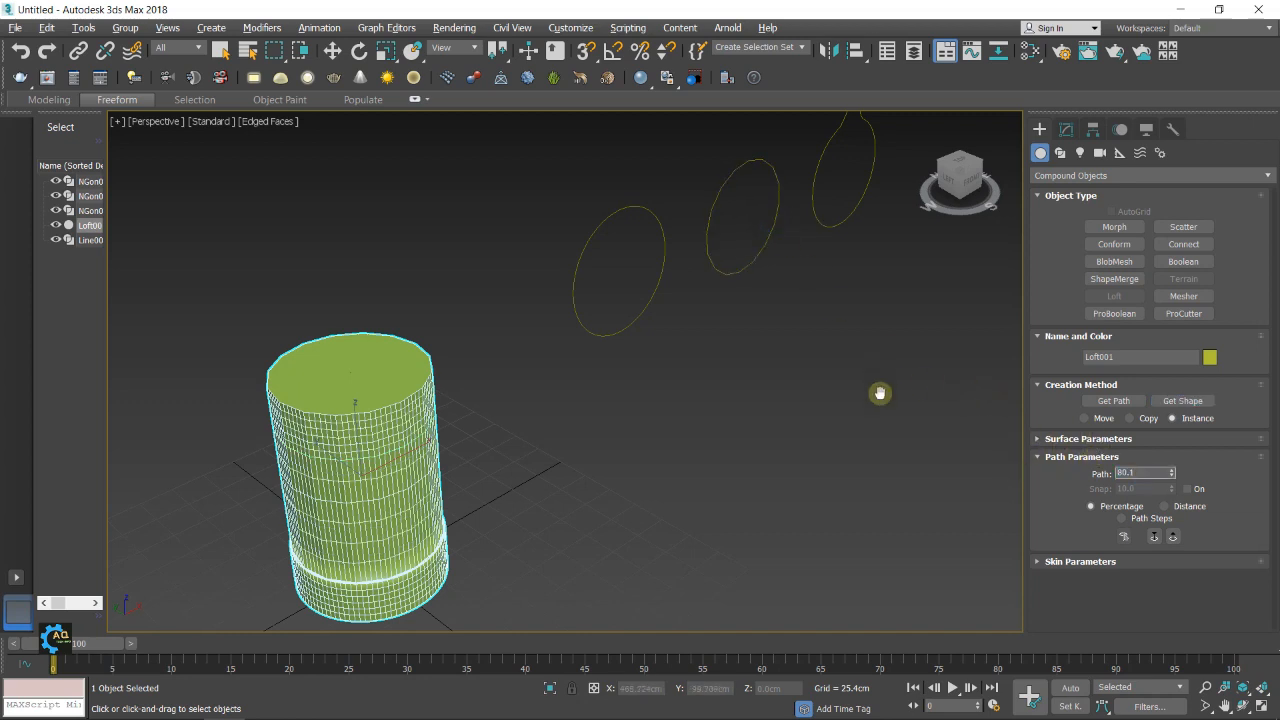
middle_click_drag(880, 393, 886, 405)
left_click(1173, 408)
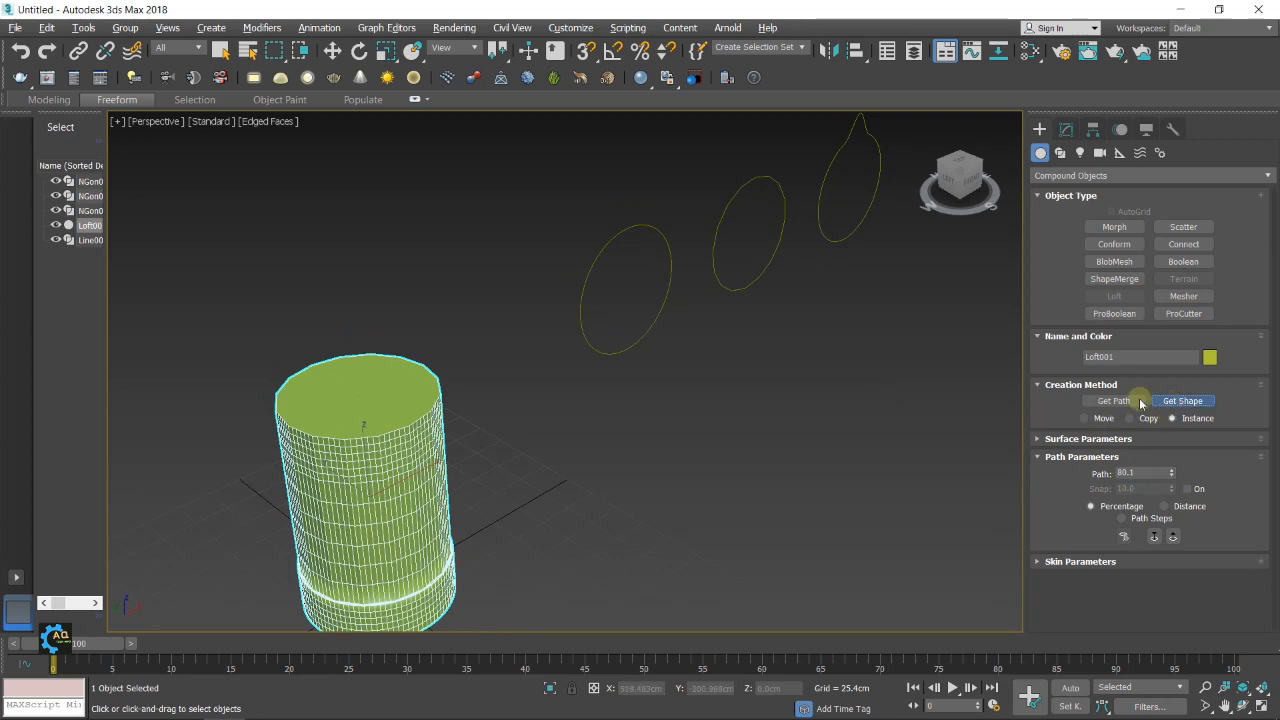
left_click(664, 303)
Set the path position to 99 percent and get the reshaped NGon with the pointed tip as the shape
left_click(1145, 472)
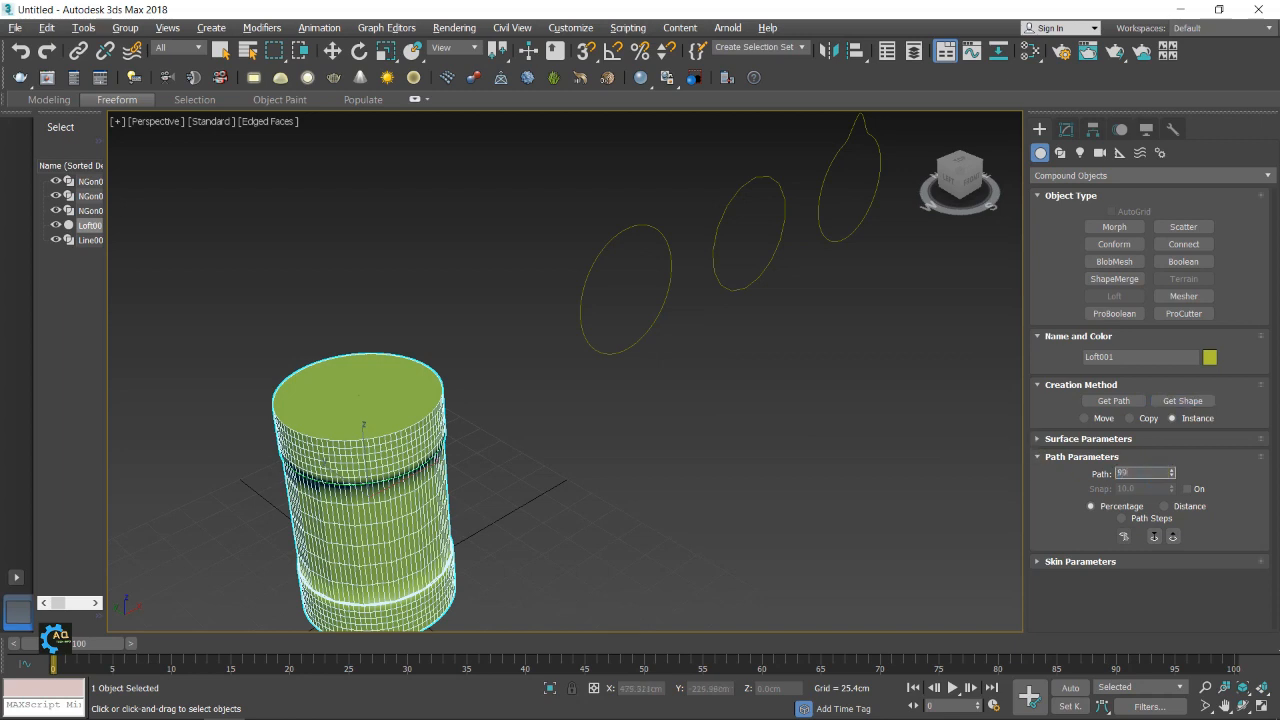
left_click(1172, 401)
left_click(854, 229)
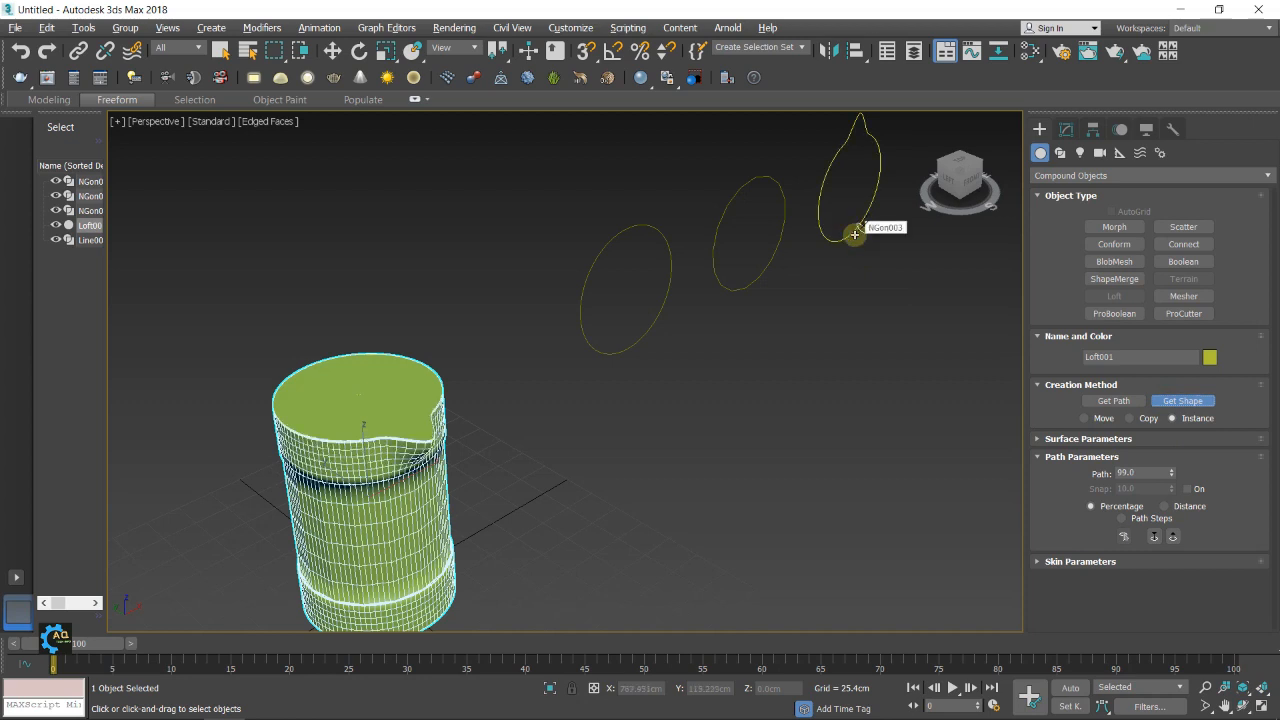
Set the loft's path position to 100 percent
left_click_drag(1146, 473, 1055, 476)
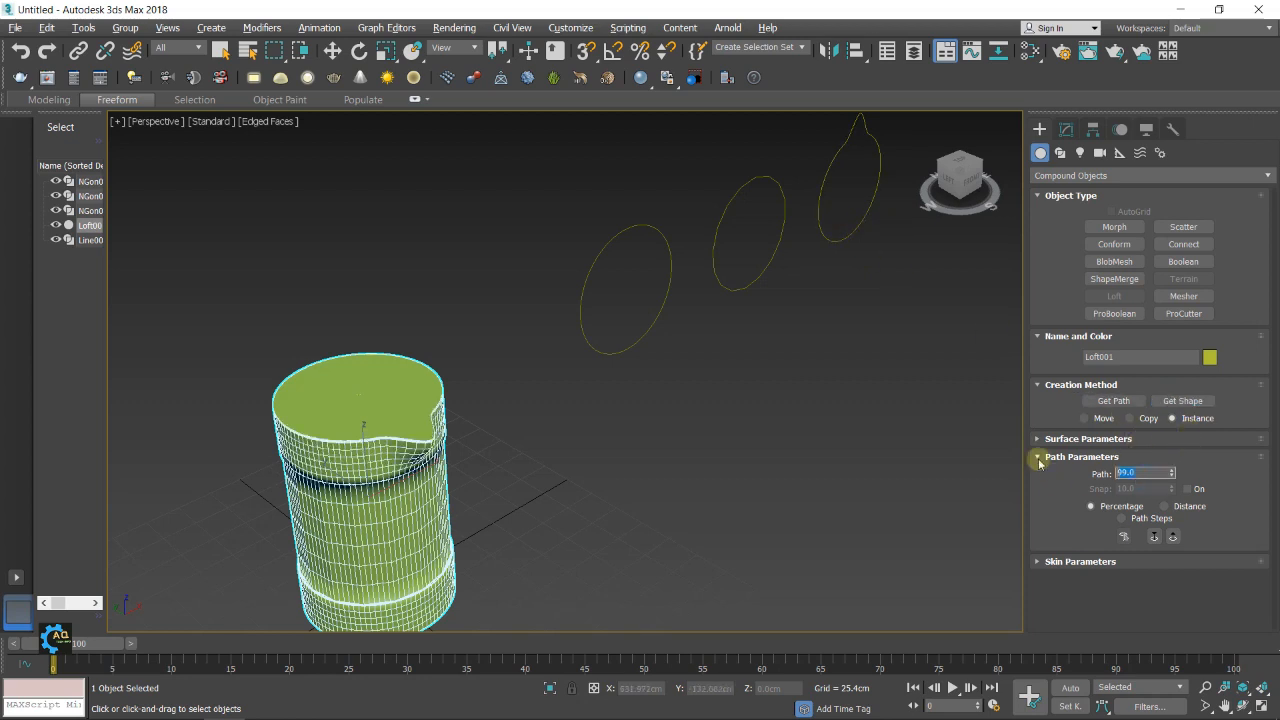
type("100")
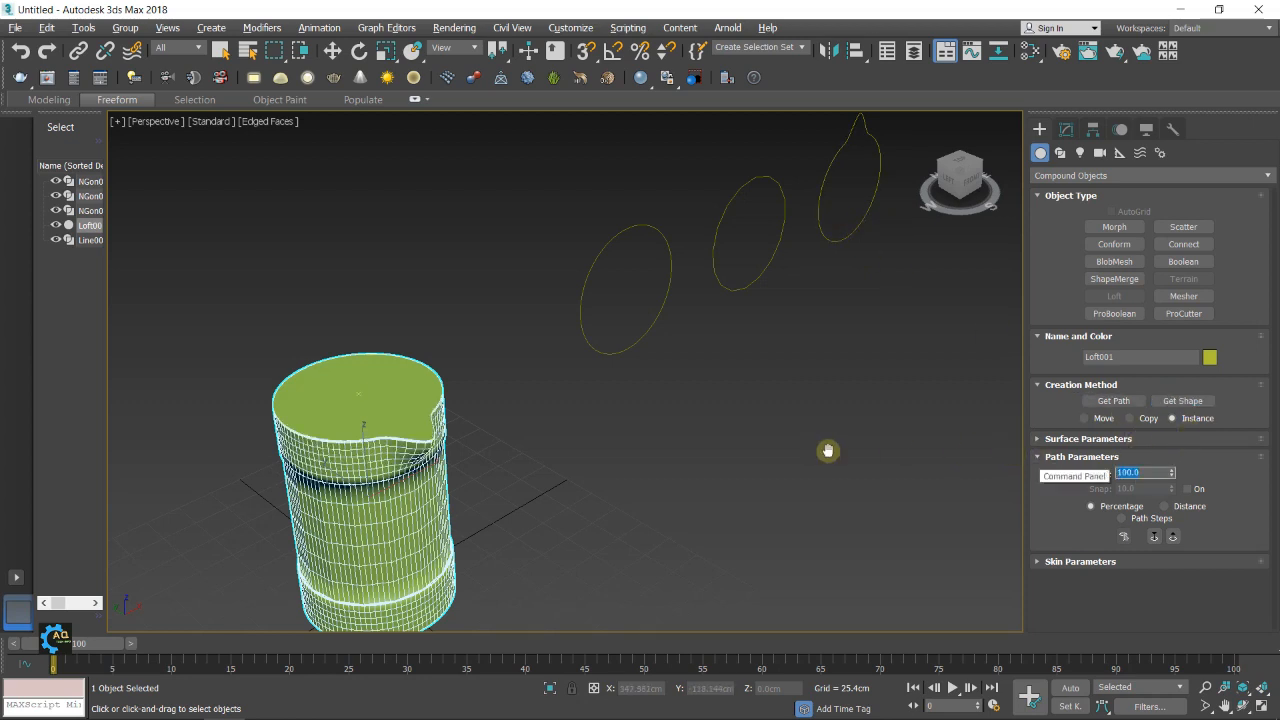
middle_click_drag(797, 459, 861, 445)
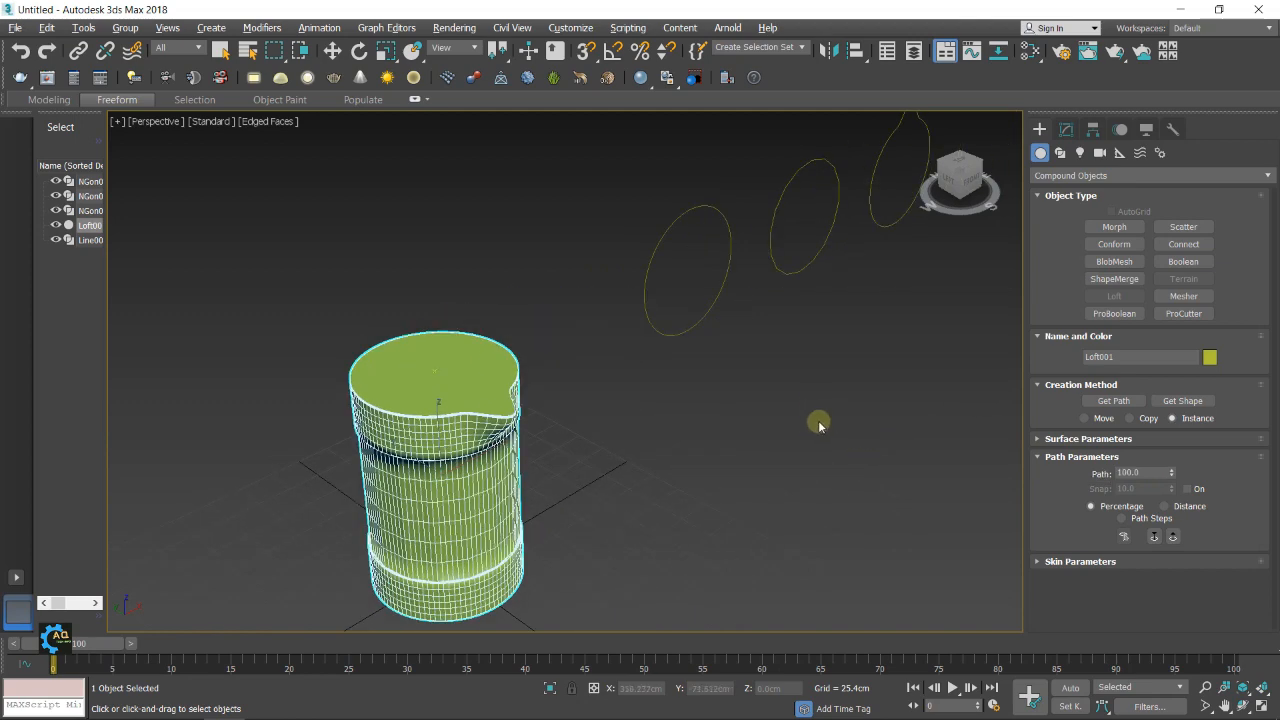
Leave shape picking, reselect the loft and examine its stepped body and spout from a lower Perspective angle
left_click(1068, 133)
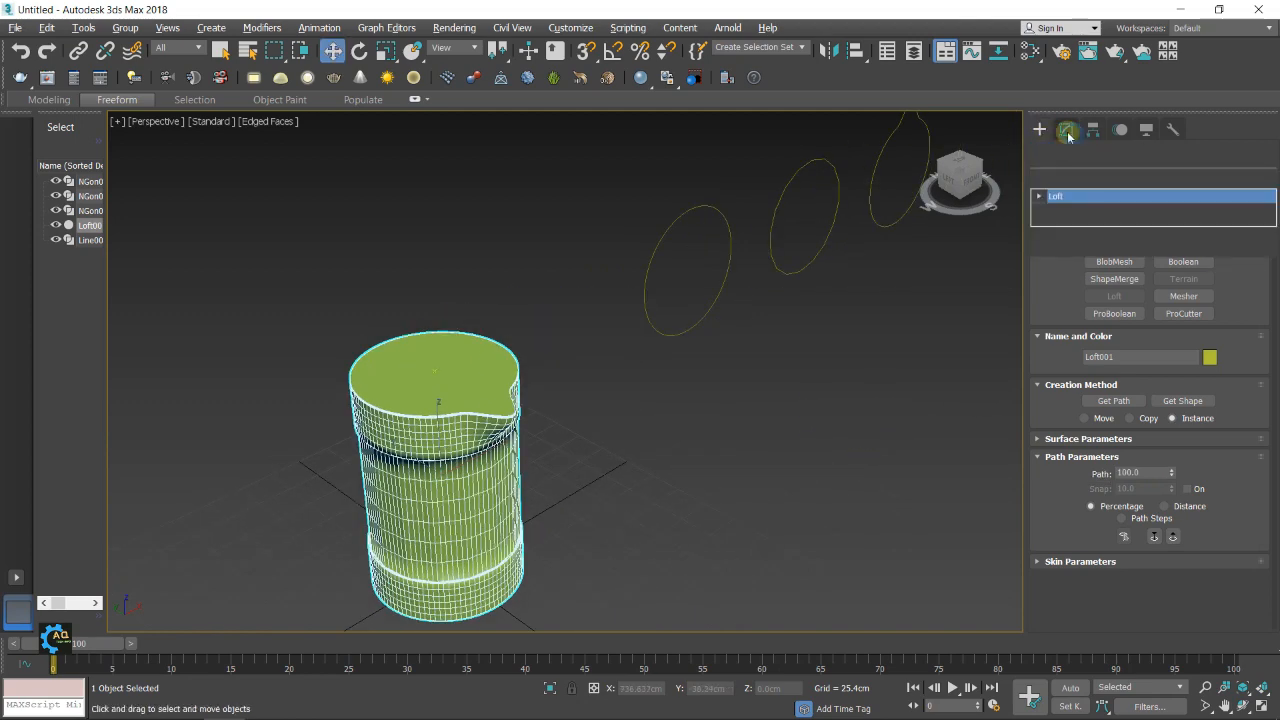
left_click(1045, 132)
left_click(889, 303)
middle_click_drag(681, 398, 718, 349)
left_click(545, 424)
middle_click_drag(716, 420, 703, 394, "alt")
middle_click_drag(851, 401, 717, 379)
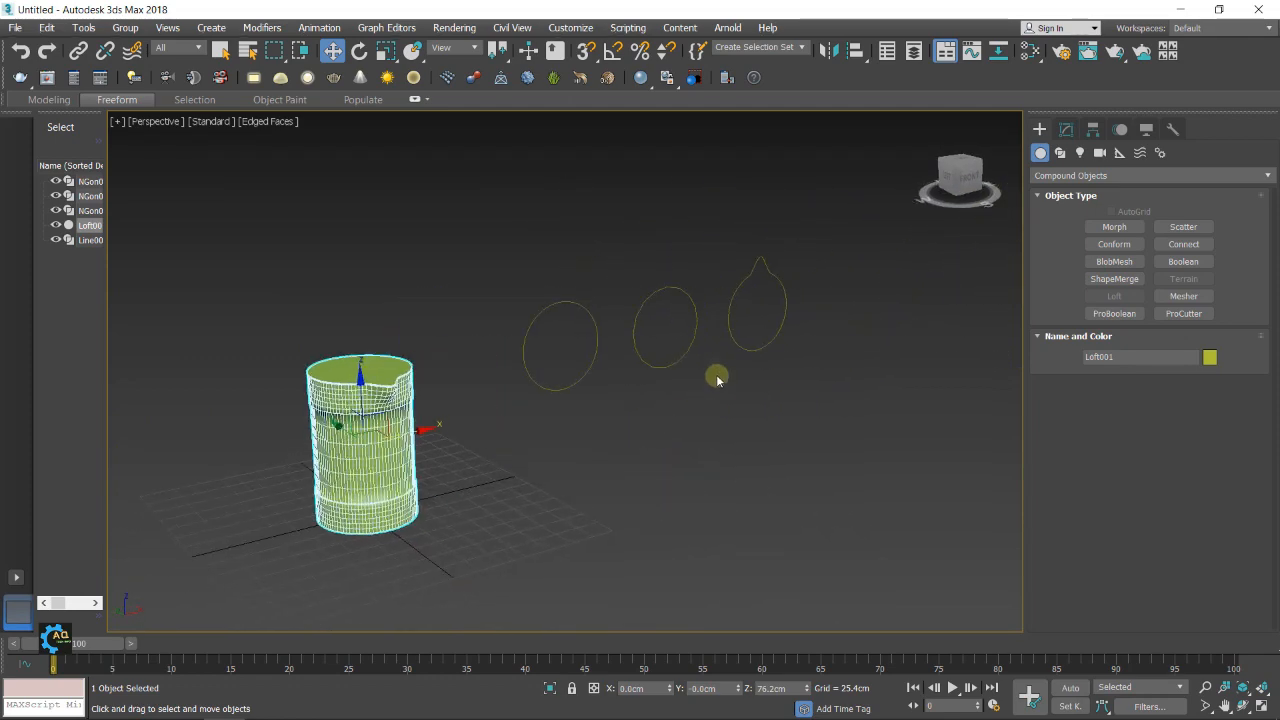
Turn the Left viewport into a maximized Right view and frame the jug's side profile with the loft deselected
key("alt+w")
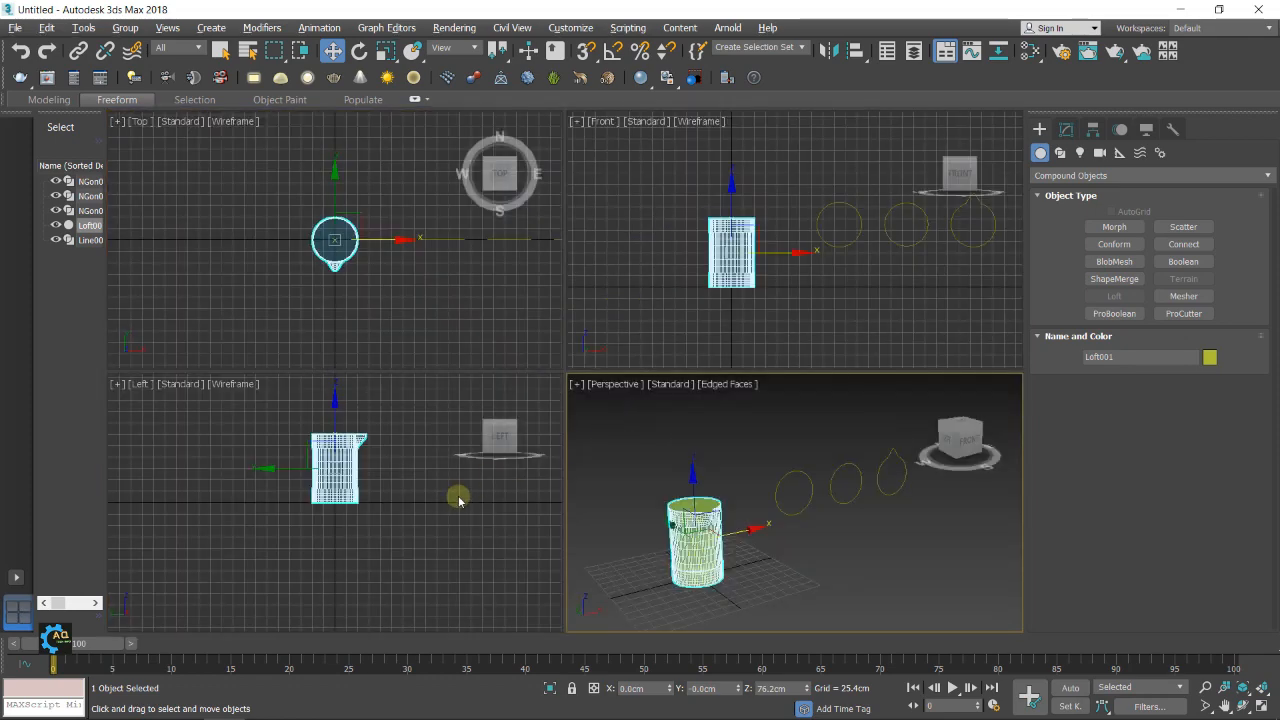
middle_click_drag(451, 494, 450, 505)
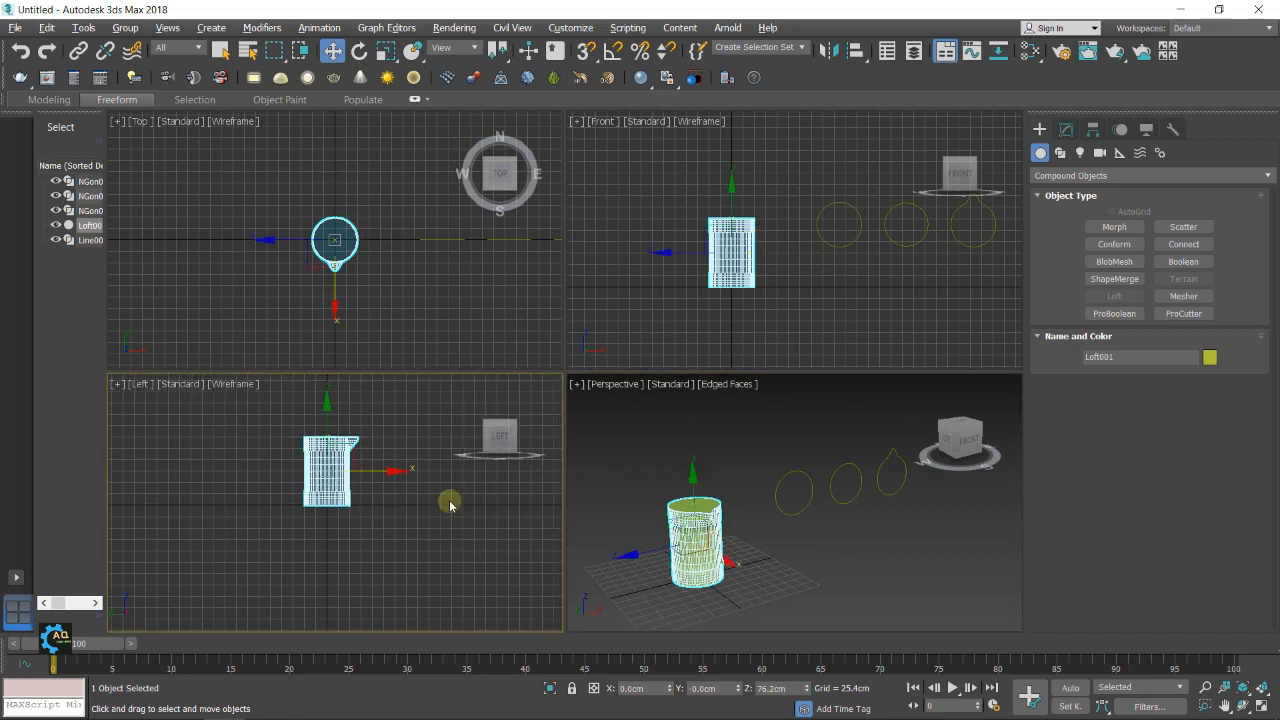
left_click(522, 437)
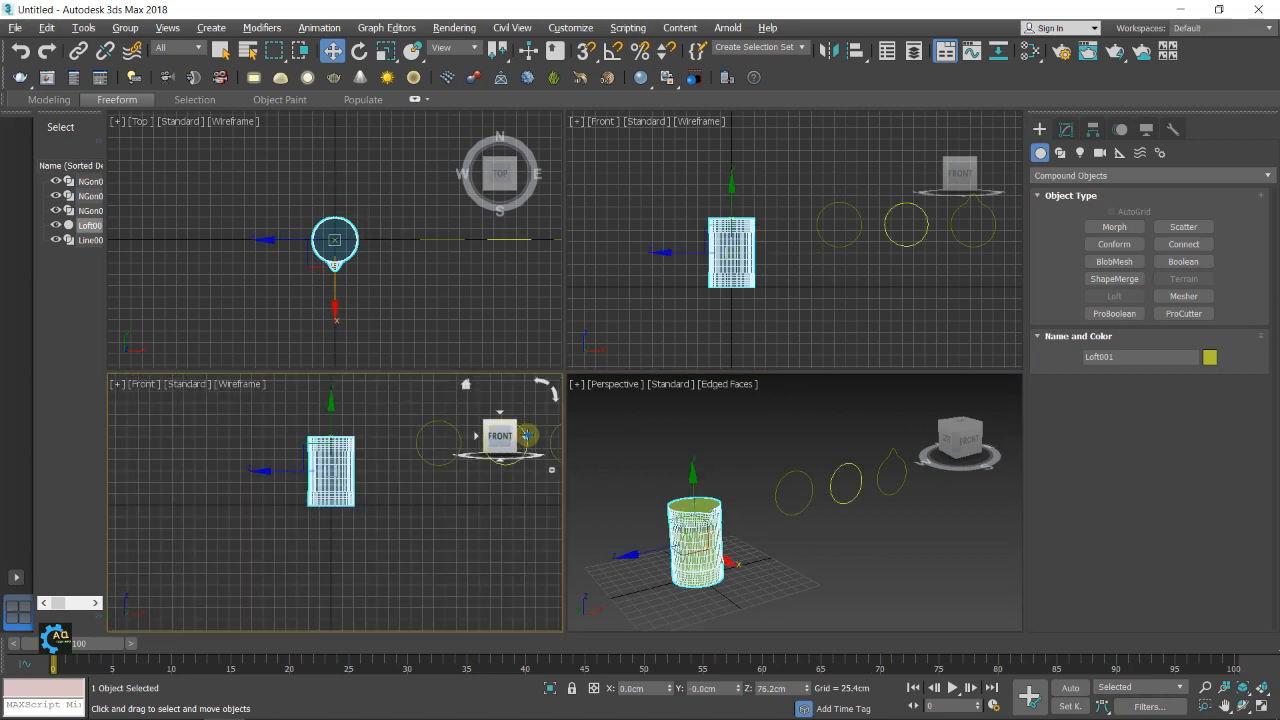
left_click(524, 436)
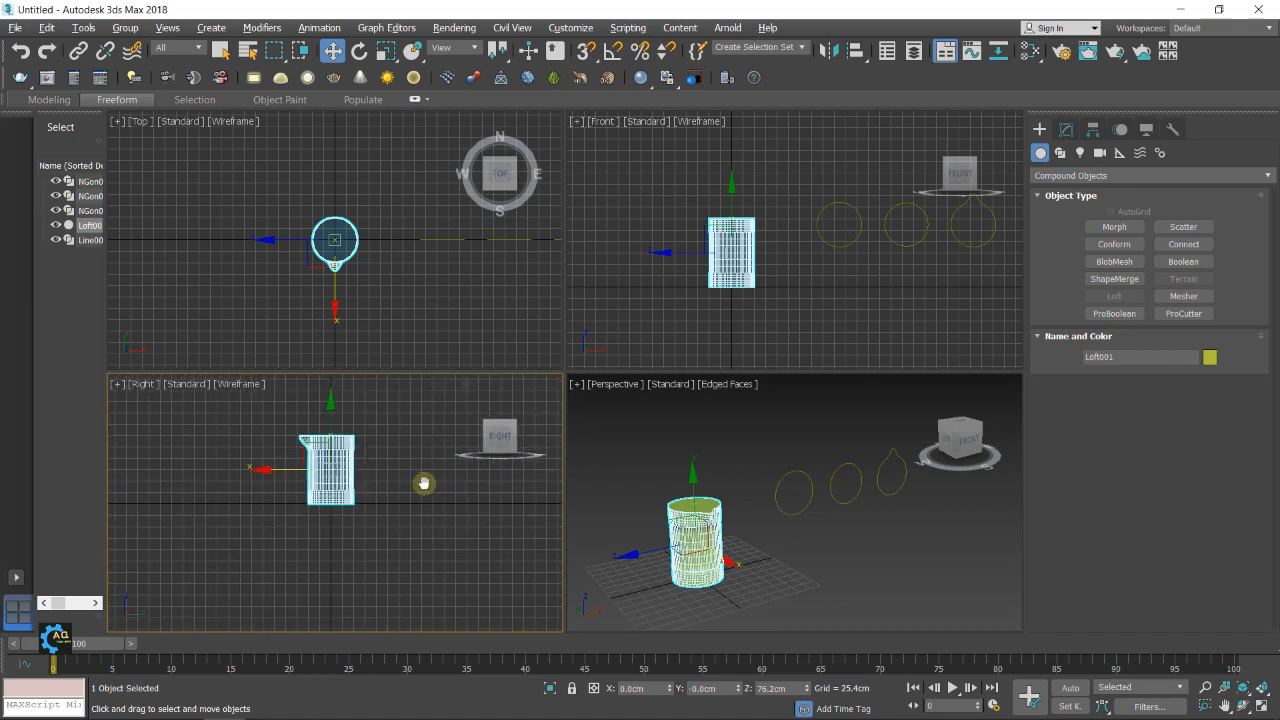
key("alt+w")
scroll(506, 440, "up", 5)
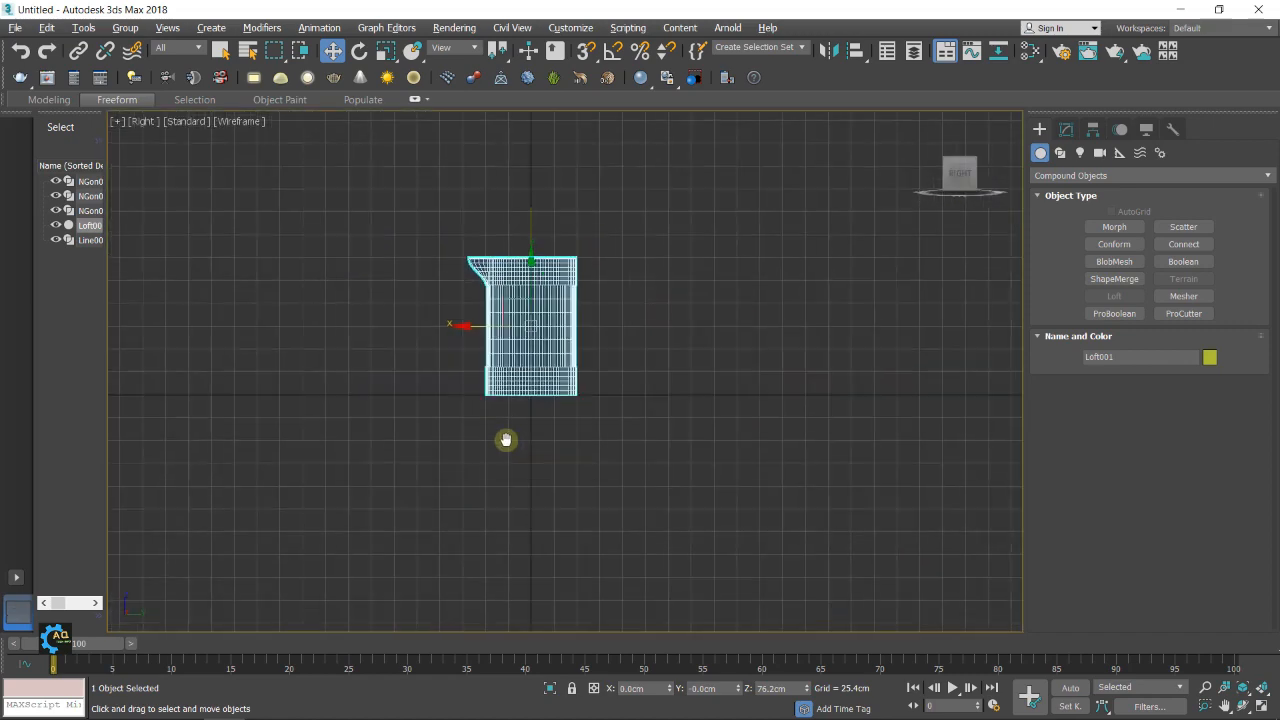
middle_click_drag(592, 320, 558, 318)
left_click(558, 318)
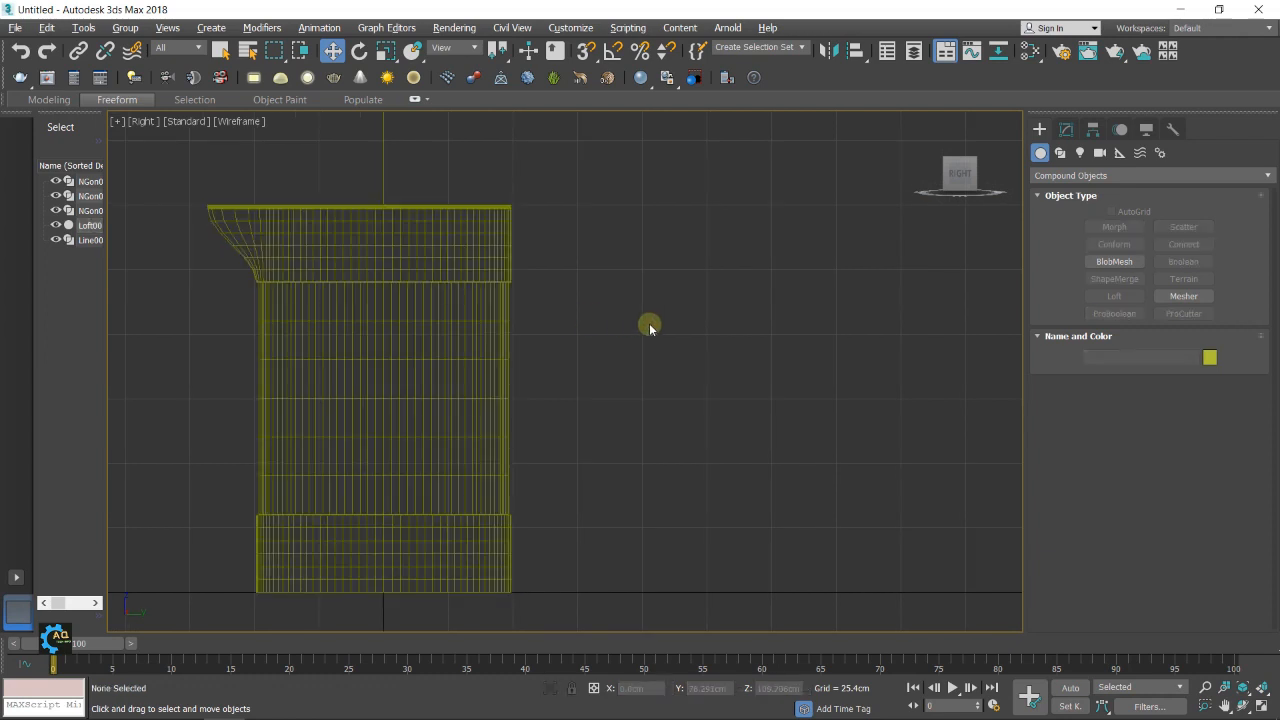
middle_click_drag(651, 323, 598, 328)
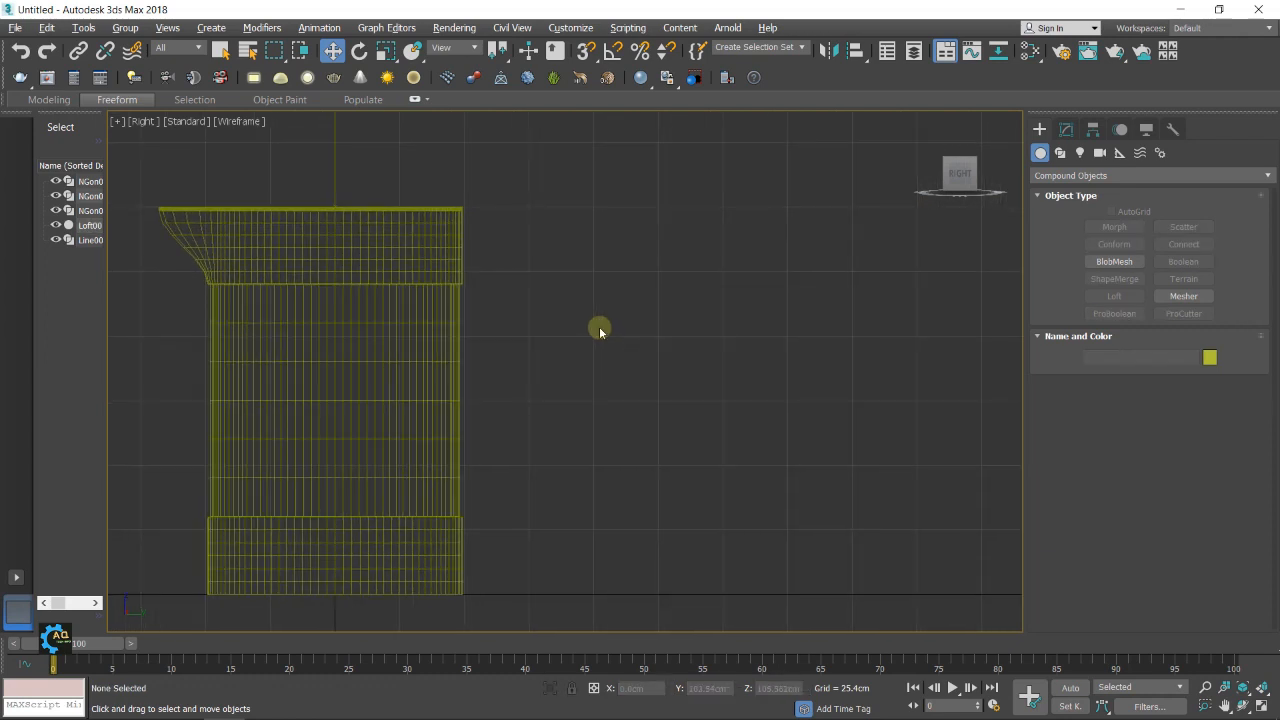
Enable Linear Interpolation in the jug loft's skin parameters, then deselect the loft
left_click(319, 303)
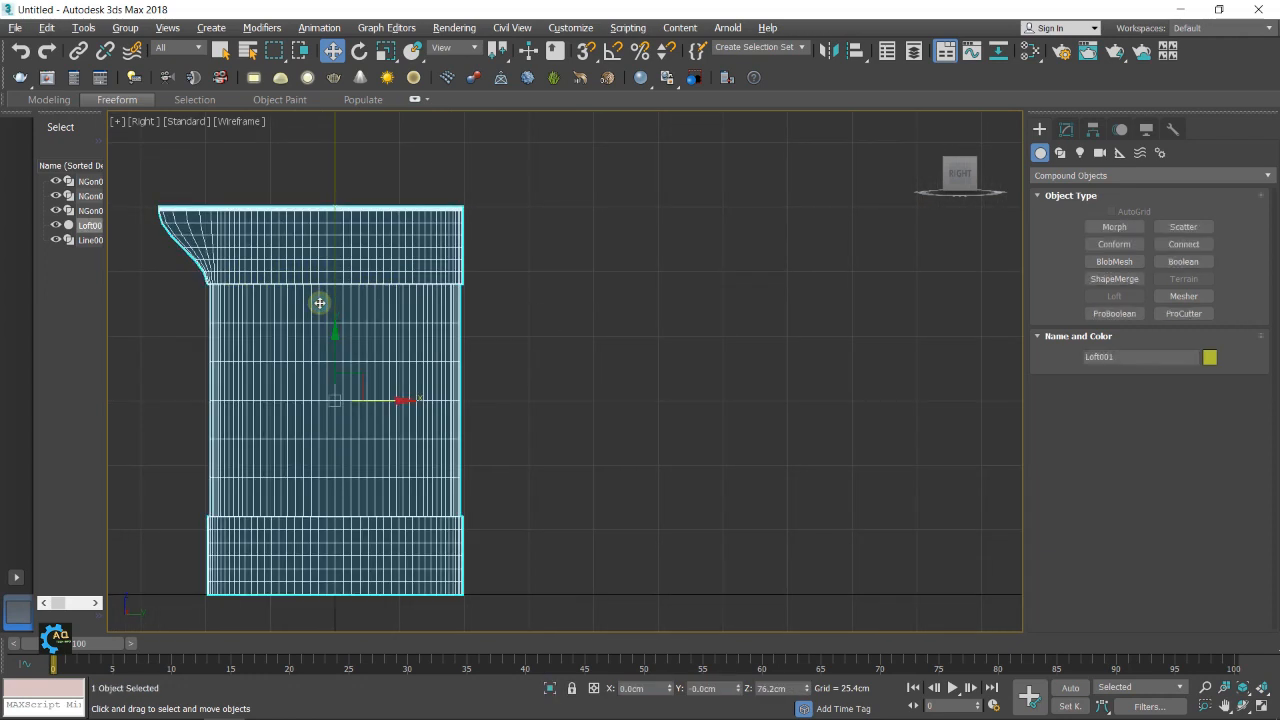
left_click(1066, 129)
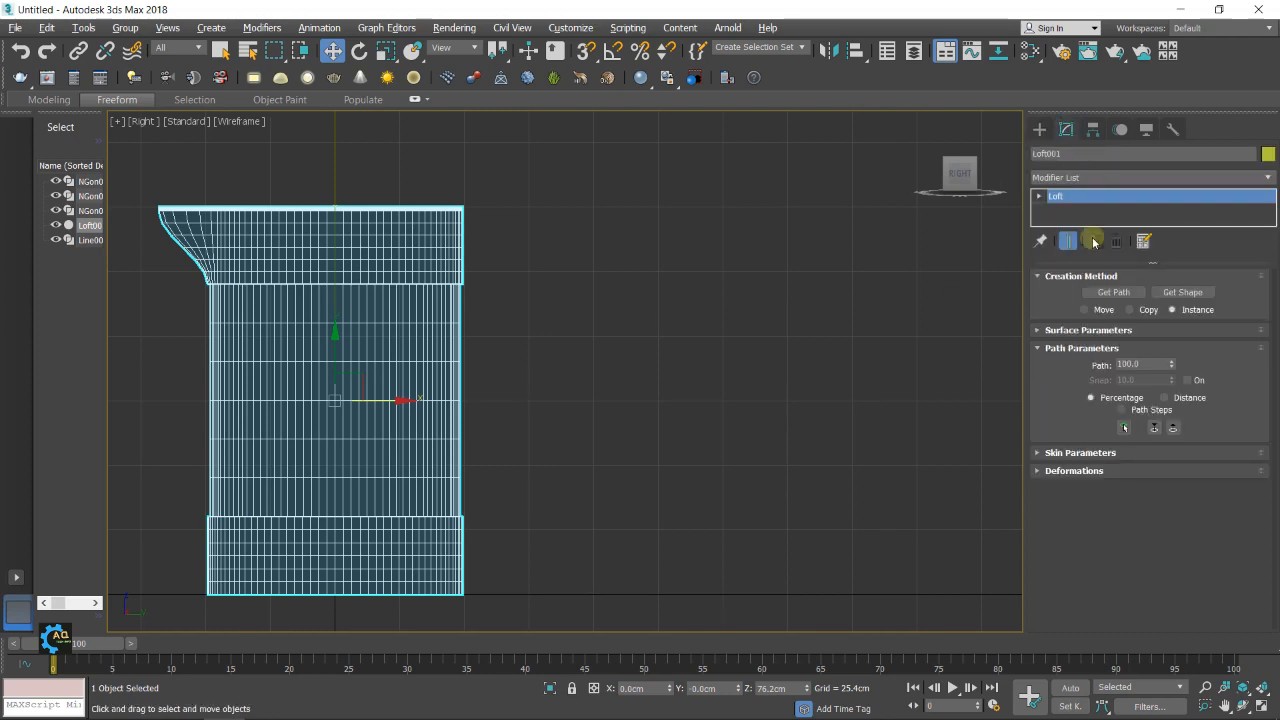
left_click(1048, 451)
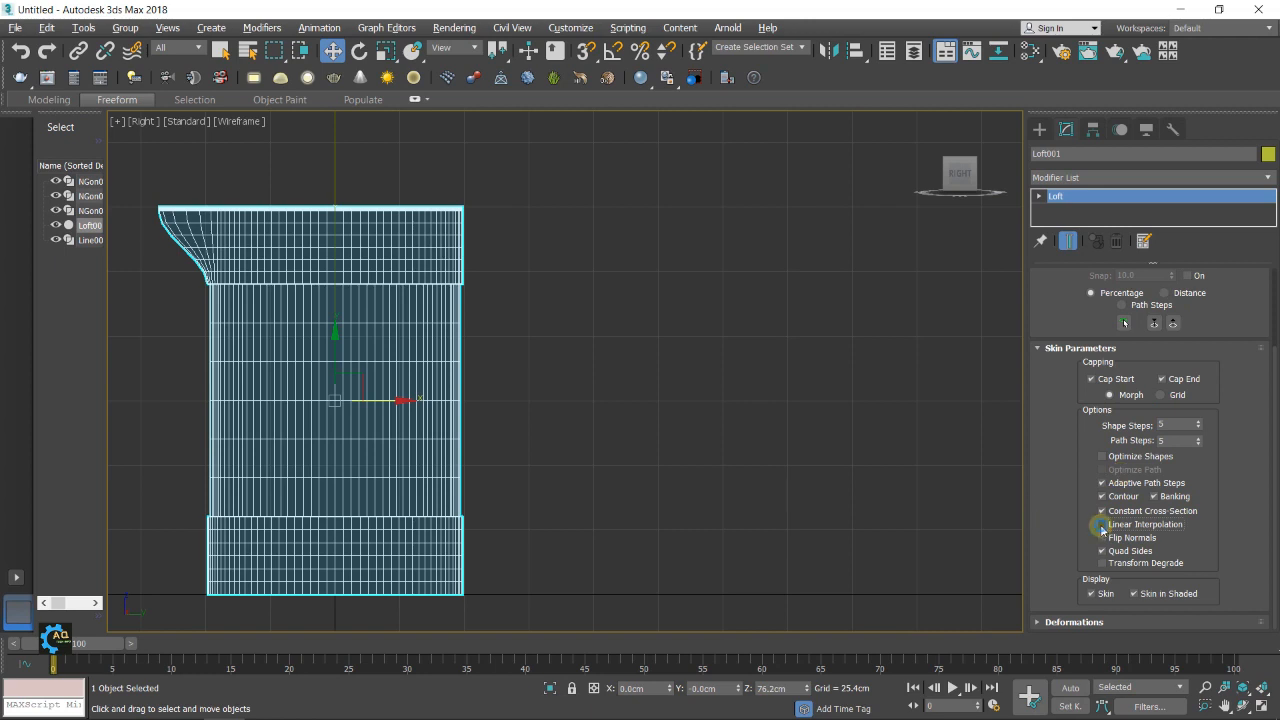
left_click(1102, 524)
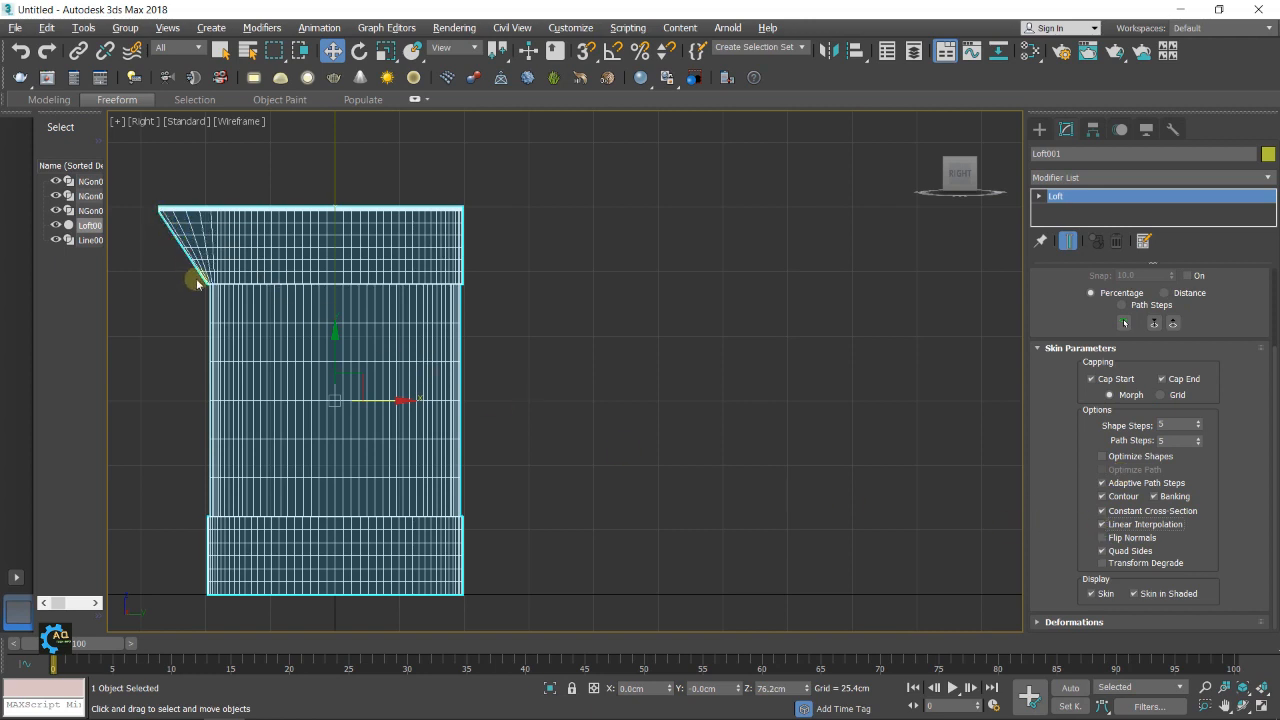
left_click(1103, 524)
left_click(1103, 524)
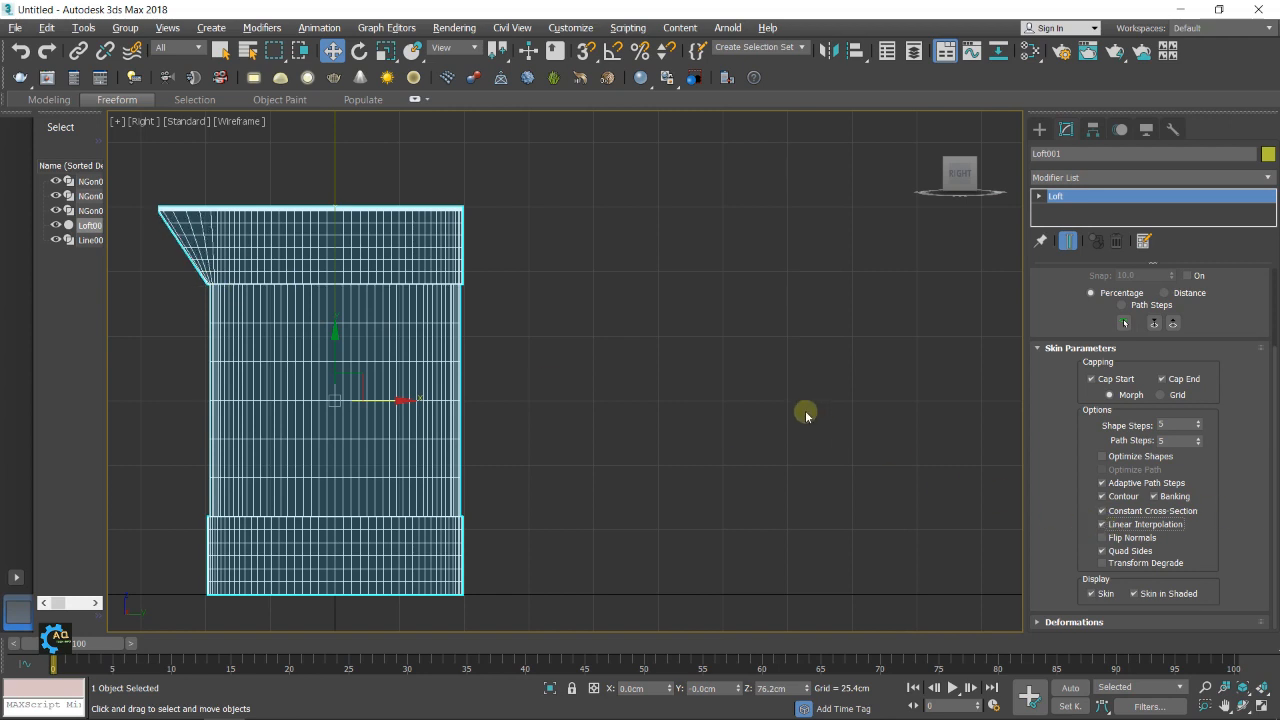
left_click(778, 397)
middle_click_drag(615, 353, 603, 369)
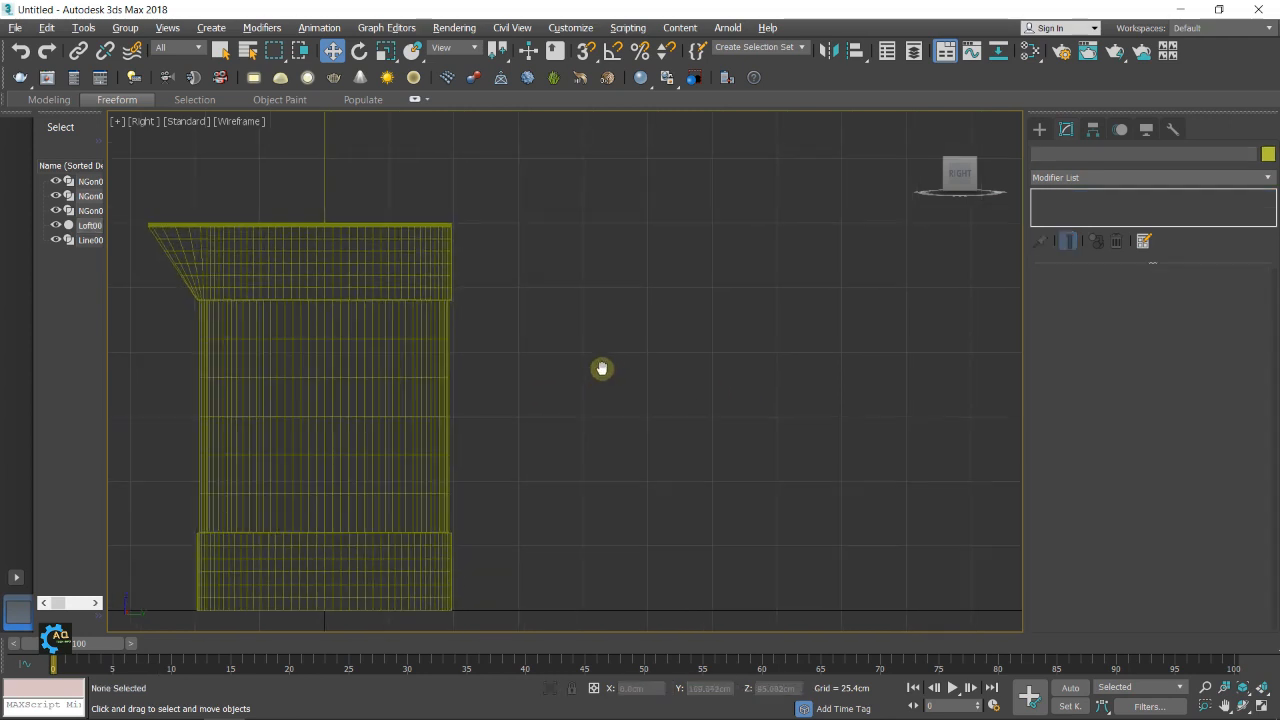
Draw an open four-vertex handle line opposite the spout, running about 32 cm outward near the rim, slanting down, and returning to the body
left_click(1039, 130)
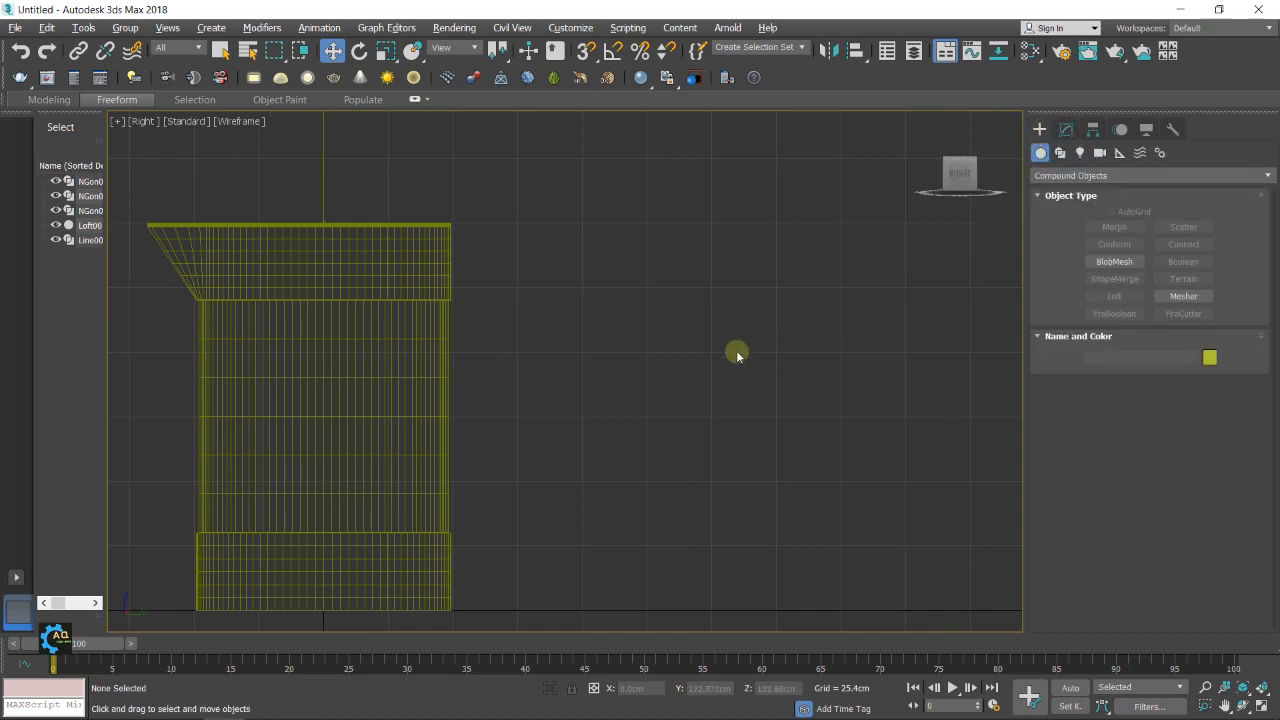
middle_click_drag(737, 354, 738, 348)
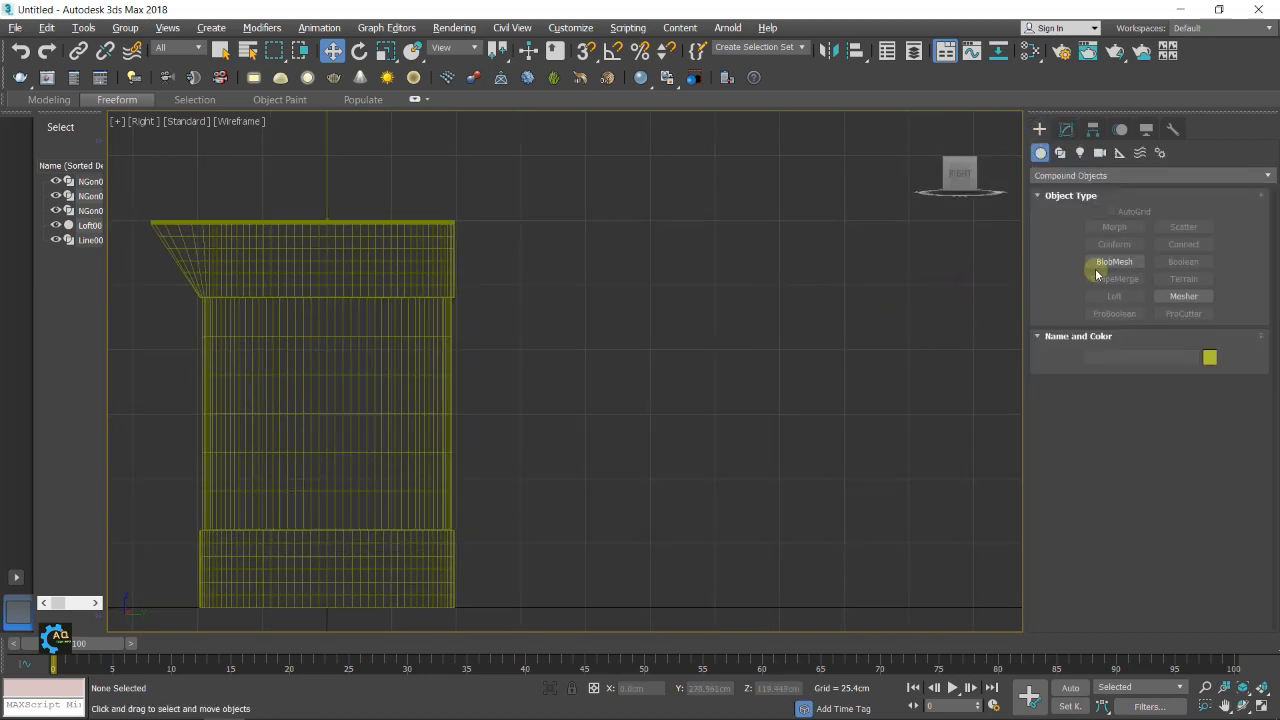
left_click(1060, 152)
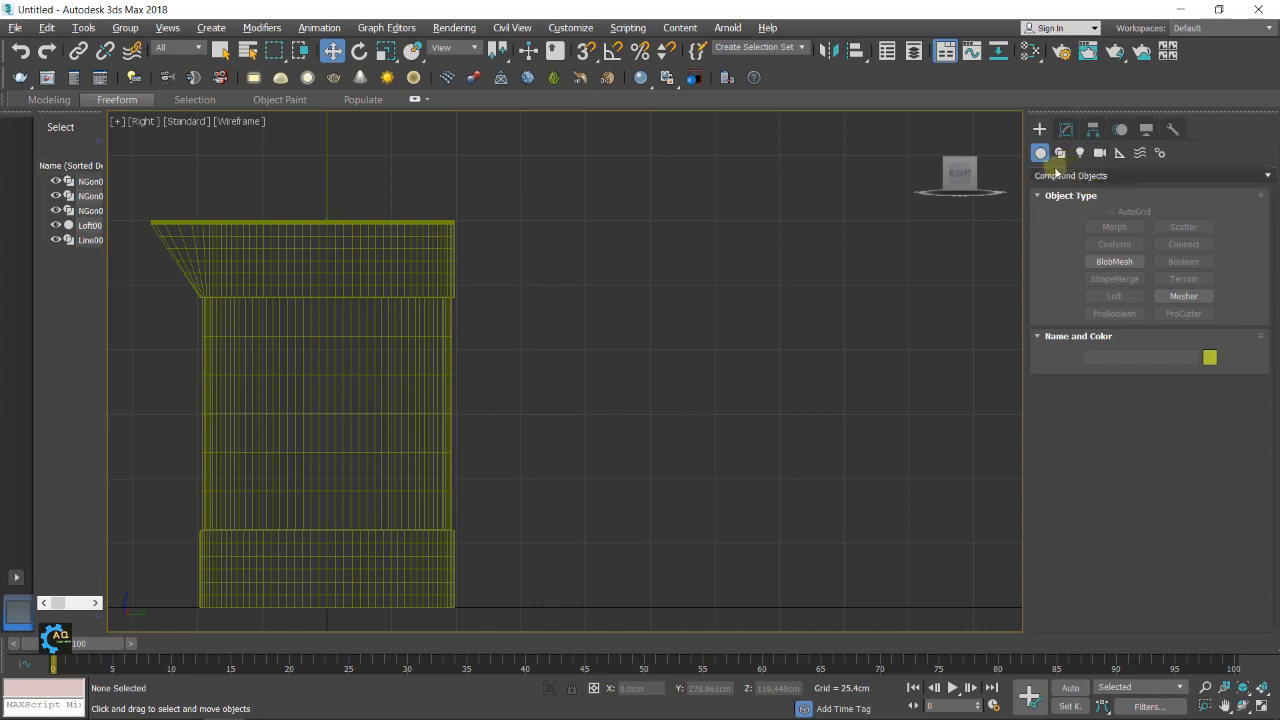
left_click(1114, 241)
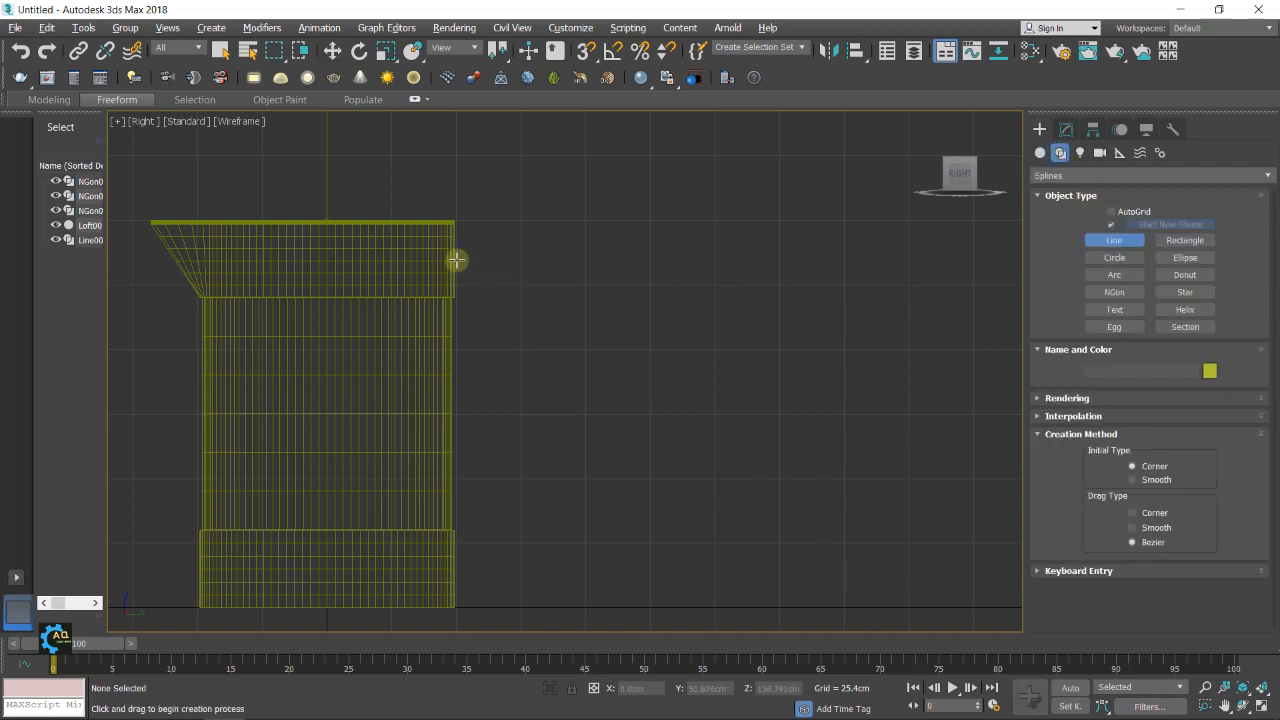
scroll(461, 259, "up", 2)
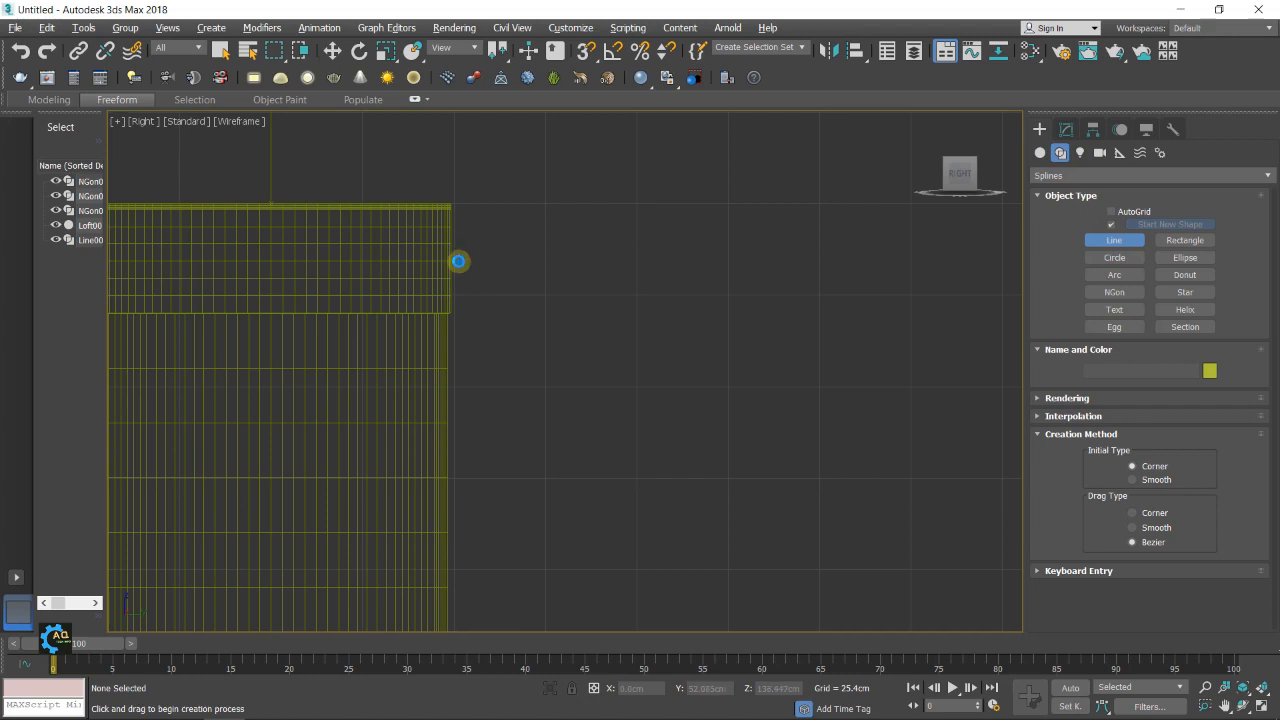
left_click(458, 261)
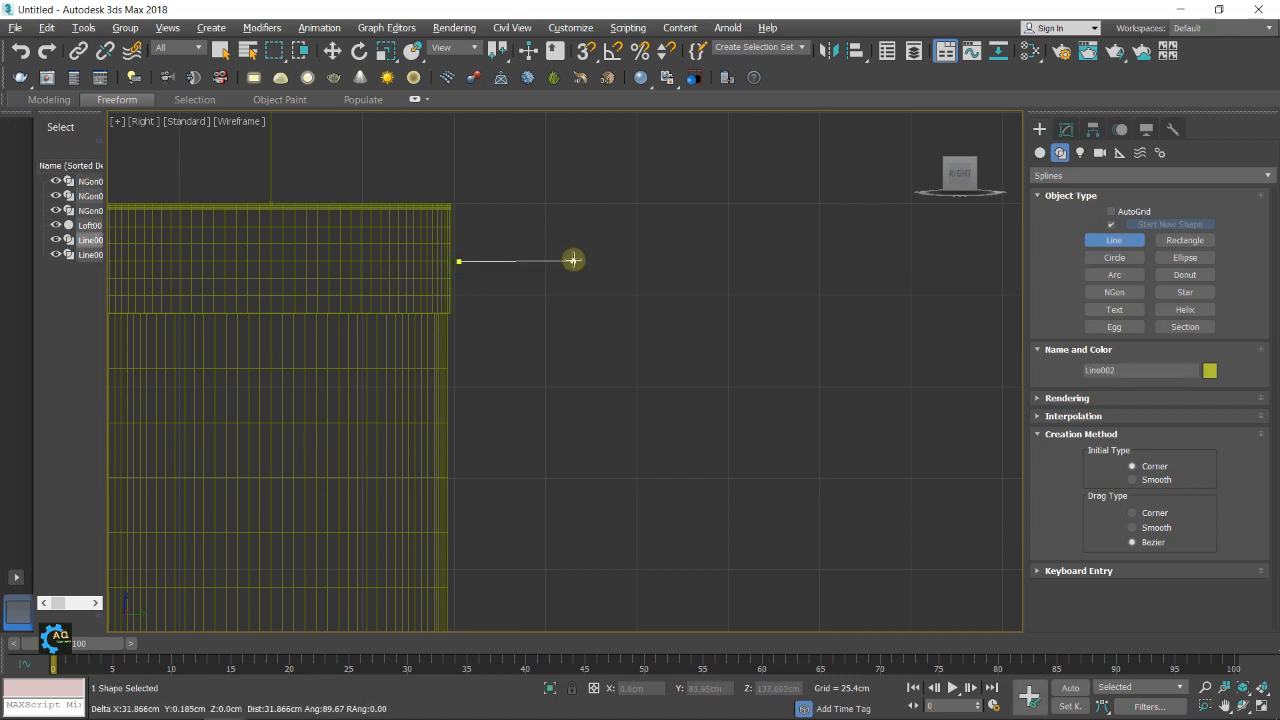
left_click(573, 262)
middle_click_drag(580, 464, 597, 349)
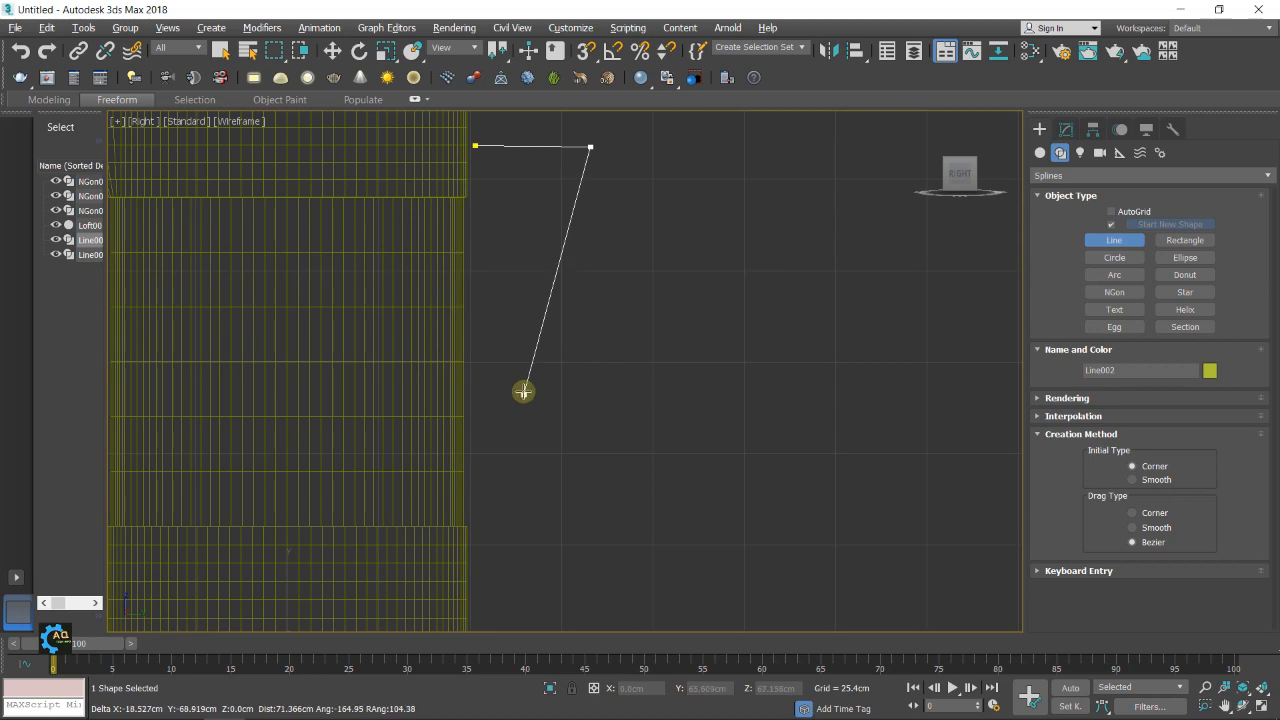
middle_click_drag(523, 401, 521, 451)
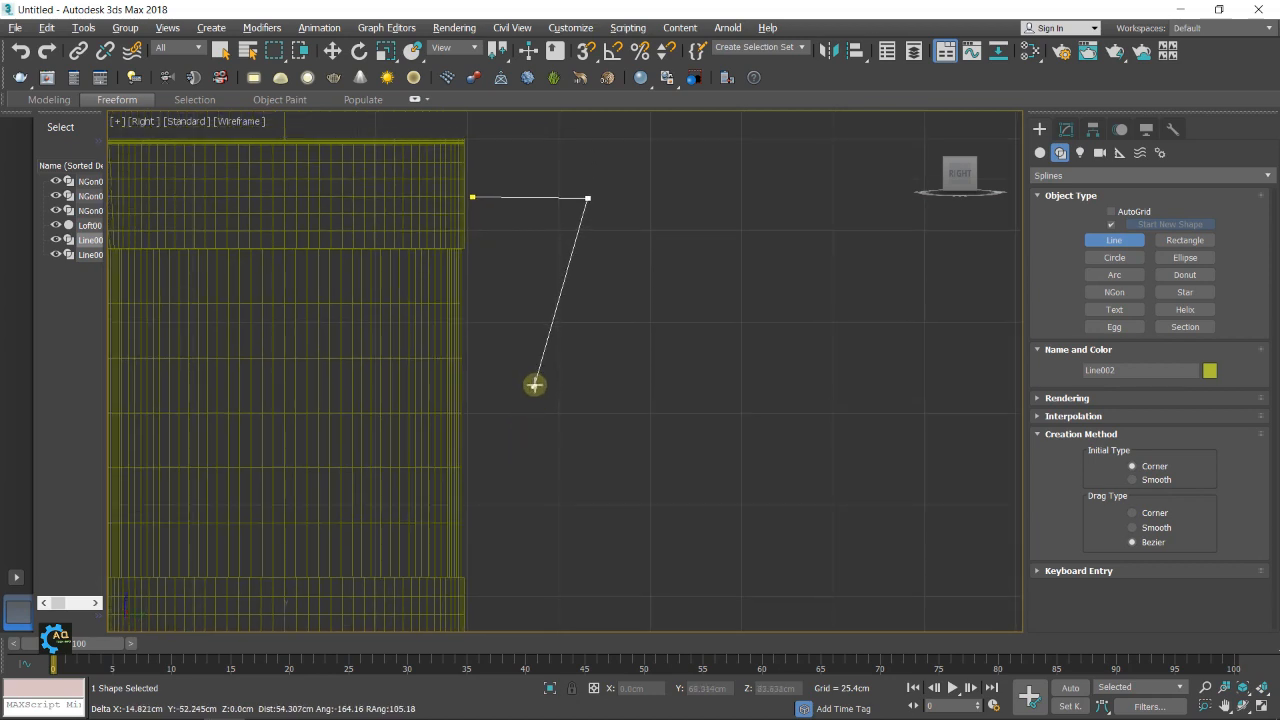
left_click(543, 380)
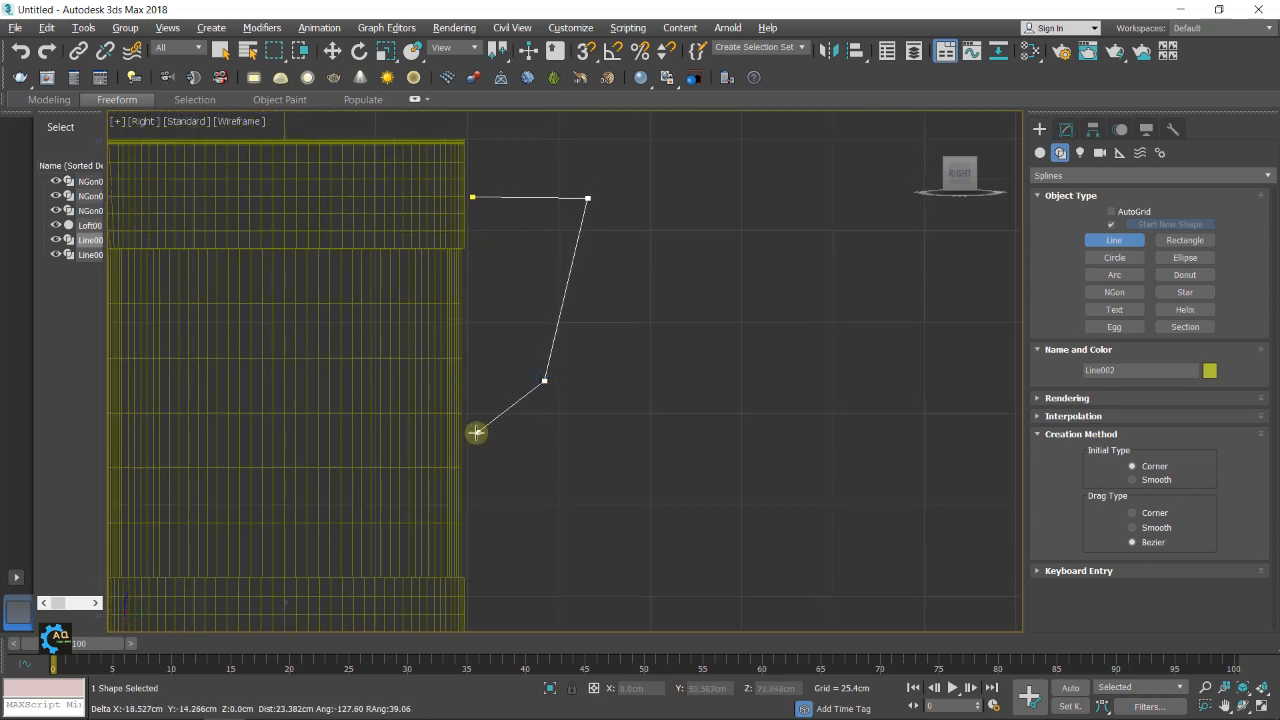
left_click(474, 437)
middle_click_drag(651, 437, 706, 465)
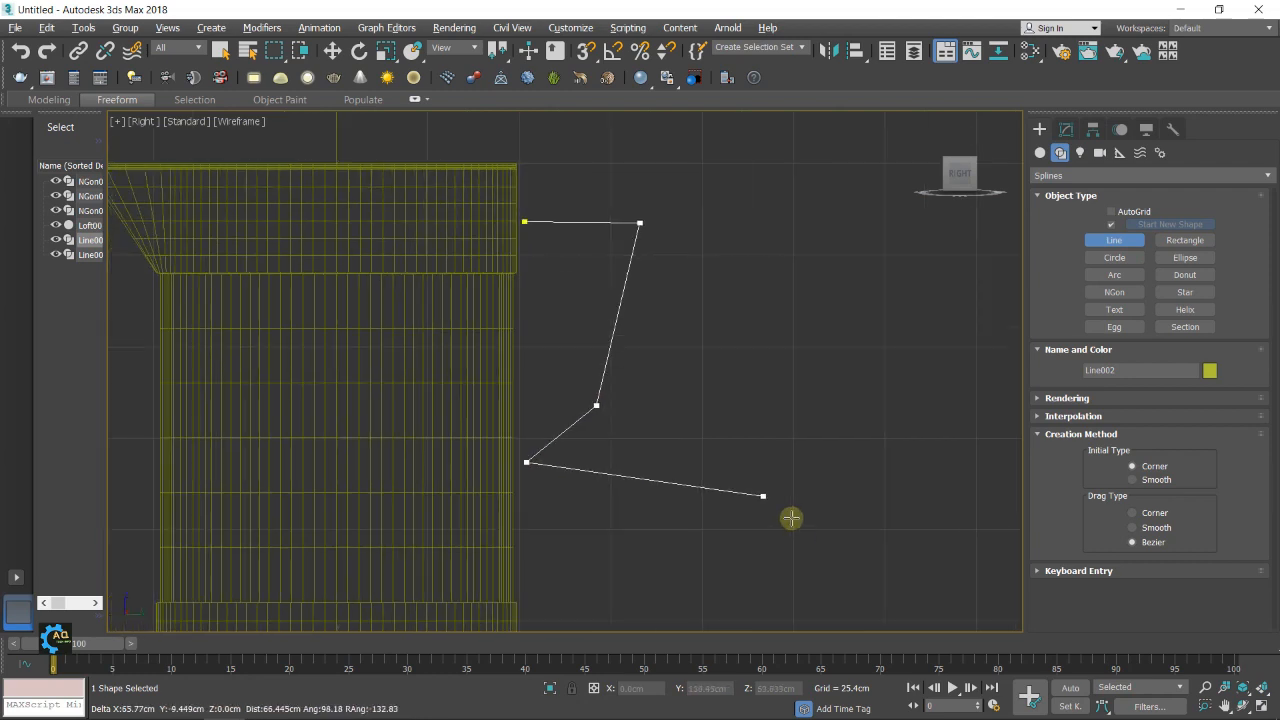
right_click(743, 486)
middle_click_drag(703, 378, 704, 382)
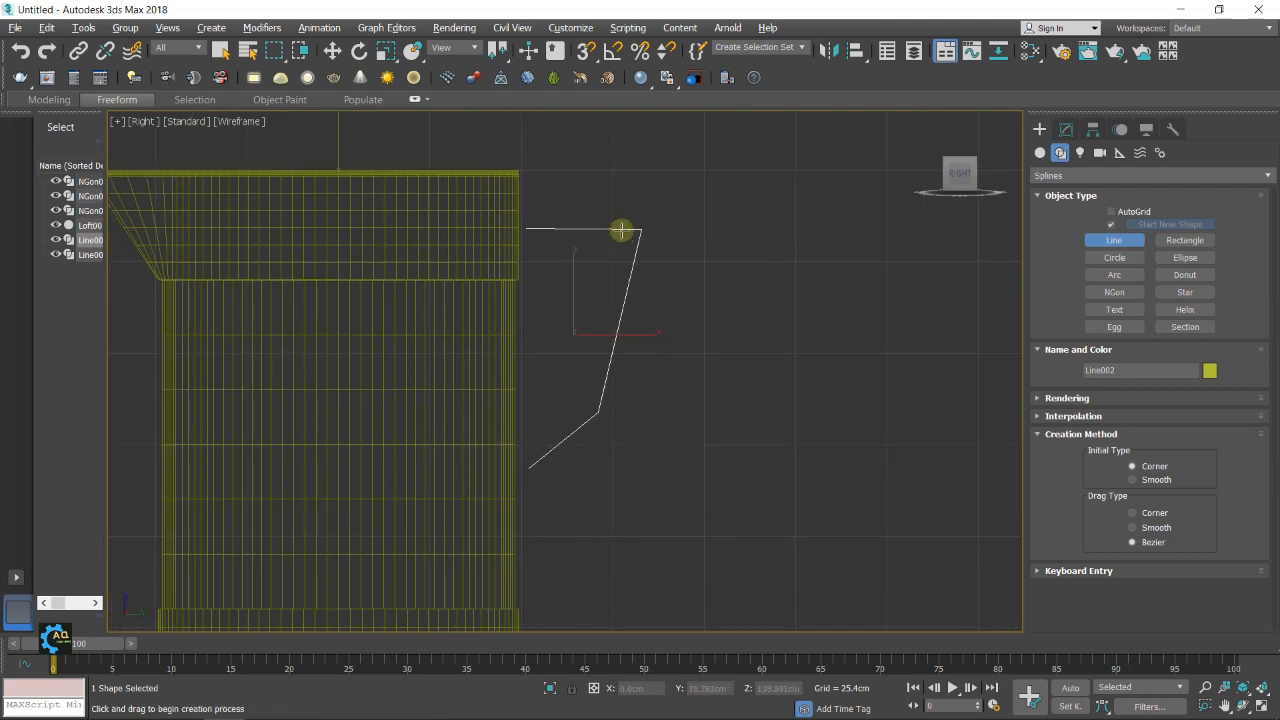
Fillet the handle line's two middle corner vertices, rounding the lower one by about 12.2 cm
left_click(1067, 129)
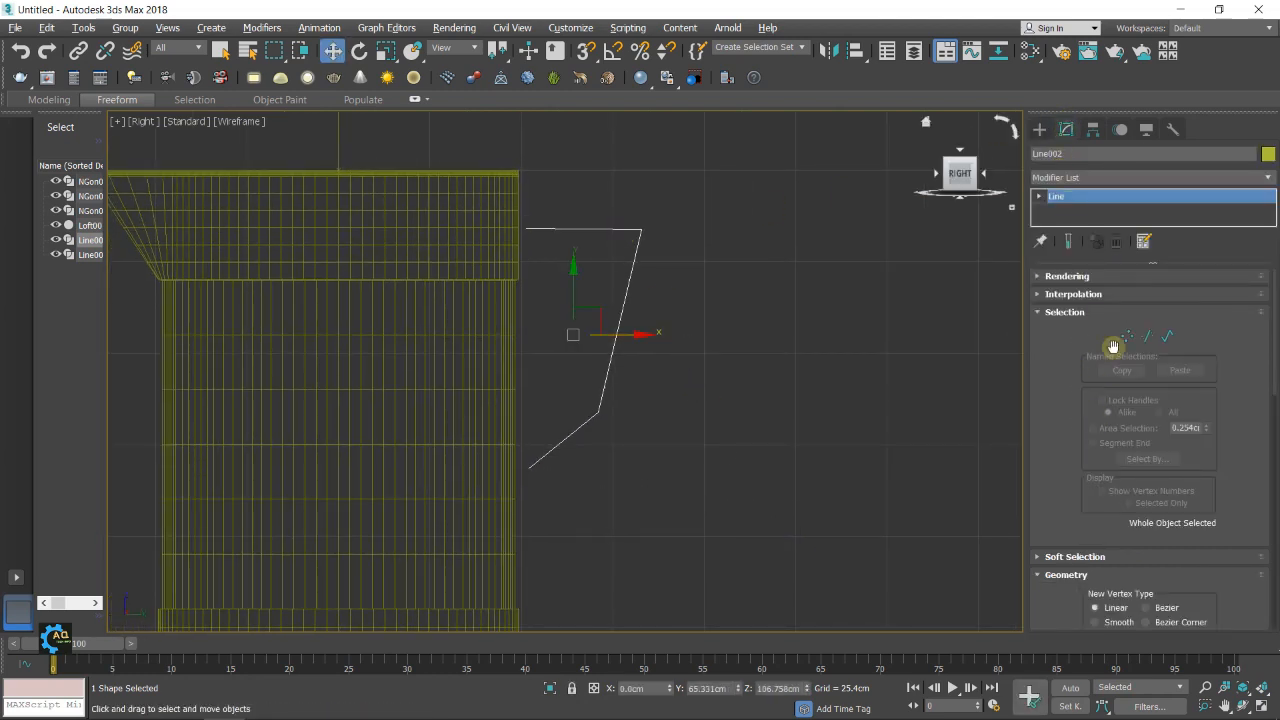
left_click(1126, 335)
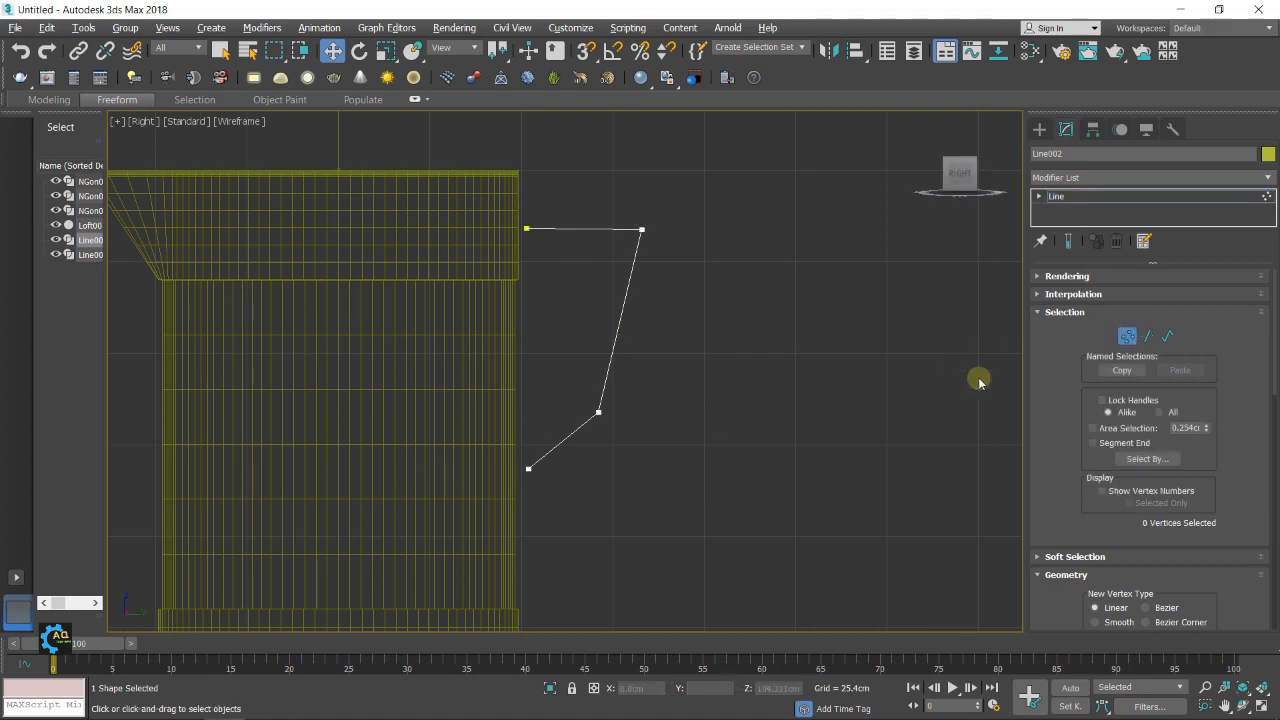
left_click(640, 230)
scroll(1086, 420, "down", 4)
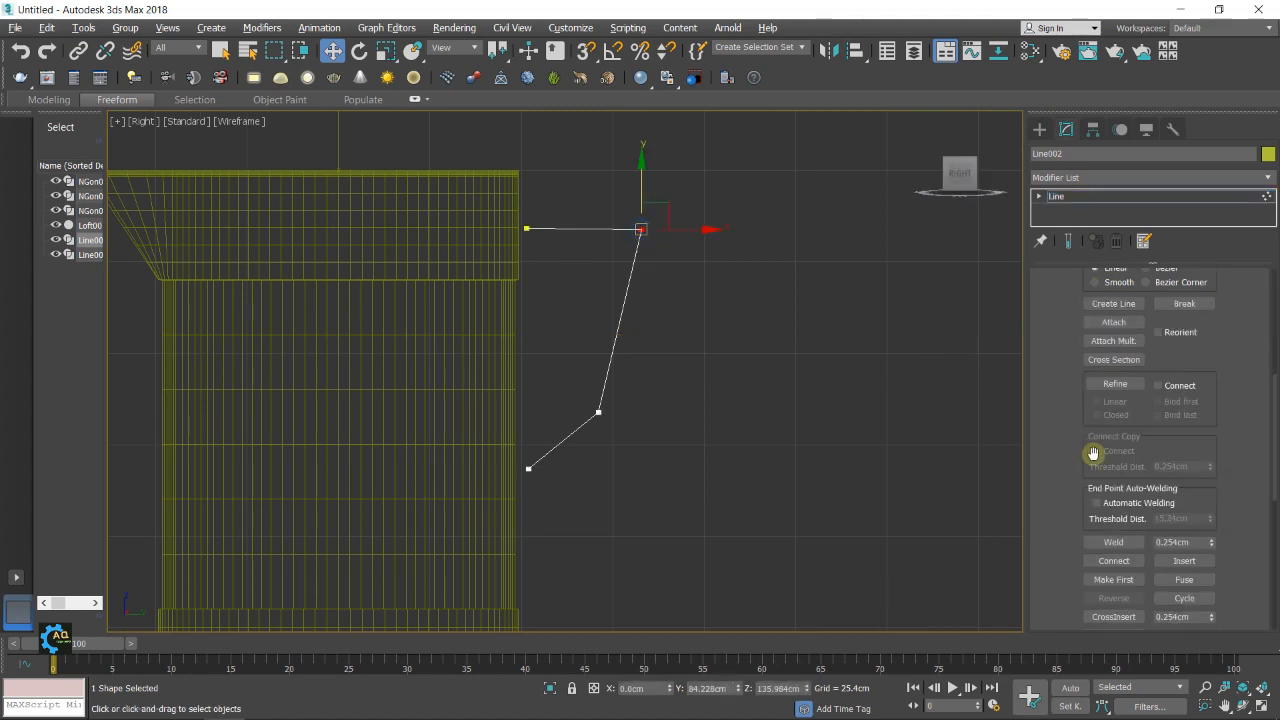
scroll(1139, 567, "down", 2)
left_click(1113, 575)
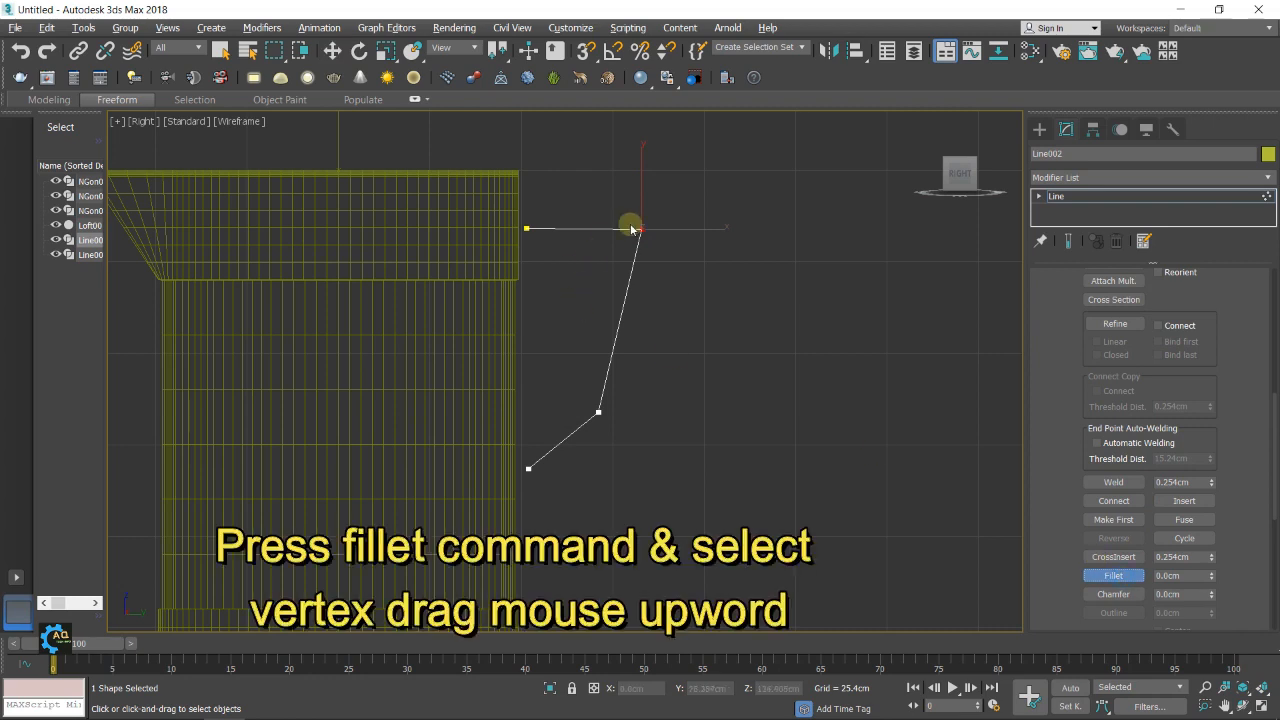
left_click_drag(640, 231, 647, 185)
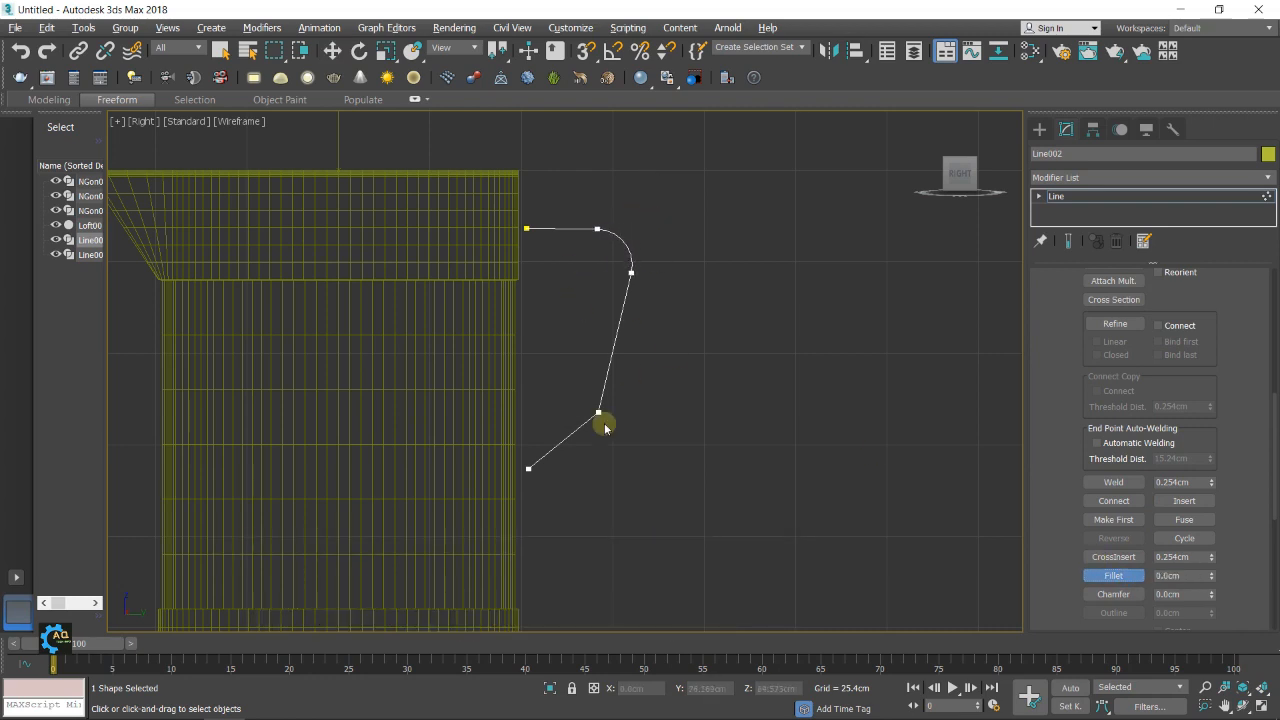
left_click_drag(598, 412, 603, 371)
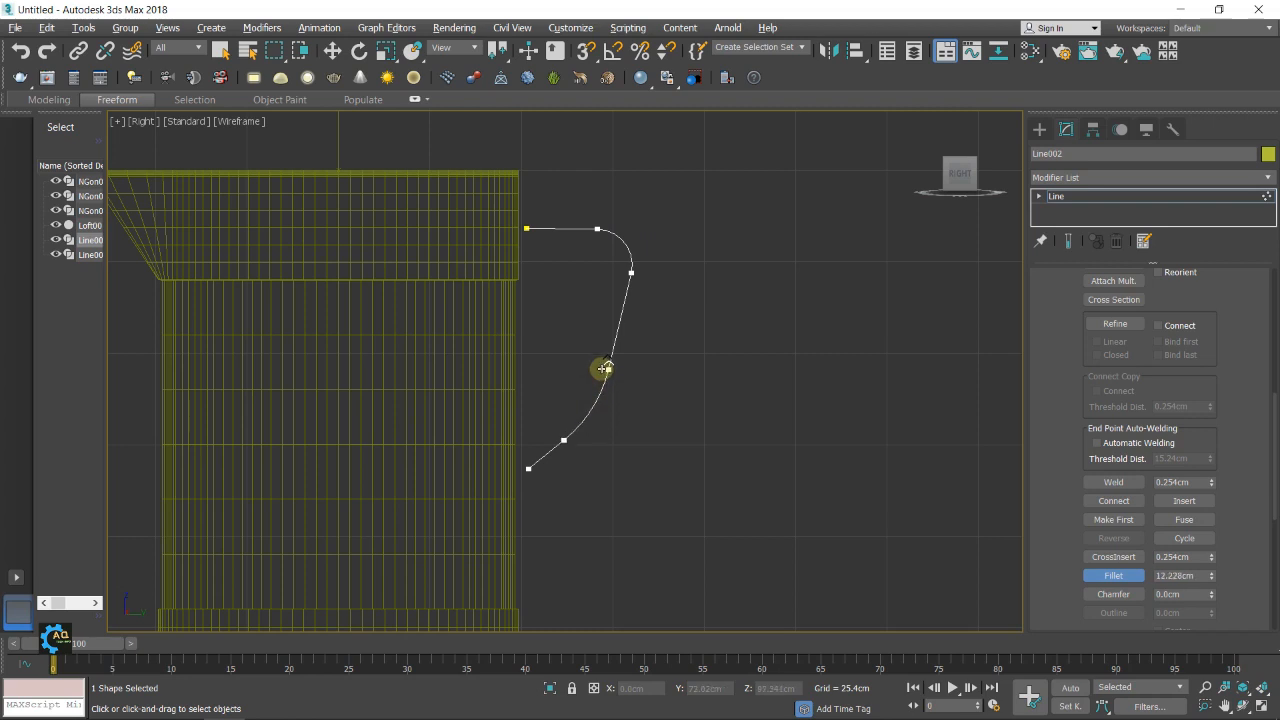
Examine the handle line's placement against the jug body in the Right and Front views
scroll(700, 371, "down", 3)
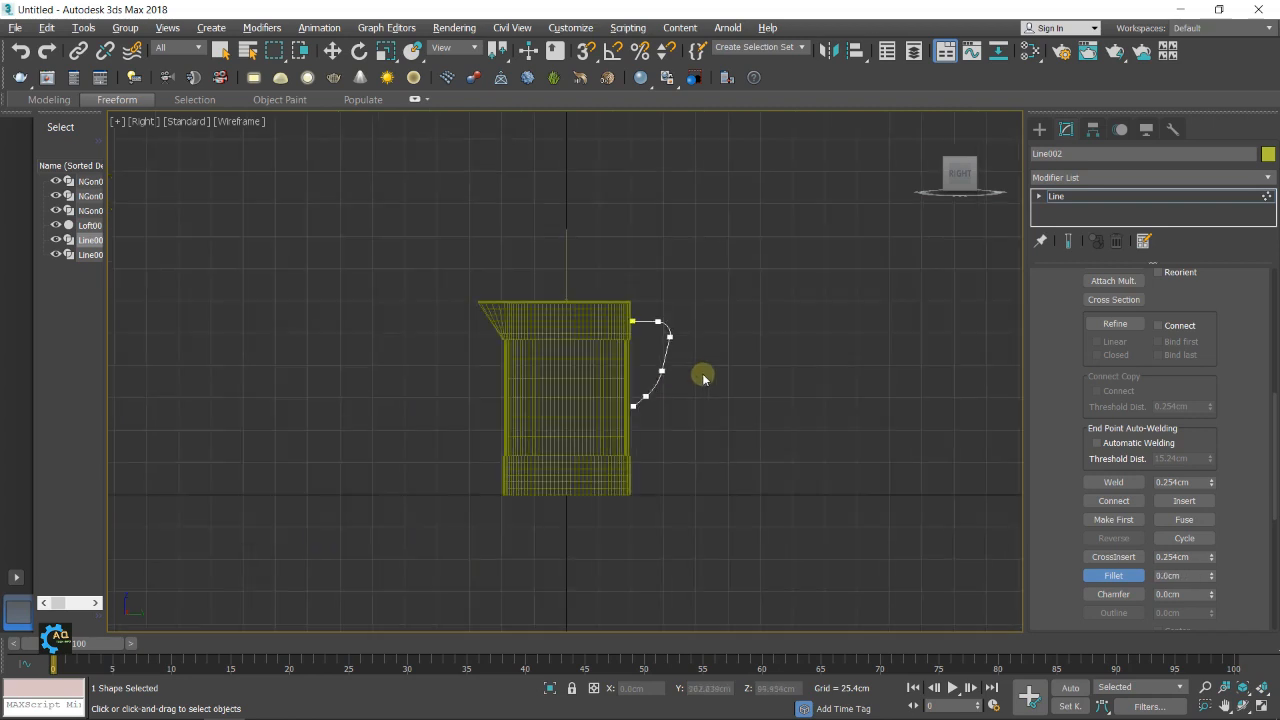
middle_click_drag(708, 363, 684, 372)
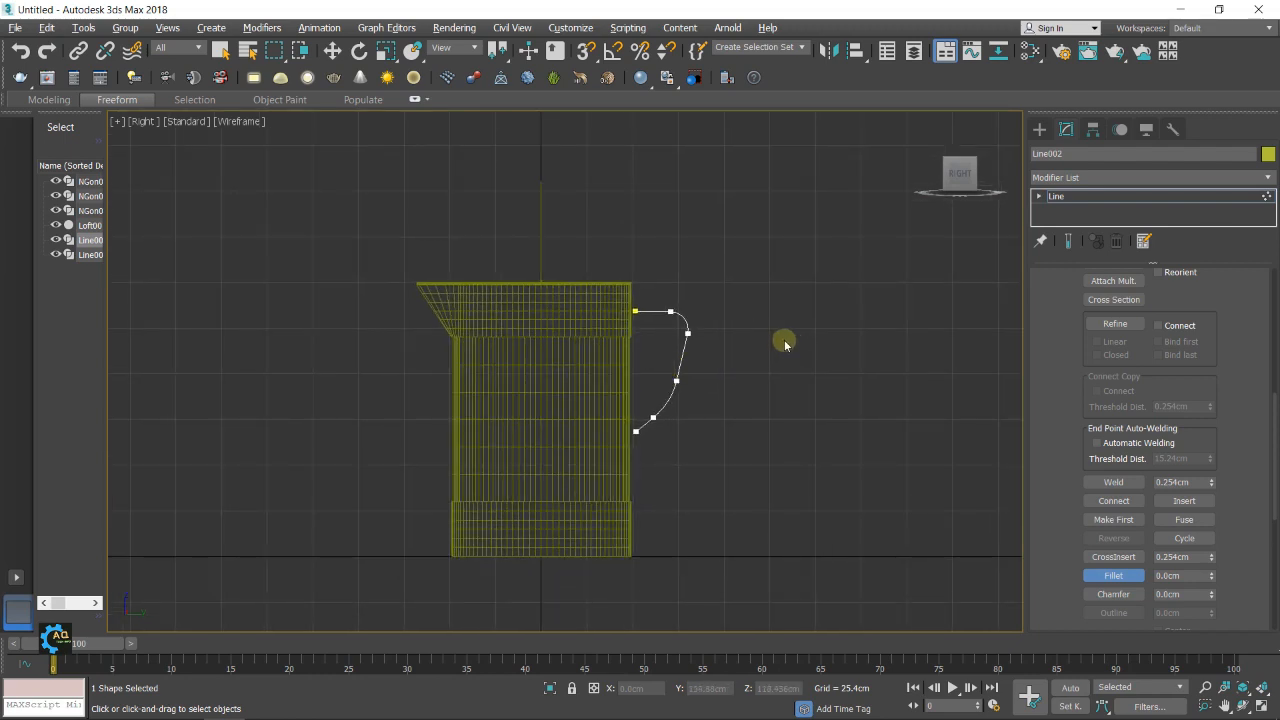
key("alt+w")
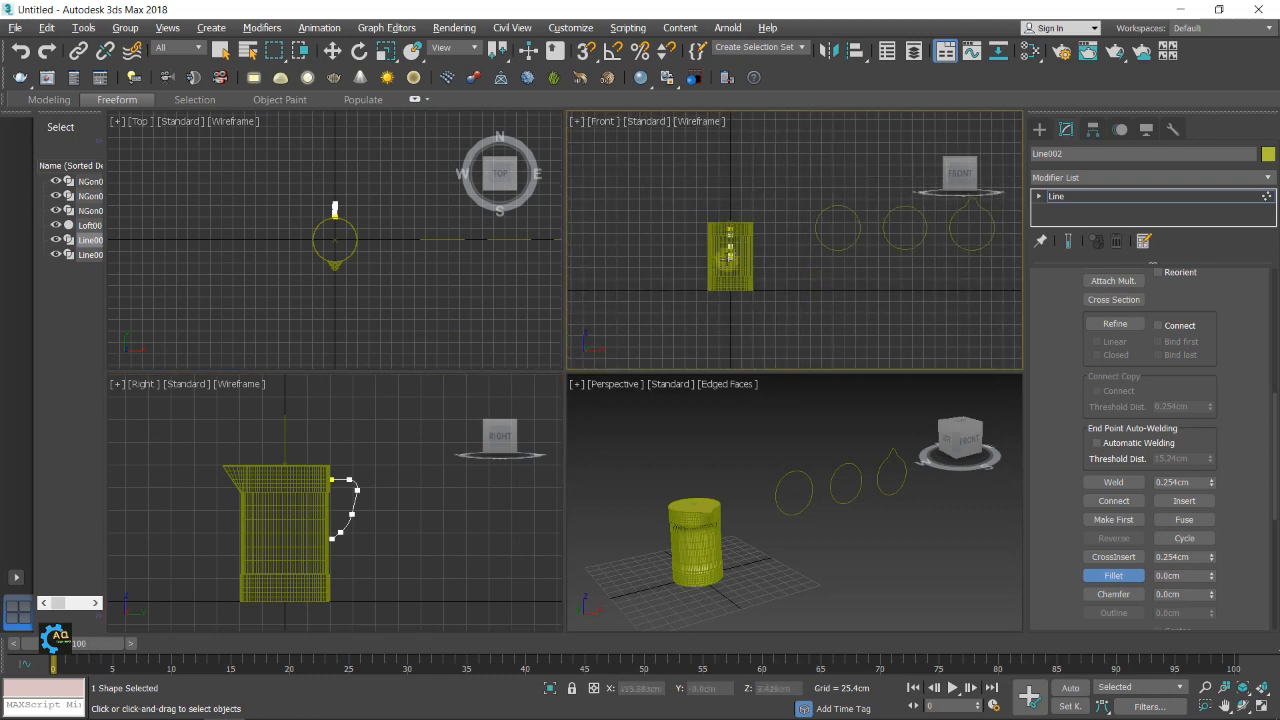
scroll(729, 256, "up", 5)
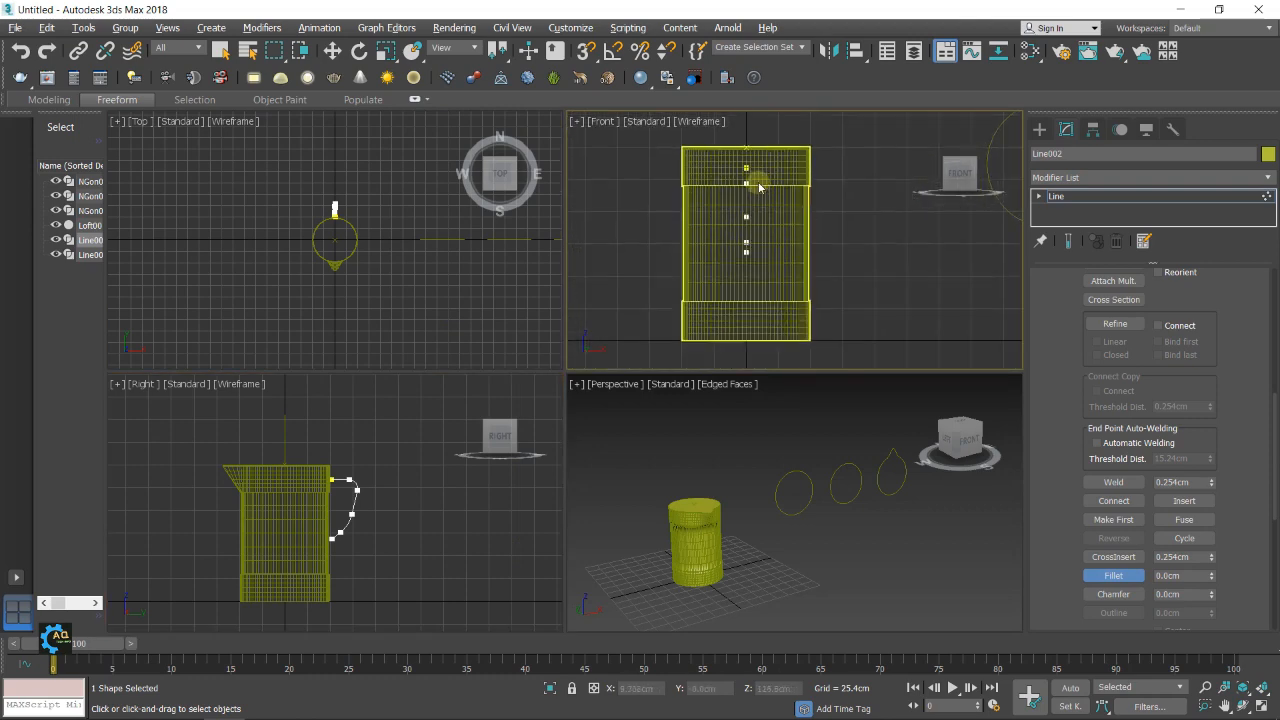
key("alt+w")
middle_click_drag(638, 284, 610, 284)
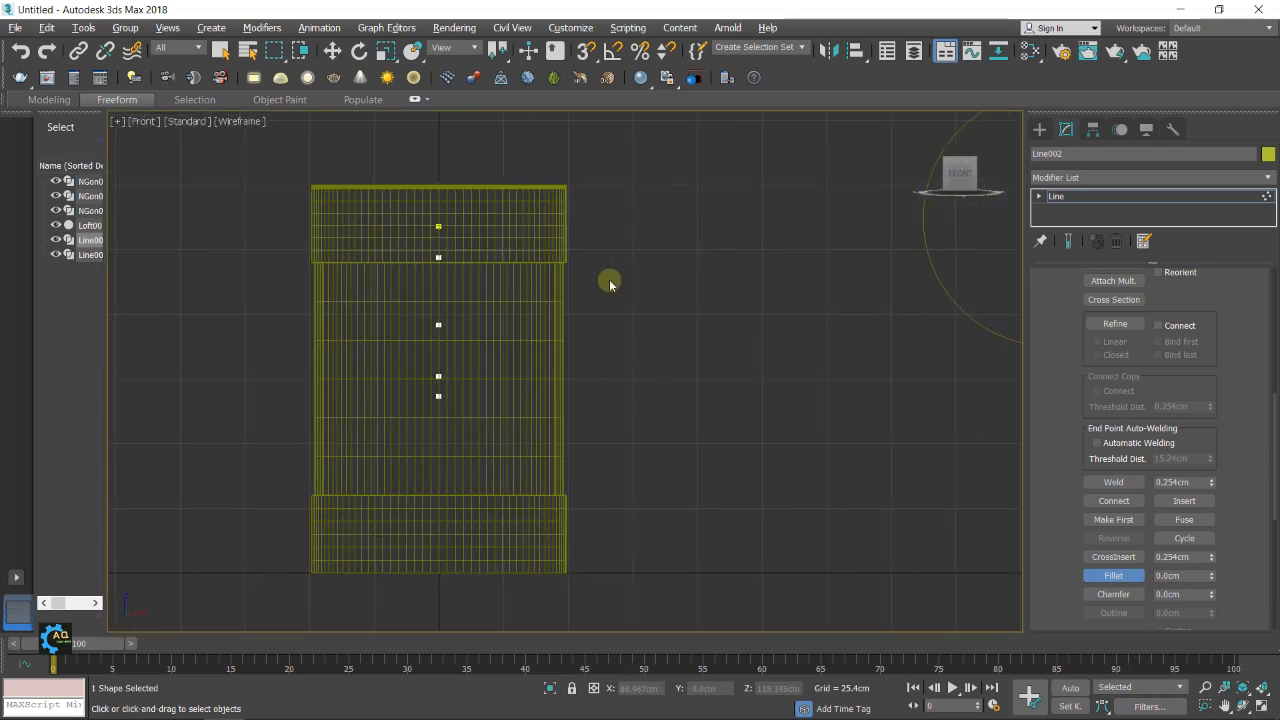
scroll(600, 282, "down", 3)
key("alt+w")
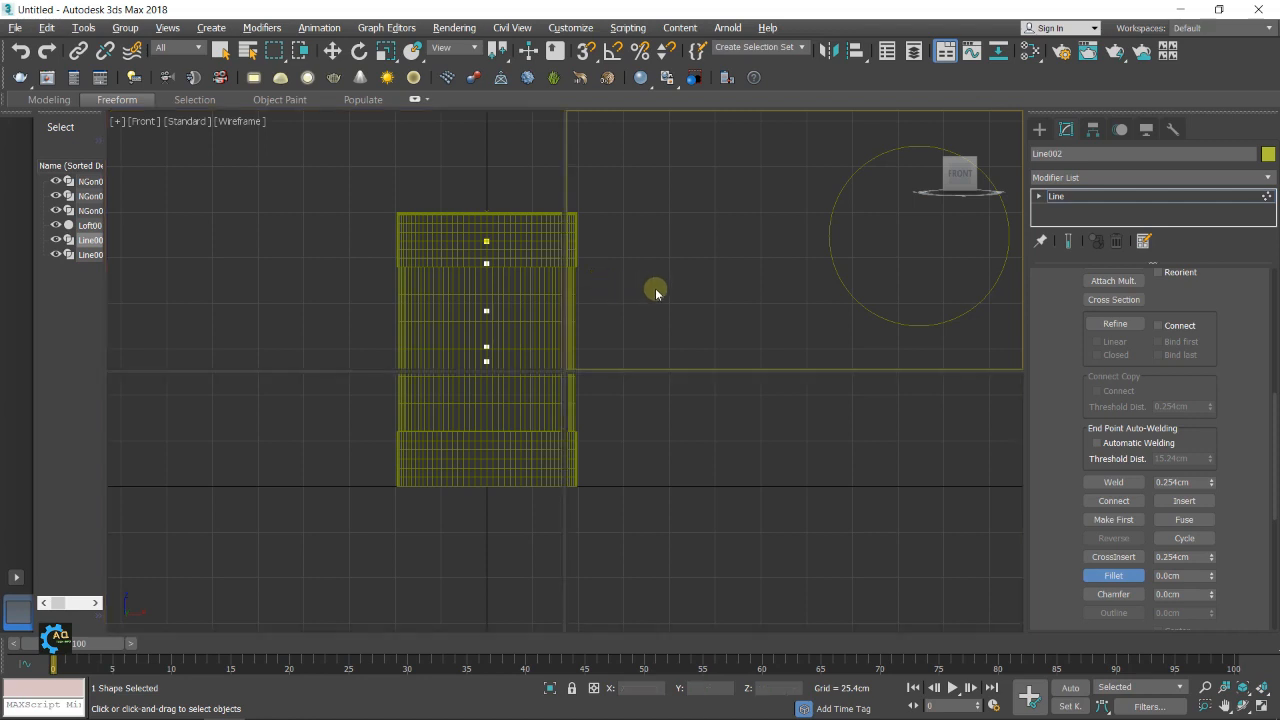
Examine the rounded handle line against the jug body in a maximized Perspective view and leave vertex editing
middle_click_drag(714, 525, 741, 498, "alt")
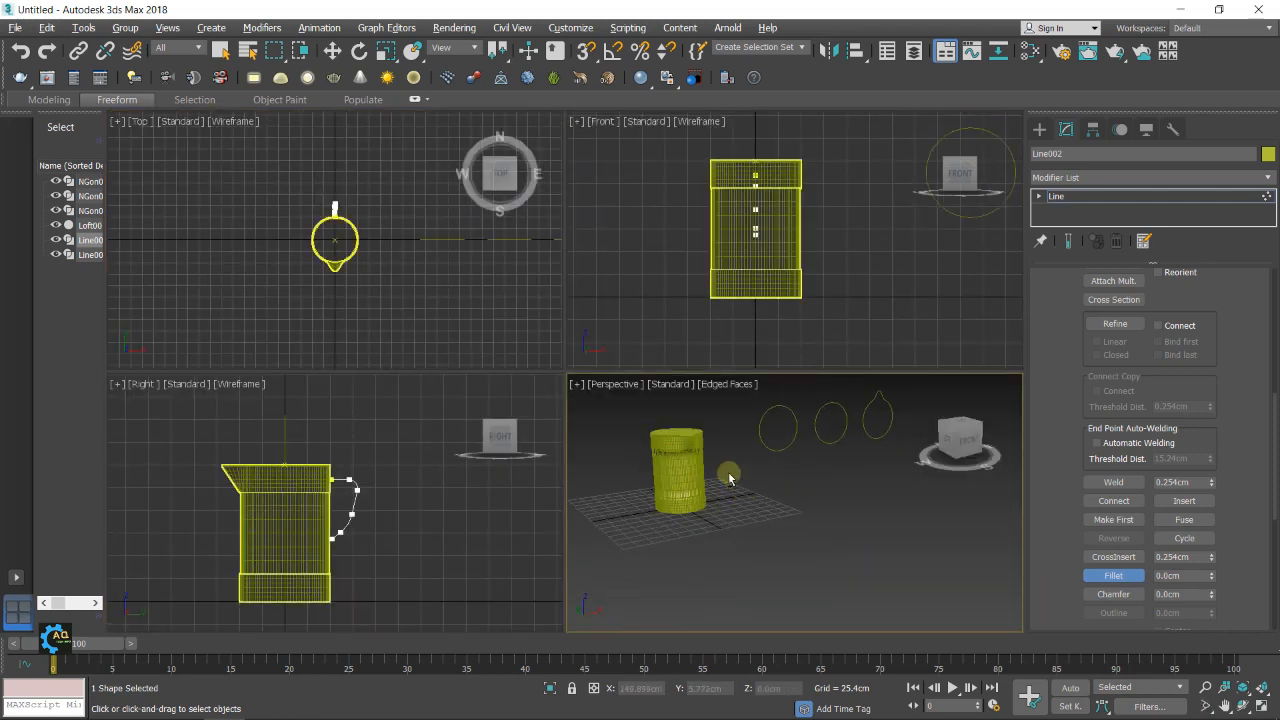
key("alt+w")
middle_click_drag(649, 400, 424, 351, "alt")
middle_click_drag(424, 351, 471, 383)
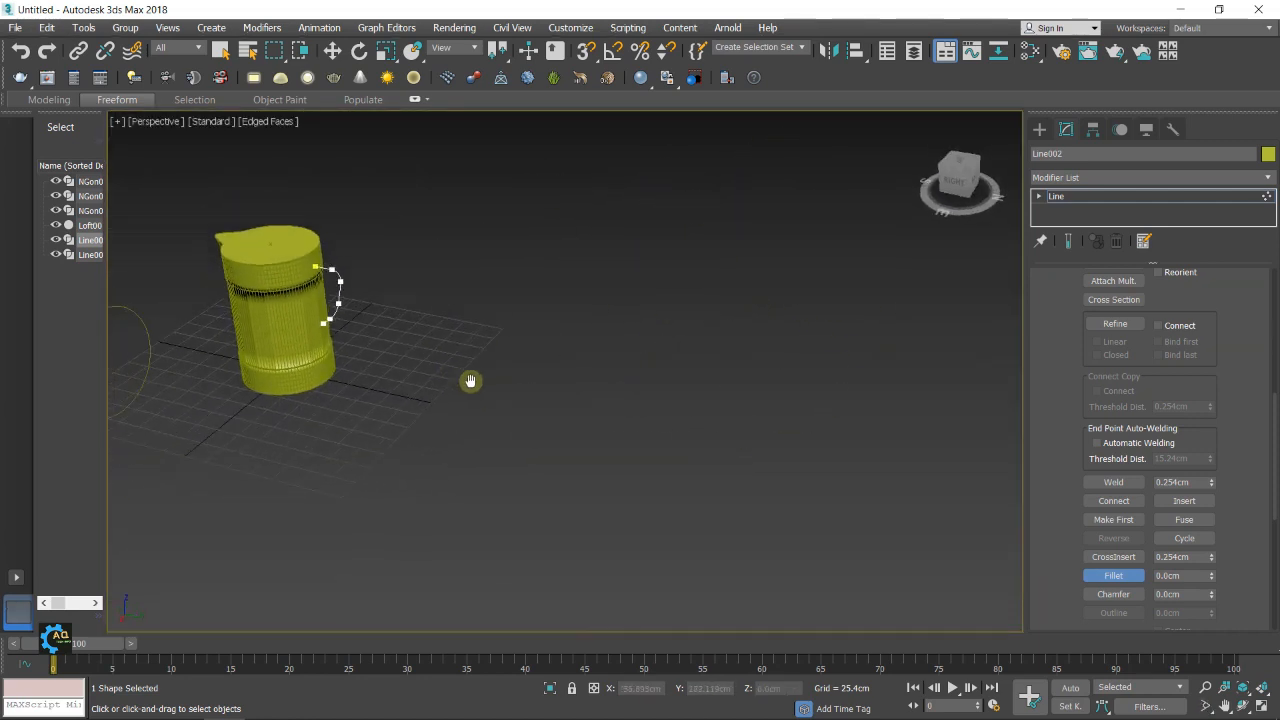
scroll(371, 286, "up", 5)
middle_click_drag(371, 286, 598, 293)
left_click(1038, 130)
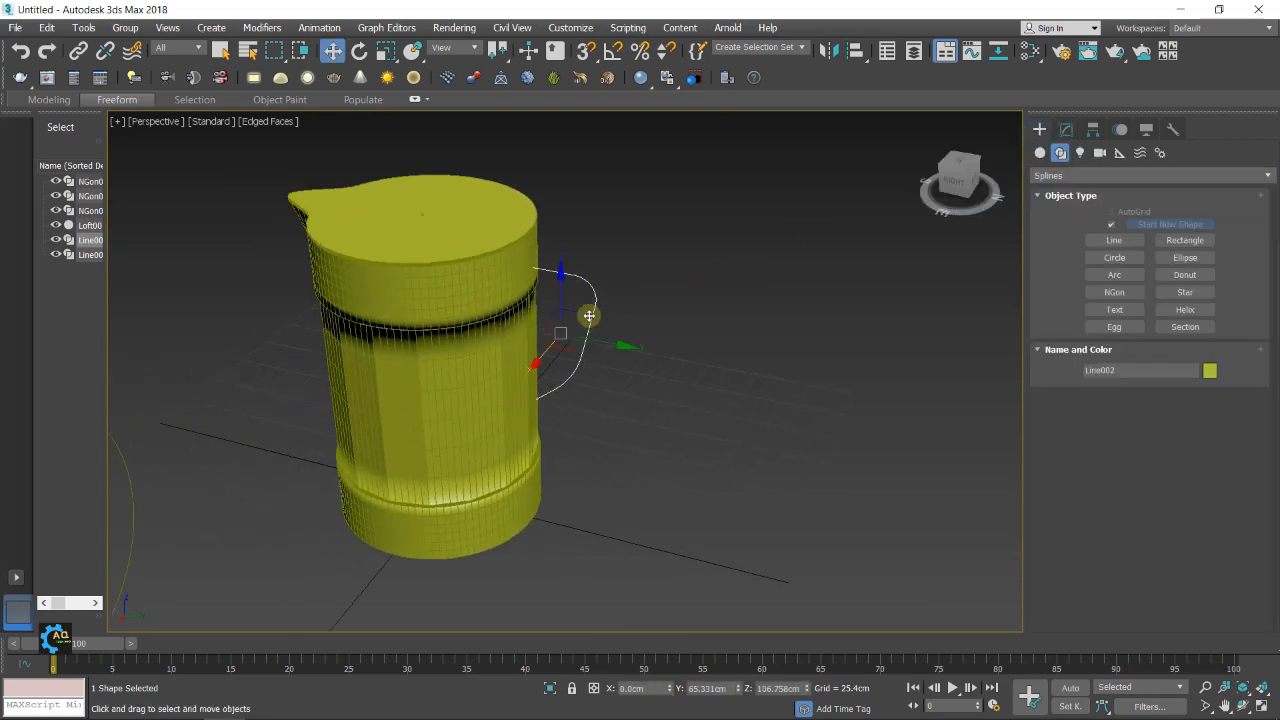
Select the jug loft and turn off Cap End in its skin parameters to open the jug's mouth
scroll(660, 300, "up", 3)
key("w")
left_click(428, 270)
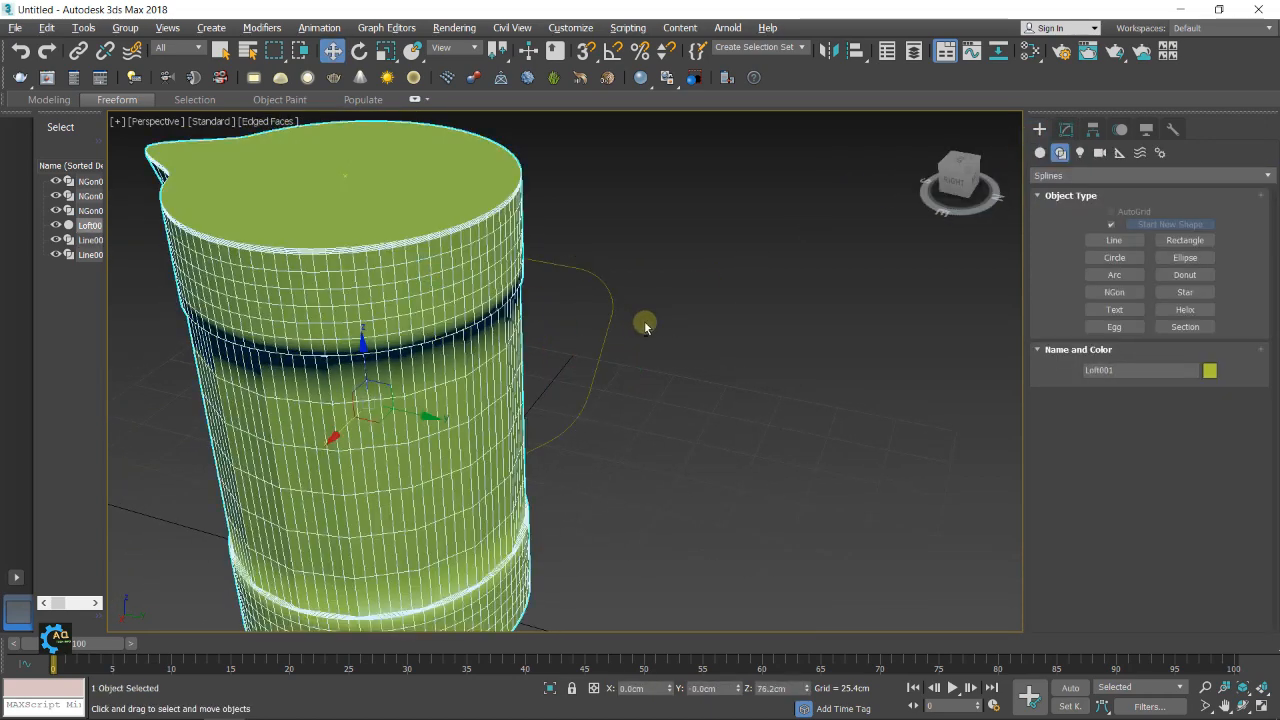
middle_click_drag(645, 326, 580, 305, "alt")
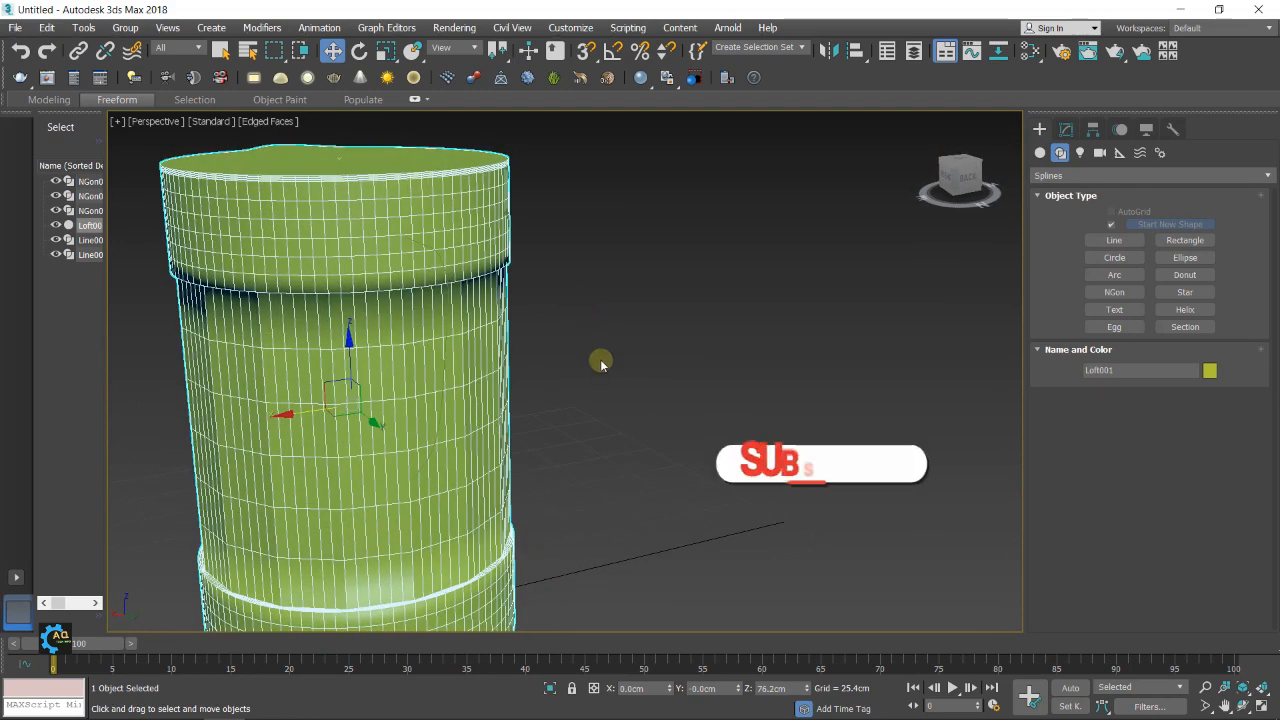
middle_click_drag(603, 360, 603, 354, "alt")
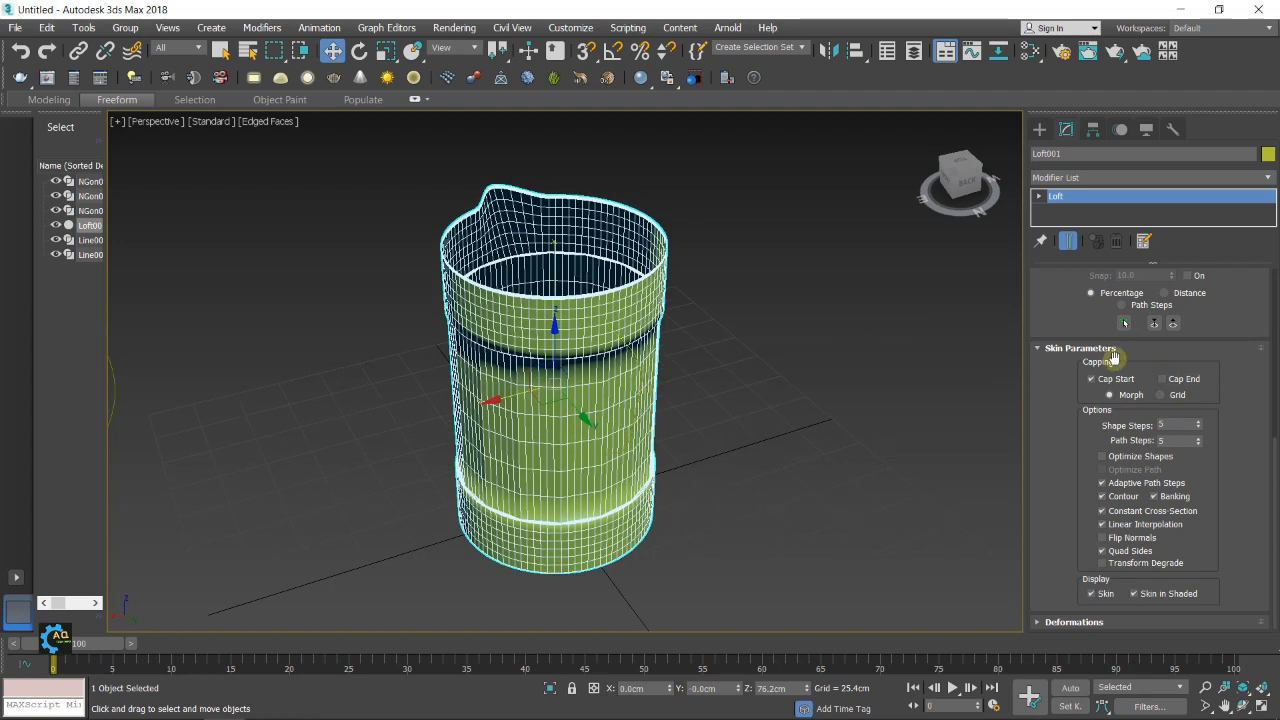
Disable Smooth Length in the loft's surface parameters and inspect the jug's shading with edged faces hidden
scroll(1113, 357, "up", 10)
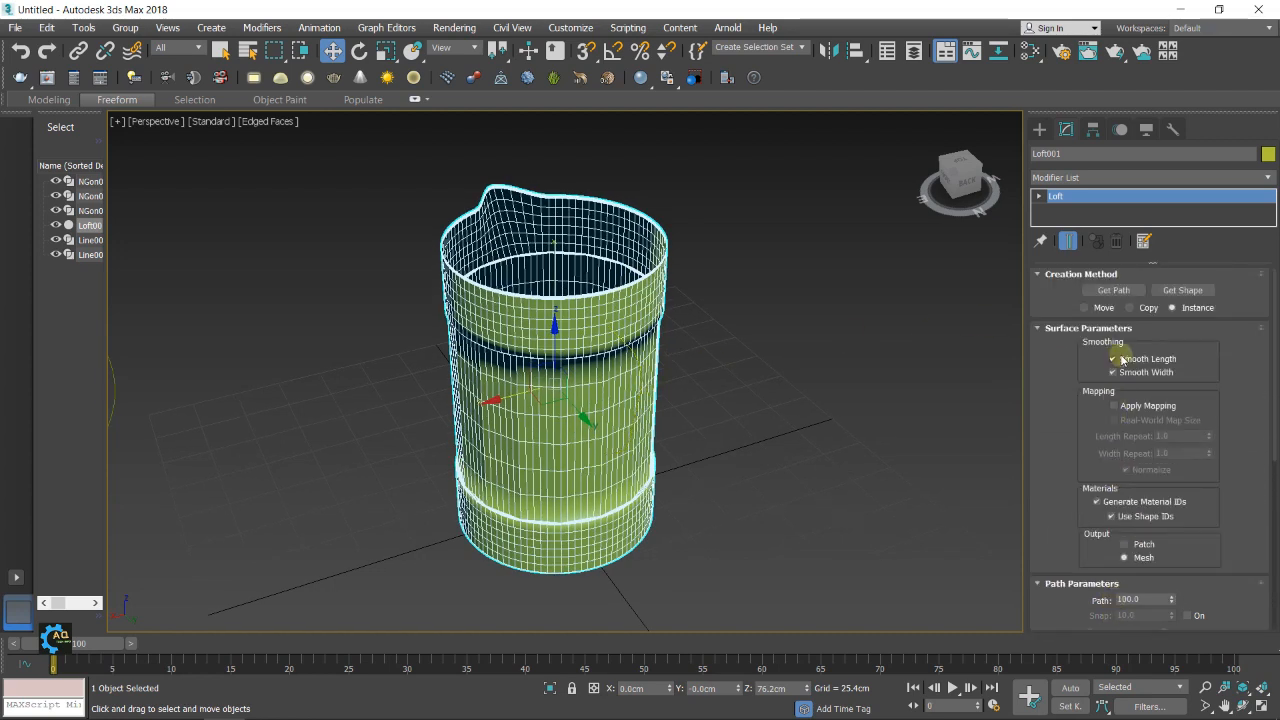
left_click(1112, 359)
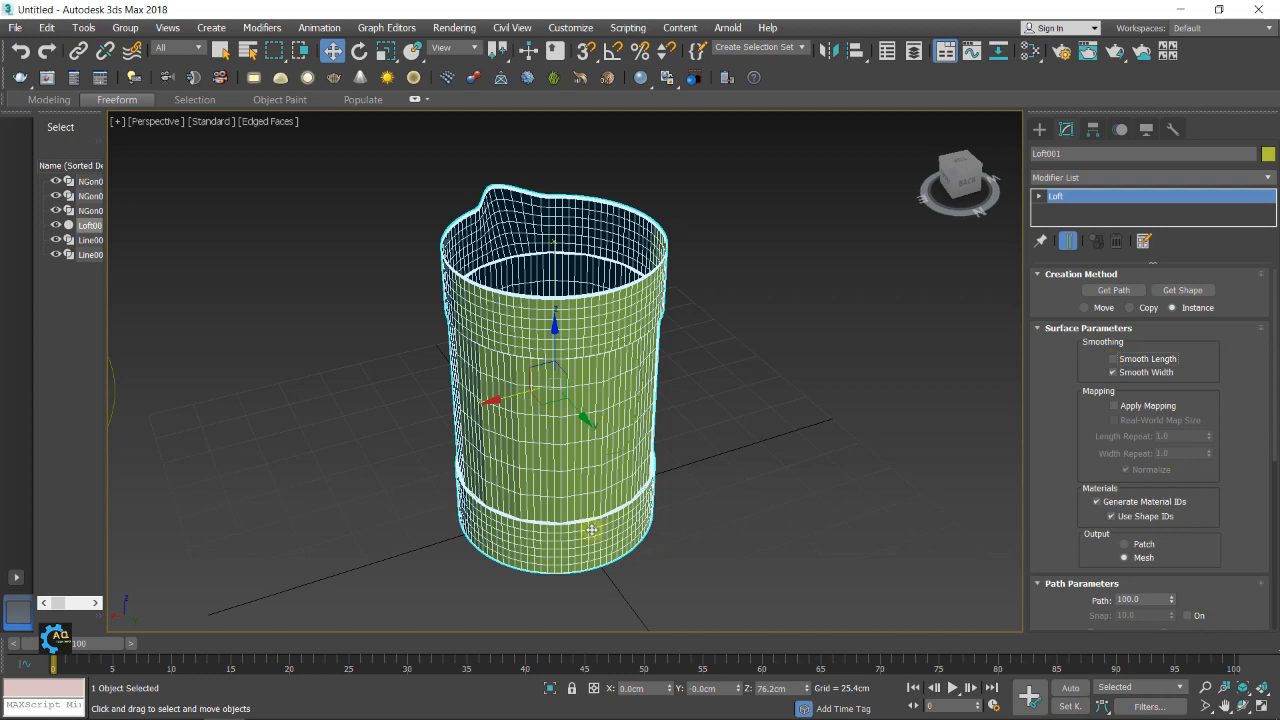
scroll(591, 529, "up", 5)
scroll(683, 464, "down", 5)
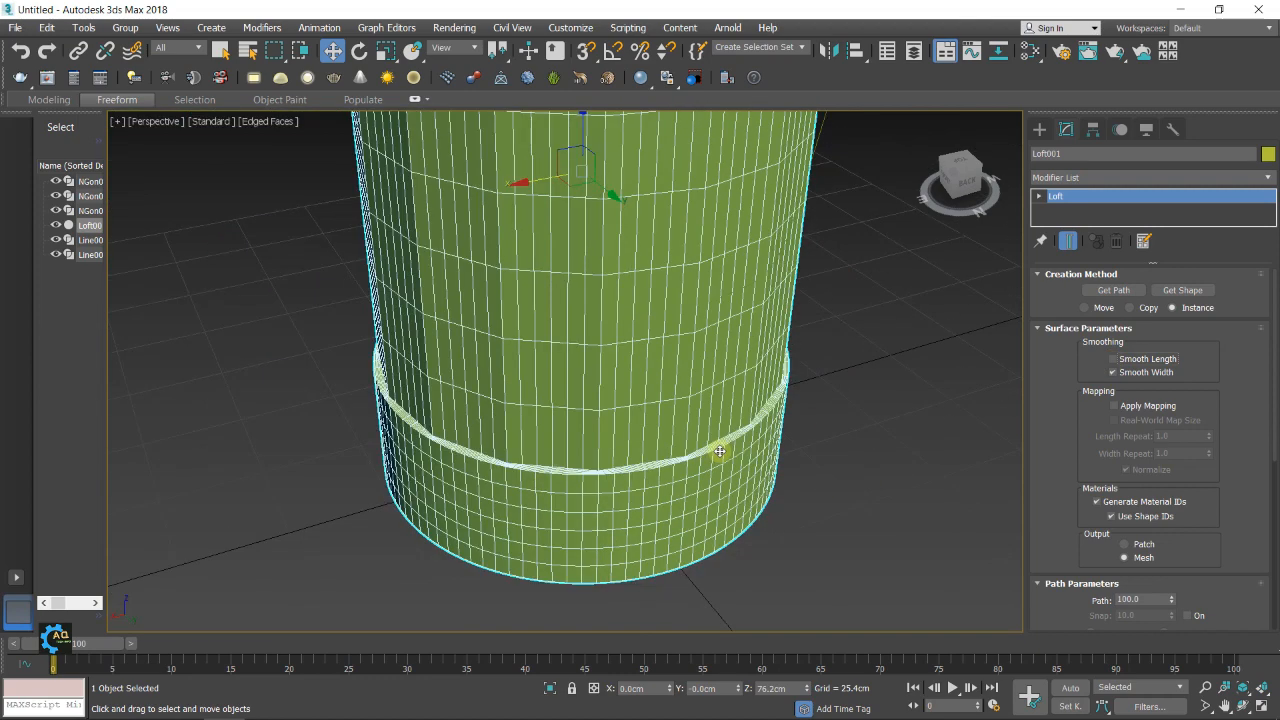
key("F4")
middle_click_drag(639, 448, 665, 530)
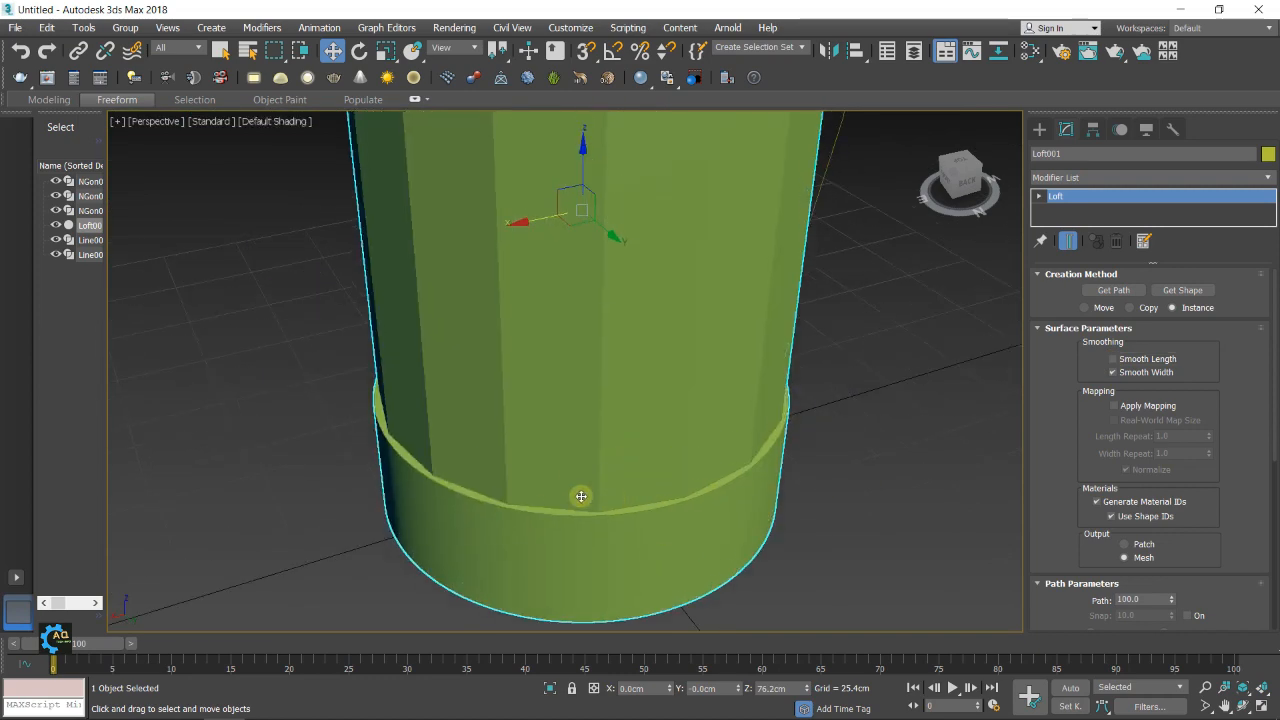
scroll(863, 443, "down", 5)
middle_click_drag(863, 443, 903, 363, "alt")
scroll(856, 315, "up", 5)
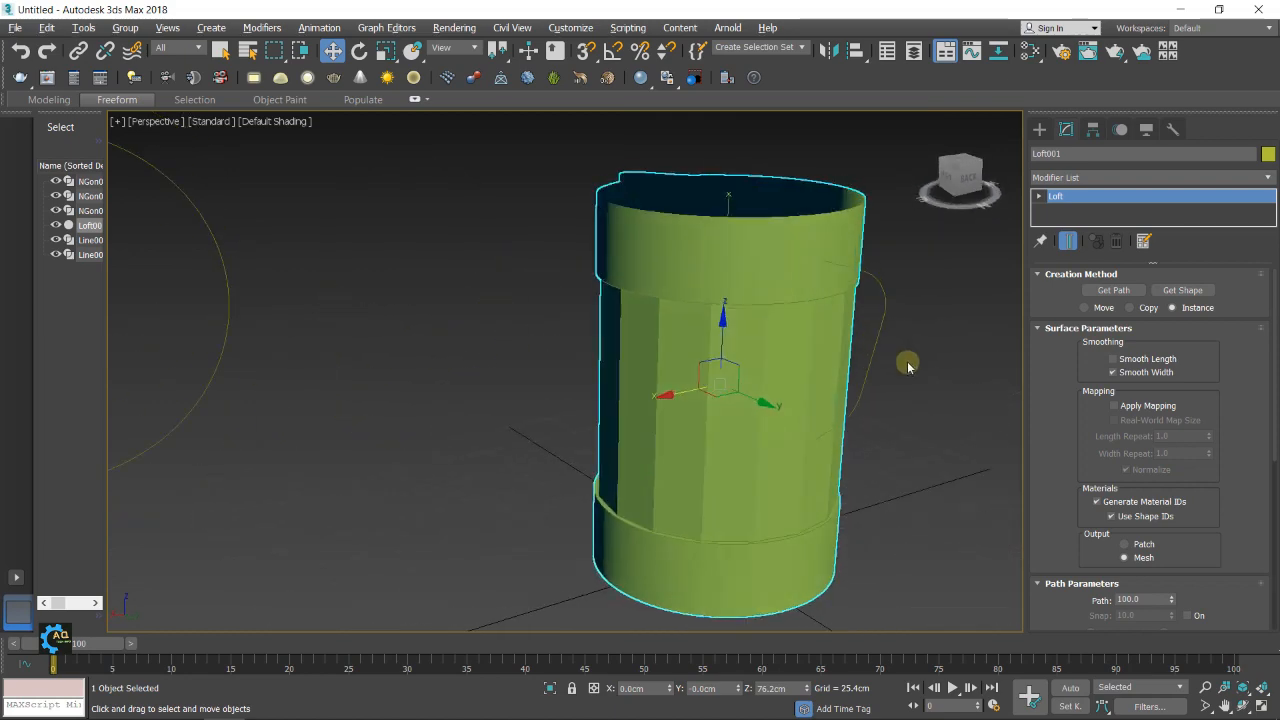
Toggle Smooth Length to compare the jug's shading, leave it off, and show the edged faces again
left_click(1113, 359)
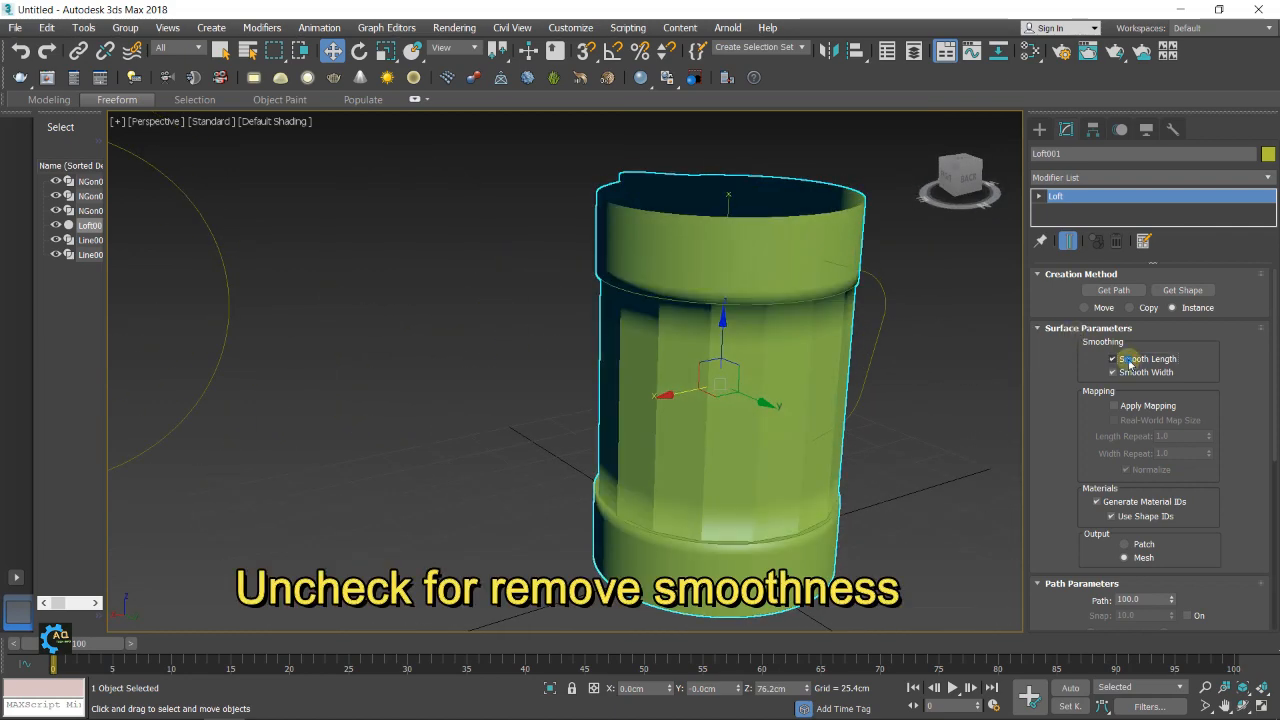
left_click(1129, 362)
left_click(1129, 362)
left_click(1129, 362)
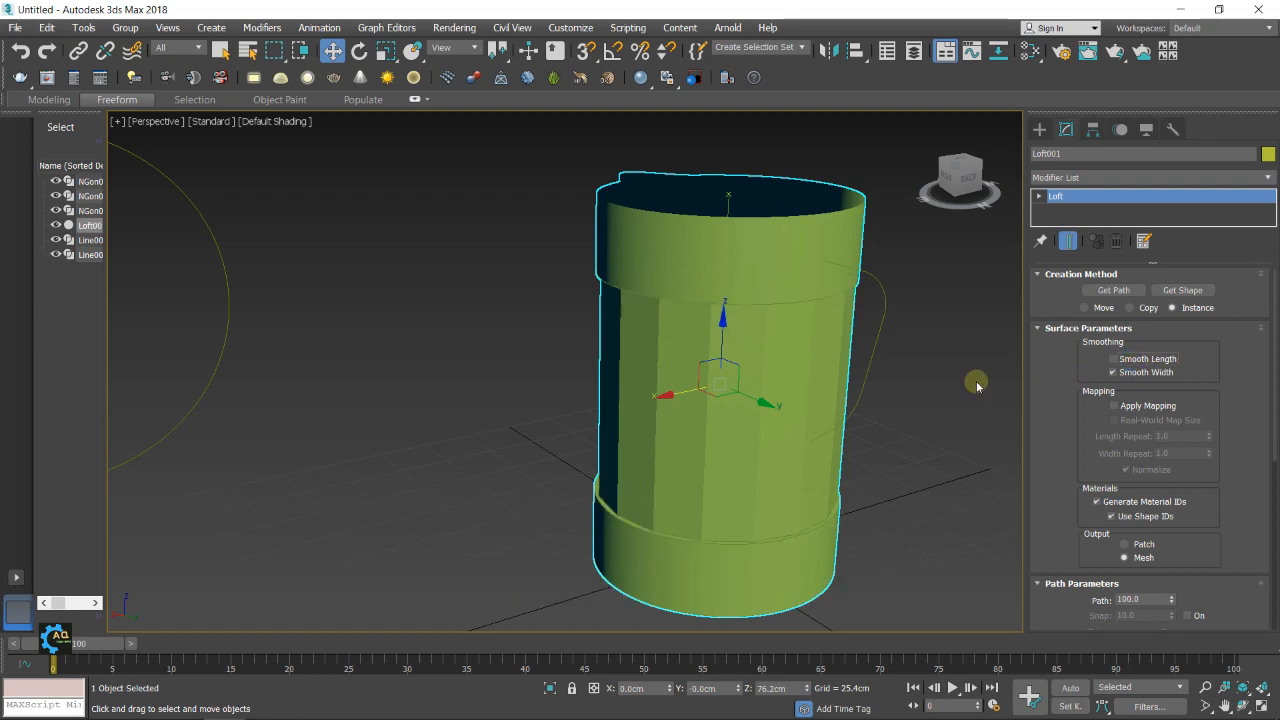
mouse_move(828, 444)
middle_mouse_down()
mouse_move(707, 446)
mouse_move(753, 476)
middle_mouse_up()
mouse_move(838, 466)
middle_mouse_down()
mouse_move(750, 452)
mouse_move(749, 426)
mouse_move(716, 406)
middle_mouse_up()
key("F4")
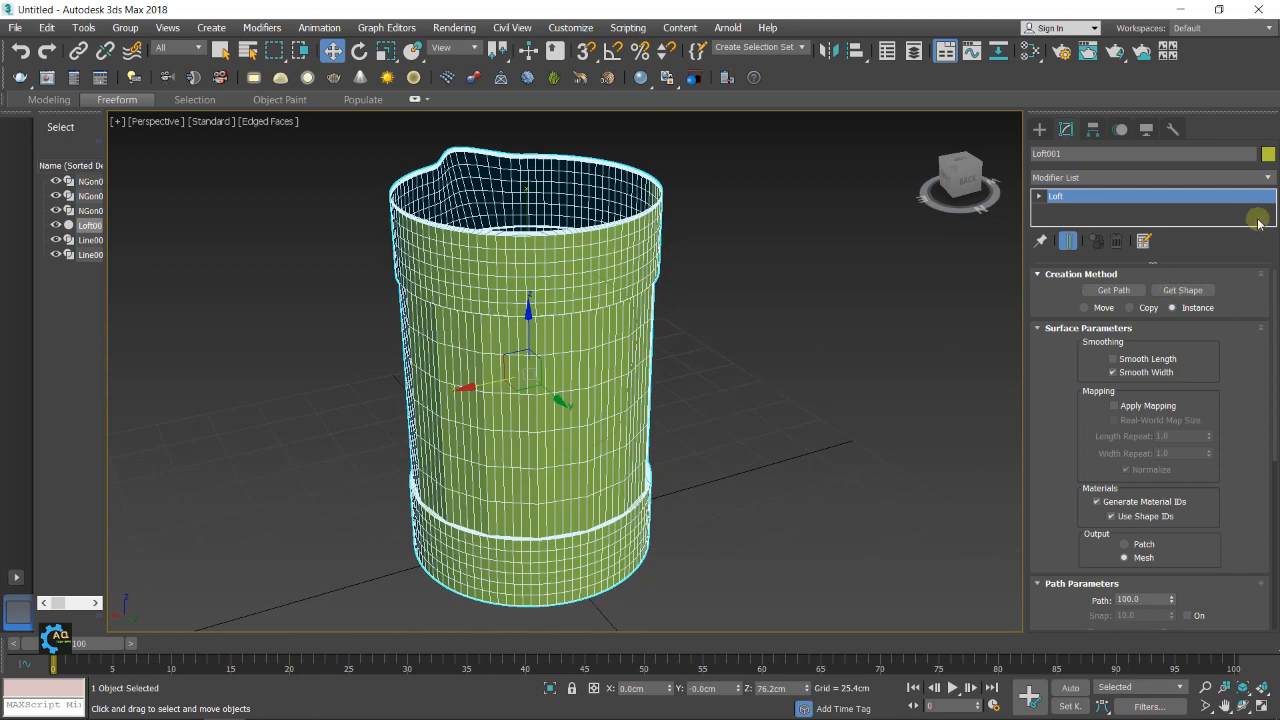
Add a Shell modifier to the jug loft with an outer amount of 0.3 cm
left_click(1267, 178)
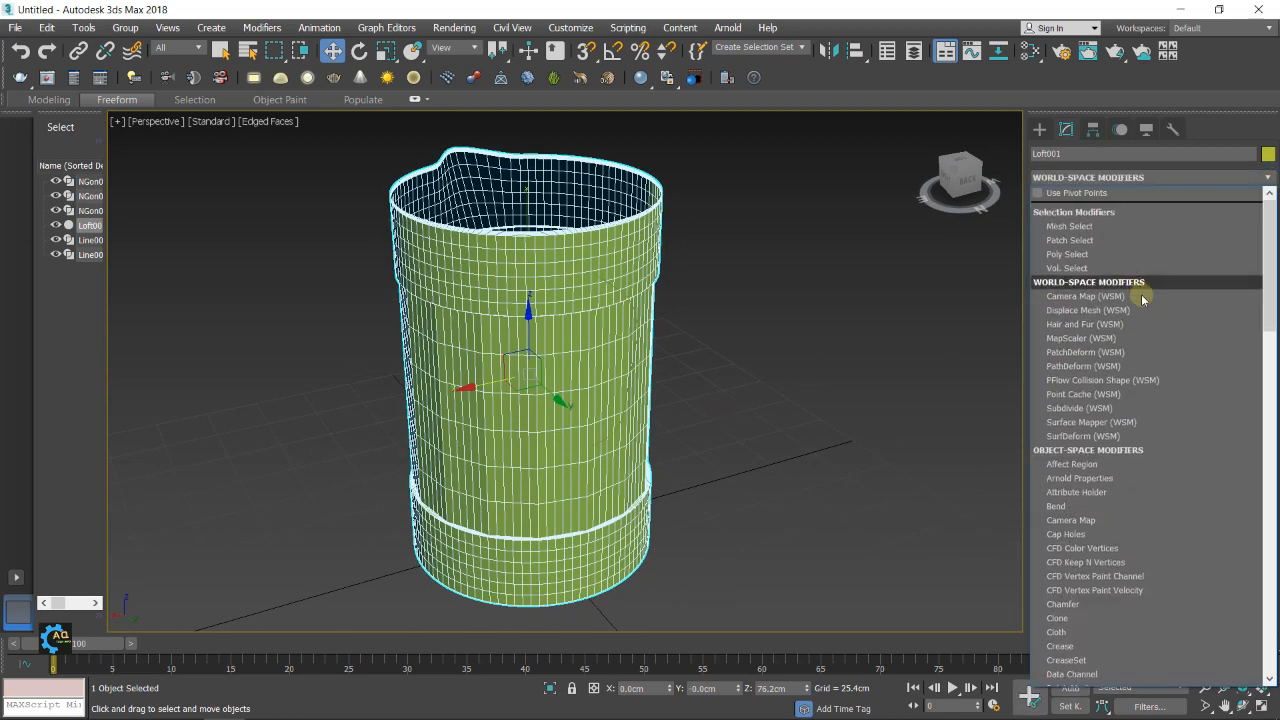
scroll(1110, 516, "down", 6)
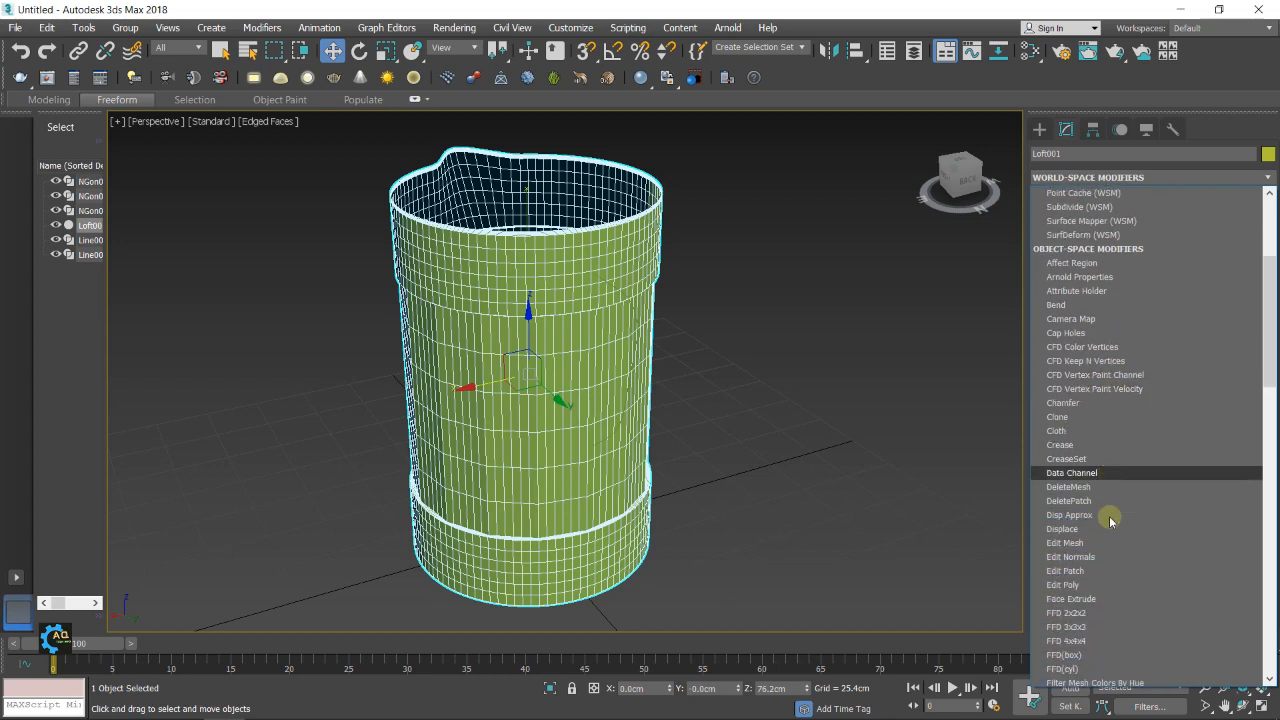
scroll(1100, 495, "down", 3)
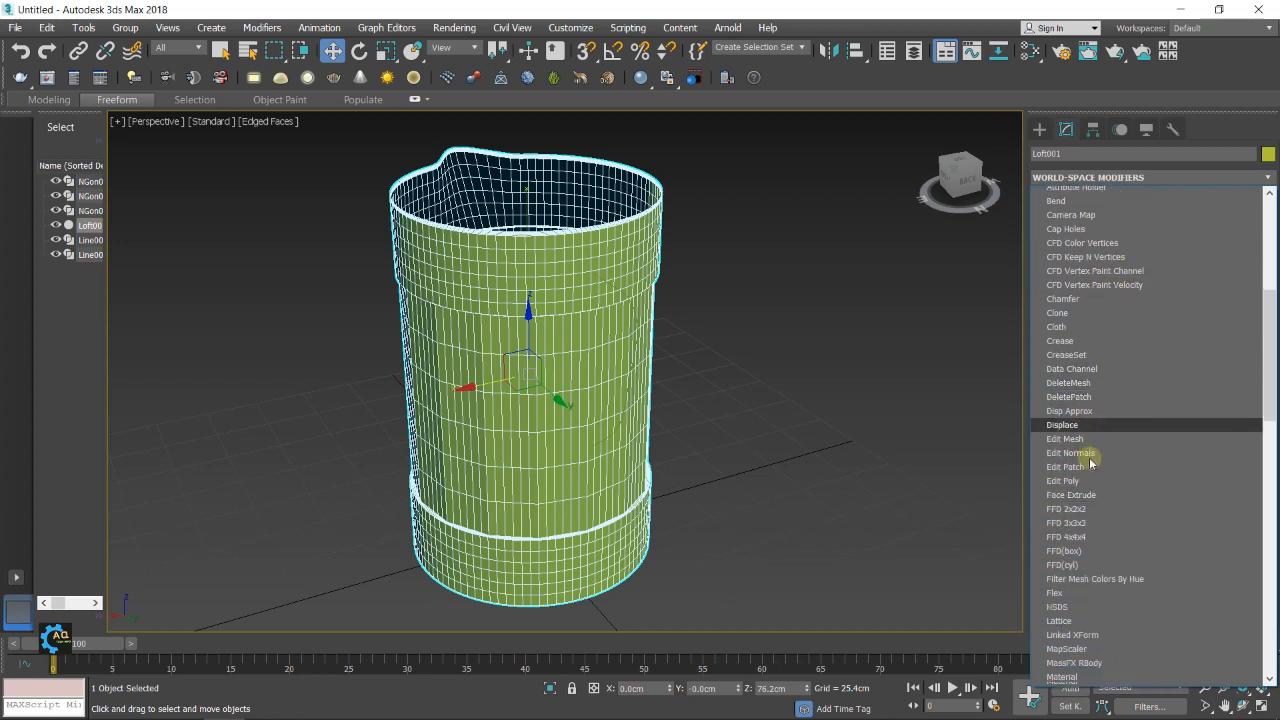
scroll(1090, 466, "down", 10)
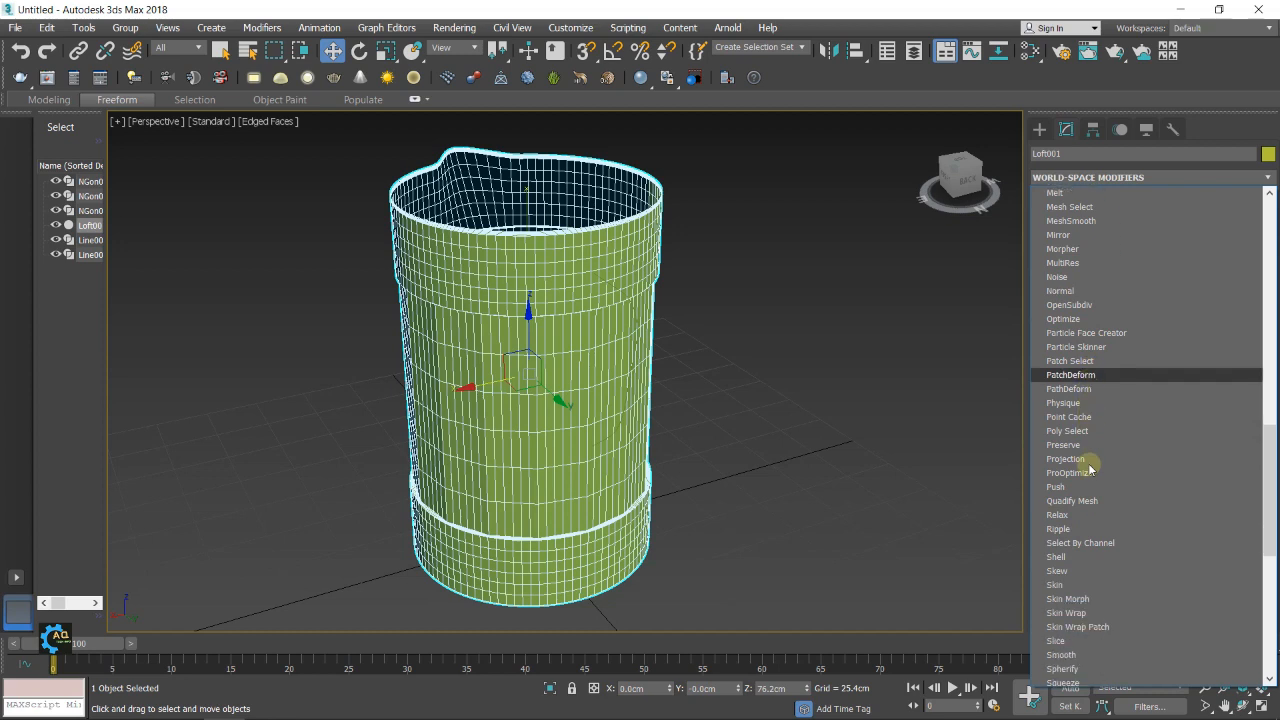
left_click(1070, 556)
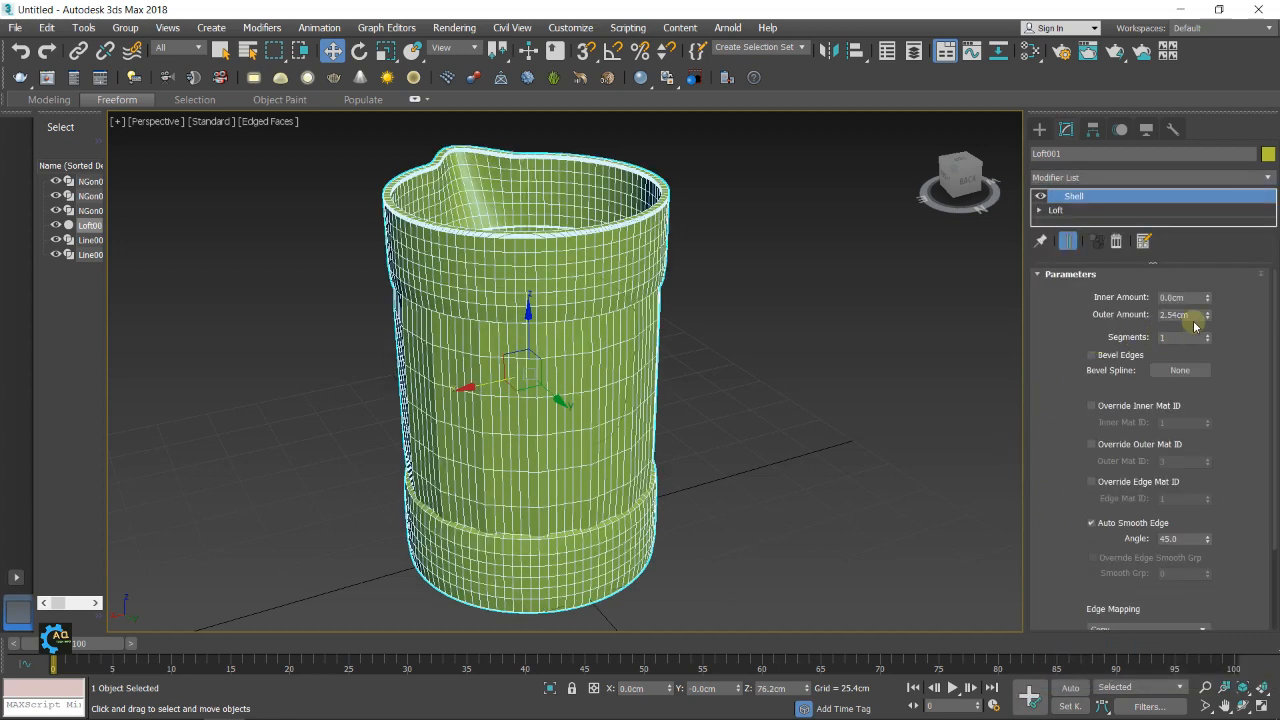
left_click_drag(1196, 315, 1148, 318)
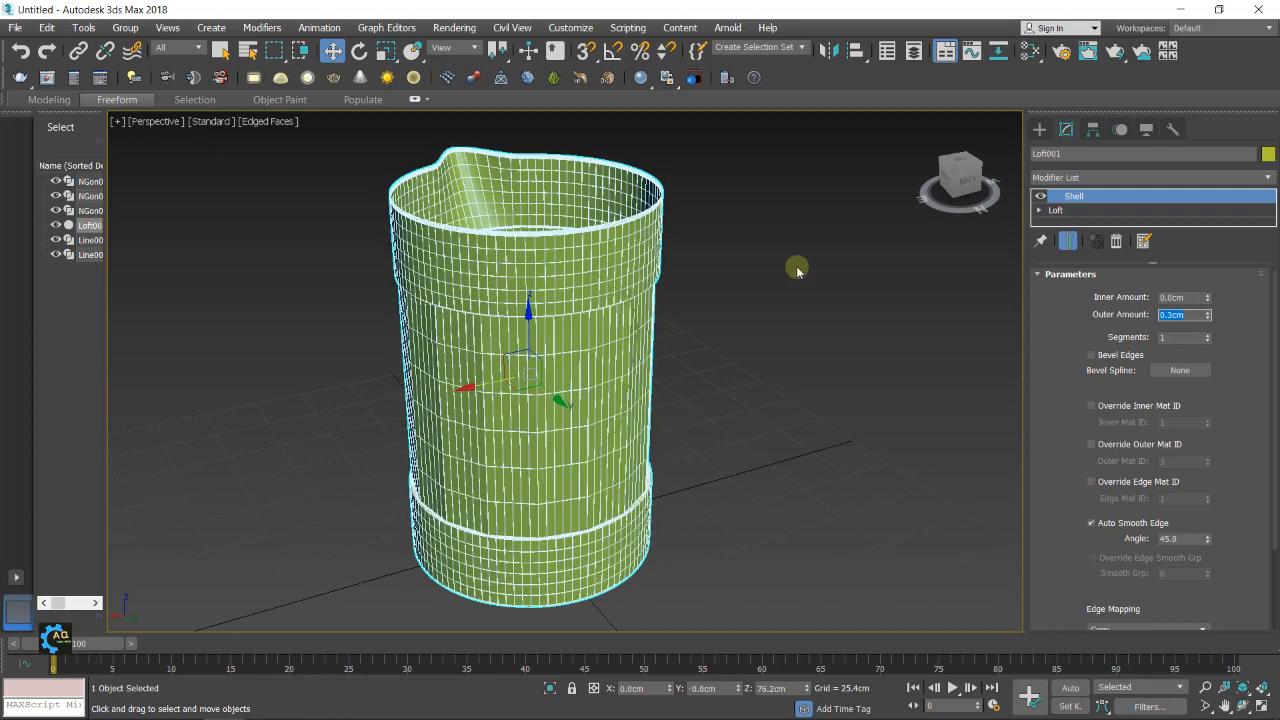
Convert the shelled jug to an Editable Poly
middle_click_drag(797, 271, 871, 325, "alt")
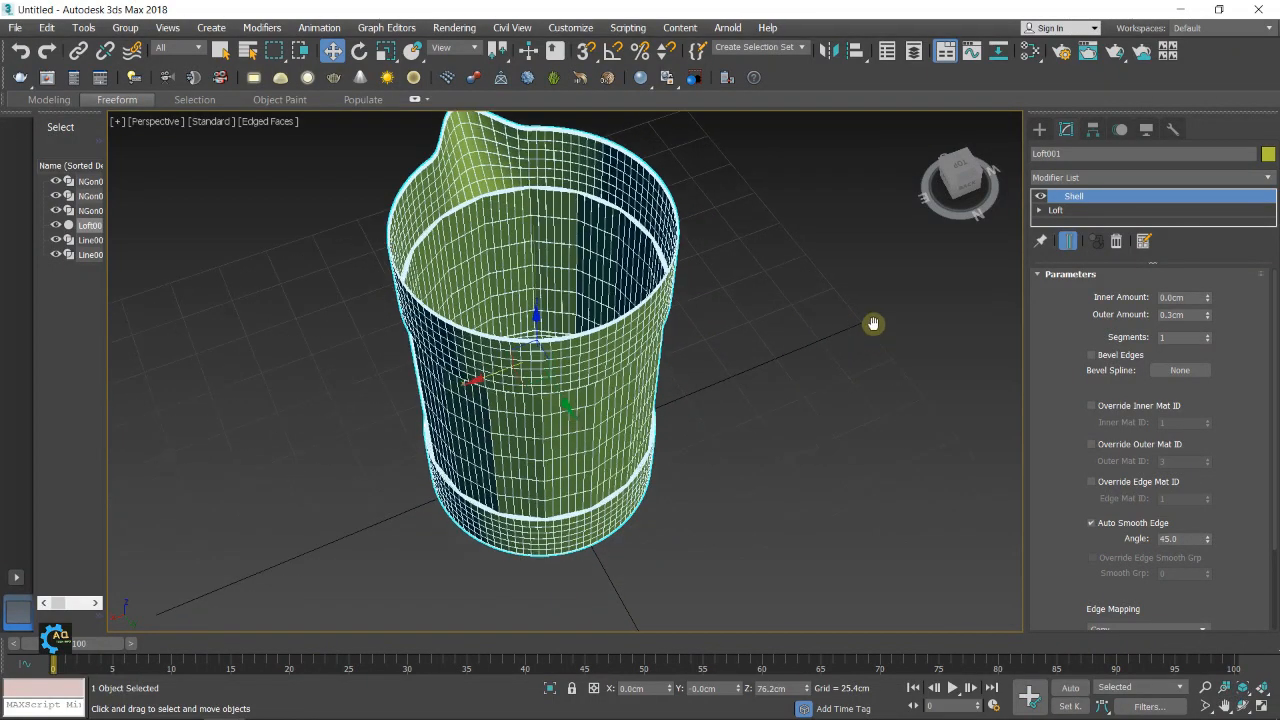
middle_click_drag(830, 396, 831, 369, "alt")
right_click(605, 371)
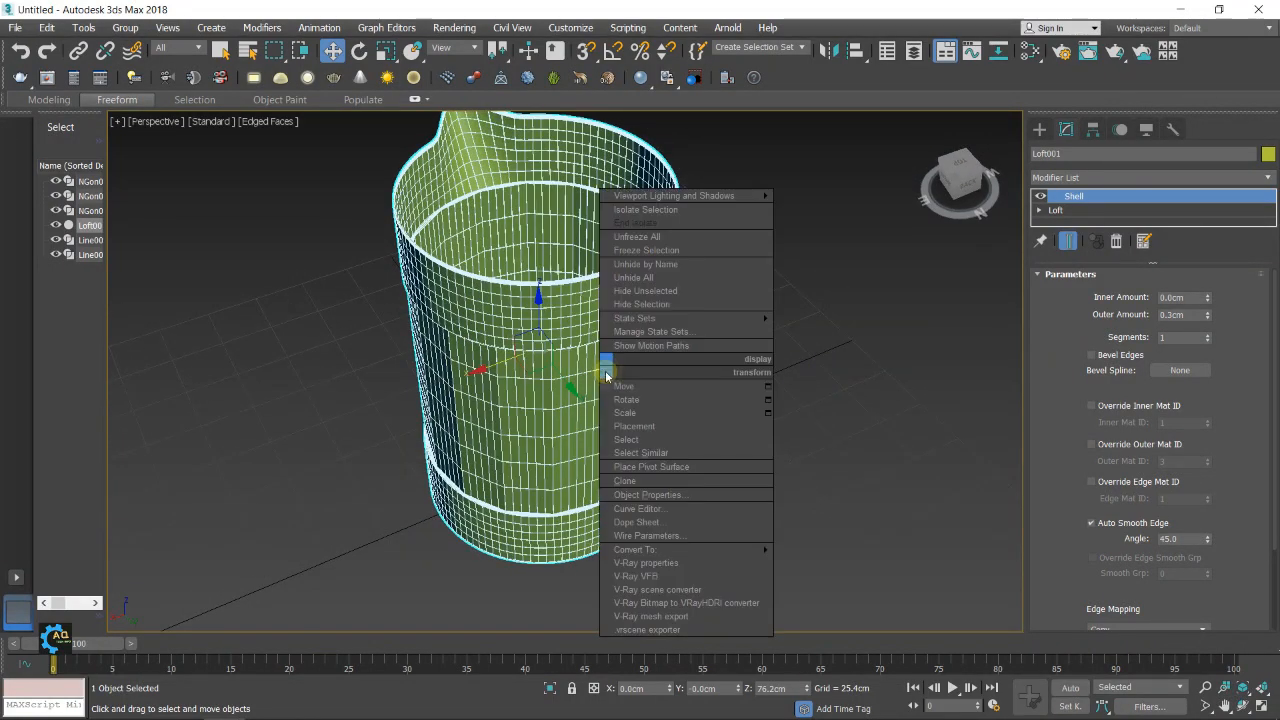
mouse_move(749, 549)
left_click(822, 563)
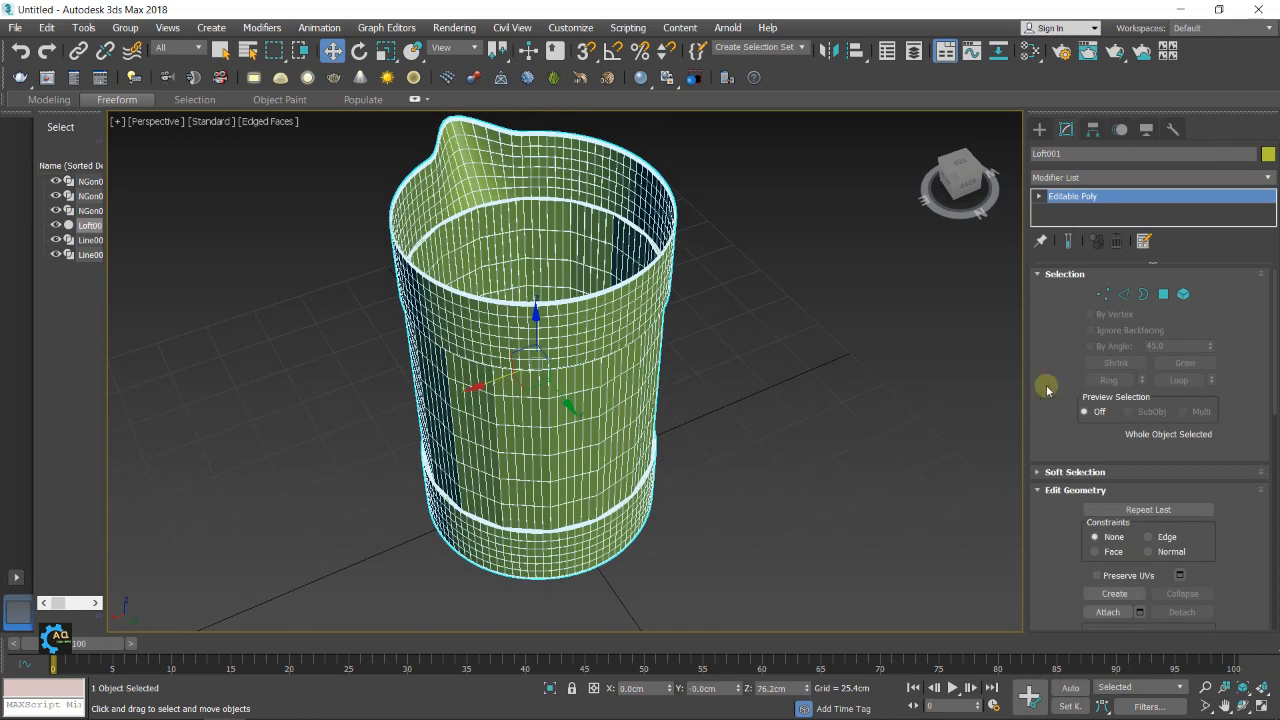
Inset the polygon on the jug's inner floor in three rings toward its centre, the first by 2.54 cm and the last by 30.166 cm
left_click(1163, 294)
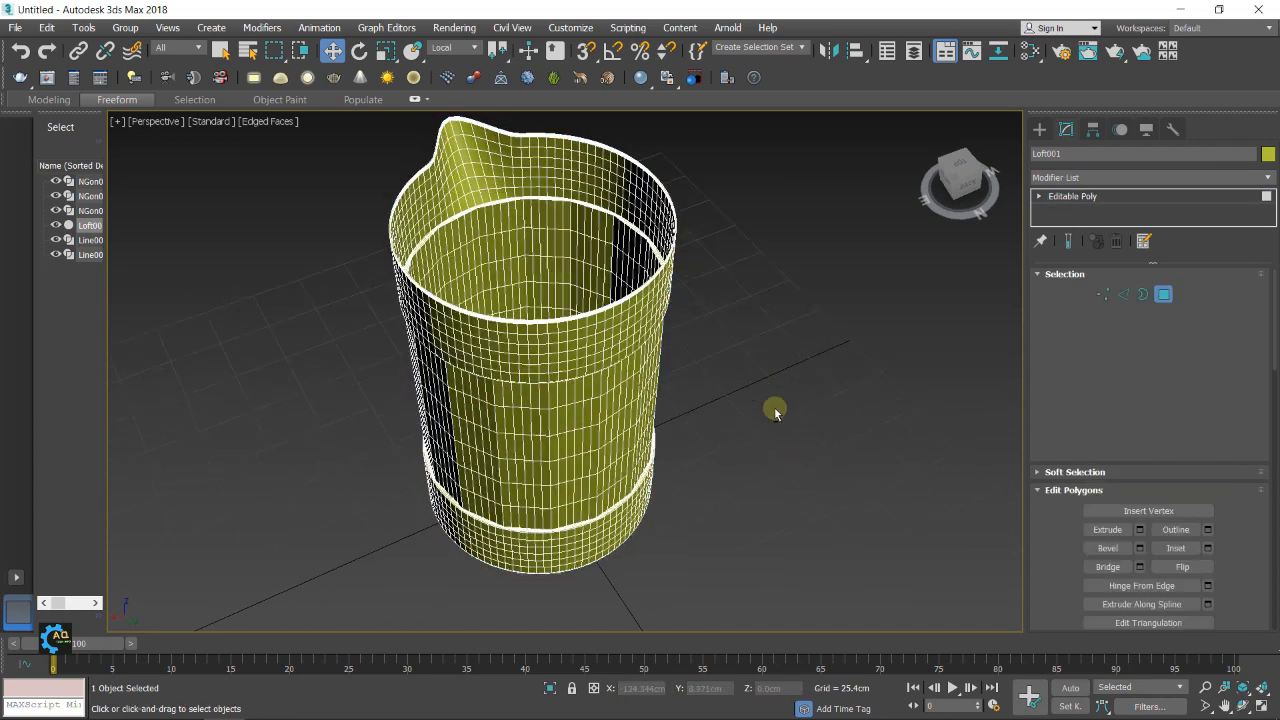
middle_click_drag(775, 410, 600, 400, "alt")
left_click(602, 396)
middle_click_drag(752, 451, 777, 471, "alt")
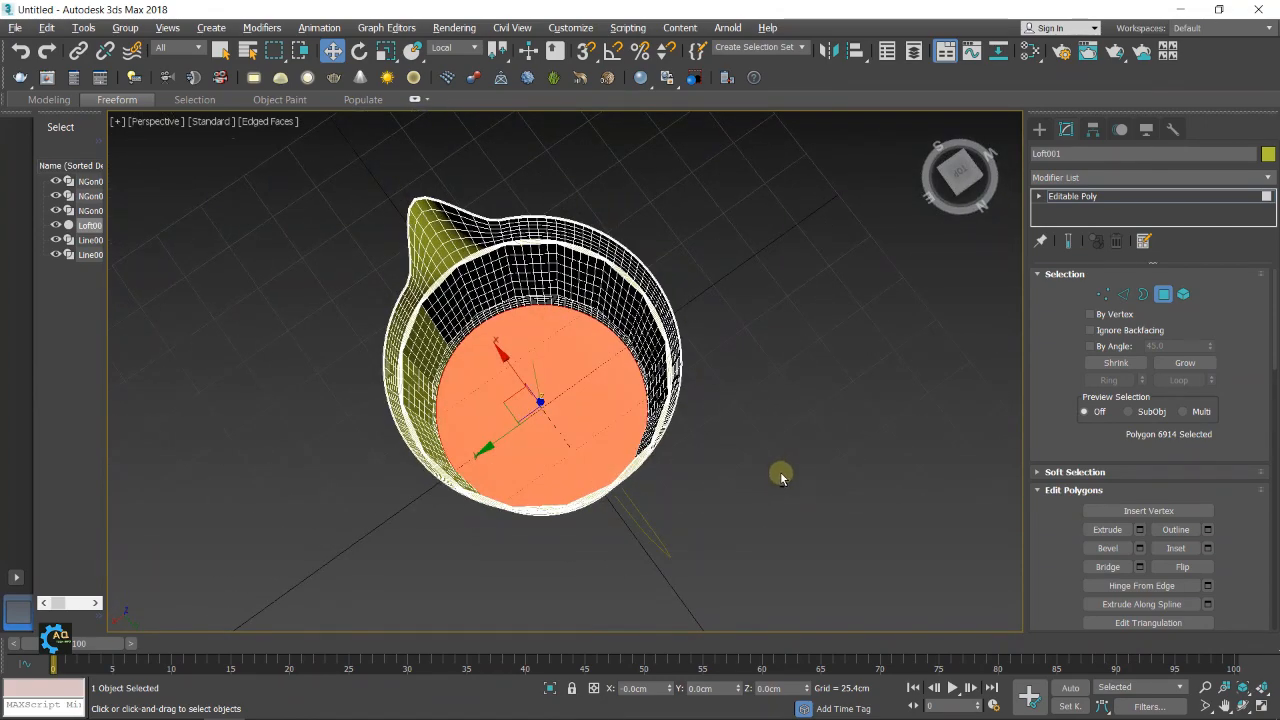
left_click(1207, 548)
scroll(625, 395, "up", 5)
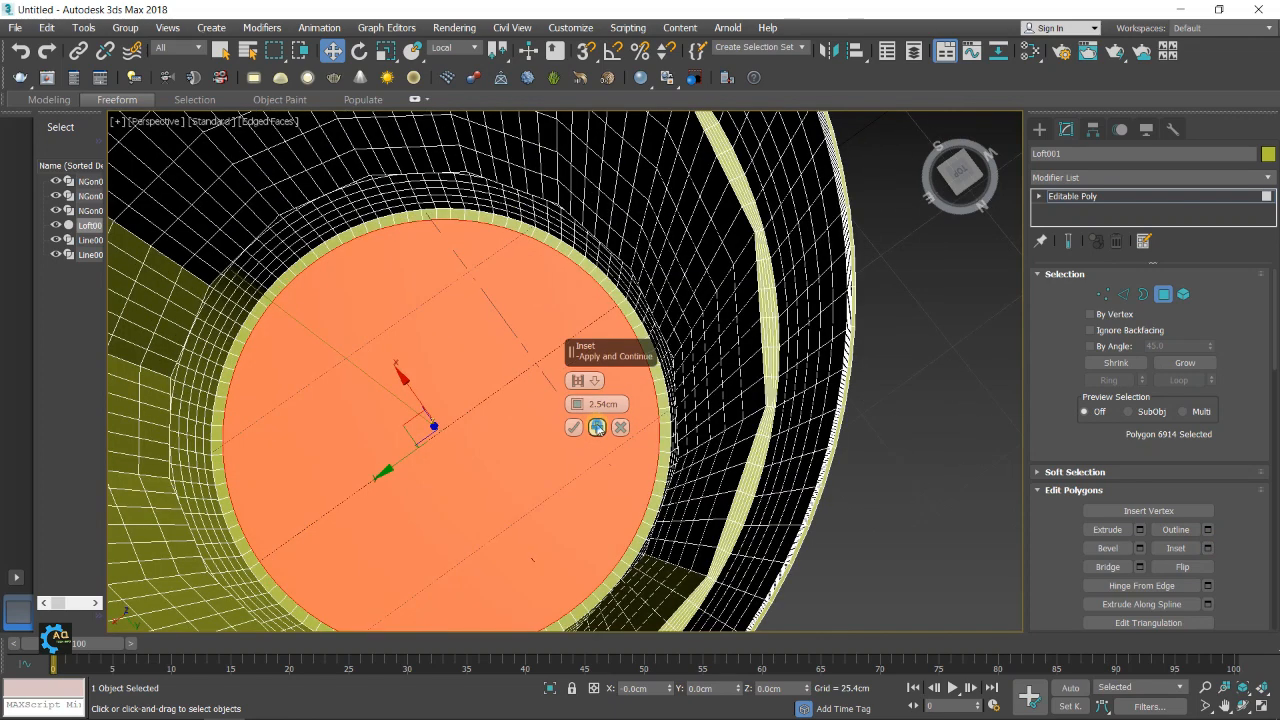
left_click(597, 427)
left_click_drag(577, 401, 578, 369)
left_click(597, 427)
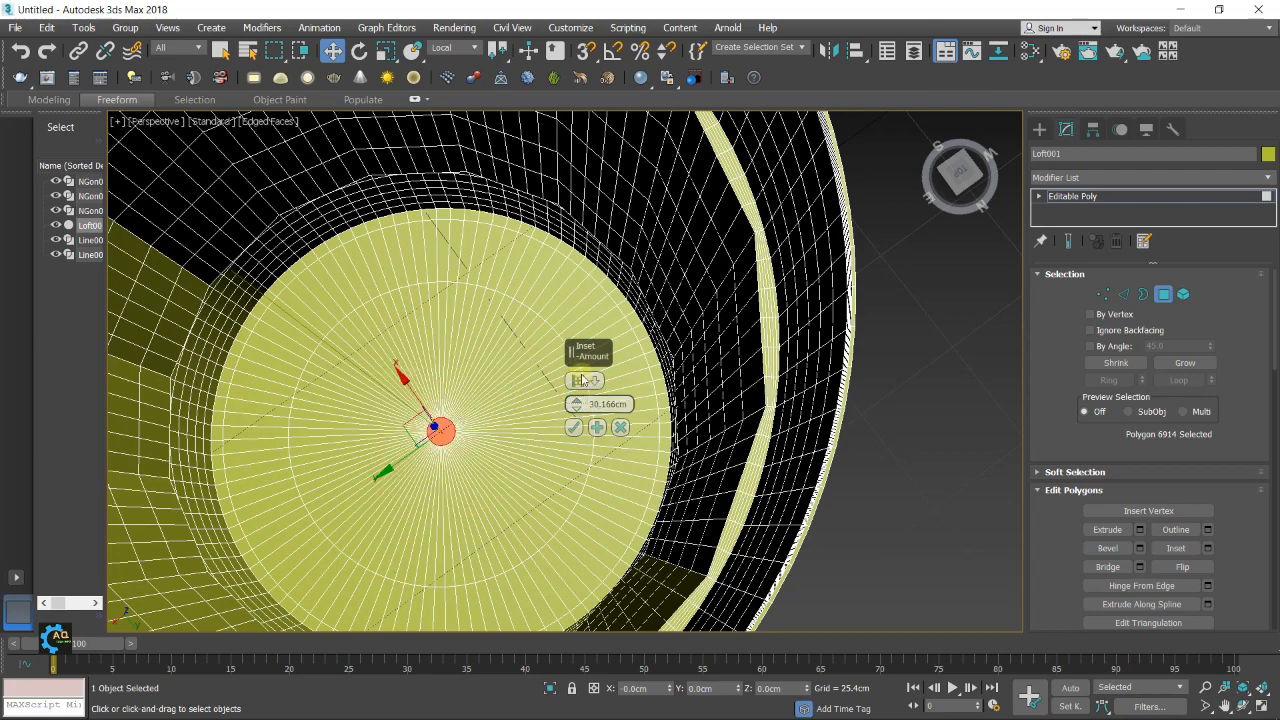
left_click(572, 427)
Inset the jug's underside polygon in three rings, the first by 2.54 cm and the last by 30.473 cm, then deselect it
middle_click_drag(574, 423, 829, 397, "alt")
left_click(621, 384)
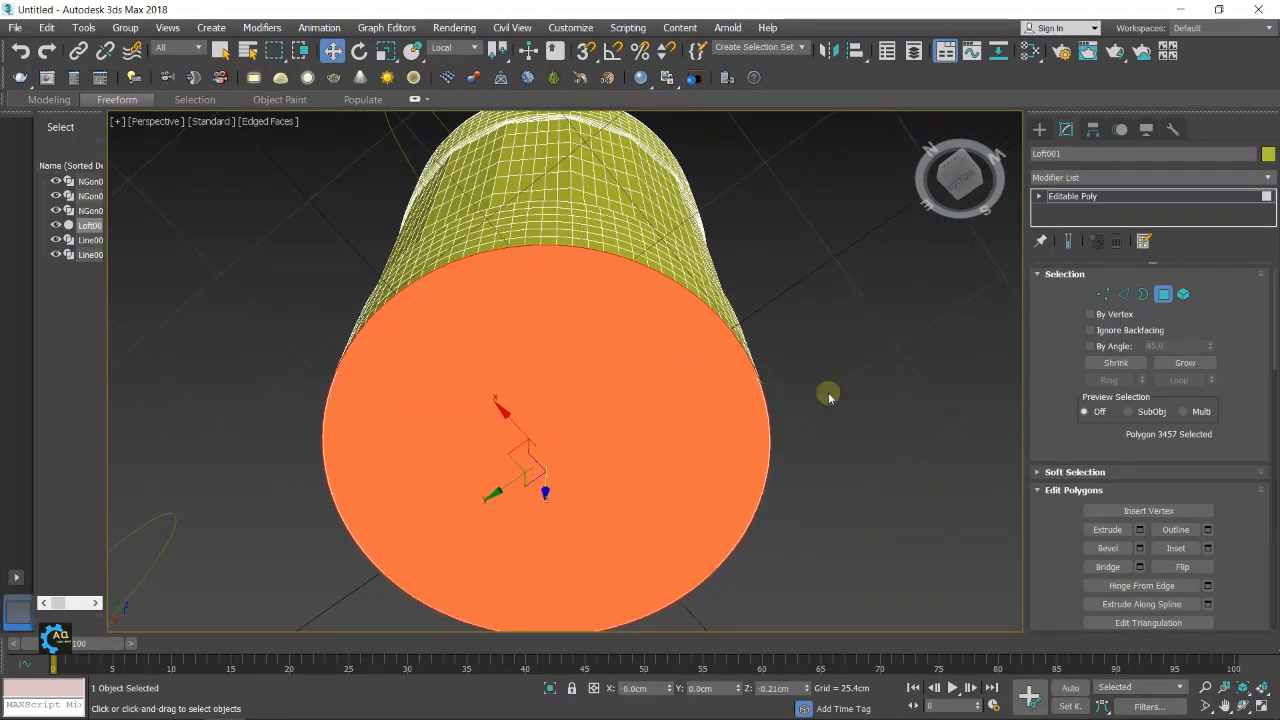
left_click(1207, 549)
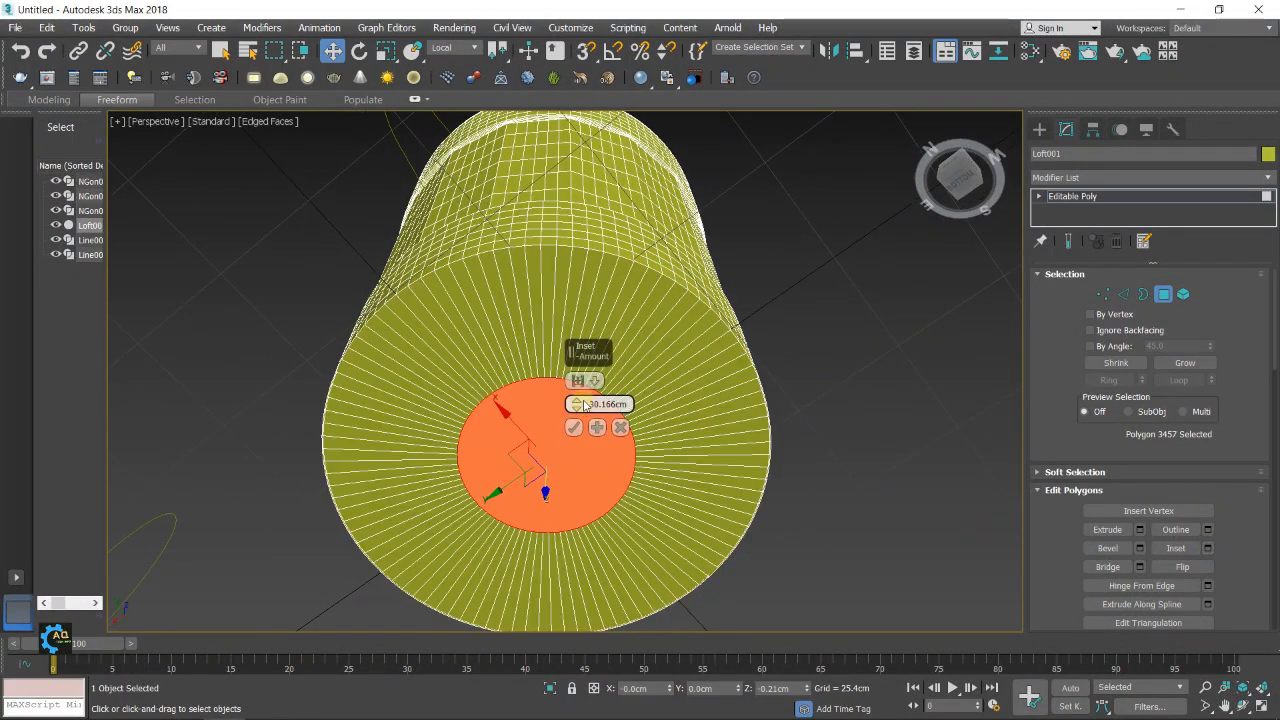
left_click_drag(576, 406, 588, 464)
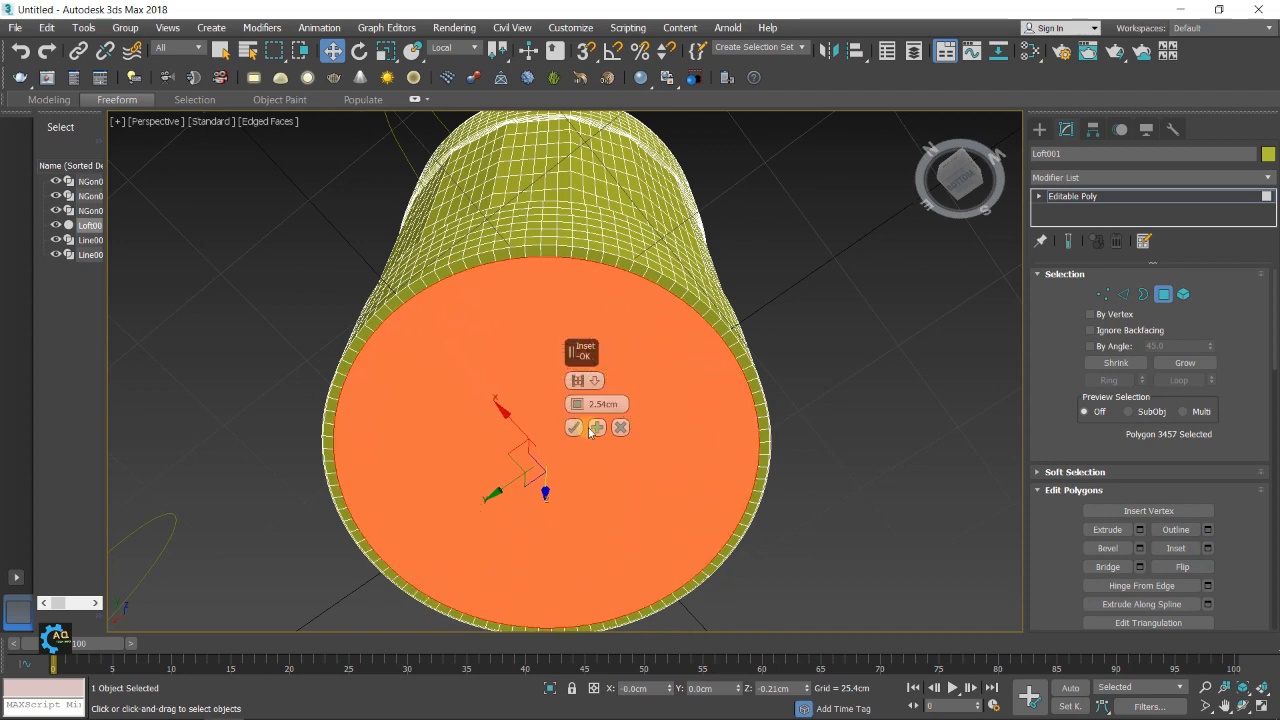
left_click(596, 427)
left_click_drag(576, 403, 576, 368)
left_click(597, 427)
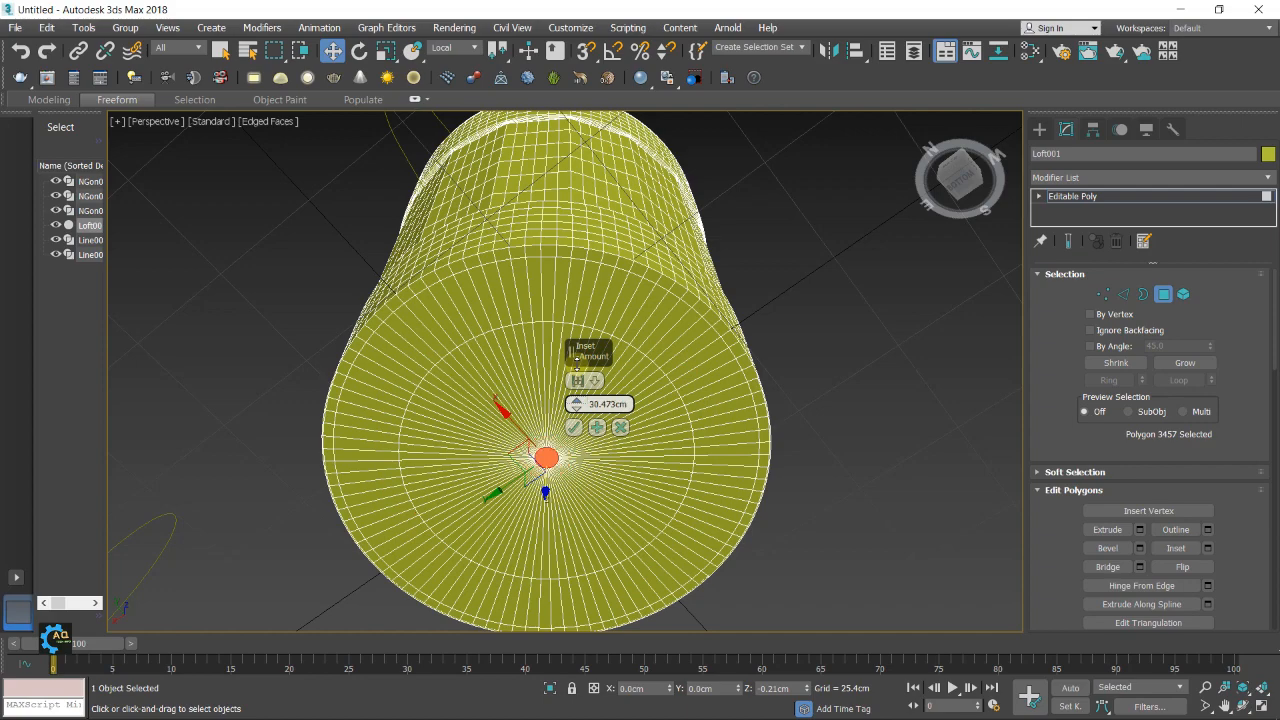
left_click(573, 427)
left_click(784, 377)
Leave polygon editing and view the jug straight on from the back, where the handle line is
middle_click_drag(784, 377, 721, 352, "alt")
scroll(715, 352, "down", 4)
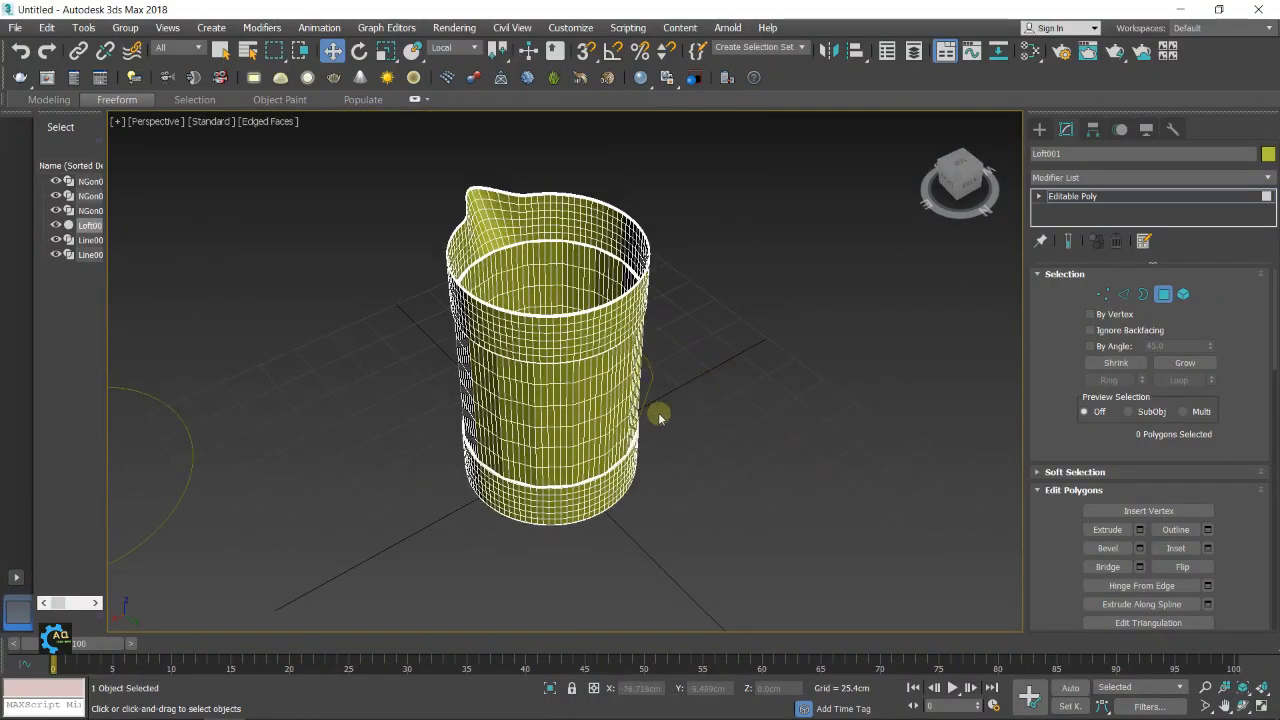
middle_click_drag(667, 416, 650, 387, "alt")
scroll(577, 406, "up", 4)
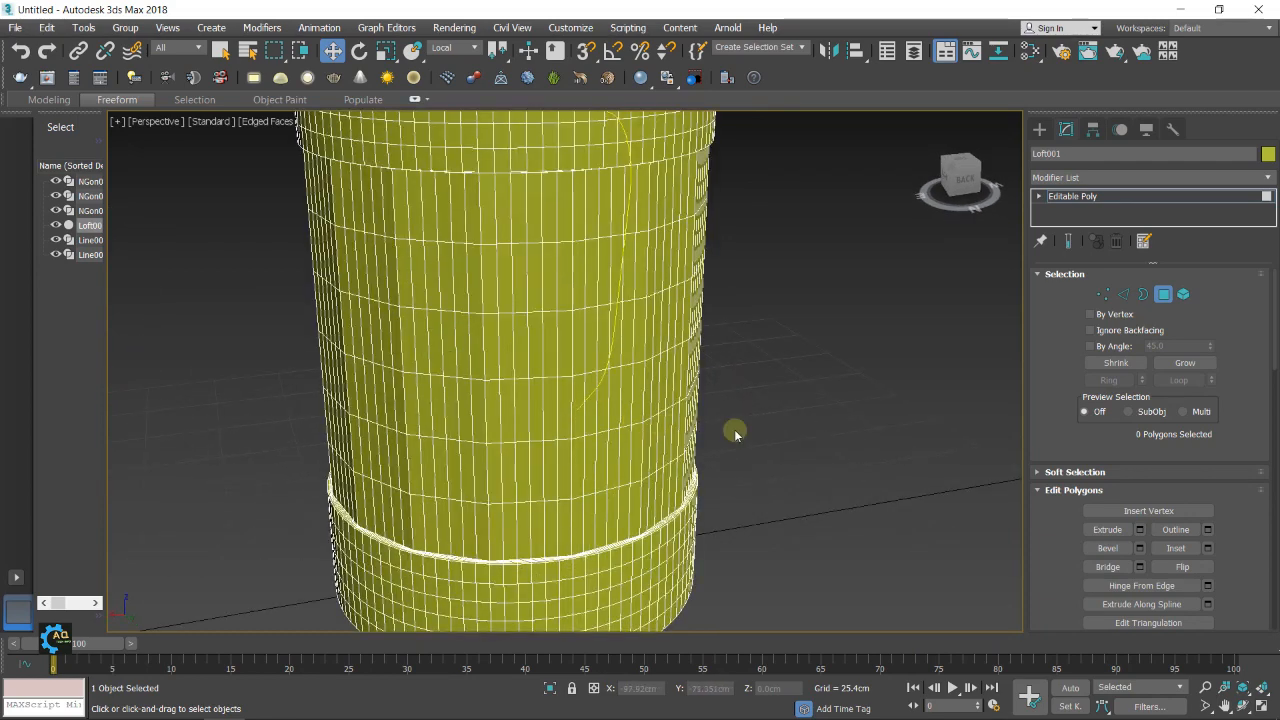
middle_click_drag(734, 431, 741, 443)
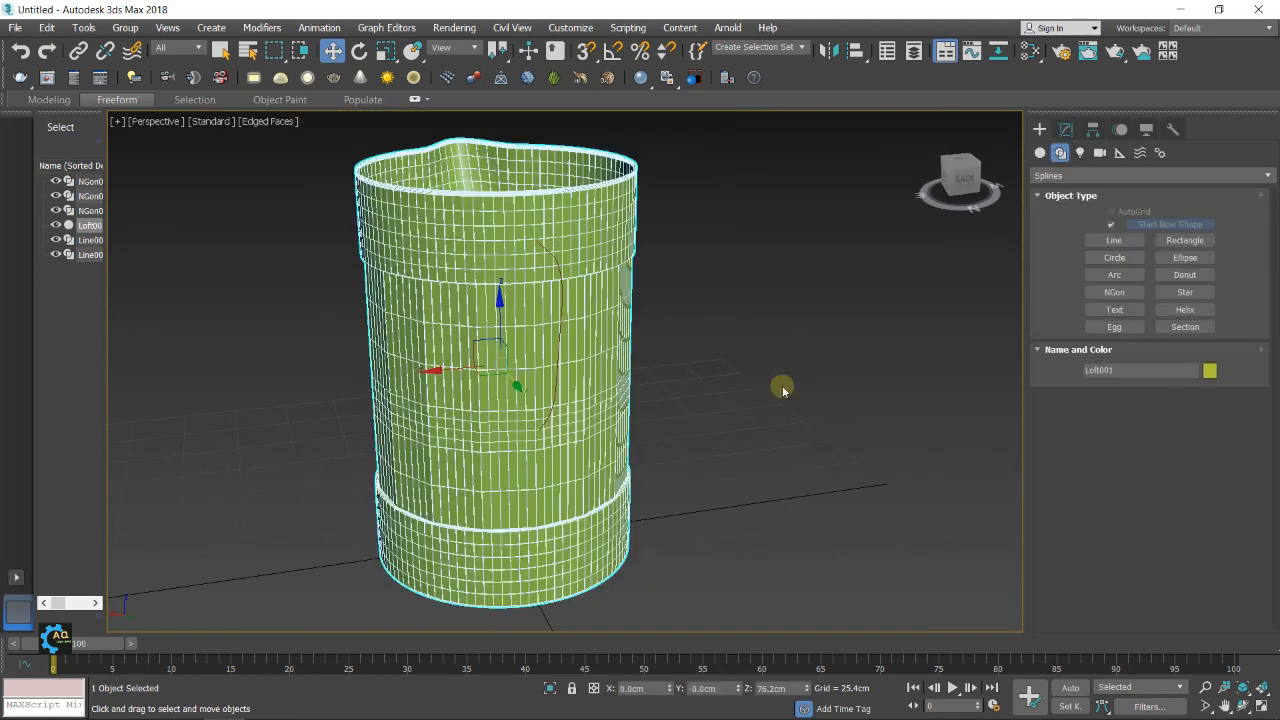
middle_click_drag(782, 390, 809, 368, "alt")
left_click(961, 177)
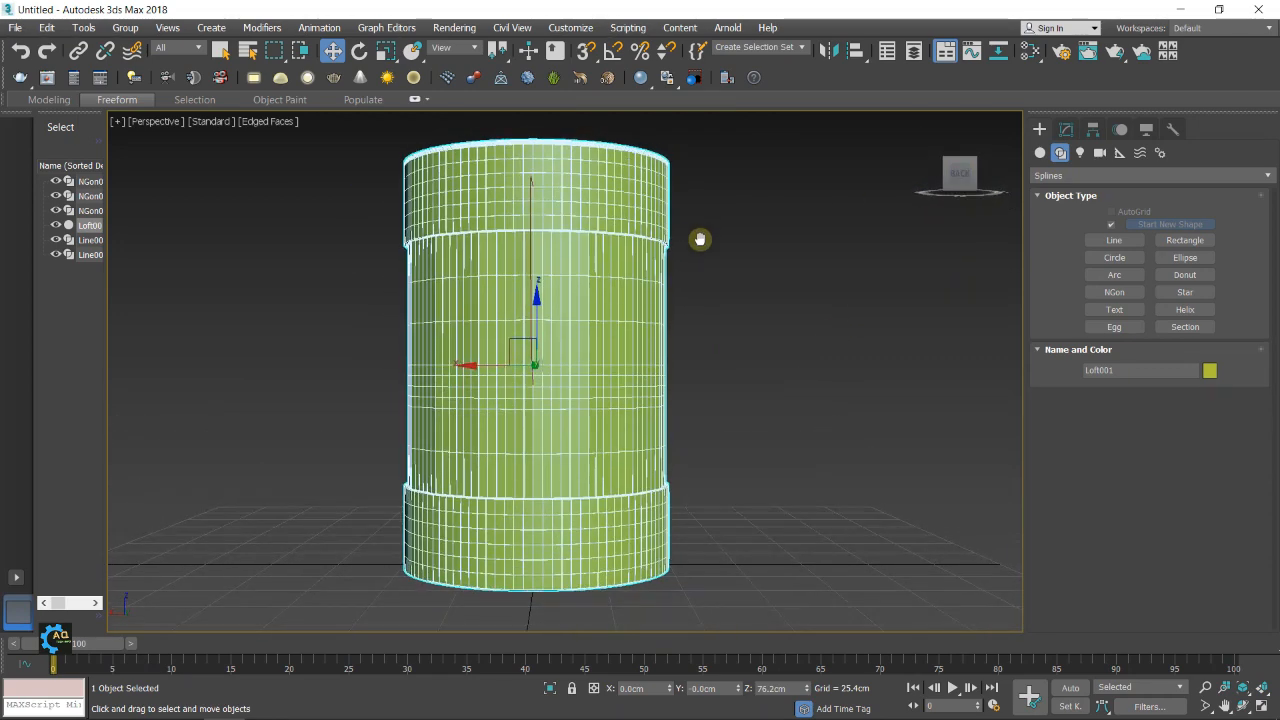
Delete a two-by-two block of polygons on the jug's back, beside the upper end of the handle line
scroll(523, 206, "up", 5)
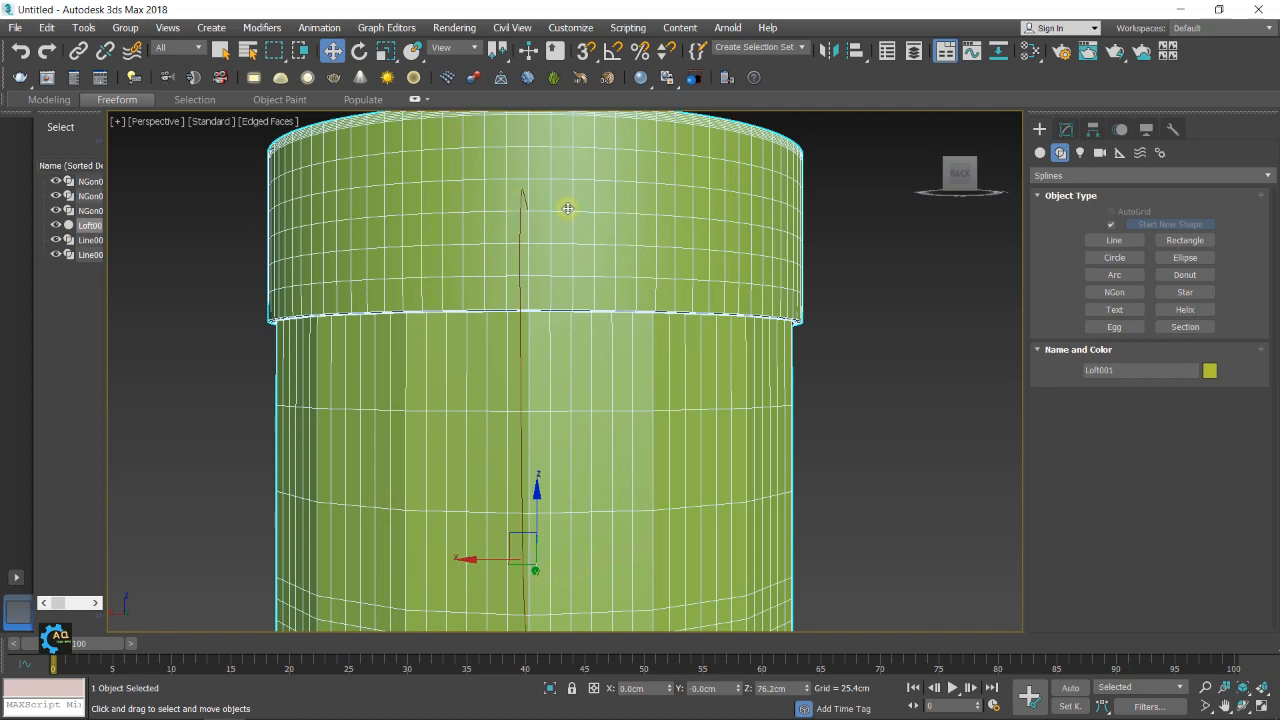
left_click(1066, 129)
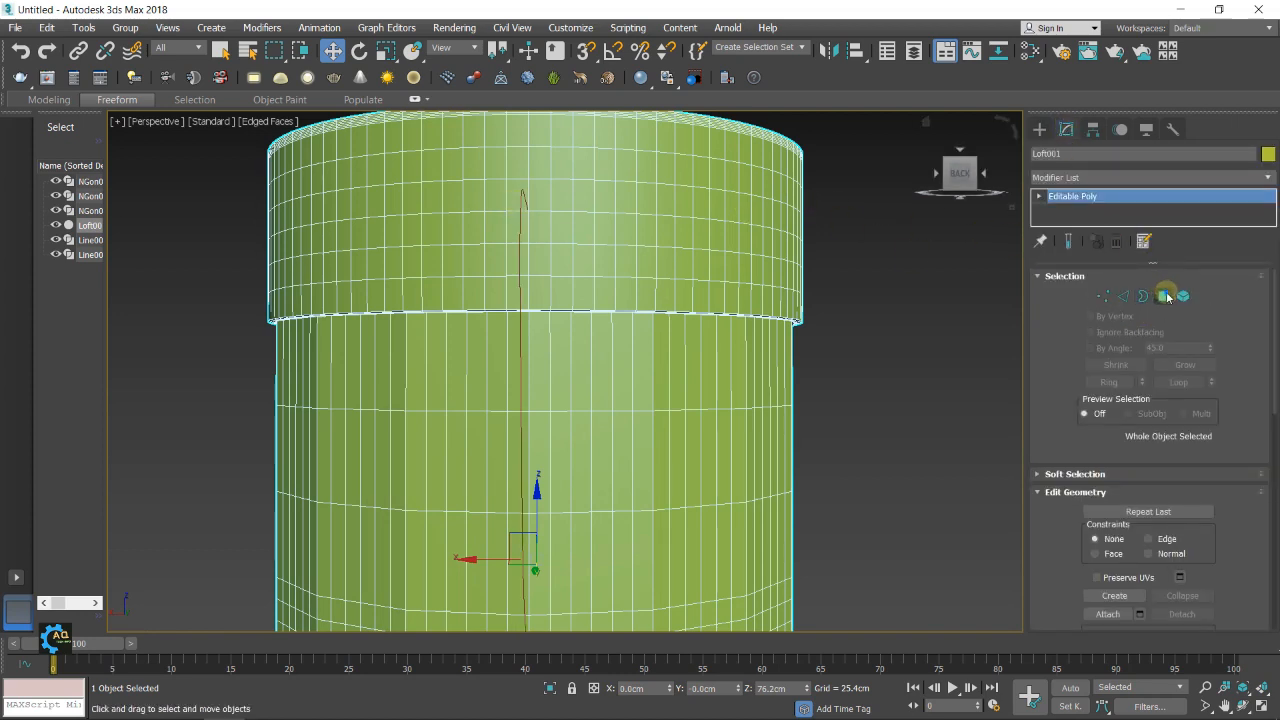
left_click(1164, 296)
left_click(512, 203)
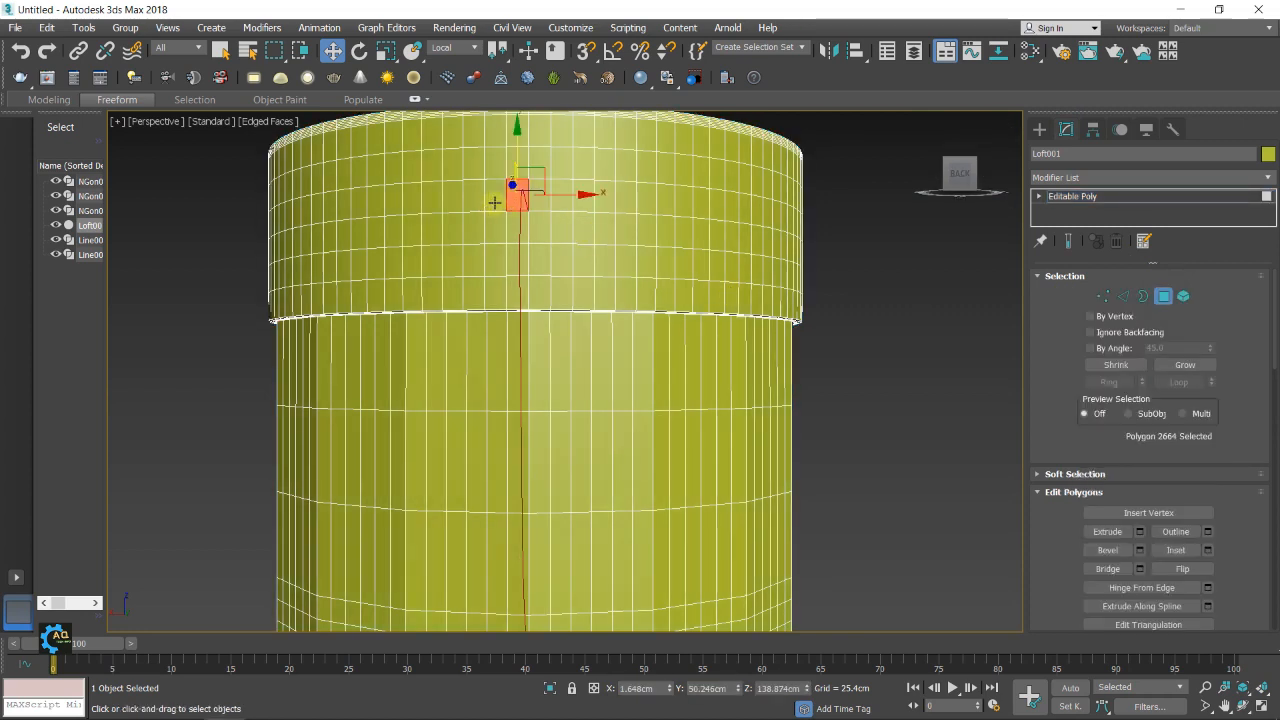
left_click(494, 203, "ctrl")
left_click(495, 228, "ctrl")
left_click(514, 228, "ctrl")
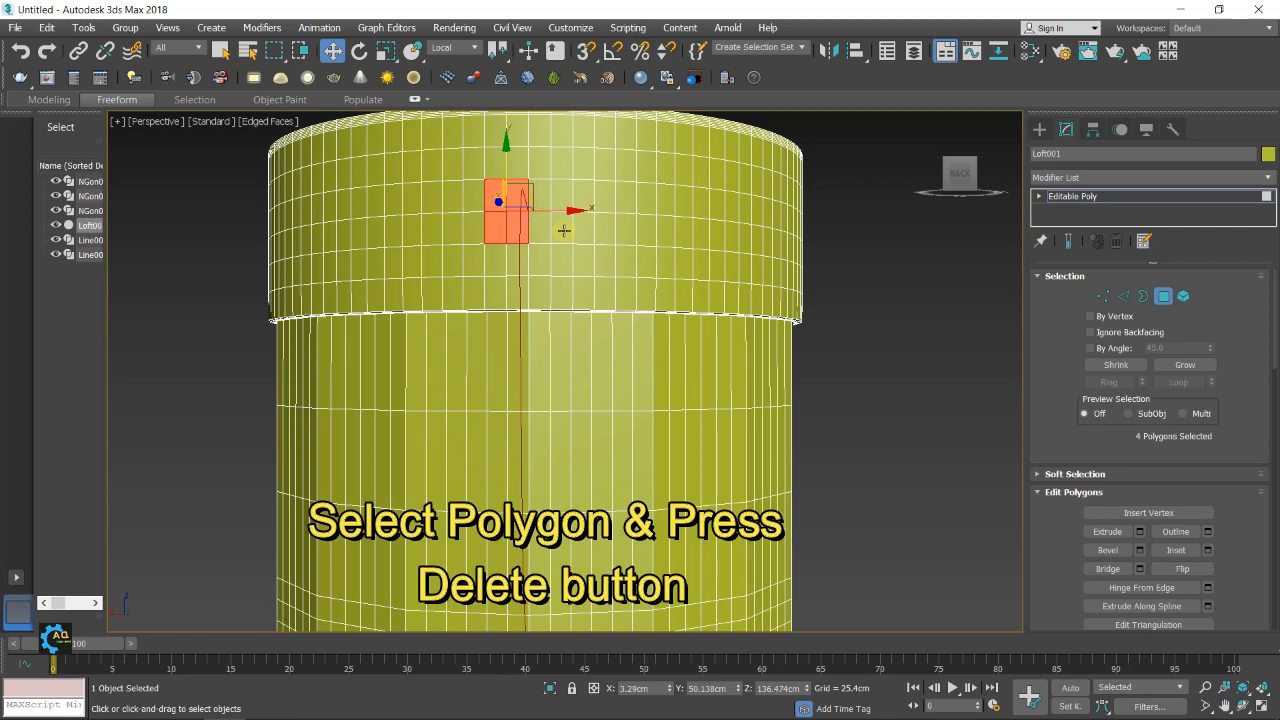
key("Delete")
Delete the two polygons adjoining the upper opening on the side away from the handle line, making it three polygons wide
middle_click_drag(575, 290, 610, 206)
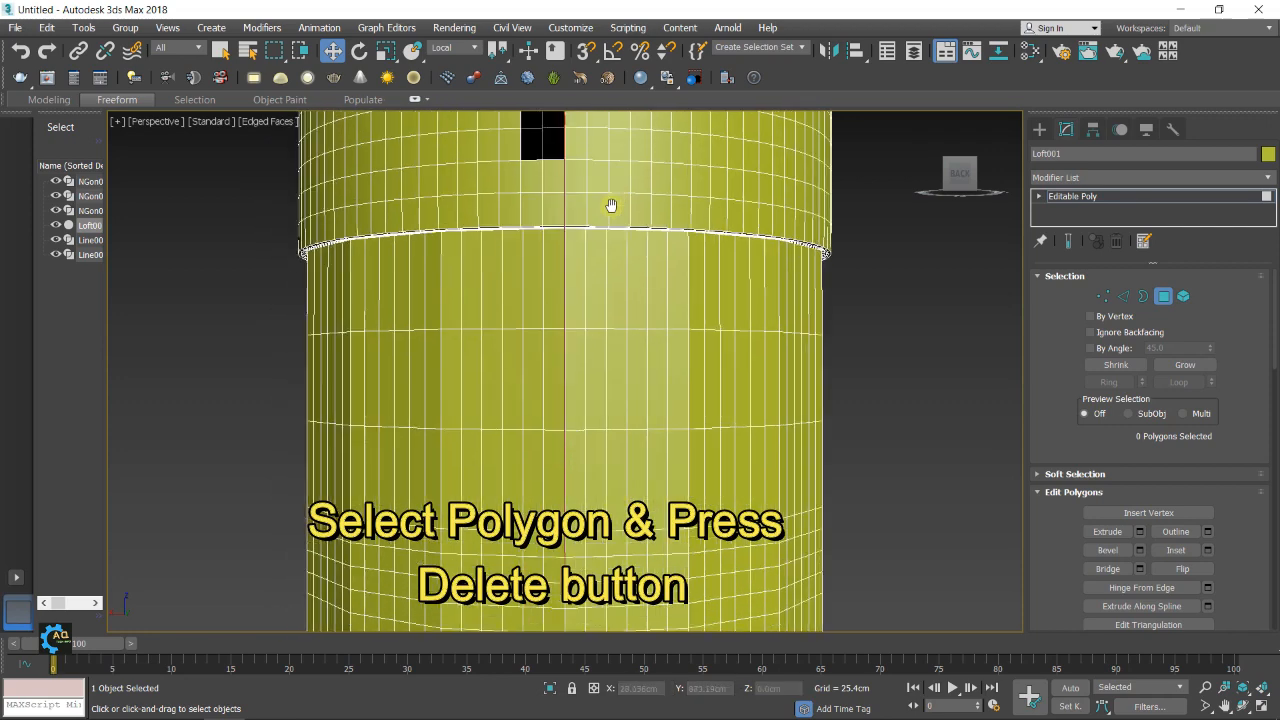
middle_click_drag(635, 366, 660, 380)
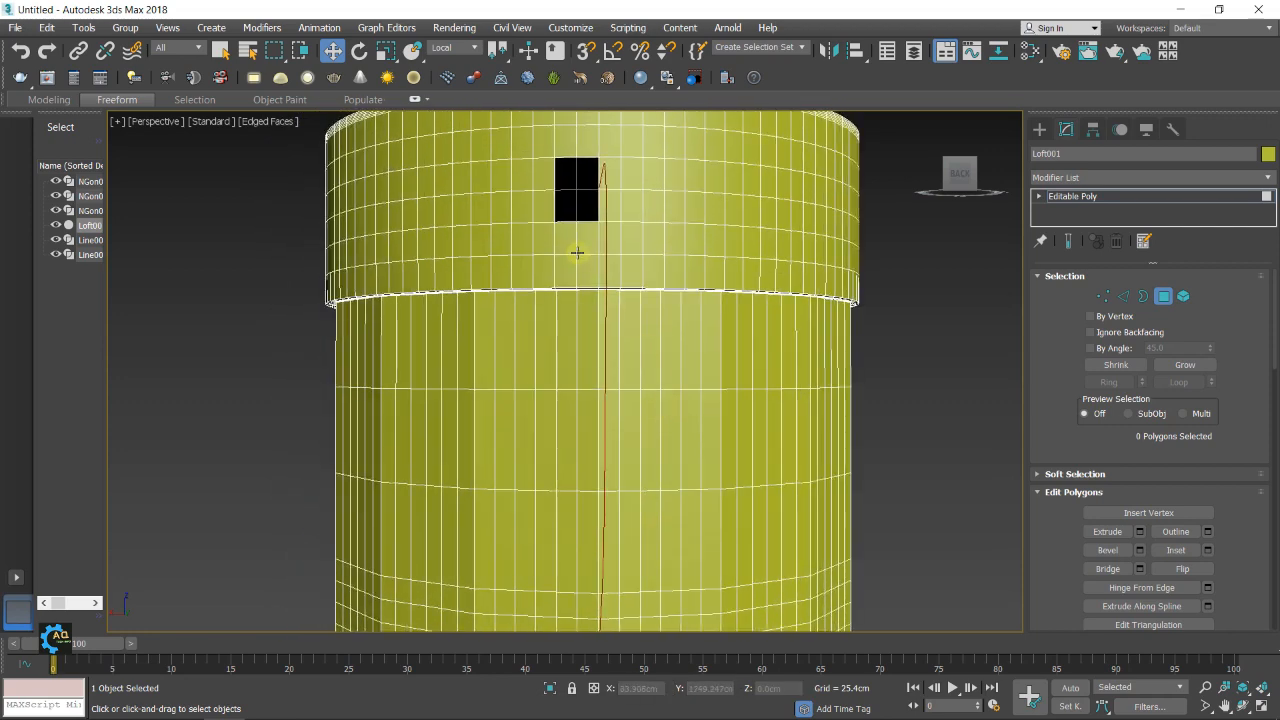
left_click_drag(538, 175, 548, 206)
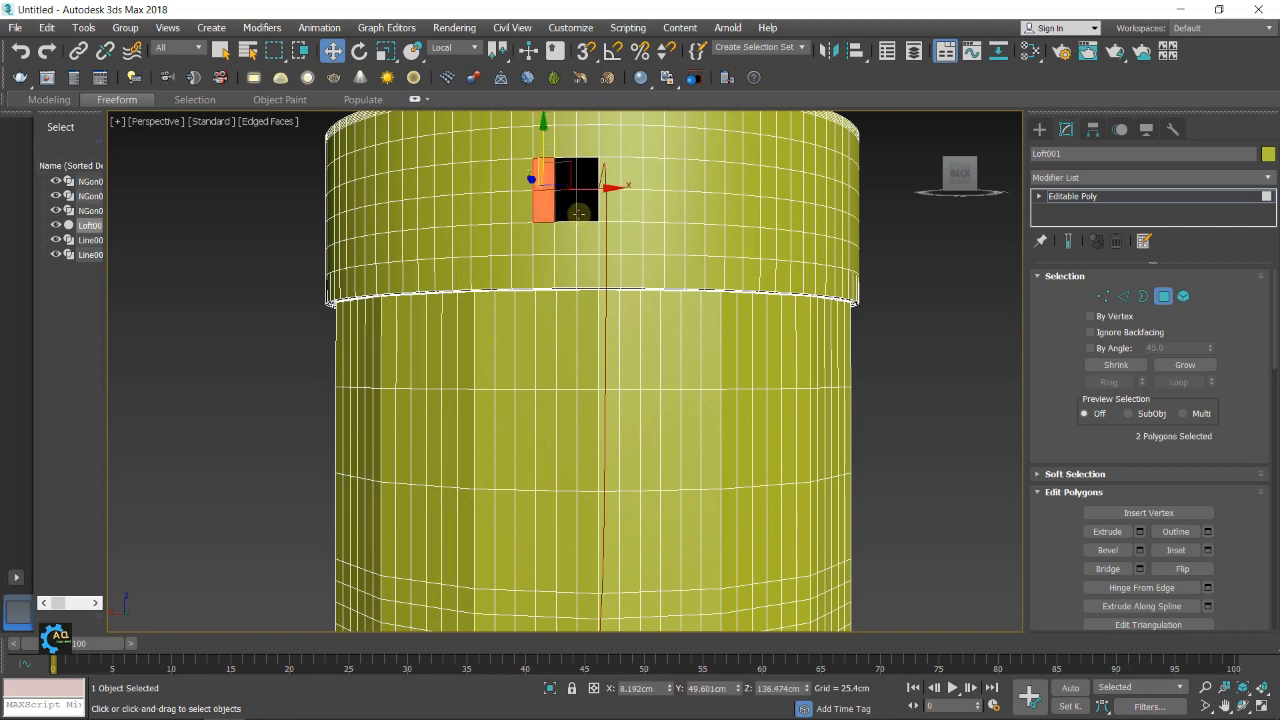
key("Delete")
Delete a block of six polygons, three wide and two high, beside the lower end of the handle line
scroll(640, 250, "down", 4)
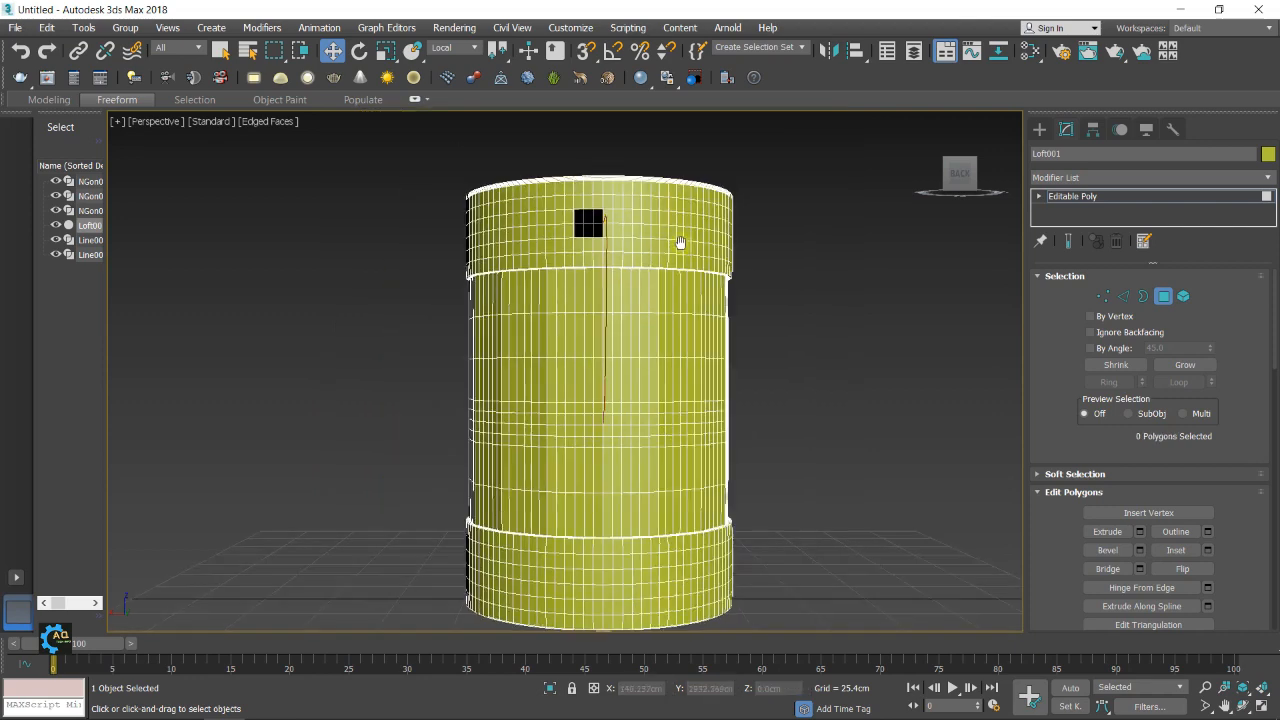
scroll(680, 246, "up", 2)
scroll(634, 339, "up", 4)
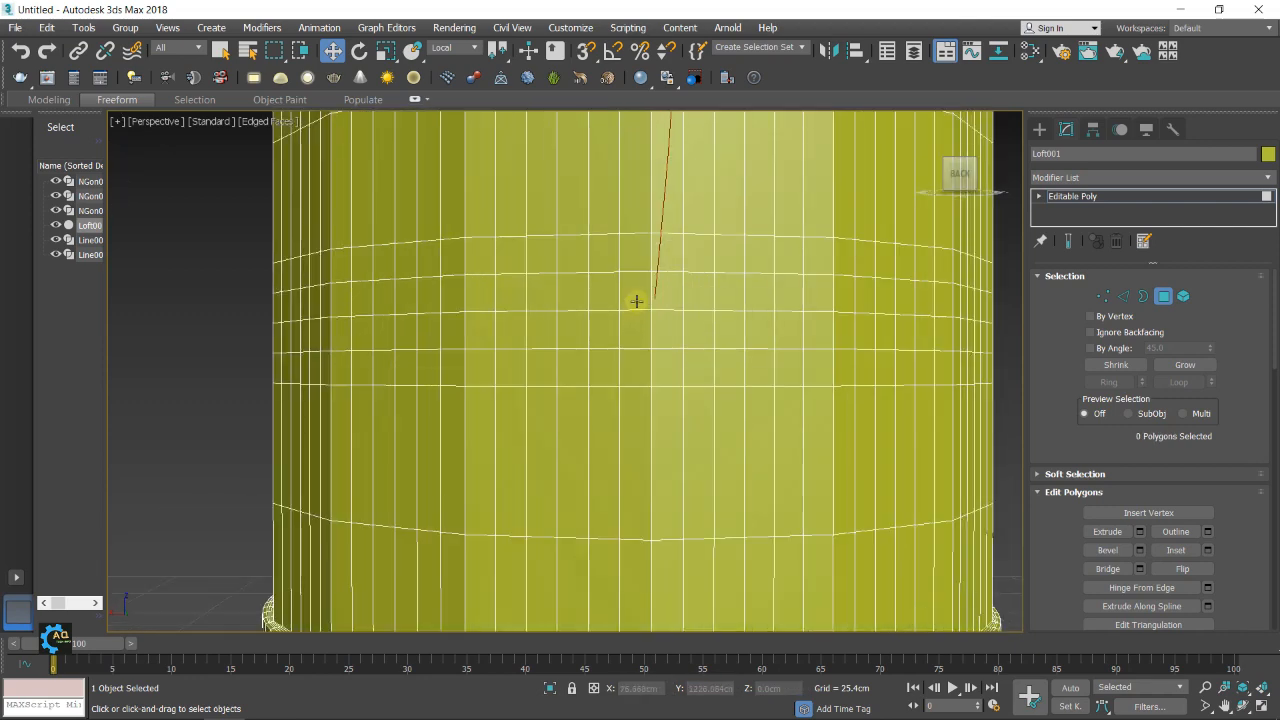
left_click(638, 294)
left_click(642, 327, "ctrl")
left_click(609, 323, "ctrl")
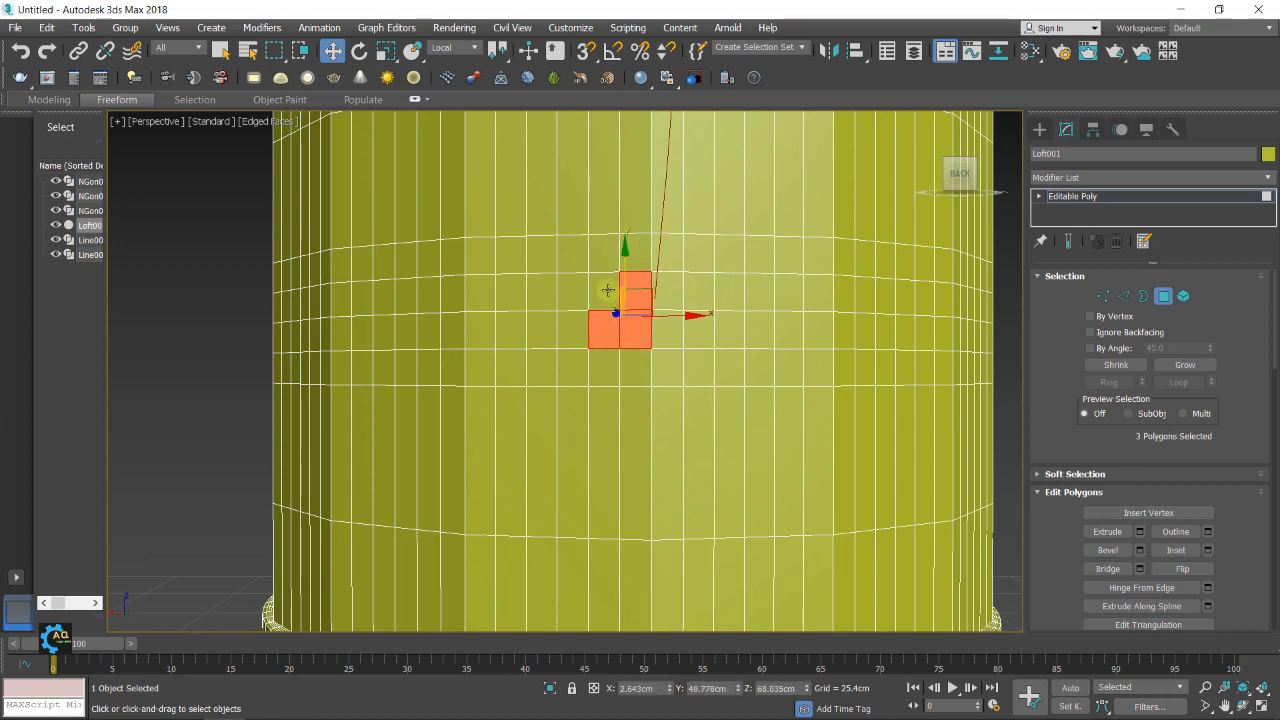
left_click(606, 292, "ctrl")
scroll(610, 300, "down", 2)
left_click(648, 457, "ctrl")
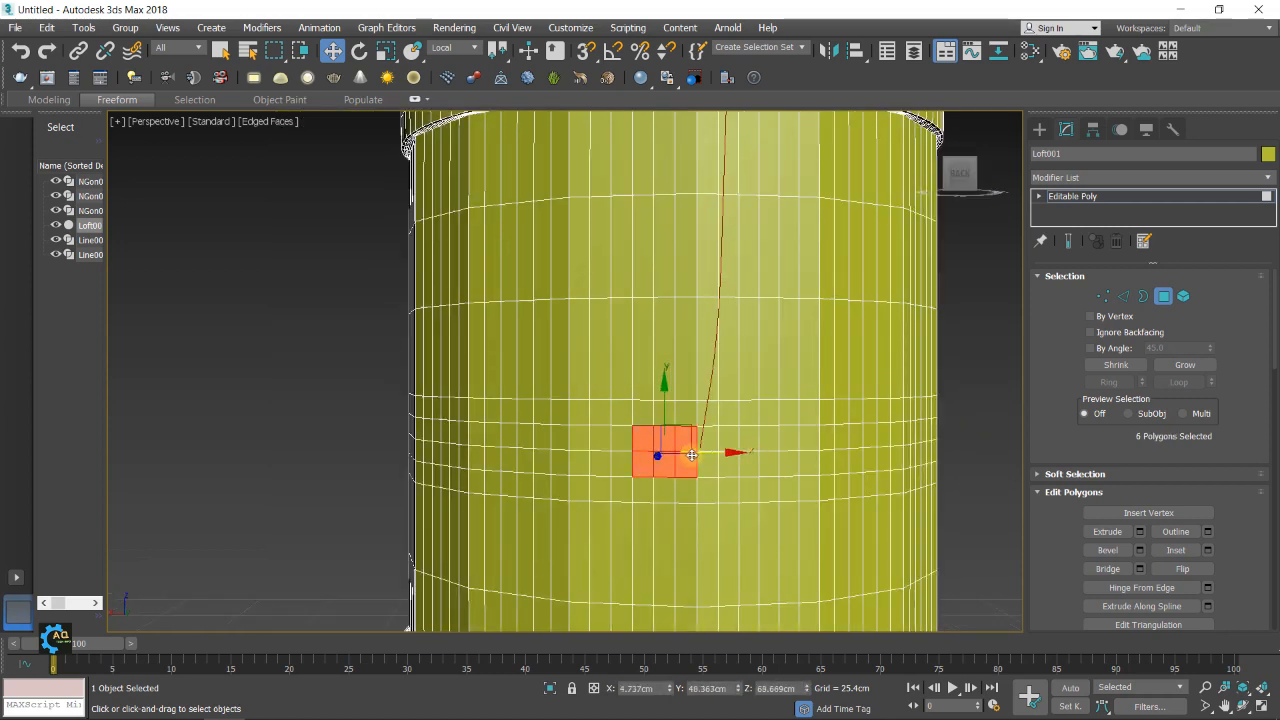
key("Delete")
Cap the borders of the upper and lower openings on the jug's back
scroll(766, 337, "down", 3)
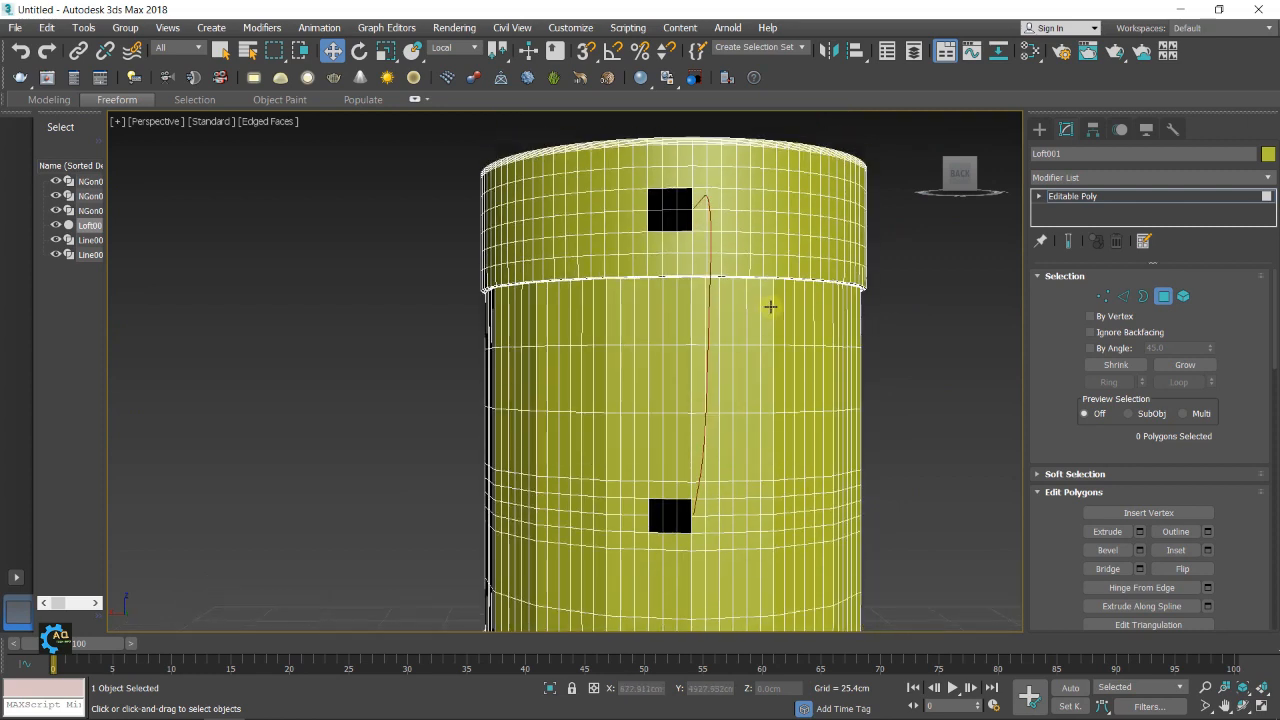
left_click(1143, 296)
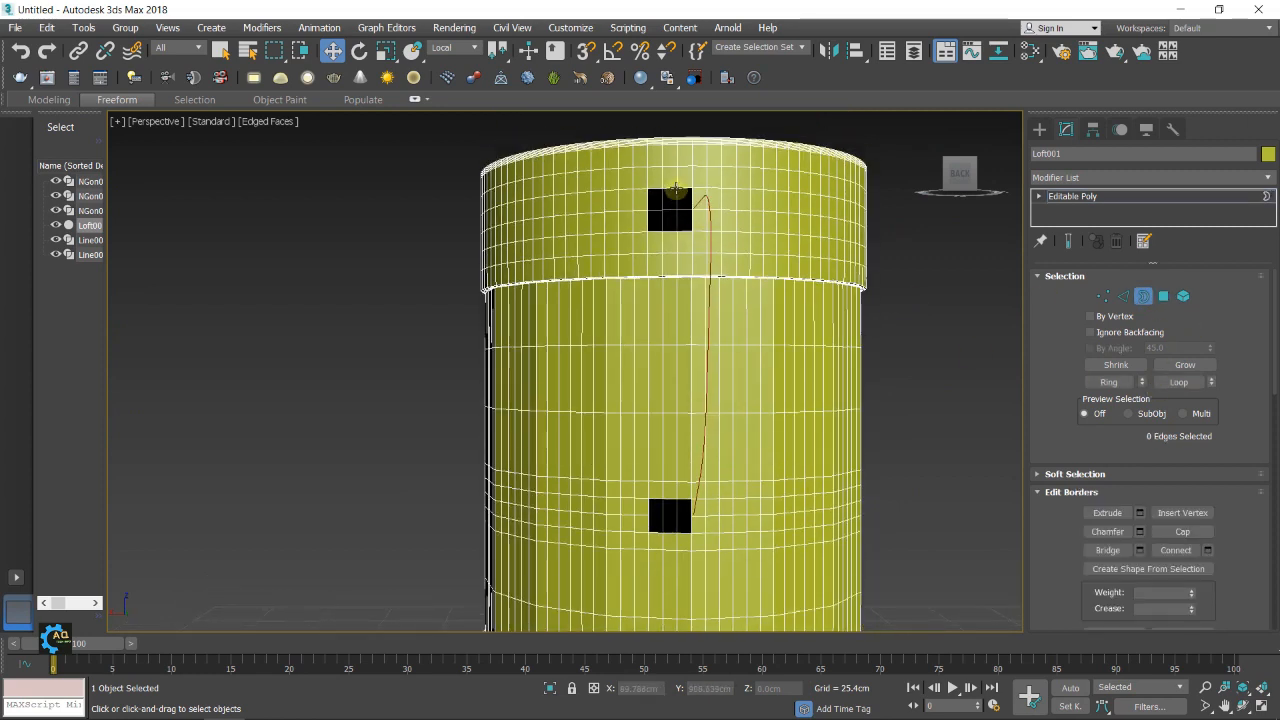
left_click(691, 210)
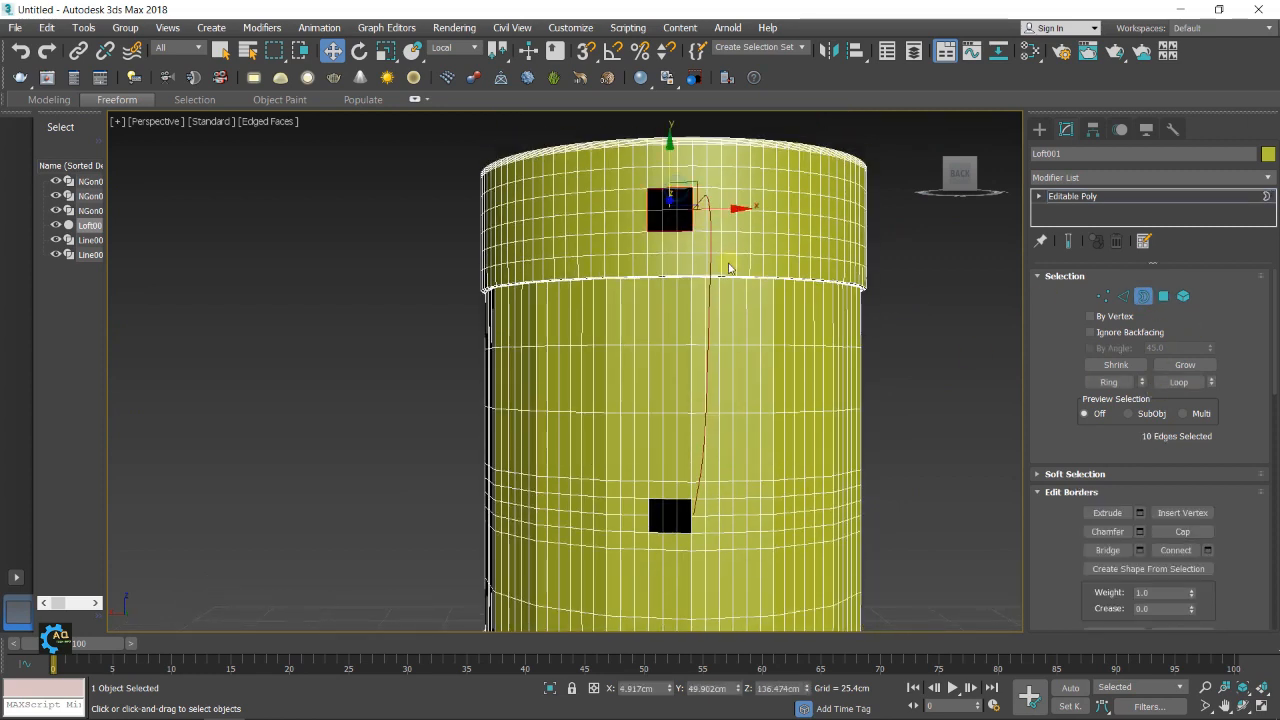
left_click(1182, 531)
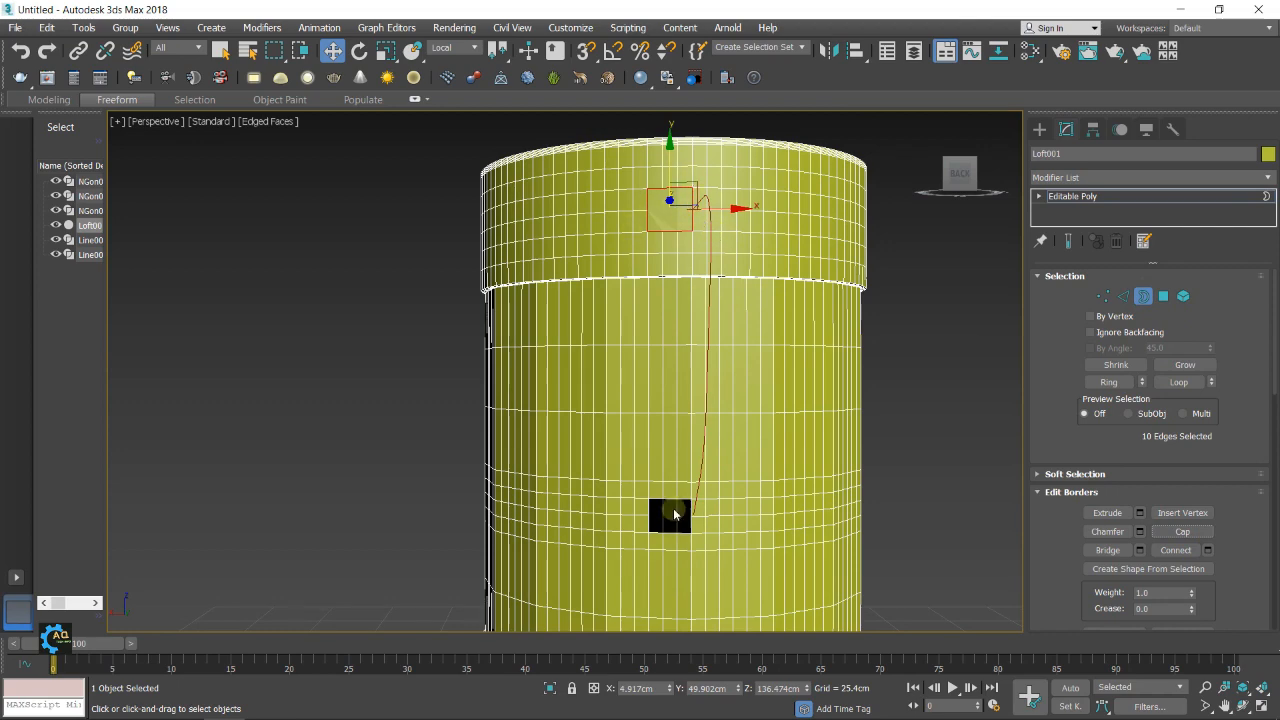
left_click(673, 503)
left_click(1182, 531)
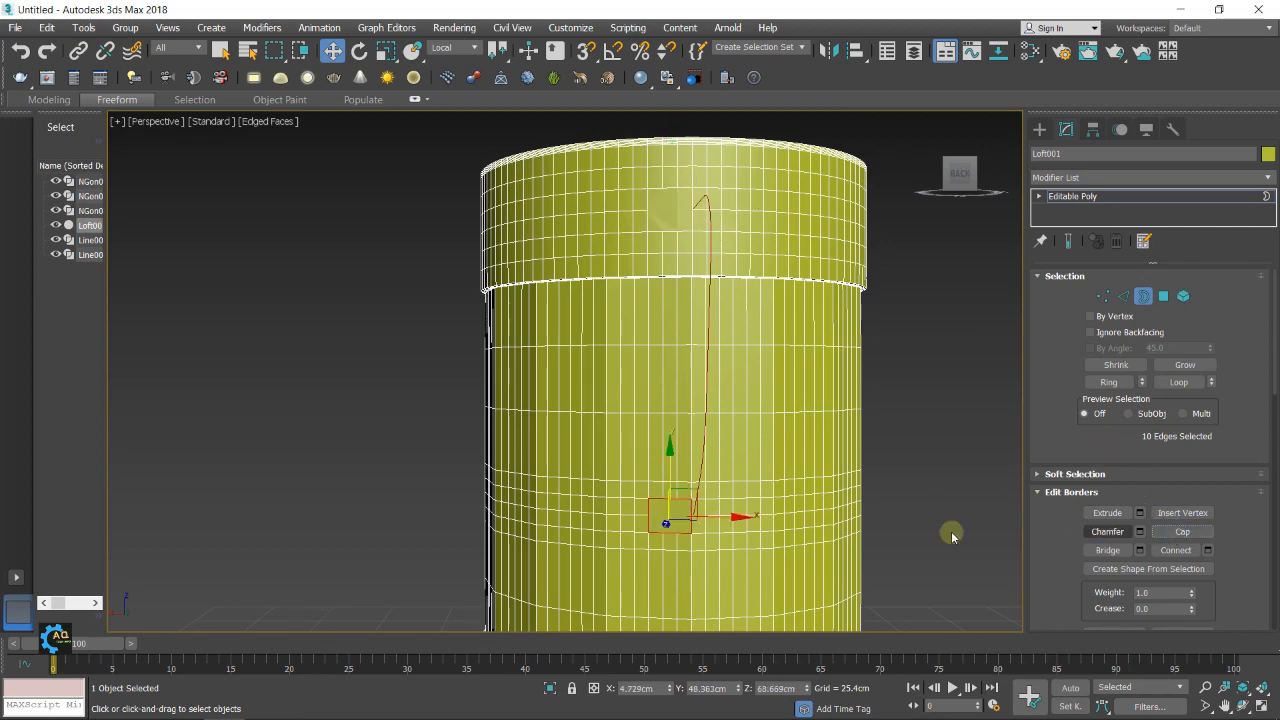
Inset the upper and lower cap polygons together by 1.055 cm
middle_click_drag(773, 521, 789, 446)
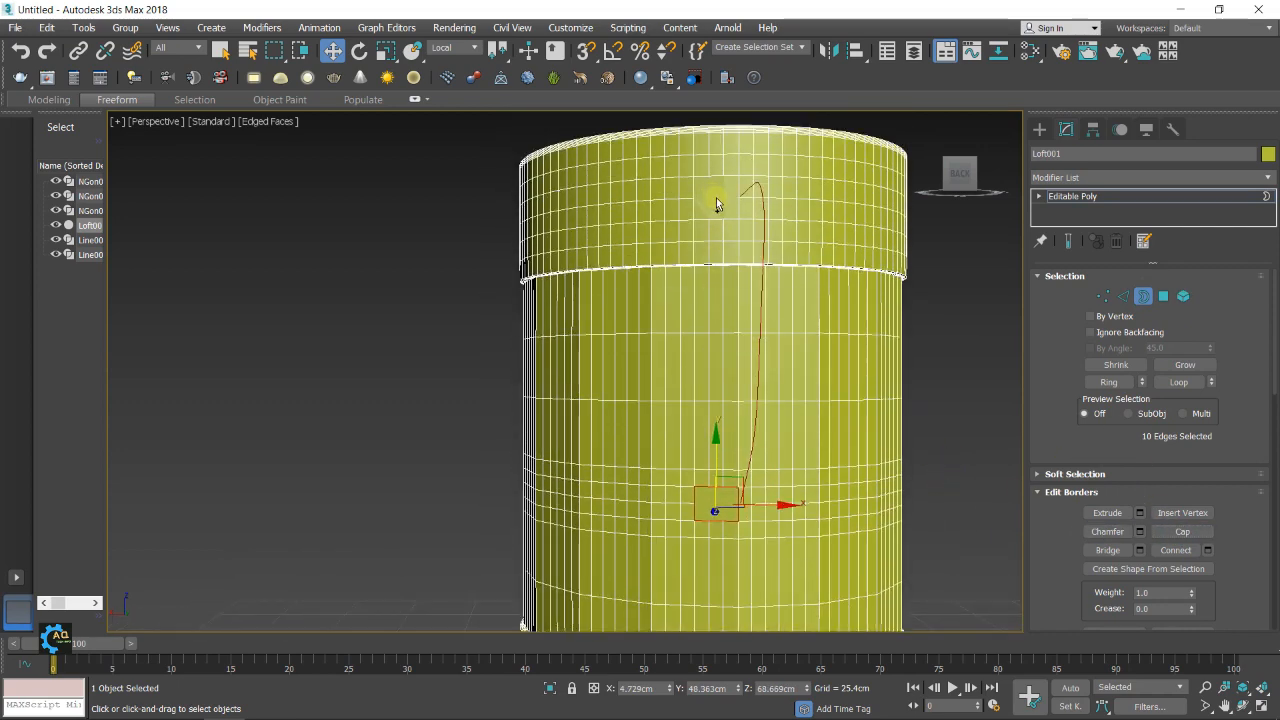
left_click(1163, 296)
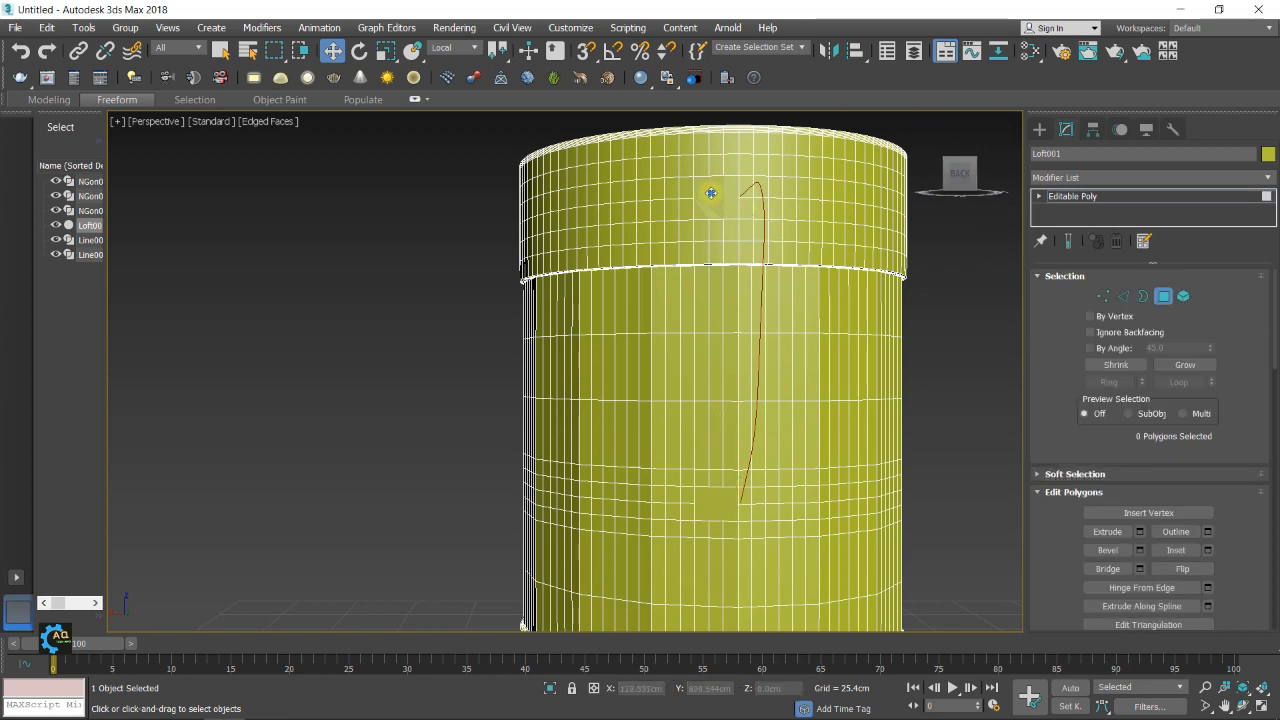
left_click(710, 193)
left_click(714, 502, "ctrl")
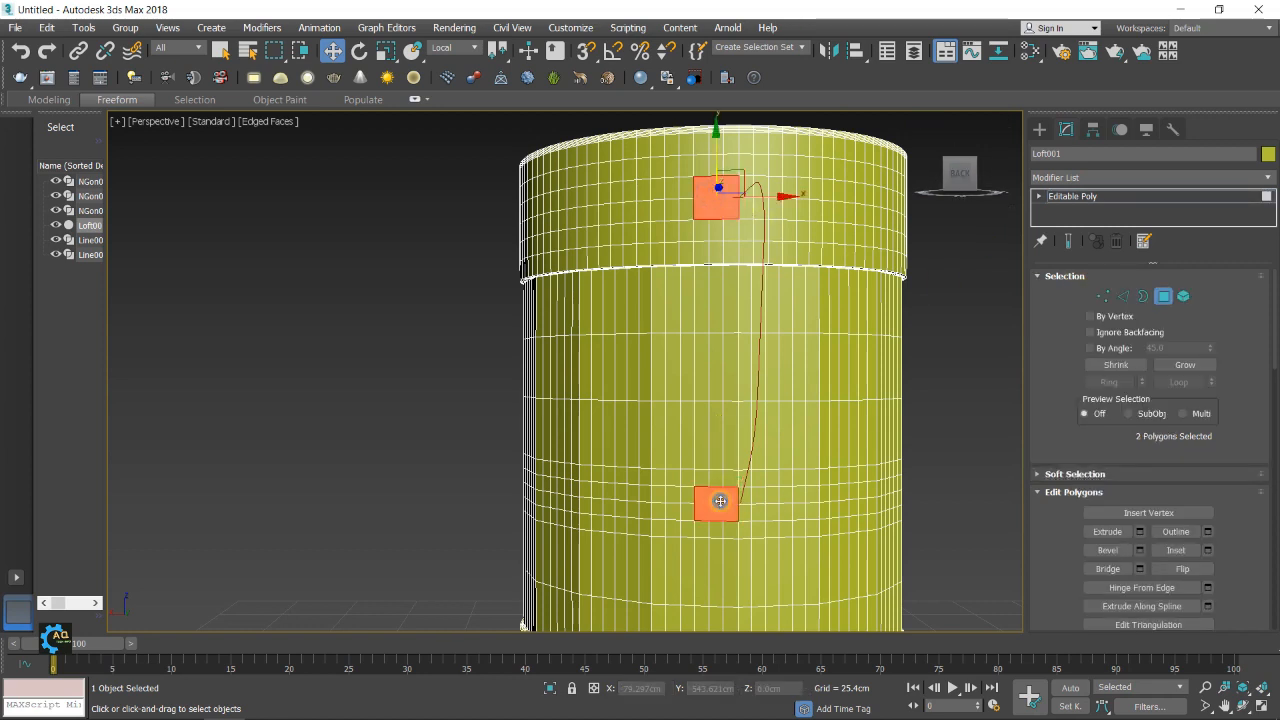
left_click(1208, 550)
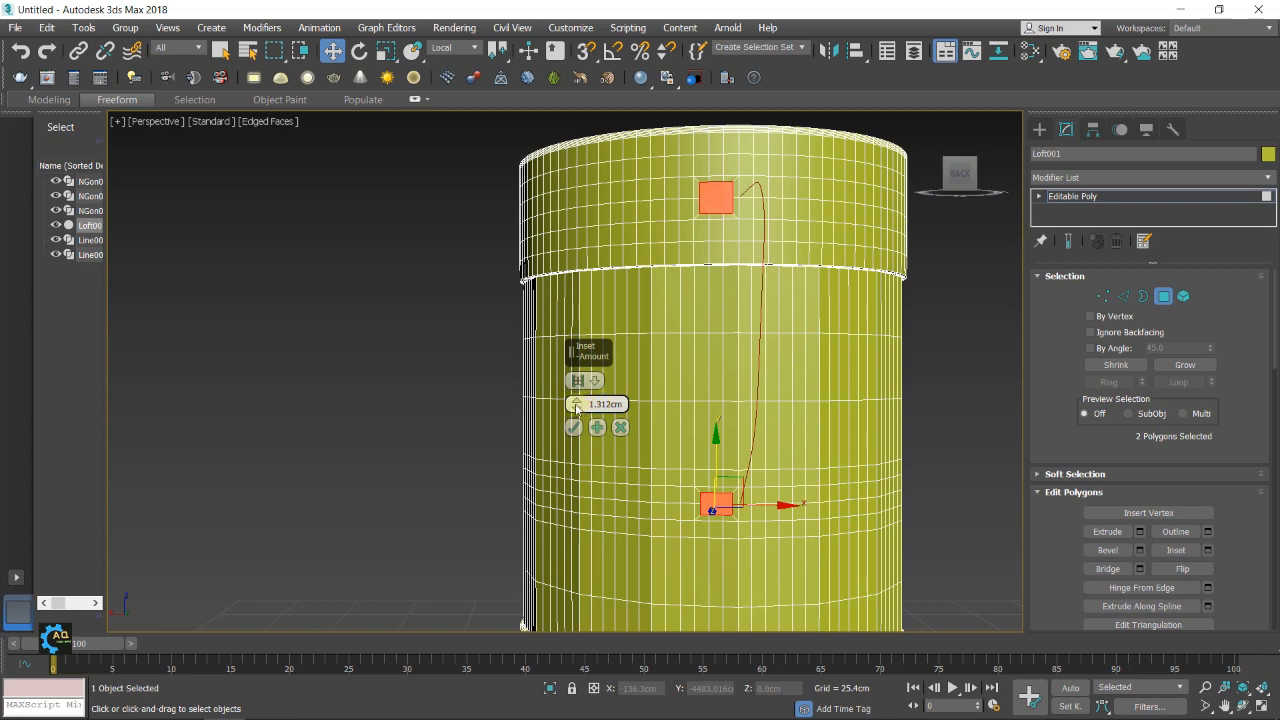
left_click_drag(574, 403, 574, 403)
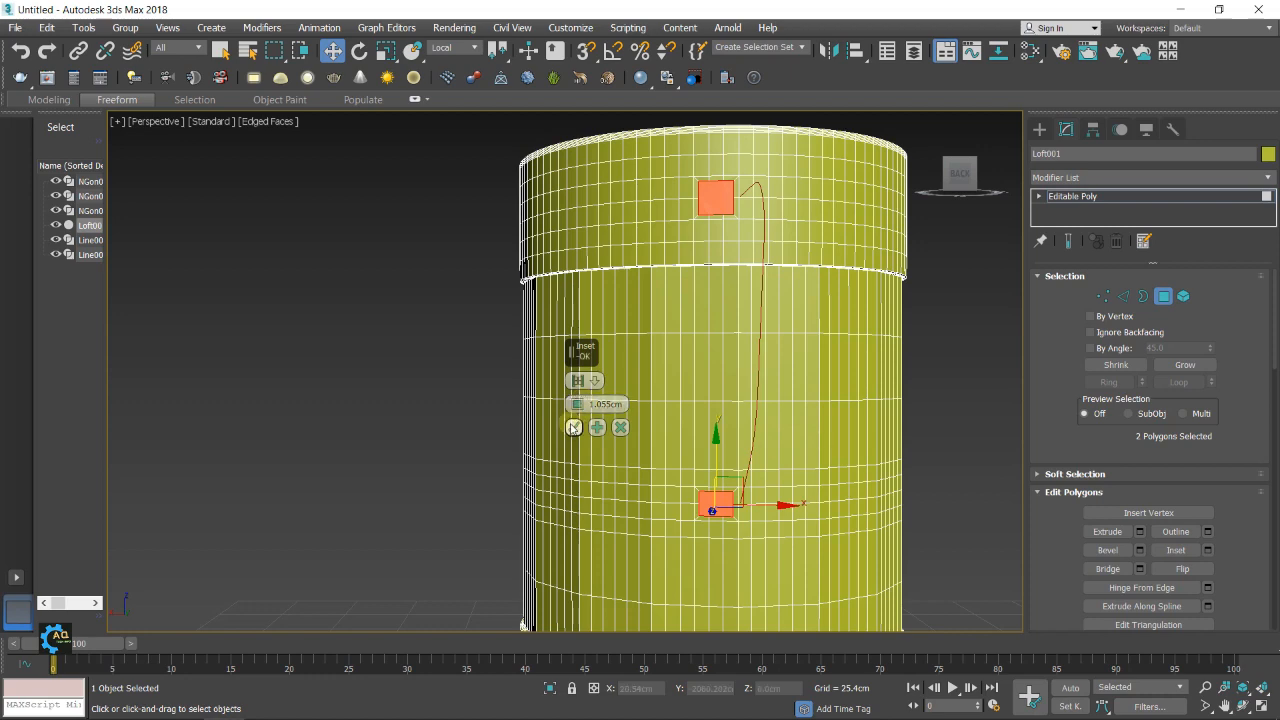
left_click(573, 427)
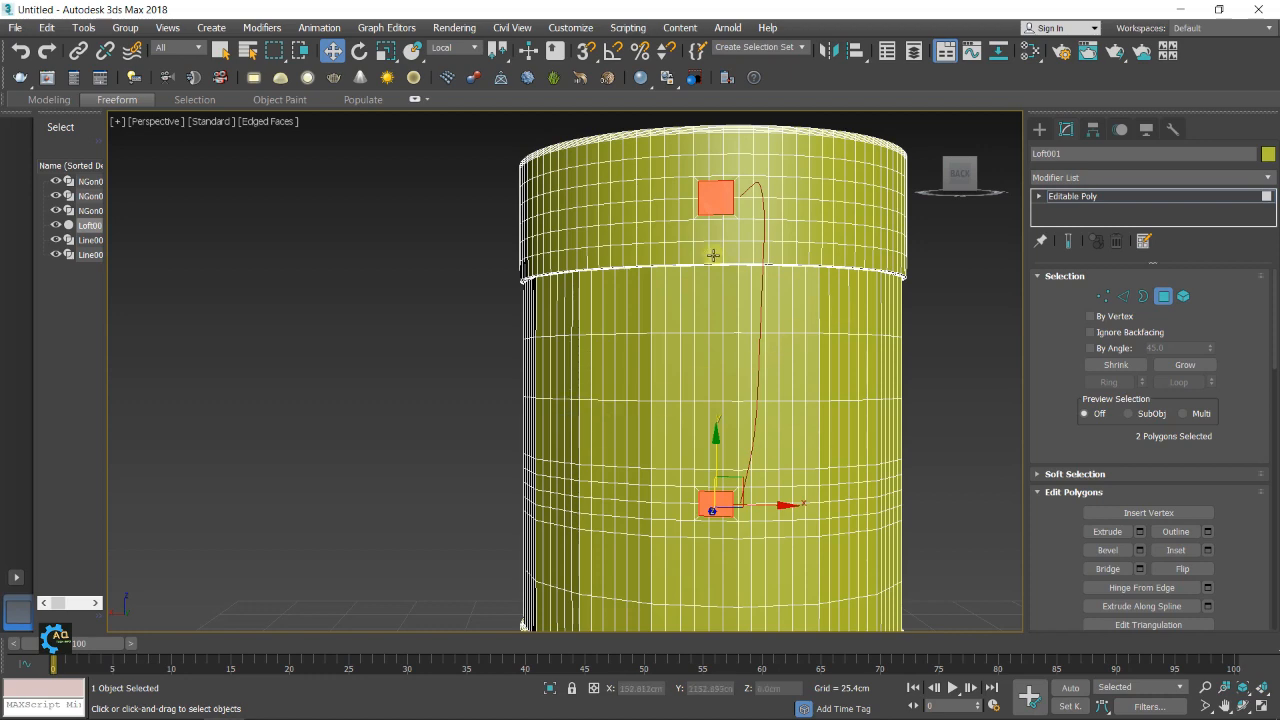
Select only the upper inset polygon and scale it down slightly in height along Z
middle_click_drag(782, 271, 763, 298)
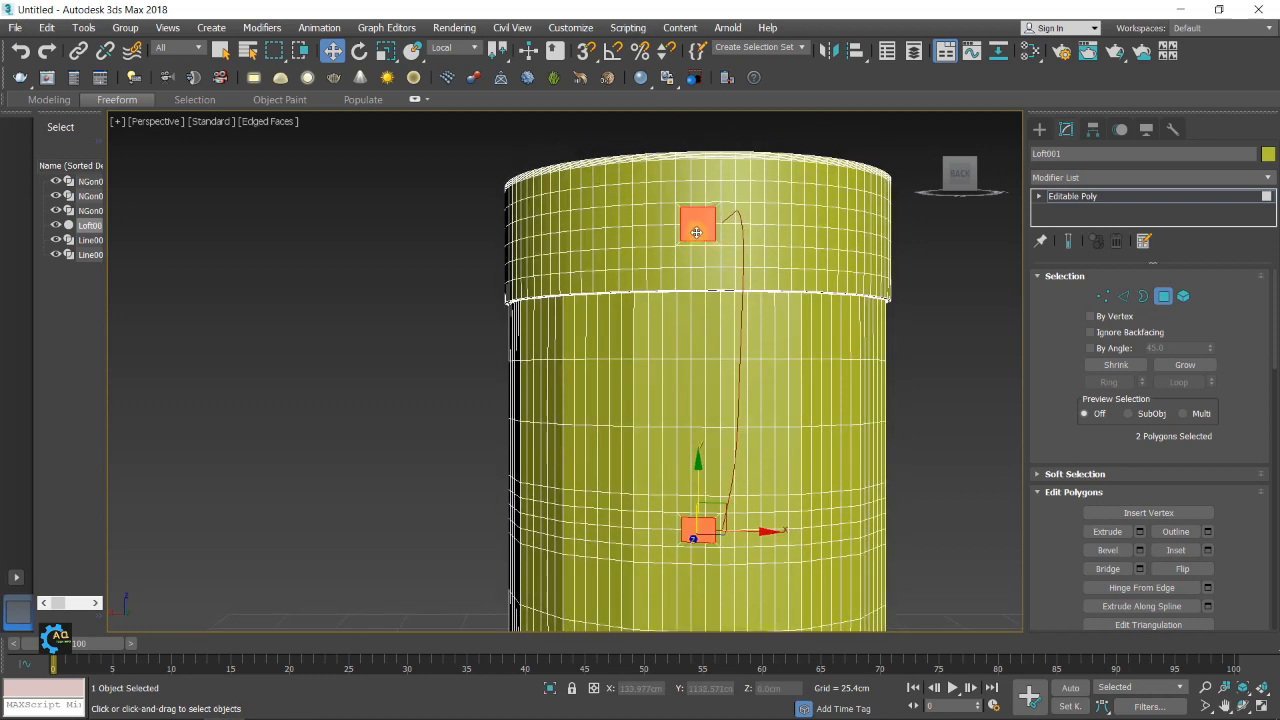
left_click(697, 232)
left_click(692, 224)
middle_click_drag(768, 270, 759, 290)
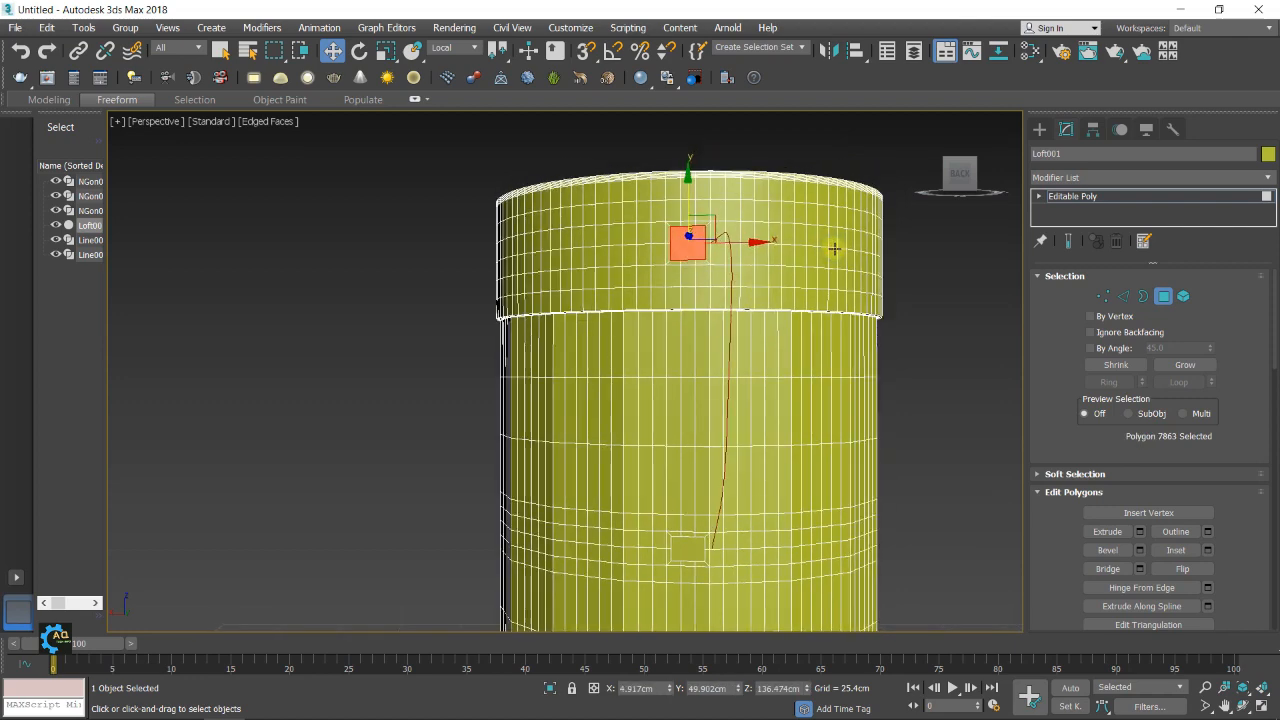
middle_click_drag(834, 248, 826, 252)
key("r")
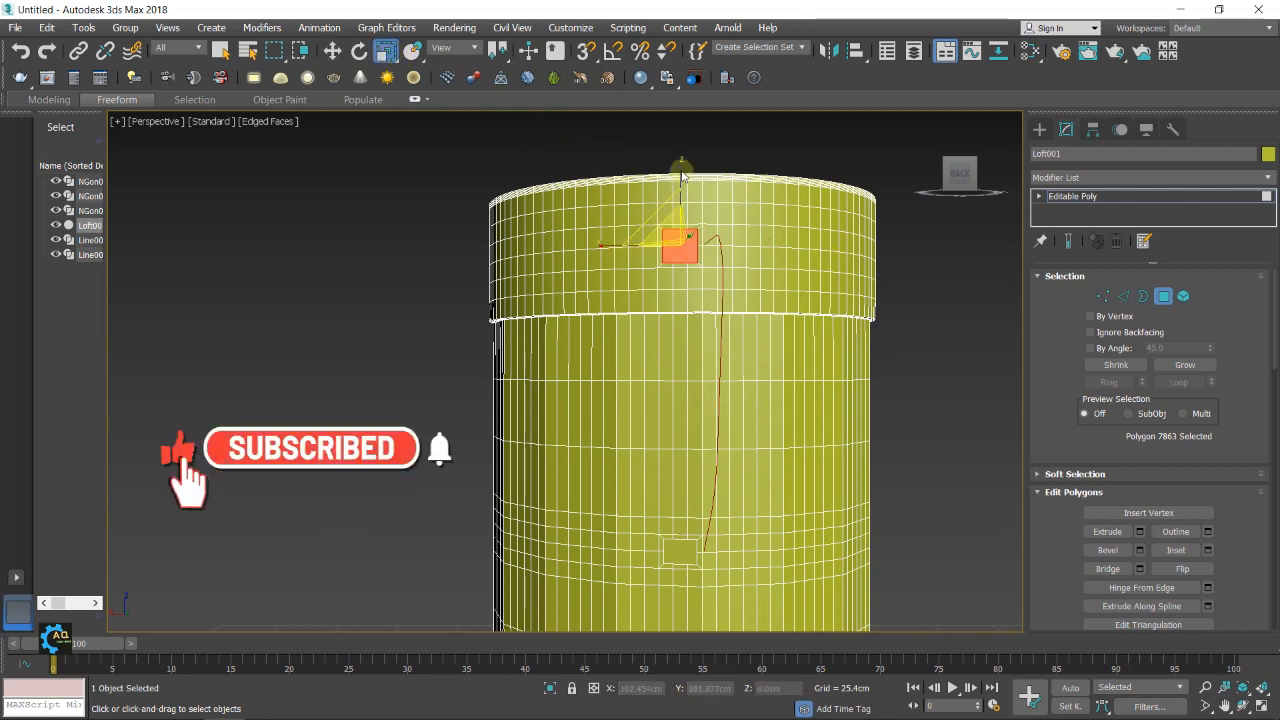
left_click_drag(678, 171, 676, 183)
middle_click_drag(779, 293, 789, 272)
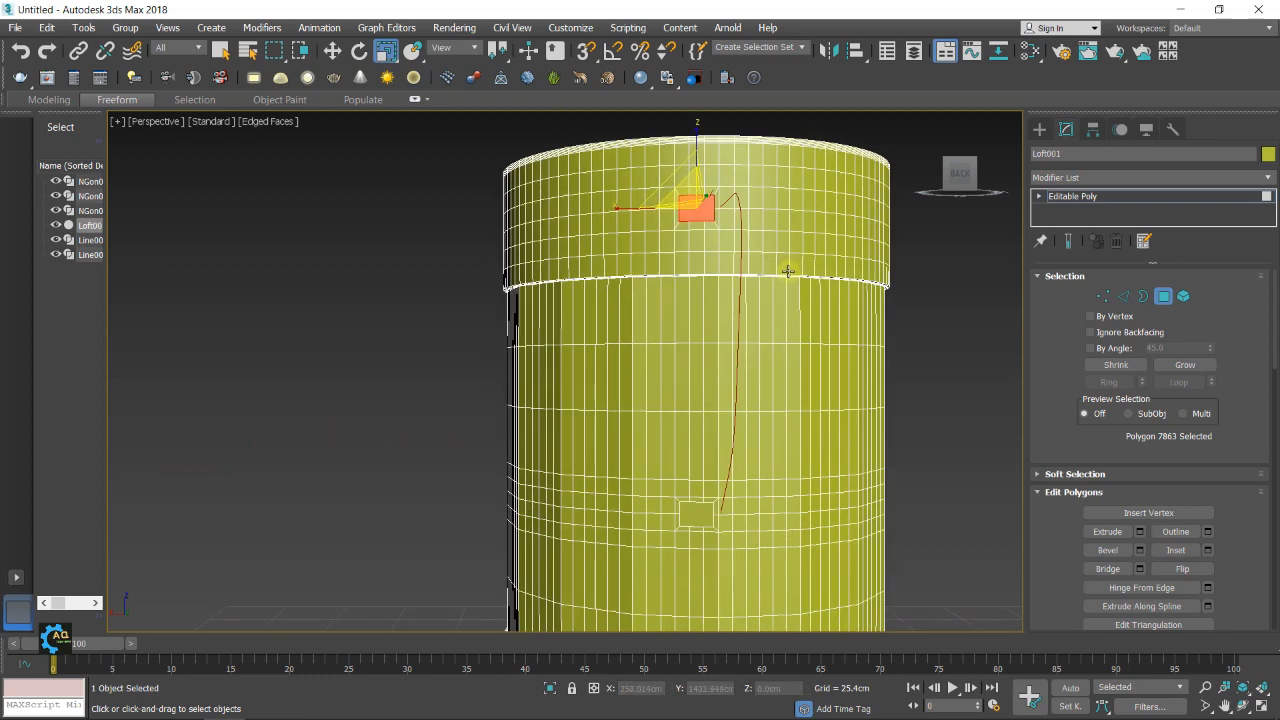
middle_click_drag(914, 286, 894, 306)
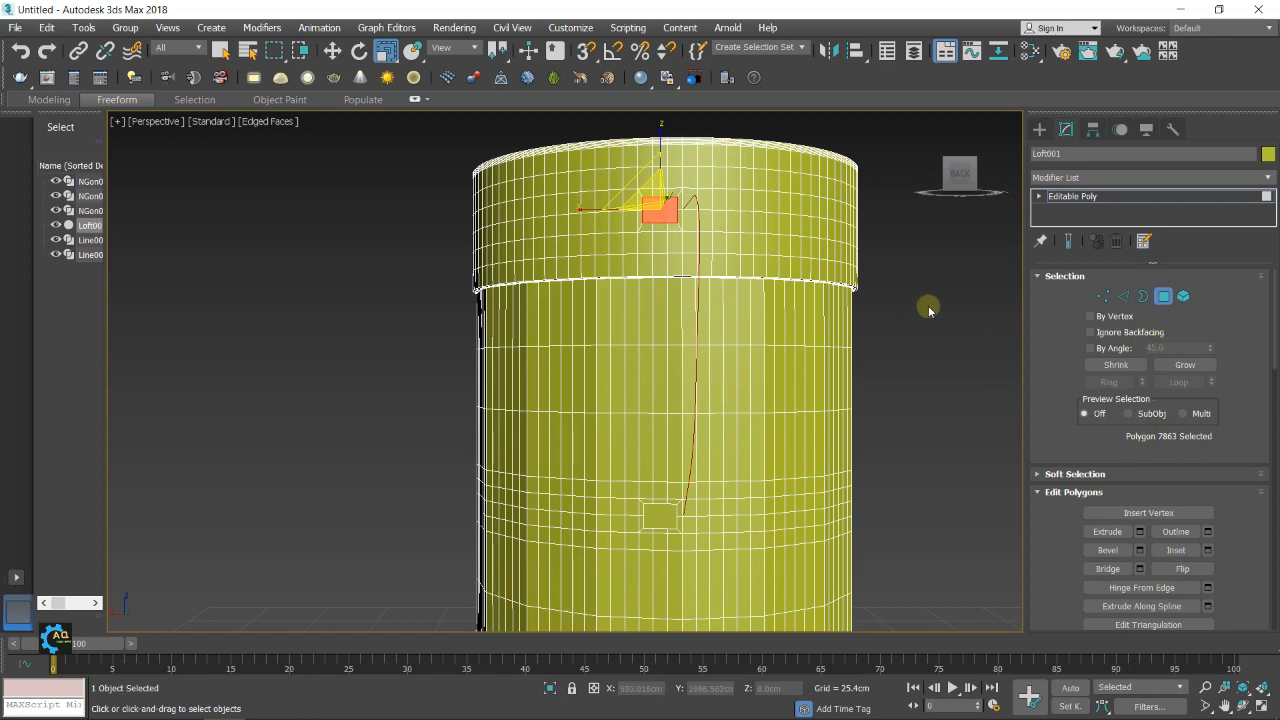
middle_click_drag(929, 306, 872, 314)
Extrude the upper inset polygon along a spline, picking the handle line as the path
left_click(338, 55)
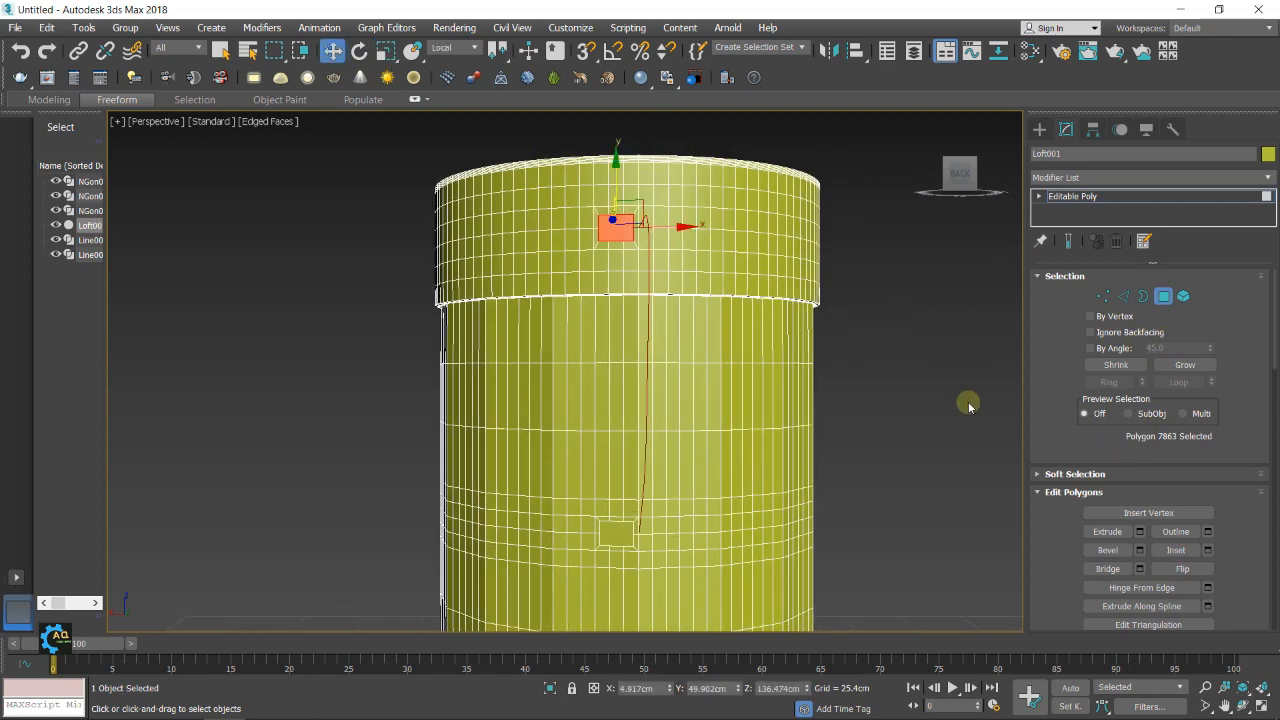
middle_click_drag(968, 403, 965, 369)
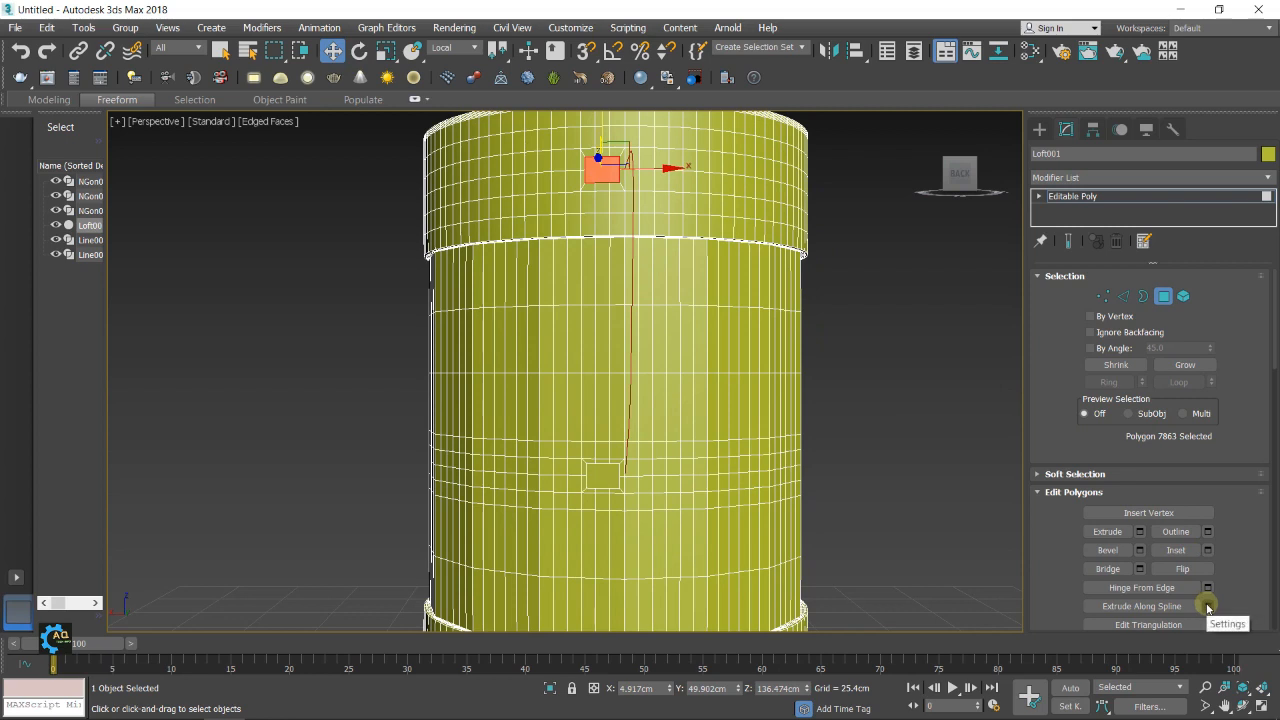
left_click(1208, 606)
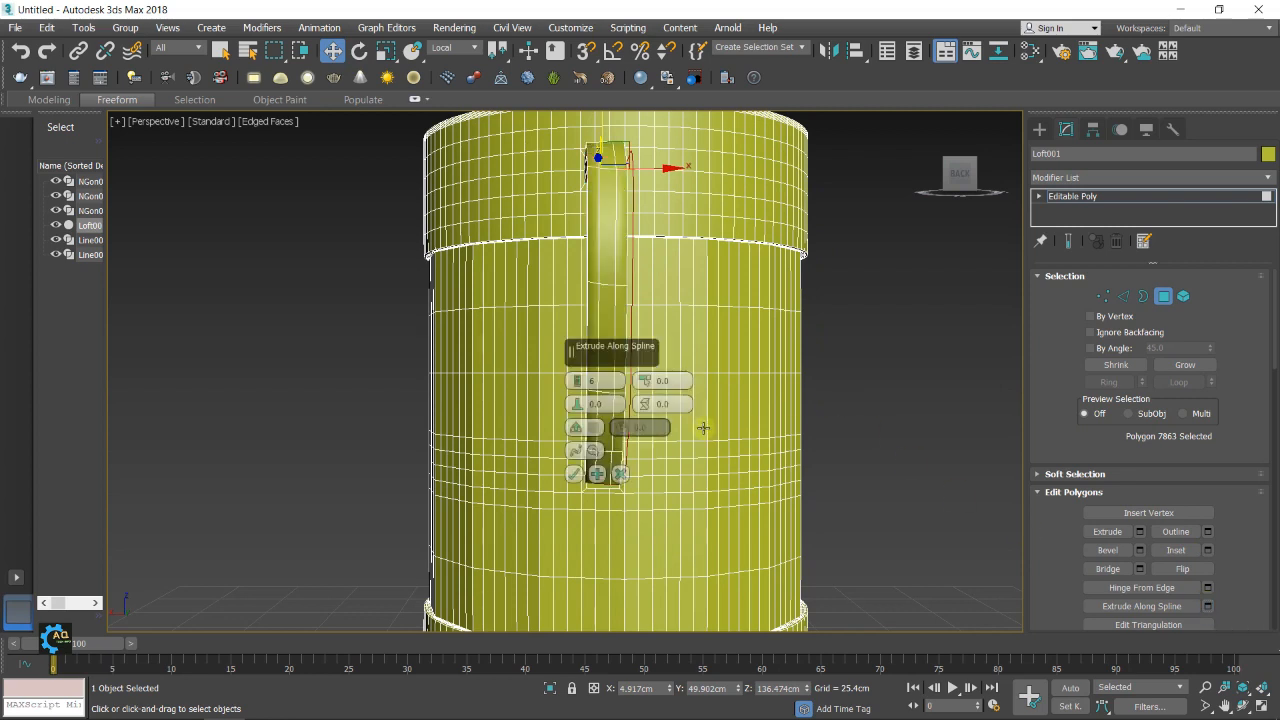
left_click(591, 450)
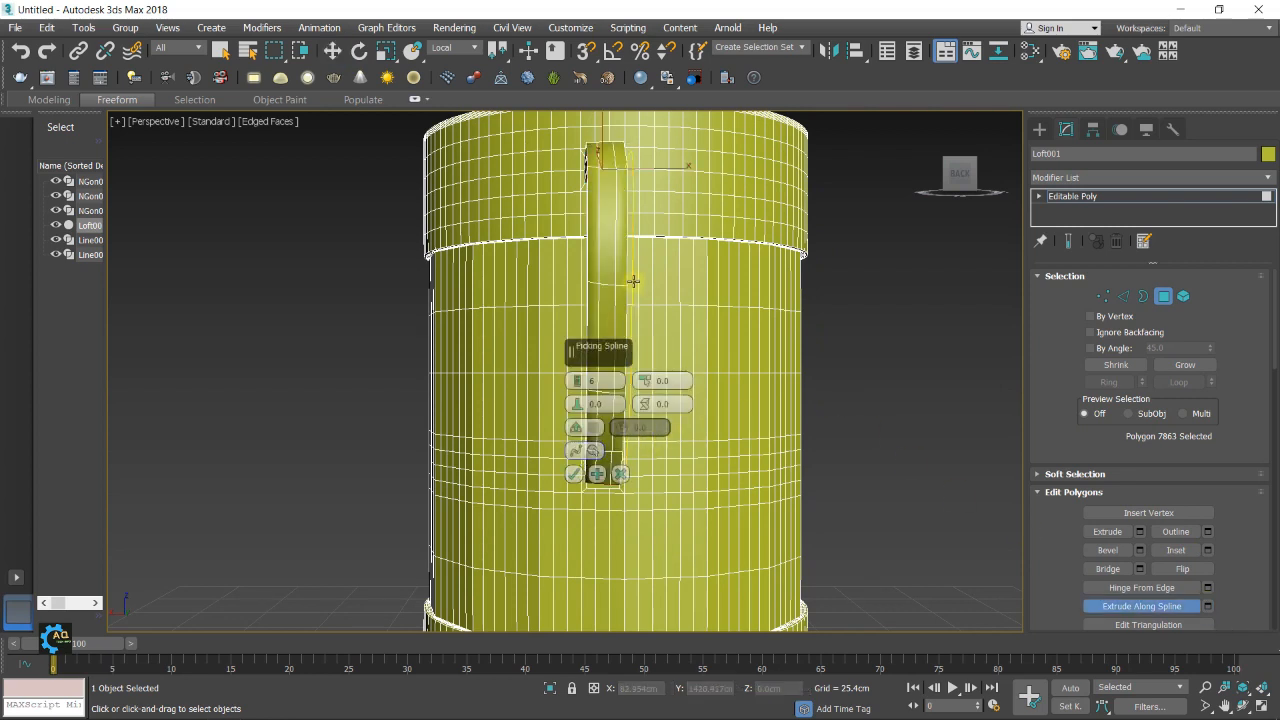
left_click(633, 281)
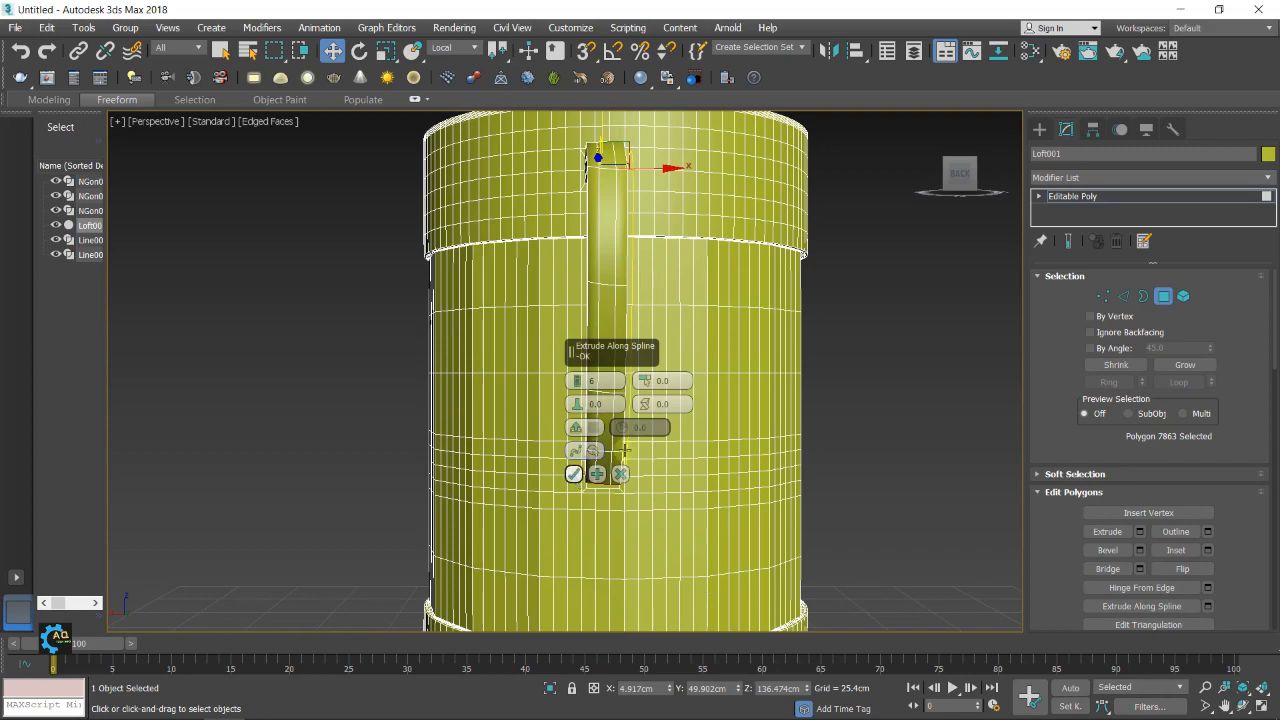
Set the handle extrusion to 25 segments
mouse_move(800, 484)
middle_mouse_down("alt")
mouse_move(902, 489)
mouse_move(815, 494)
middle_mouse_up("alt")
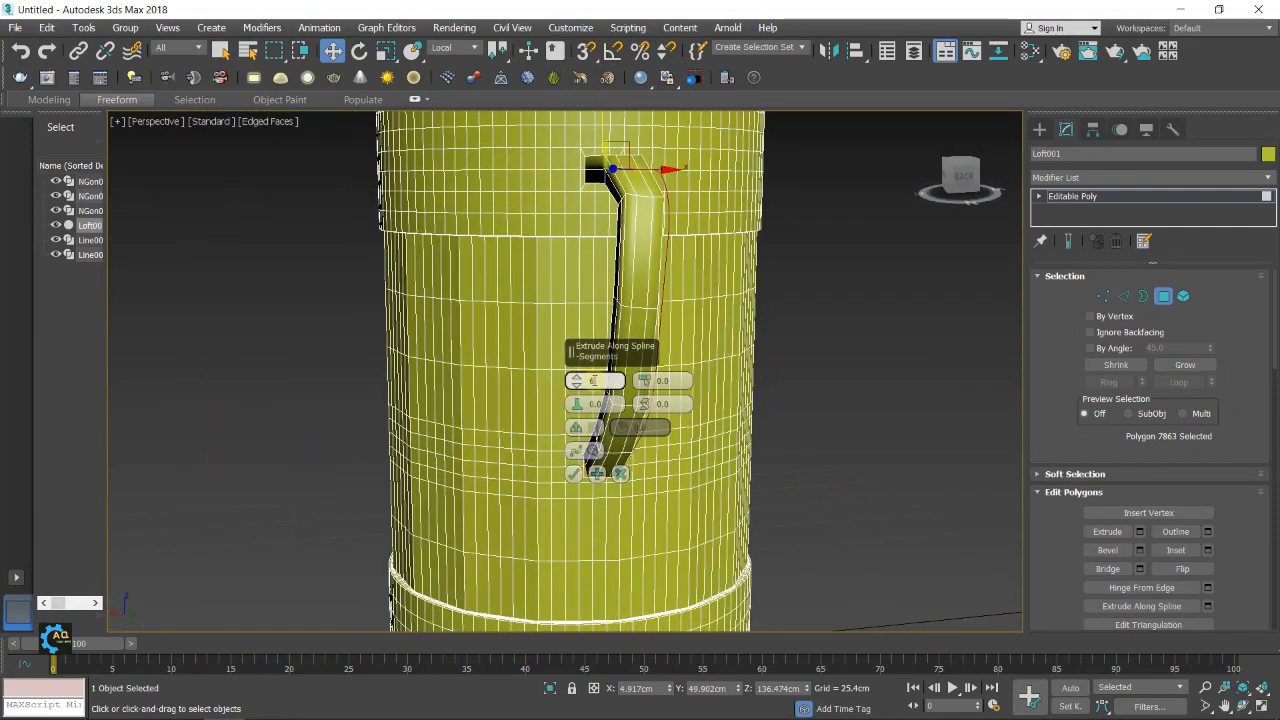
left_click_drag(576, 382, 576, 365)
middle_click_drag(794, 371, 875, 370, "alt")
left_click_drag(580, 386, 580, 337)
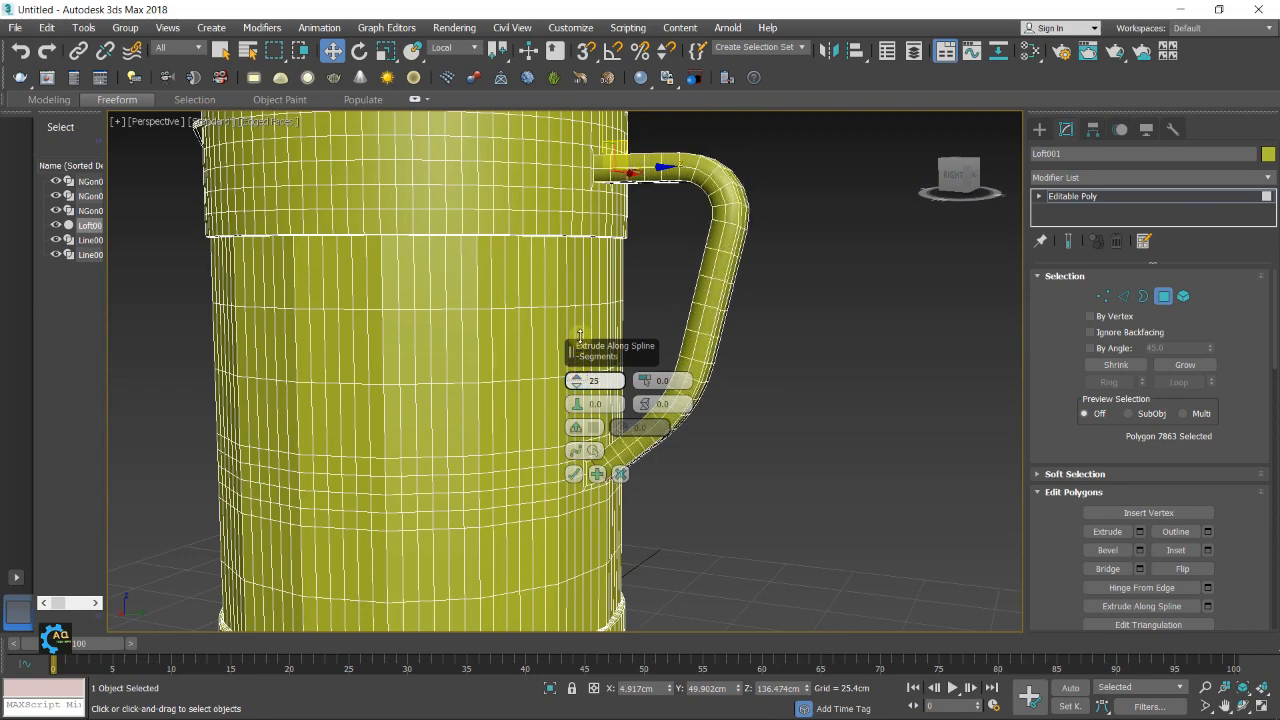
Set the handle extrusion's taper curve to 2.5
middle_click_drag(838, 386, 860, 368, "alt")
left_click_drag(576, 404, 576, 401)
middle_click_drag(737, 391, 650, 416, "alt")
left_click_drag(576, 403, 576, 402)
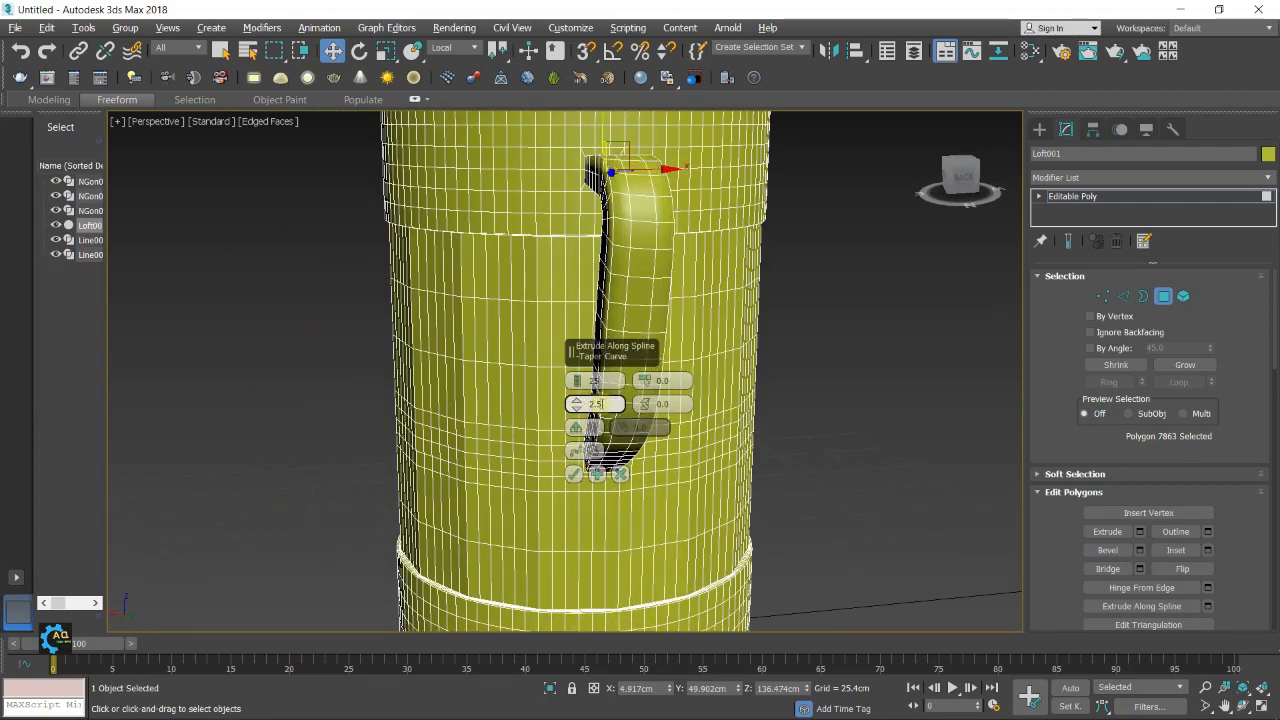
Set the handle extrusion's taper curve to 2.0 and accept the extrusion along the spline
middle_click_drag(766, 449, 601, 427, "alt")
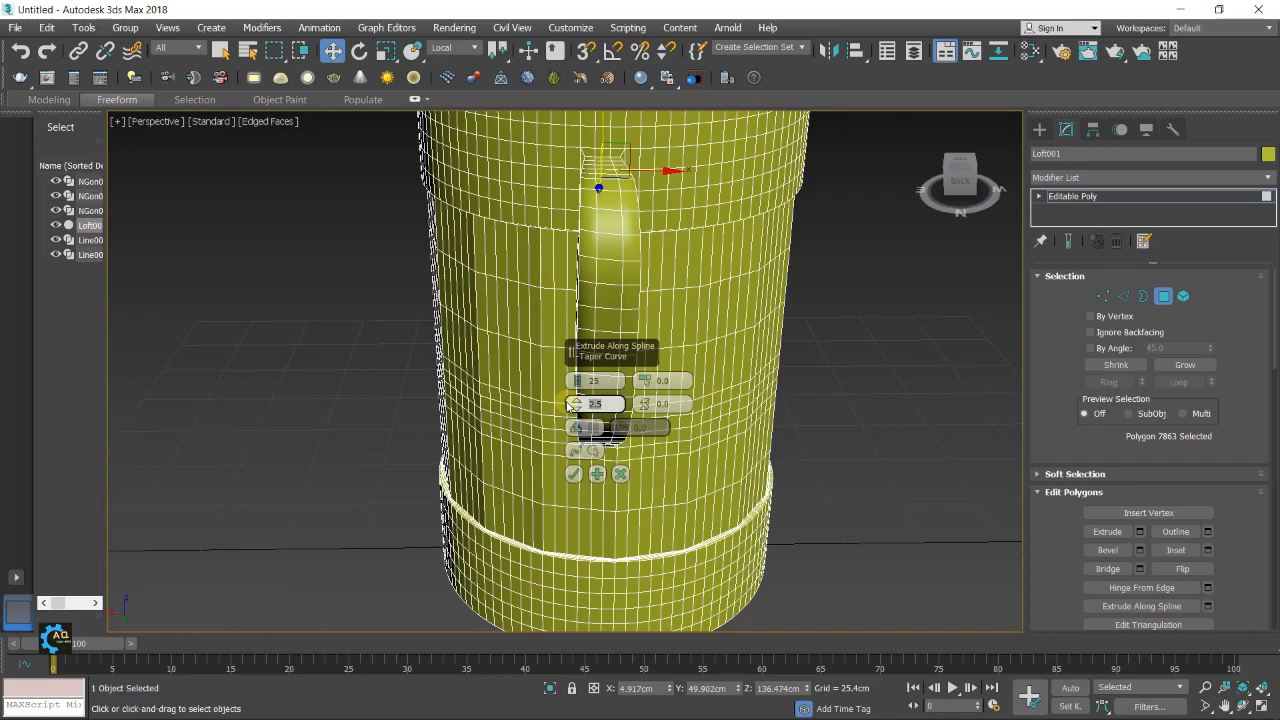
left_click_drag(569, 404, 569, 405)
middle_click_drag(760, 271, 850, 236, "alt")
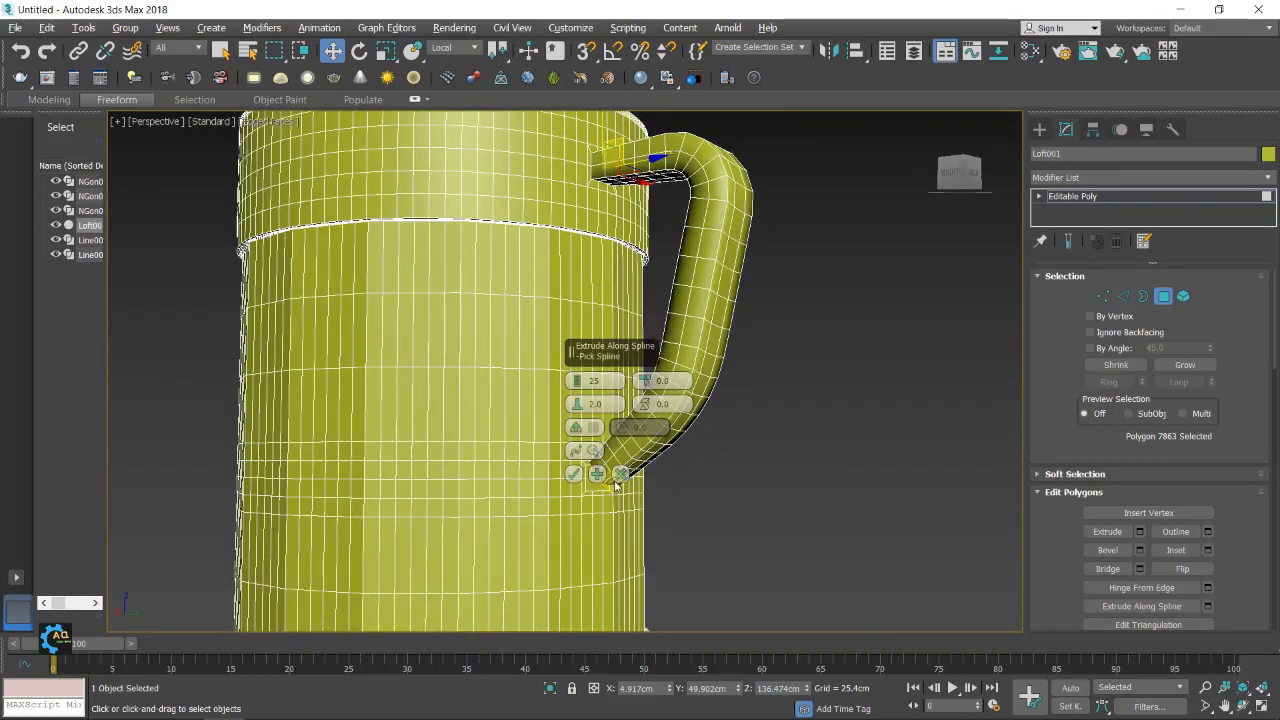
left_click(573, 473)
Bridge the polygon at the handle's lower end to the inset polygon on the jug wall, then leave polygon editing
scroll(700, 424, "up", 5)
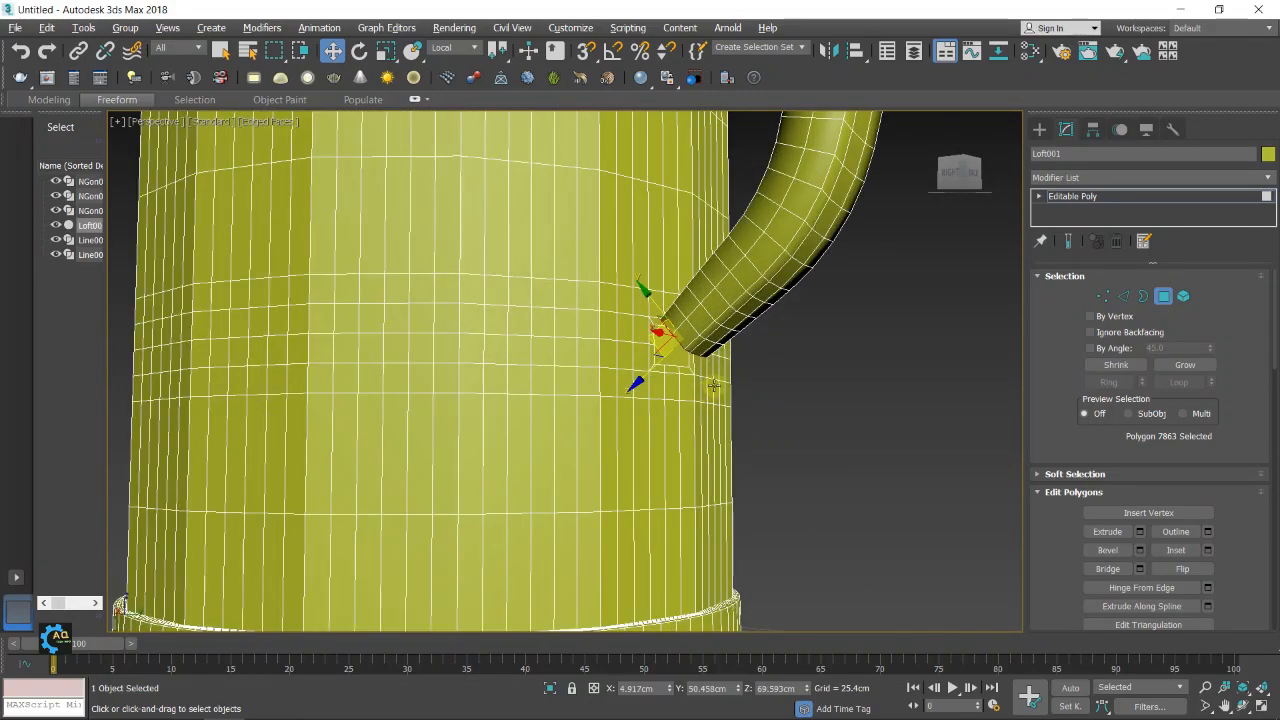
middle_click_drag(765, 418, 786, 379, "alt")
scroll(700, 353, "up", 2)
scroll(696, 353, "up", 2)
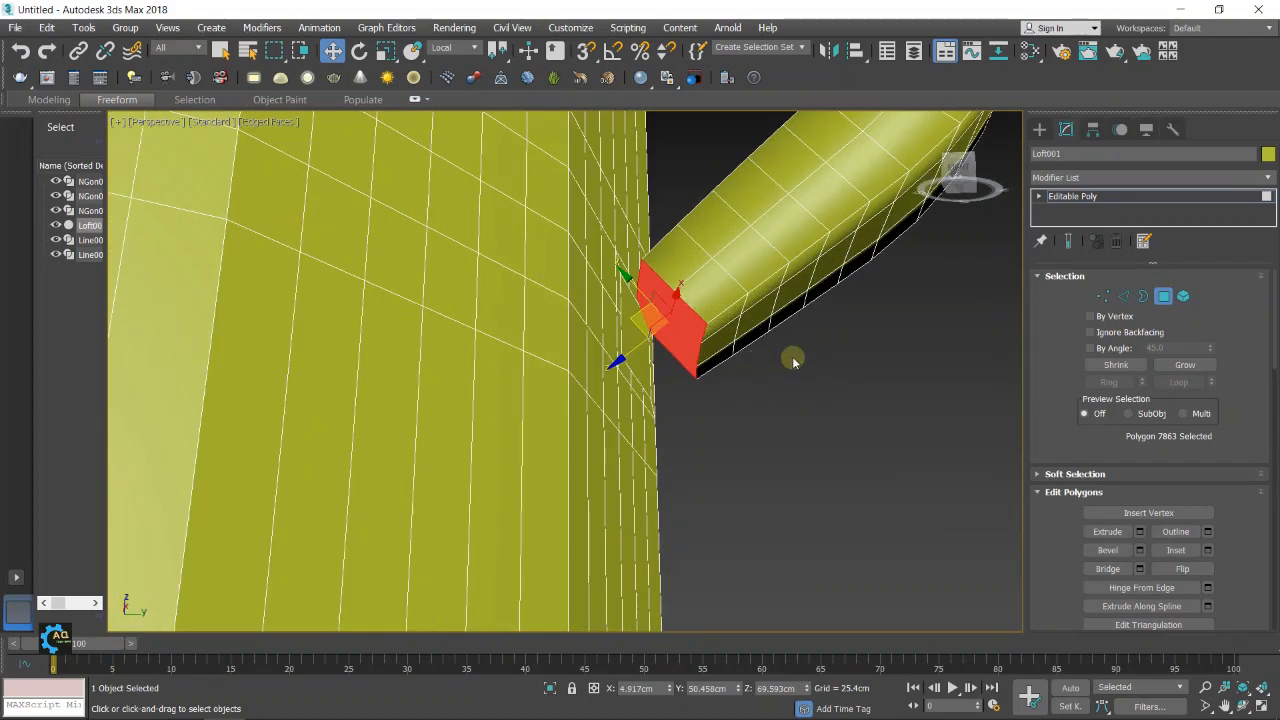
left_click(1124, 572)
middle_click_drag(829, 509, 671, 357, "alt")
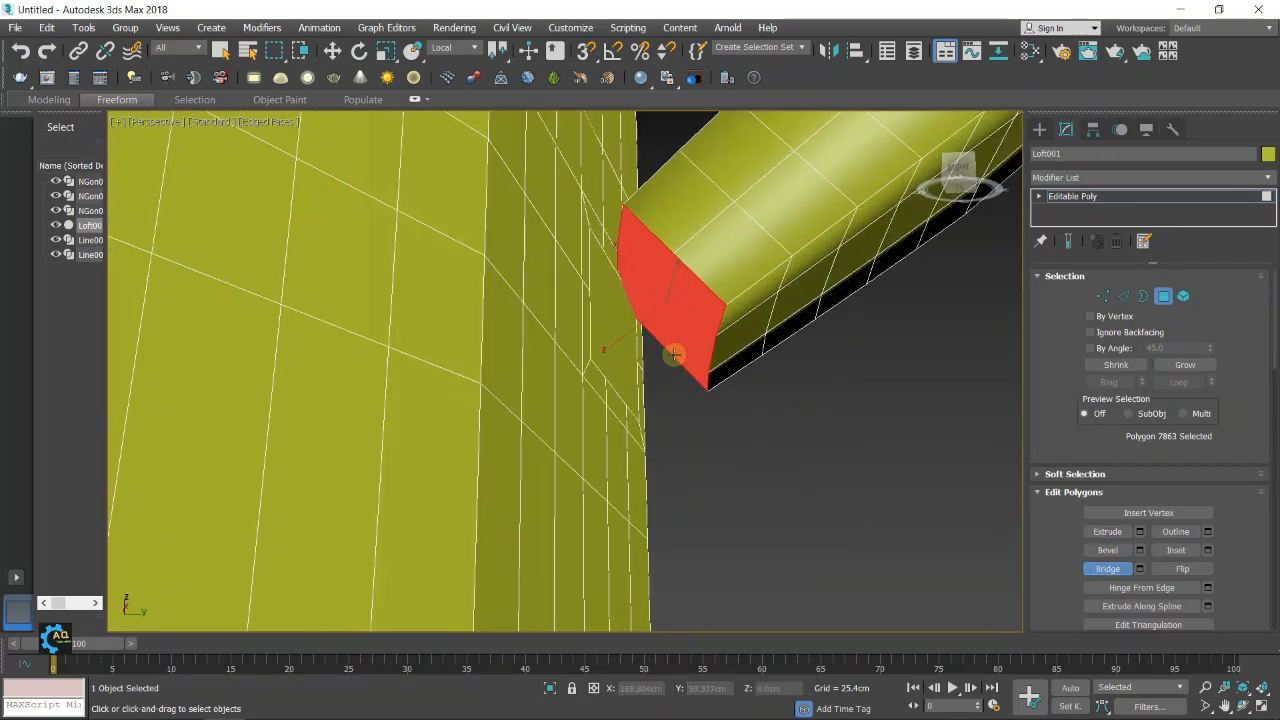
left_click(598, 341)
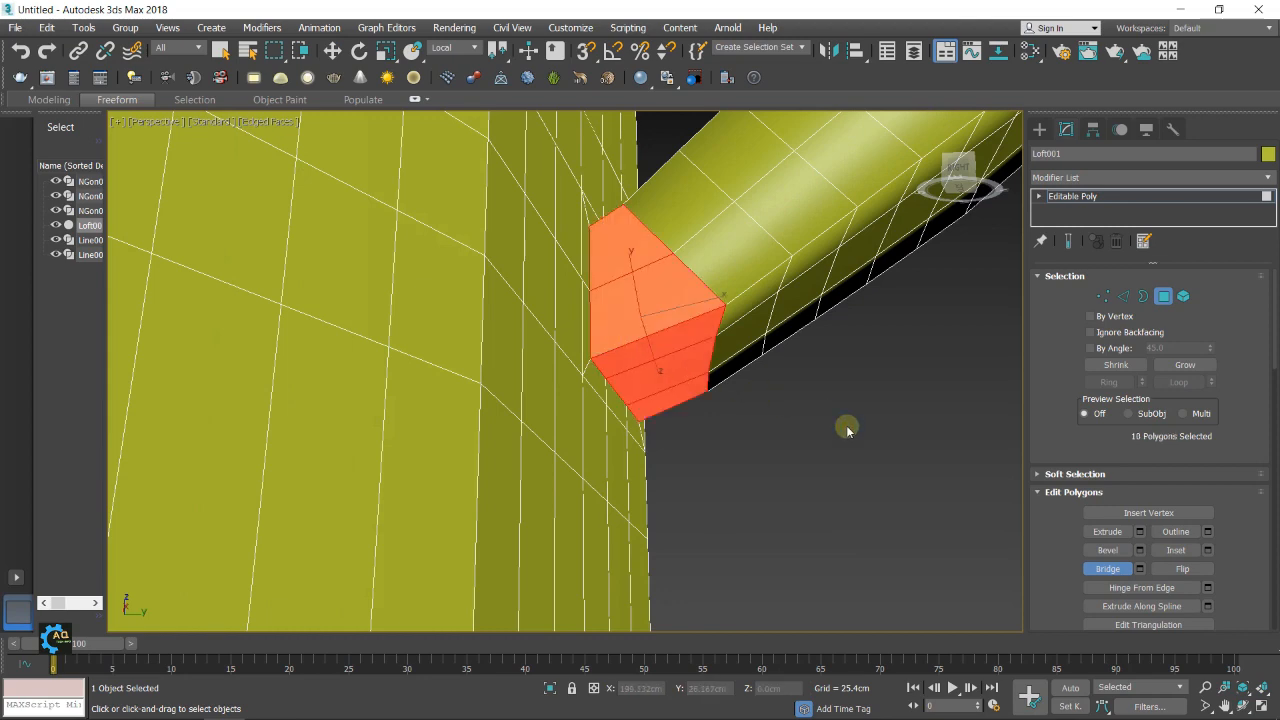
scroll(847, 428, "down", 6)
middle_click_drag(816, 445, 958, 381, "alt")
left_click(1111, 574)
scroll(904, 428, "down", 6)
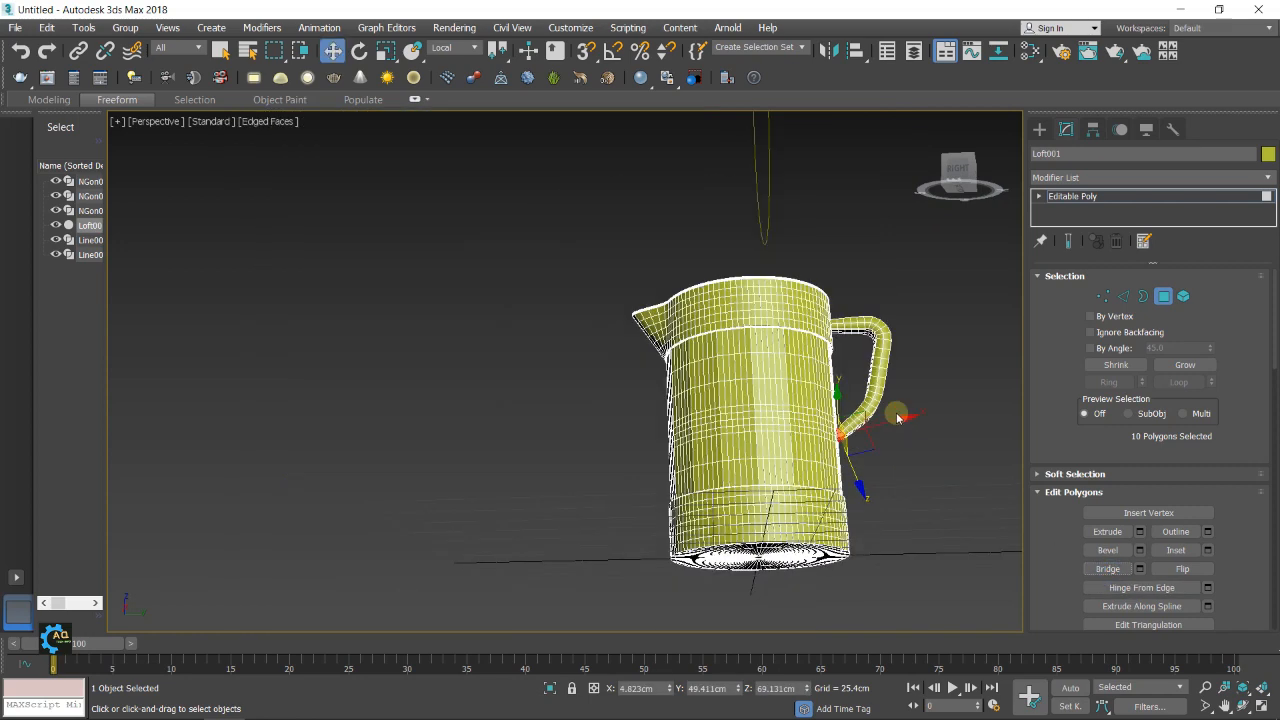
middle_click_drag(897, 417, 860, 448)
left_click(1035, 128)
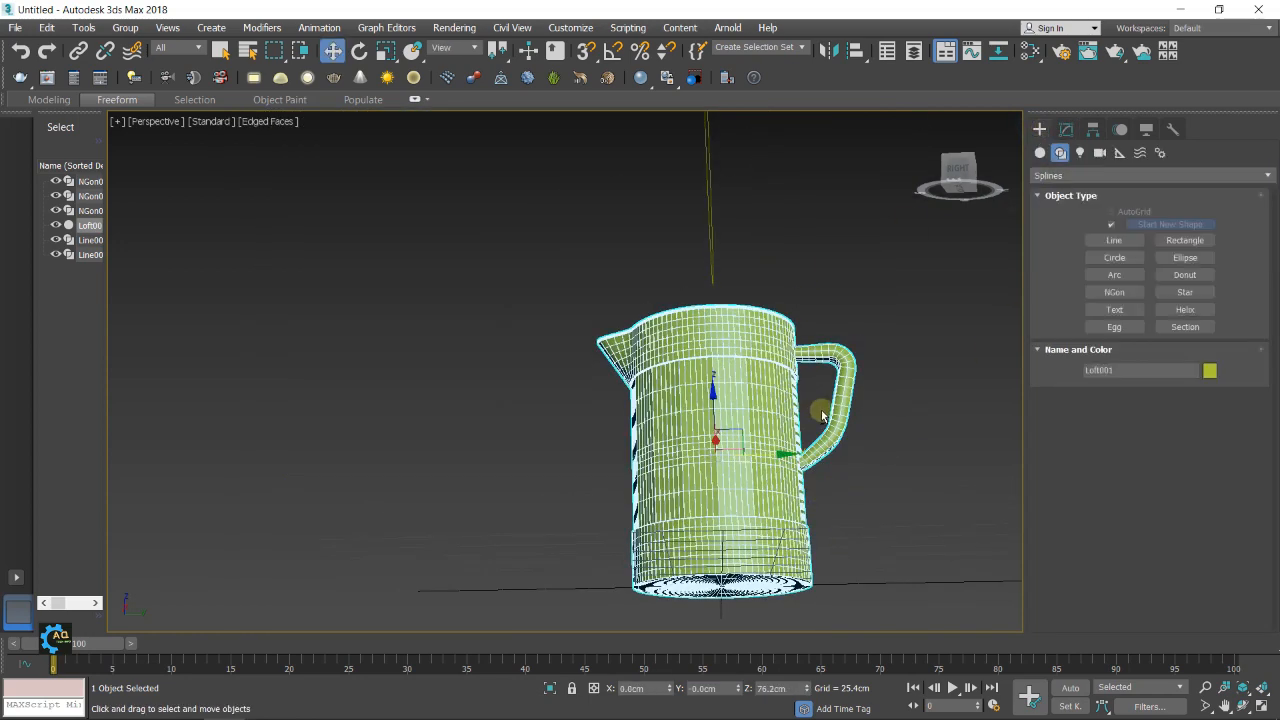
Select an inner and an outer edge on the jug's top rim and extend both to full loops
middle_click_drag(820, 409, 786, 464, "alt")
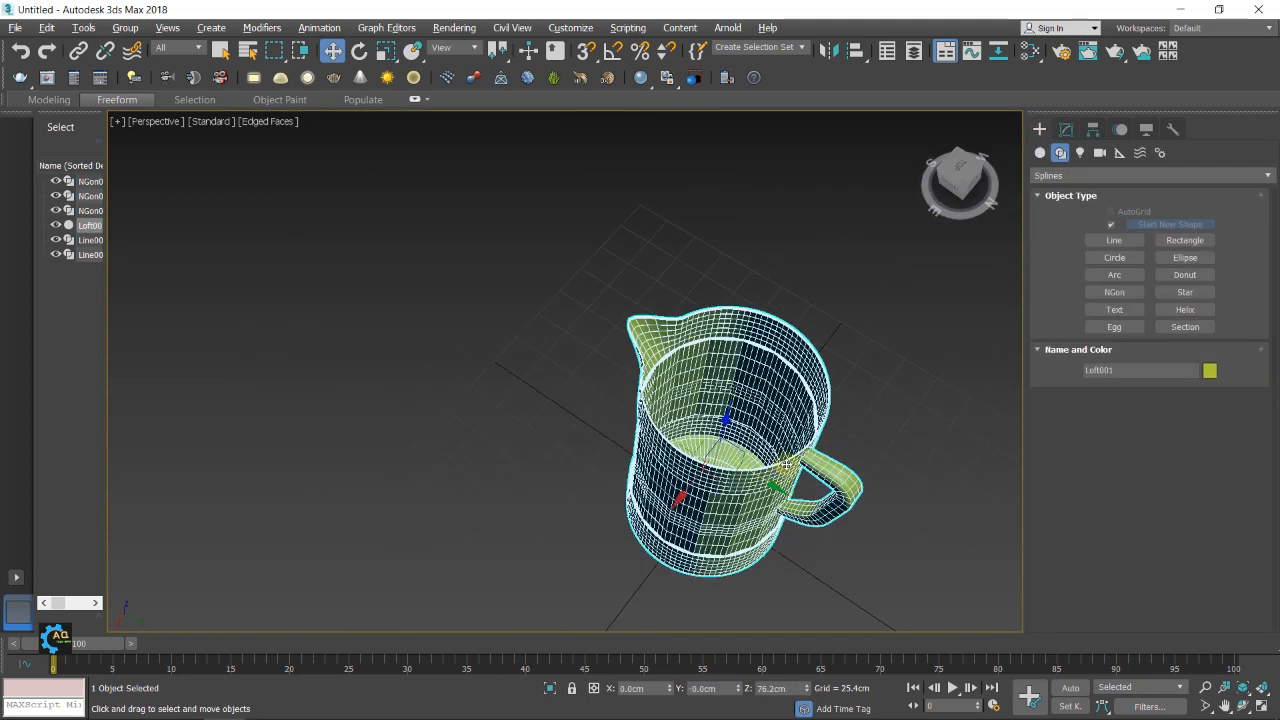
scroll(846, 386, "up", 5)
scroll(780, 369, "up", 4)
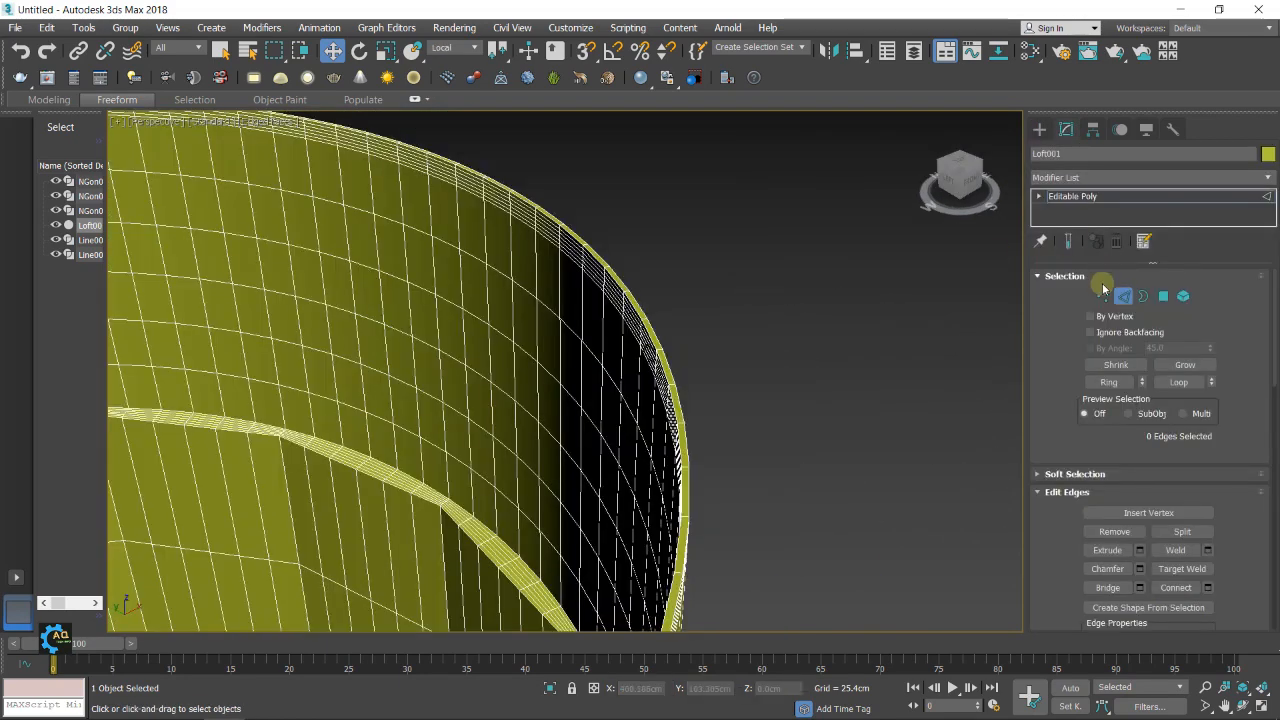
left_click(1123, 296)
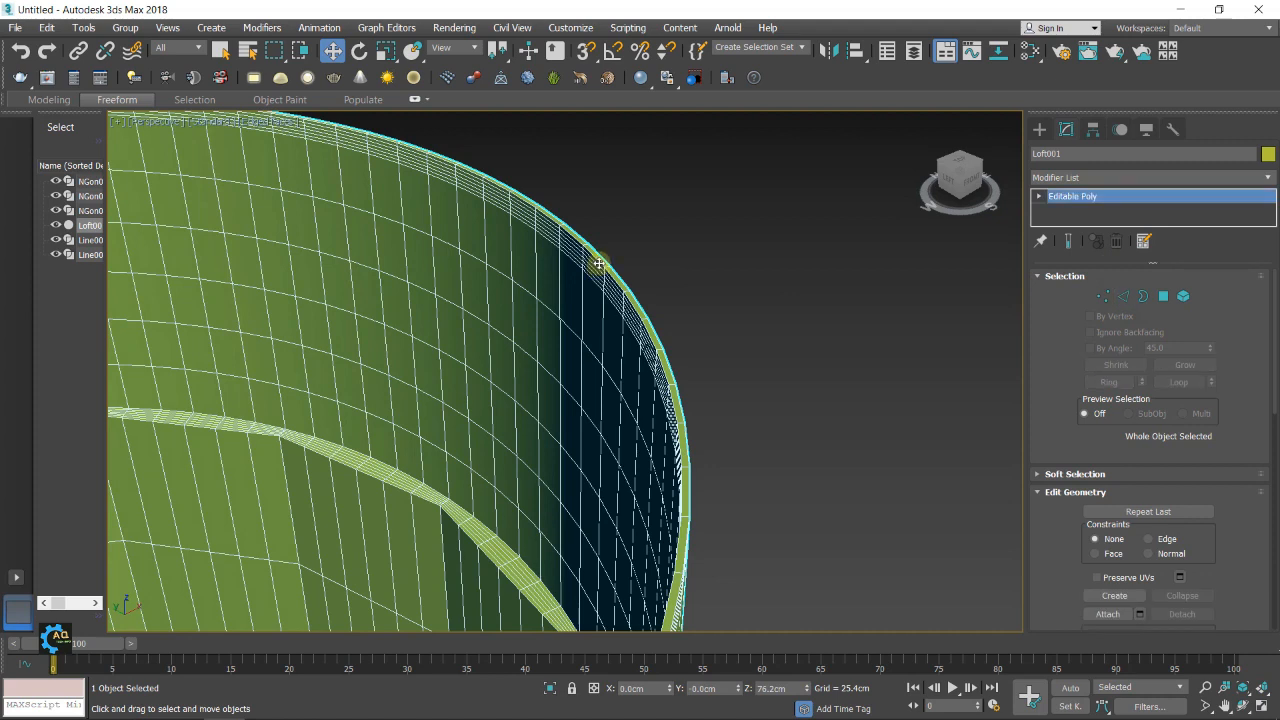
left_click(1124, 297)
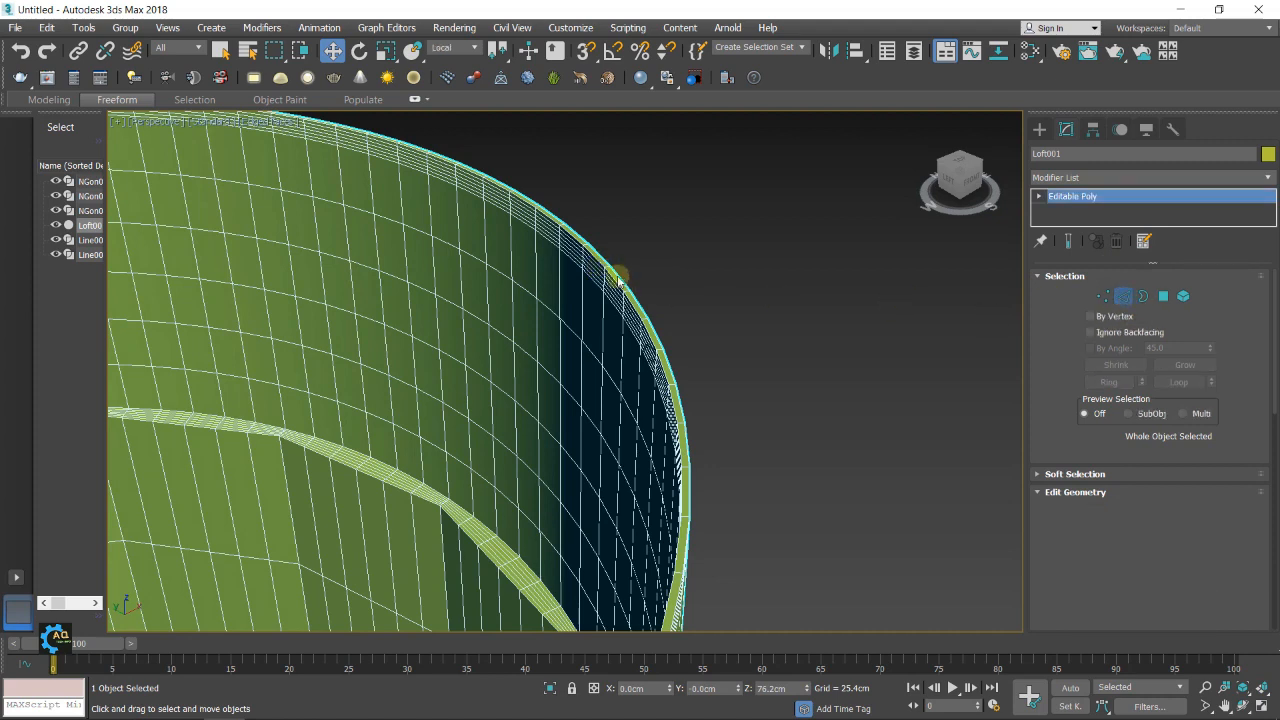
left_click(614, 279)
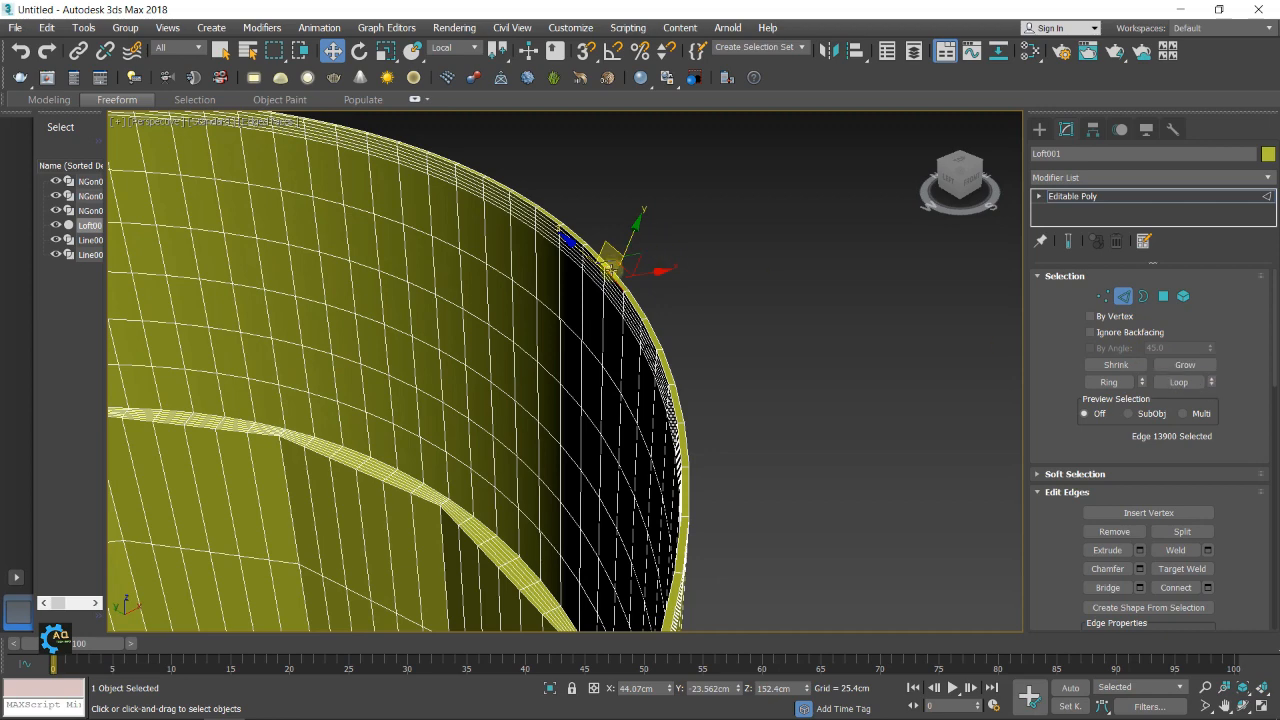
scroll(611, 270, "up", 1)
scroll(620, 280, "up", 1)
scroll(621, 280, "down", 1)
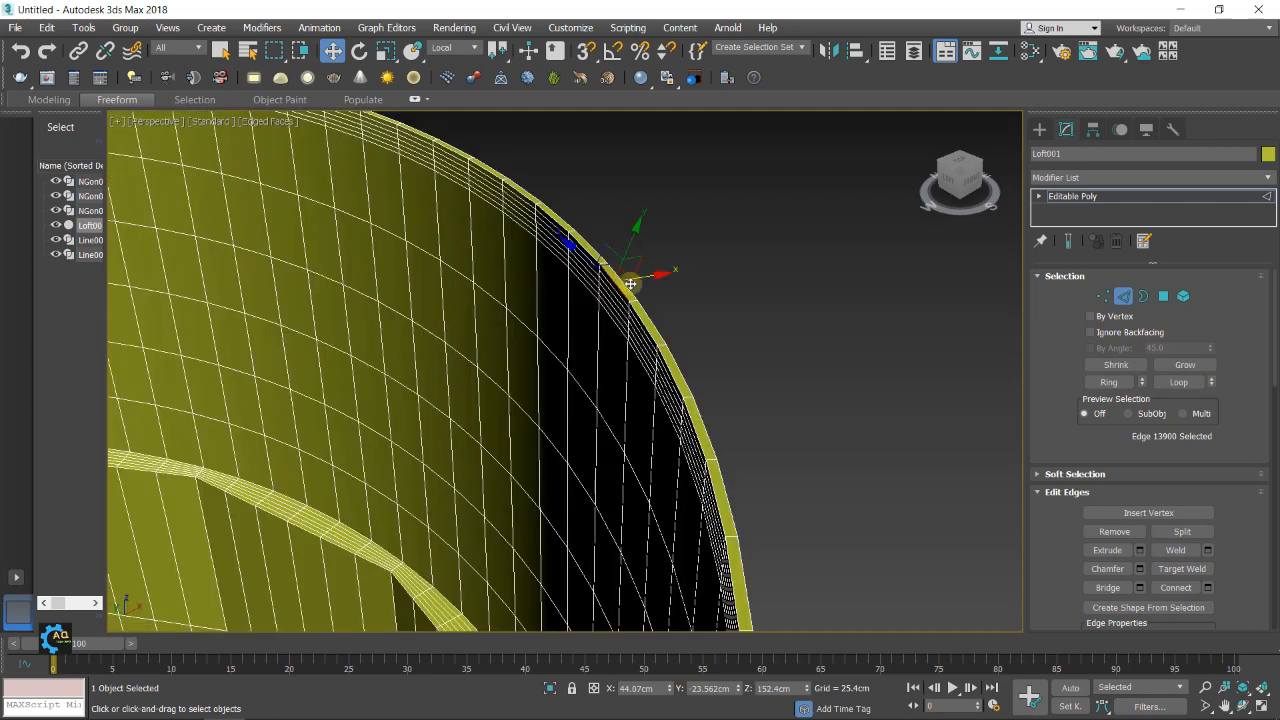
left_click(628, 287, "ctrl")
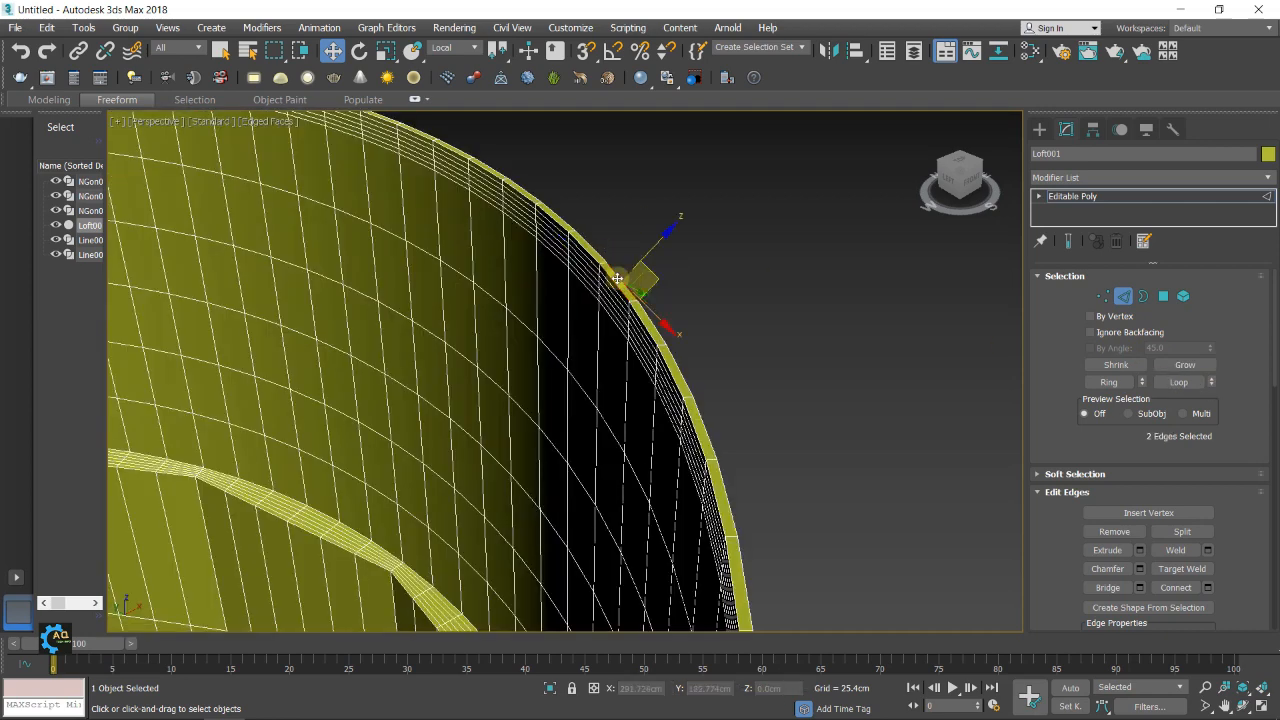
left_click(1177, 386)
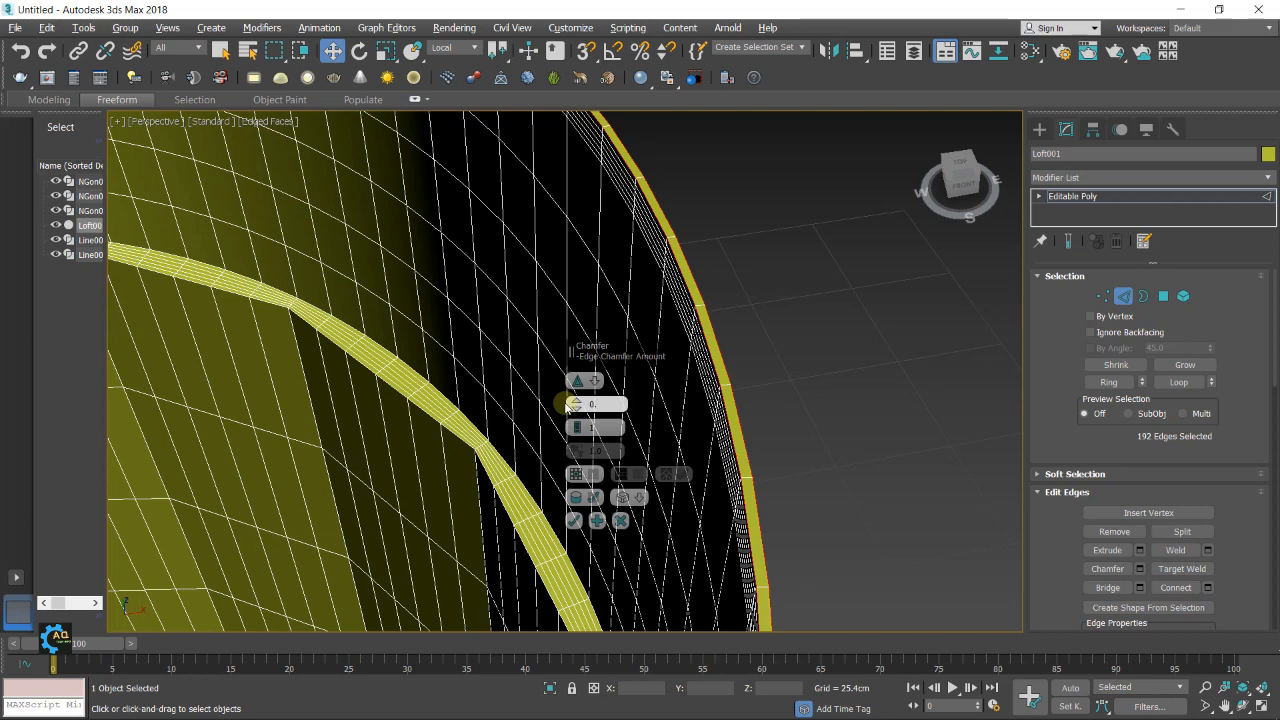
Chamfer the selected rim edge loops by 0.1 cm and clear the edge selection
key("Return")
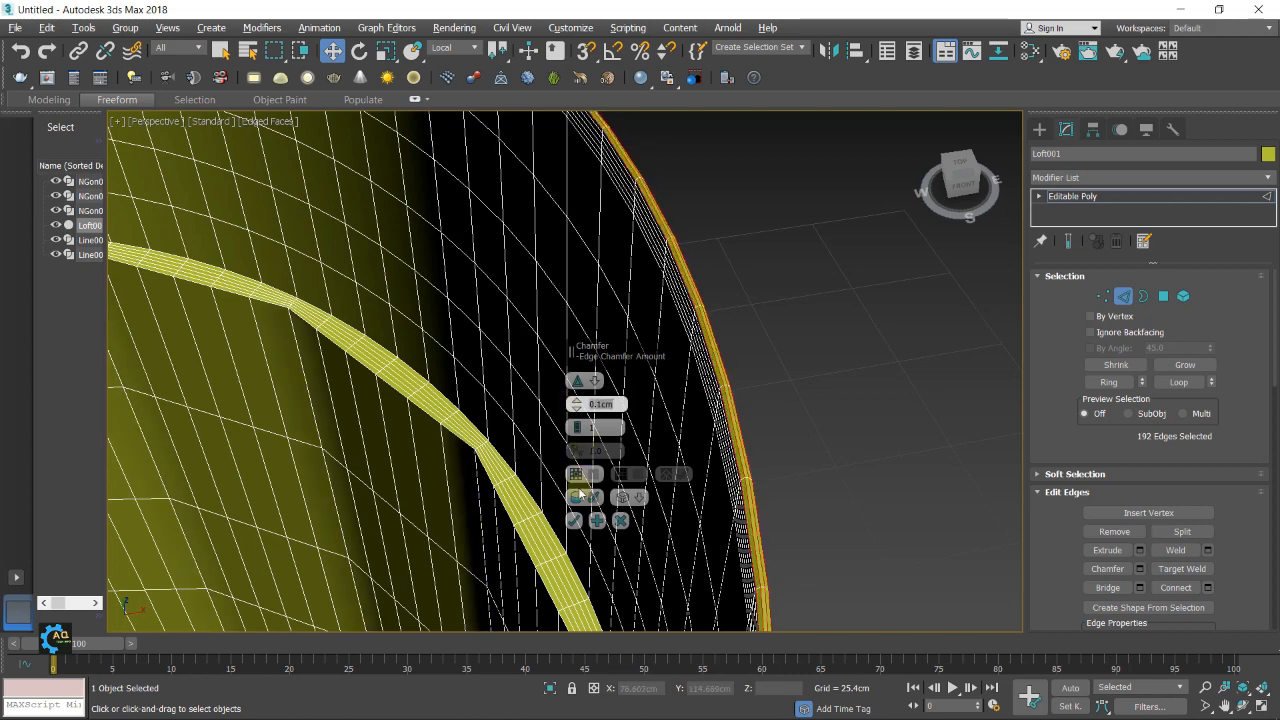
left_click(574, 520)
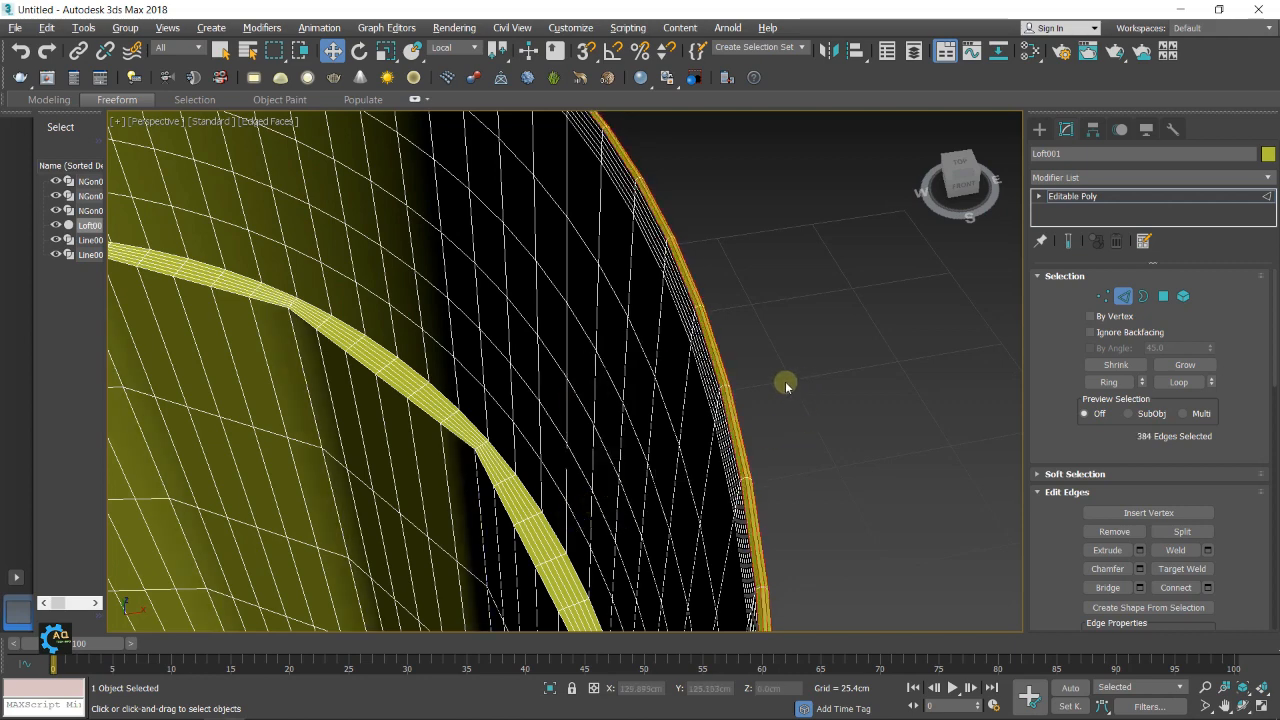
scroll(786, 387, "down", 5)
left_click(826, 413)
scroll(797, 381, "up", 3)
scroll(797, 383, "down", 4)
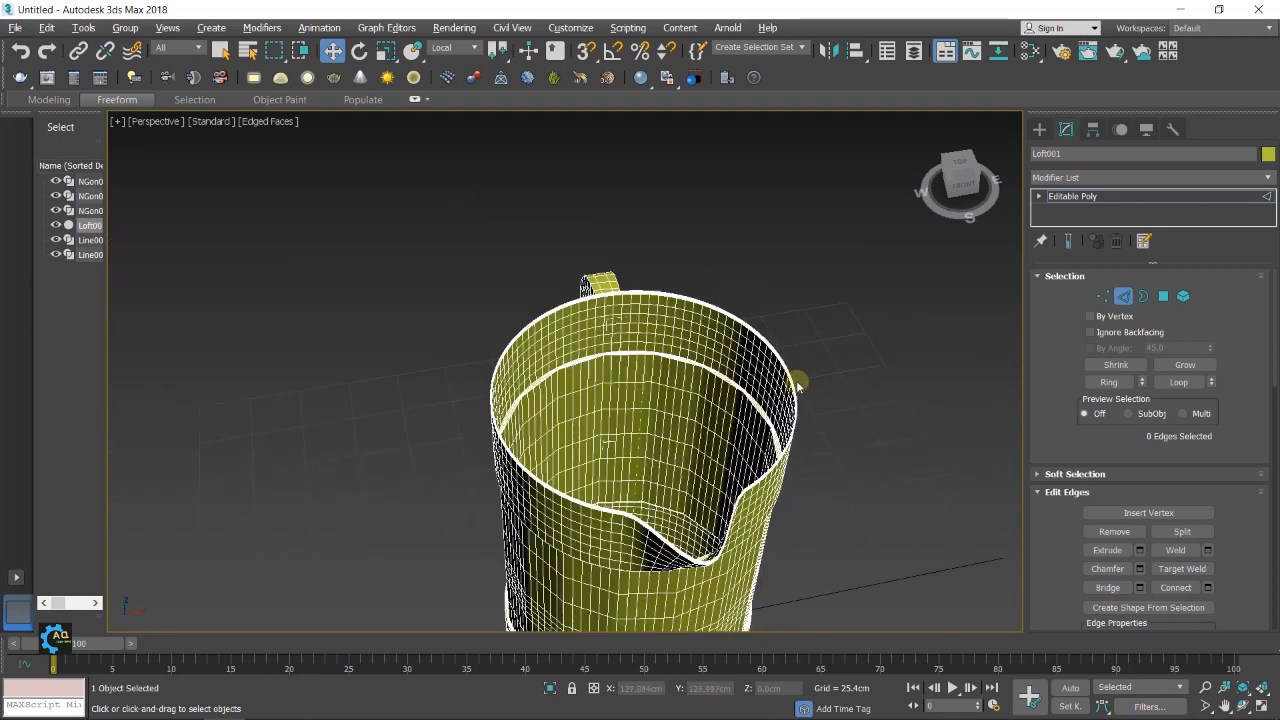
Select the ring of cross edges along the outer half of the handle's side and connect them with one segment
middle_click_drag(796, 378, 1056, 437, "alt")
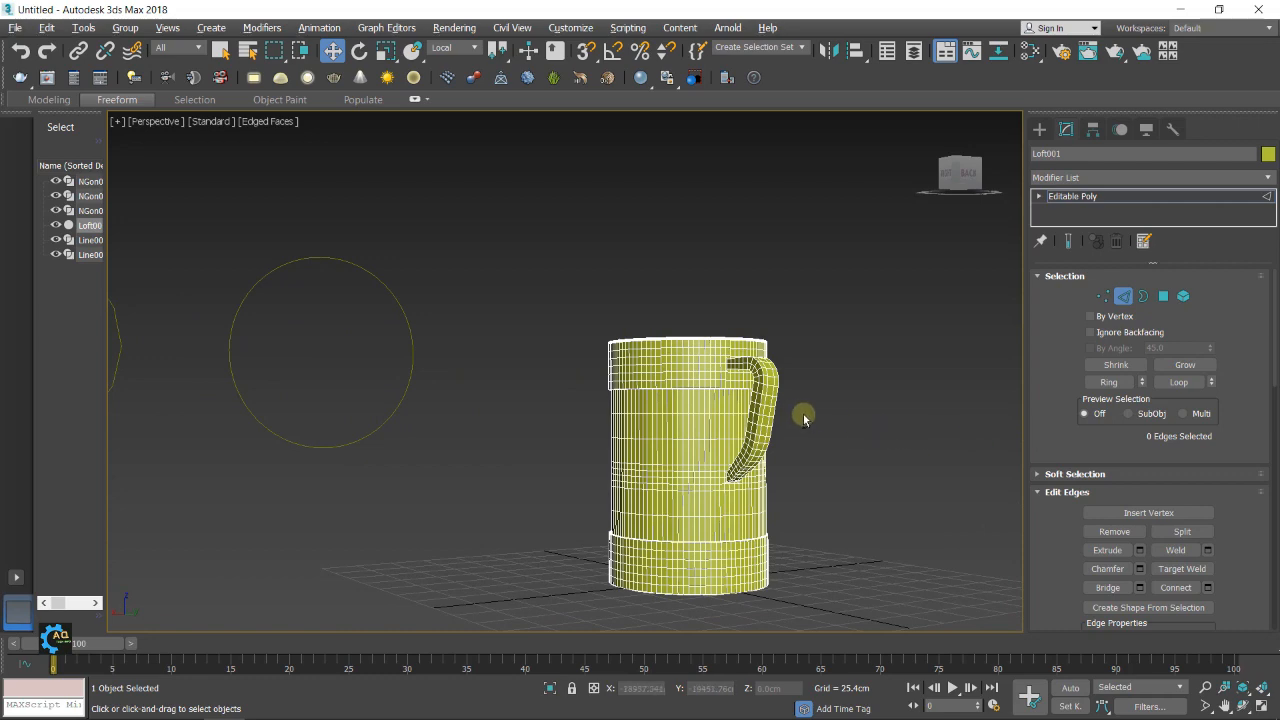
middle_click_drag(803, 413, 843, 390, "alt")
scroll(818, 391, "up", 6)
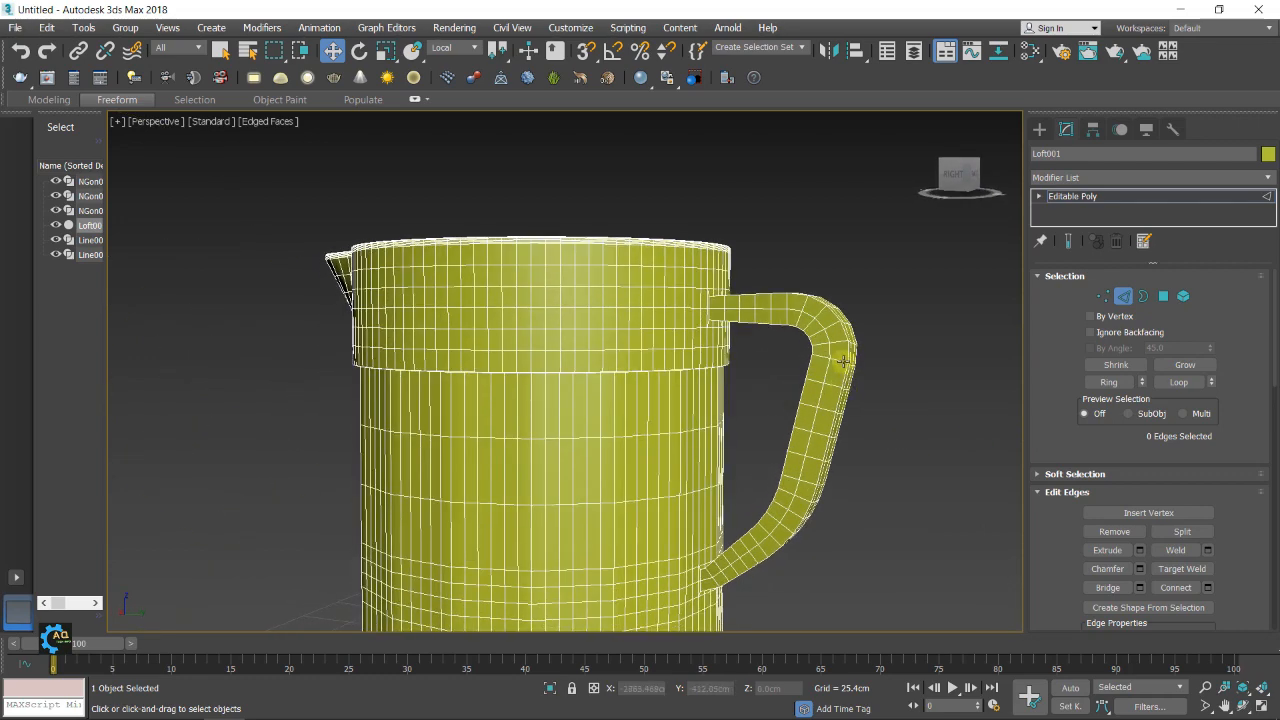
left_click(838, 361)
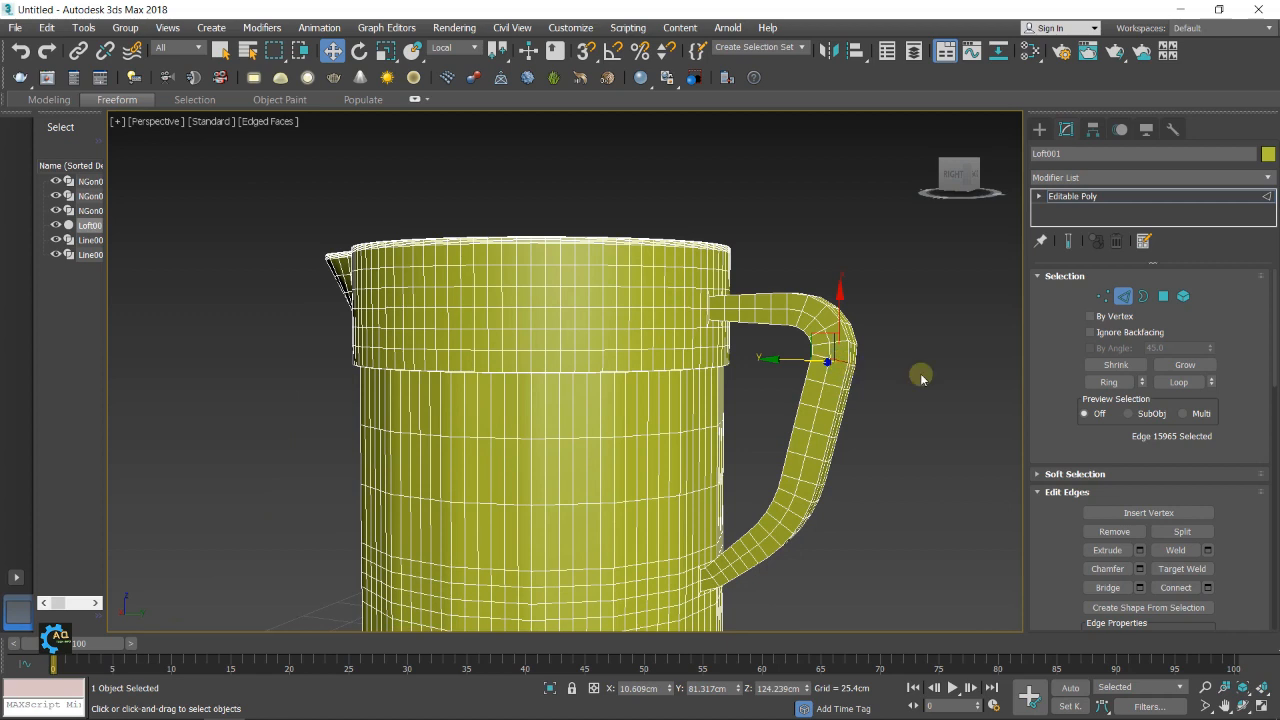
left_click(1110, 382)
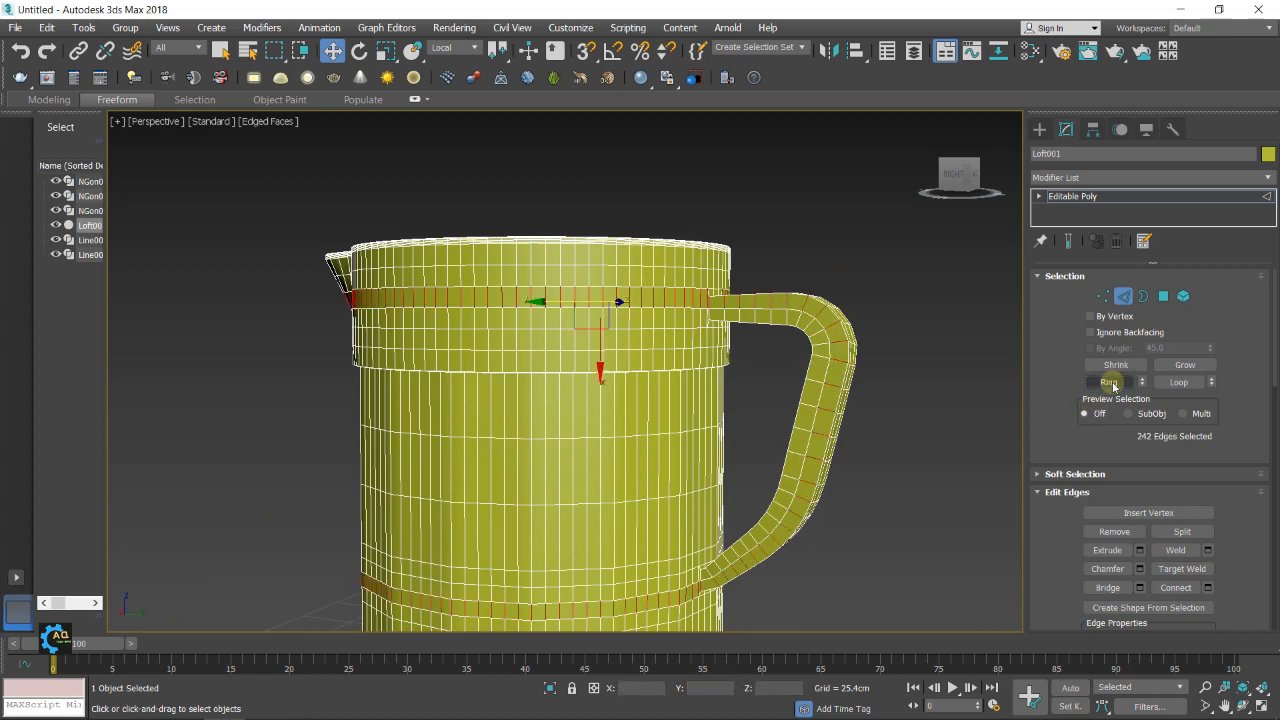
left_click(1208, 588)
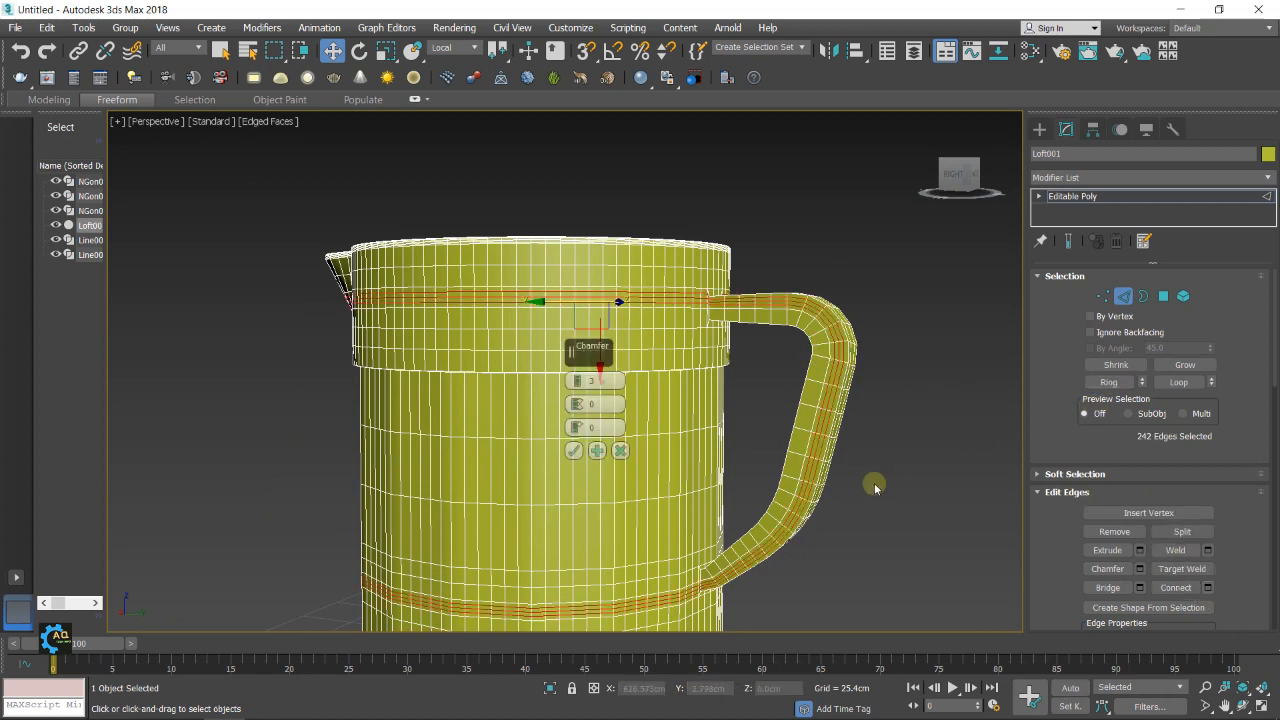
left_click(578, 386)
left_click(577, 385)
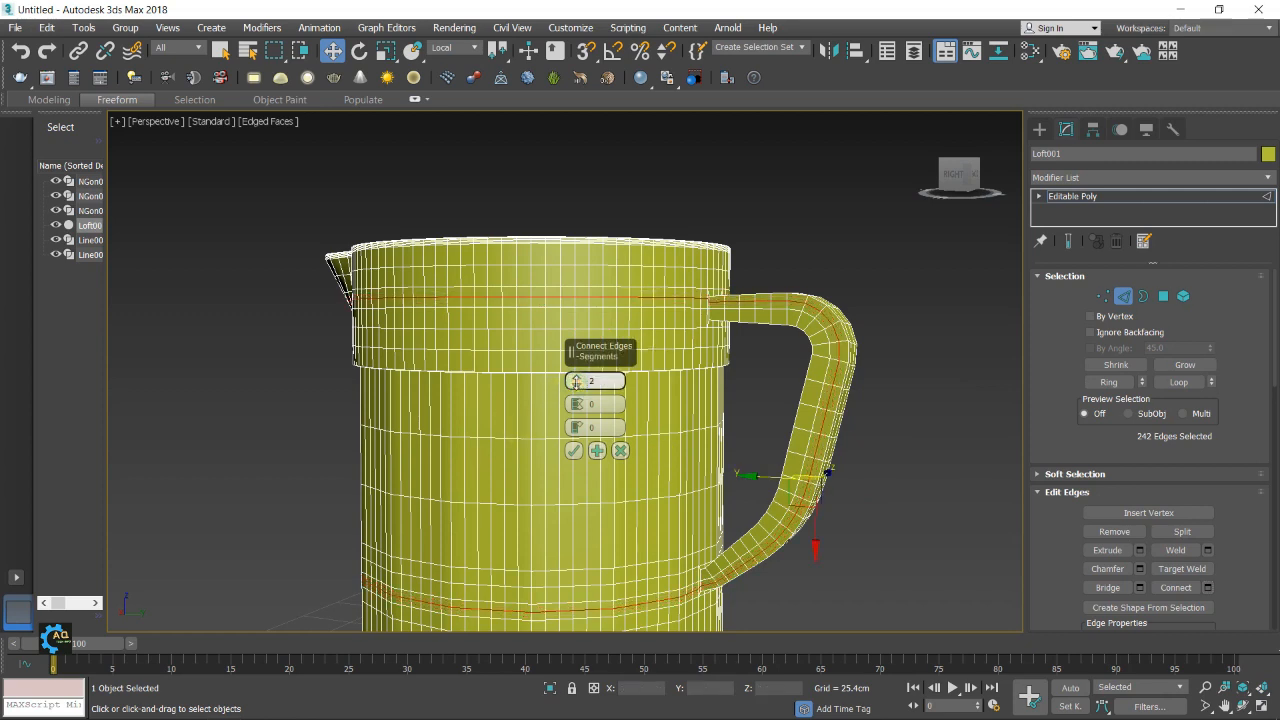
left_click(573, 451)
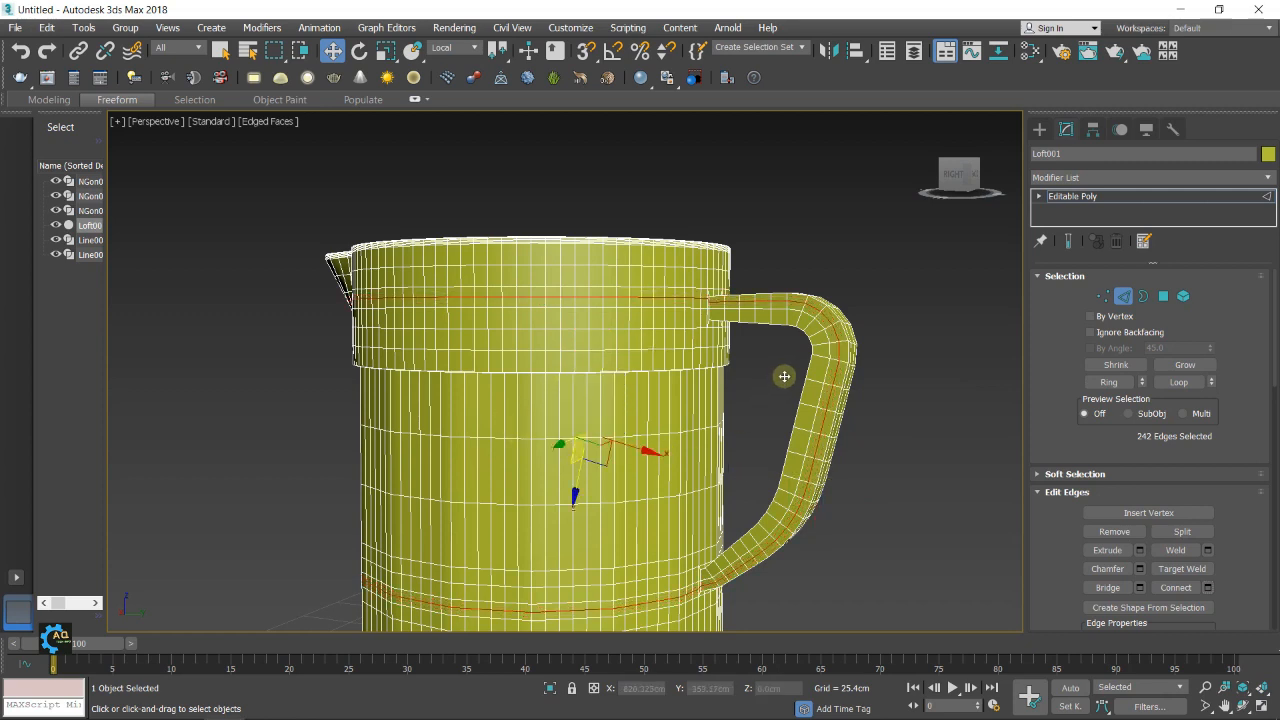
Connect the ring of cross edges along the inner half of the handle's side with one segment, then deselect
left_click(821, 360)
left_click(1092, 382)
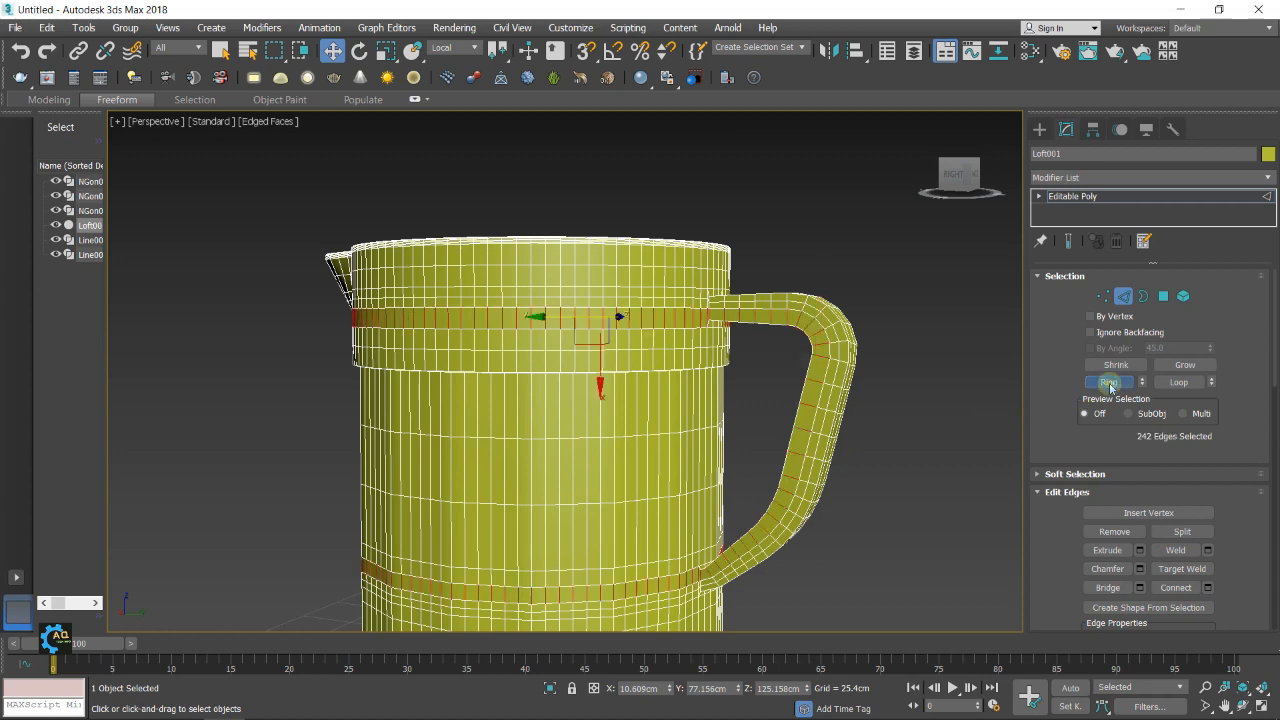
left_click(1208, 588)
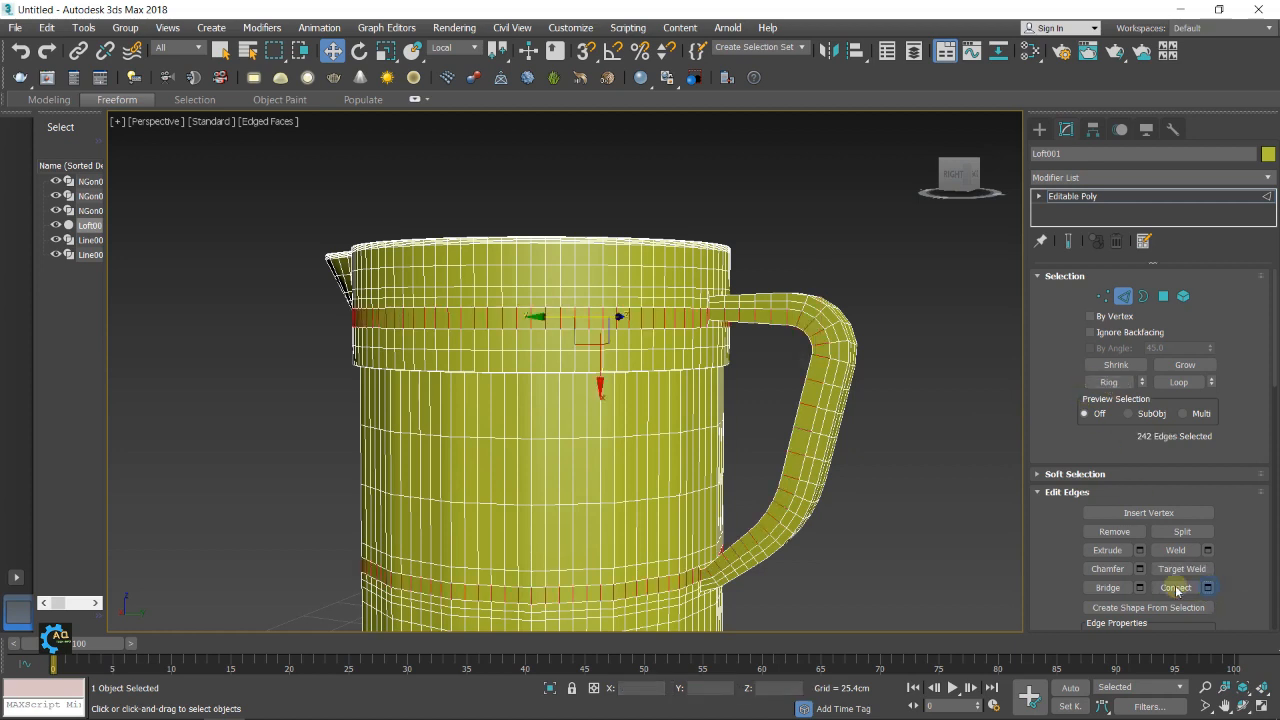
left_click(575, 446)
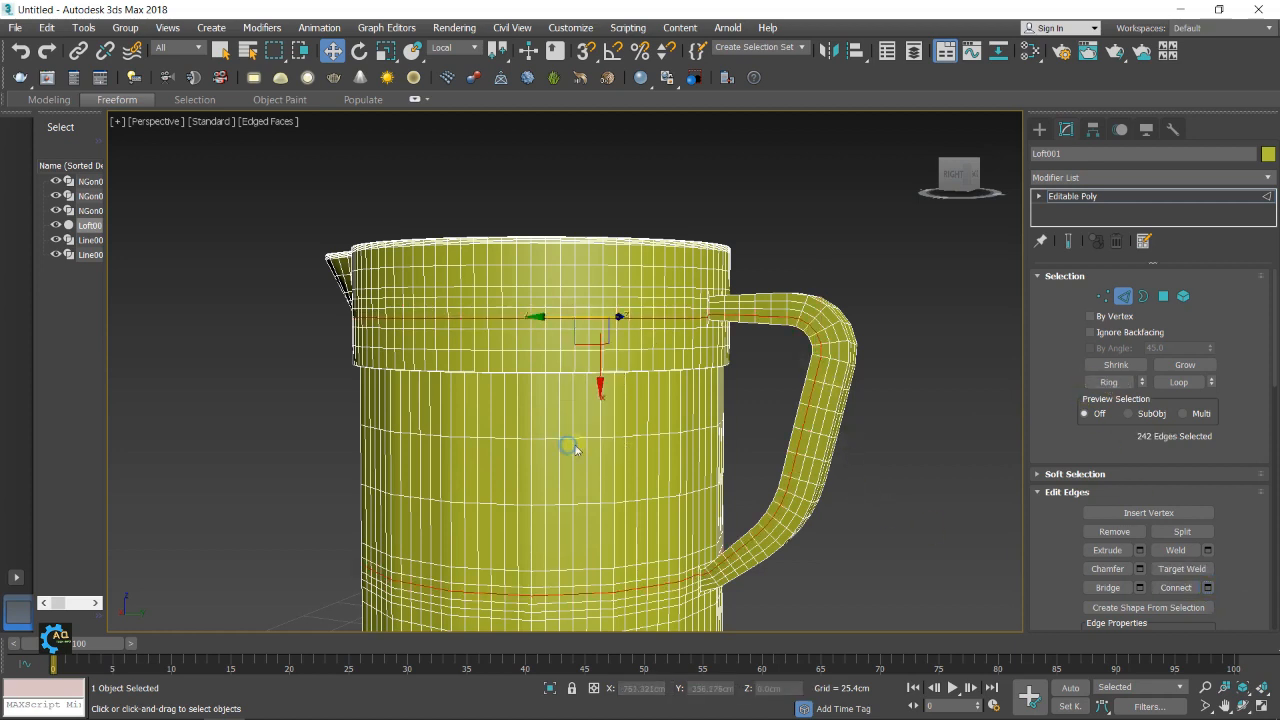
middle_click_drag(720, 428, 853, 409, "alt")
left_click(845, 410)
Apply a TurboSmooth modifier to the whole jug
middle_click_drag(782, 432, 856, 398, "alt")
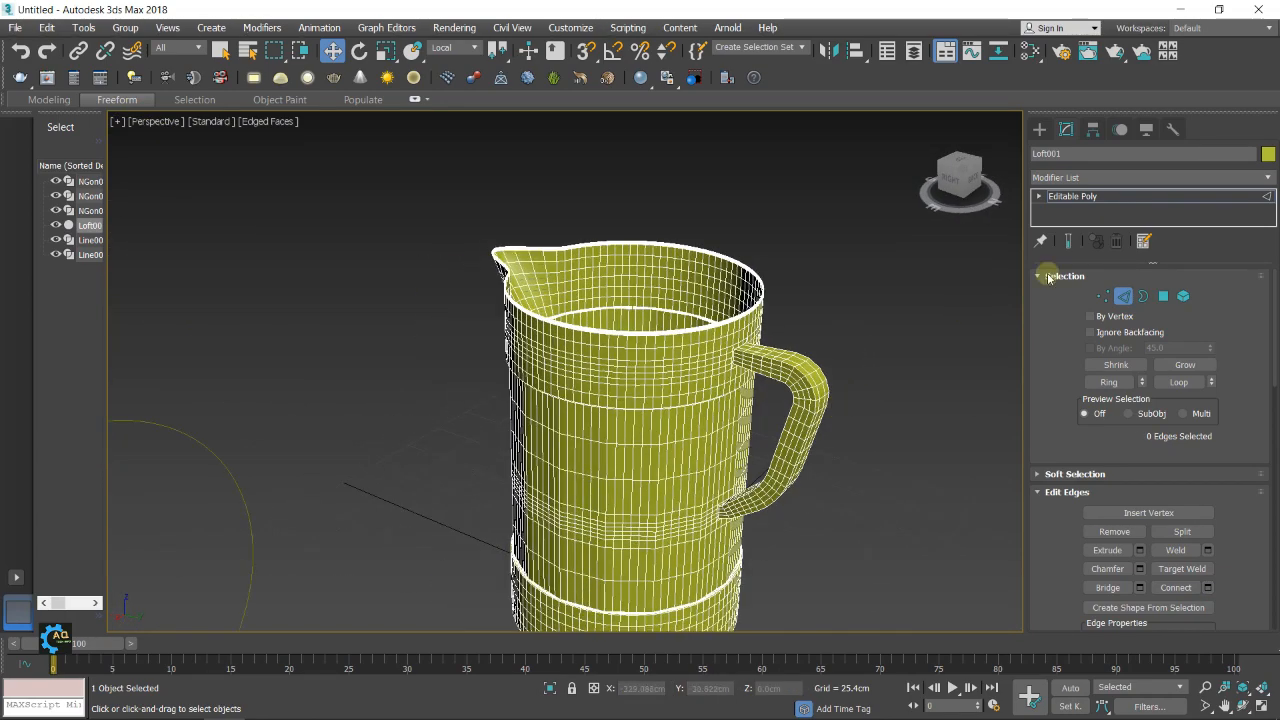
left_click(1268, 178)
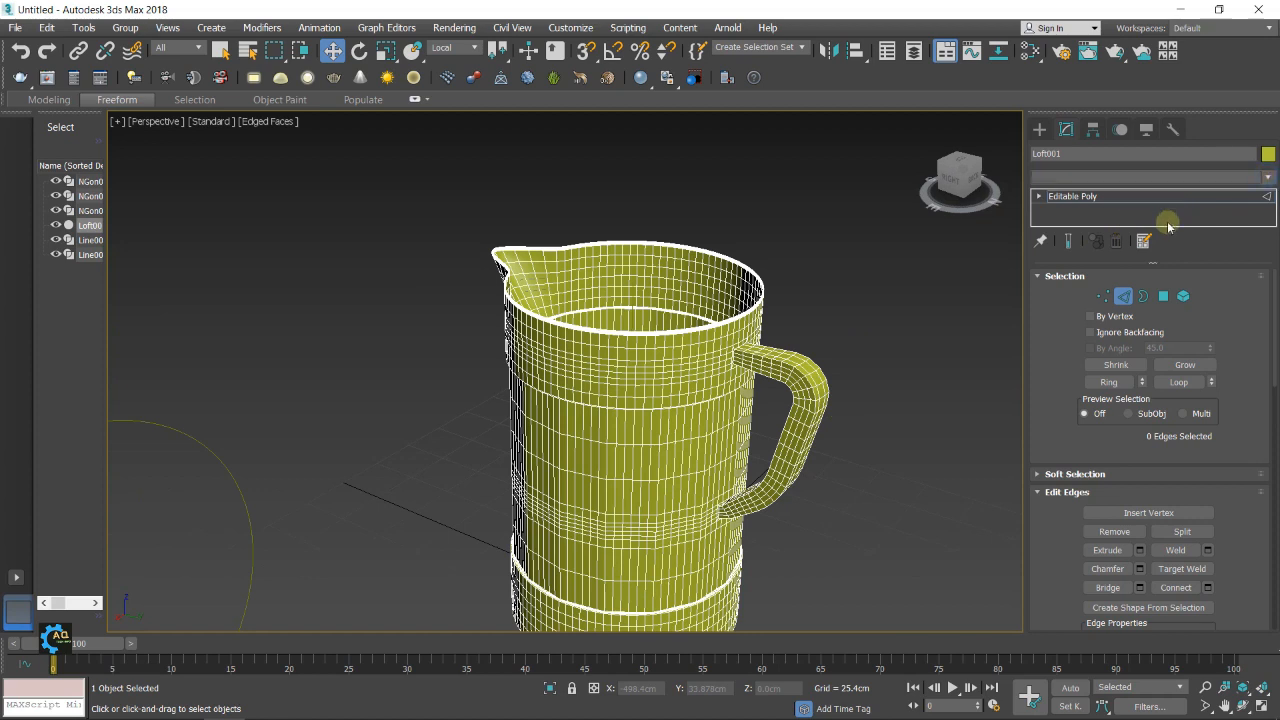
scroll(1104, 341, "down", 18)
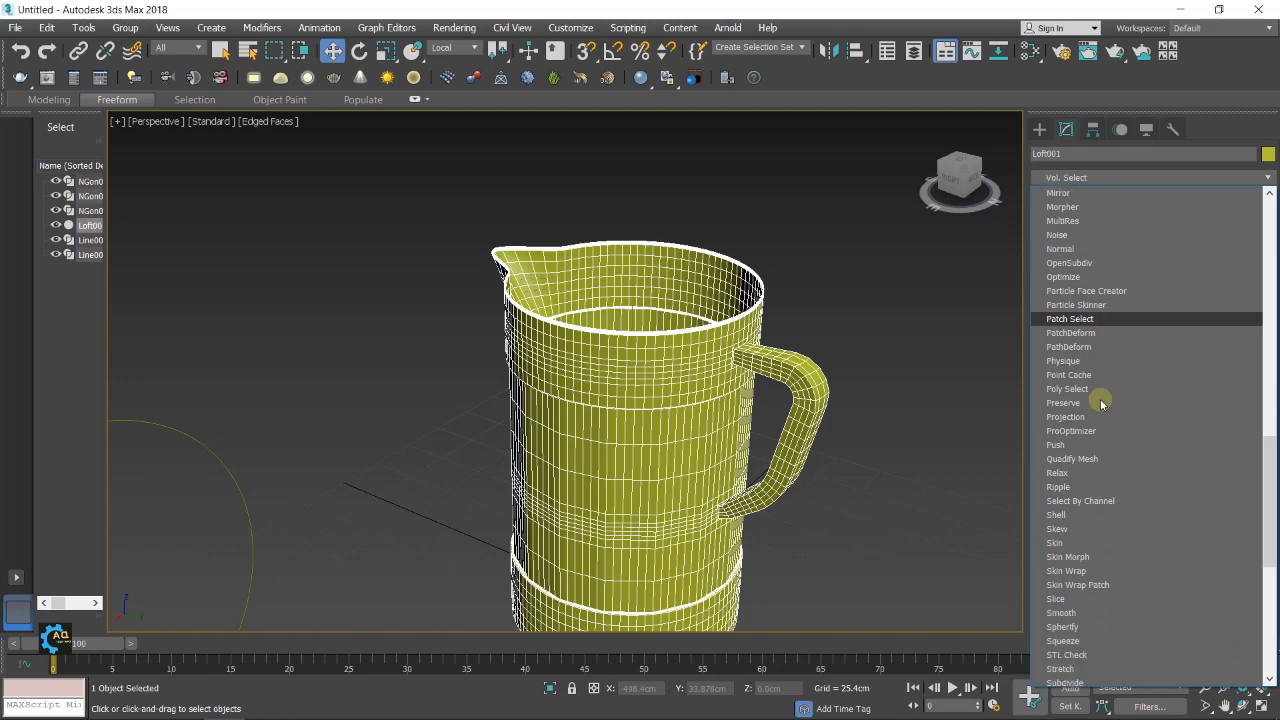
scroll(1076, 506, "down", 5)
scroll(1076, 516, "down", 3)
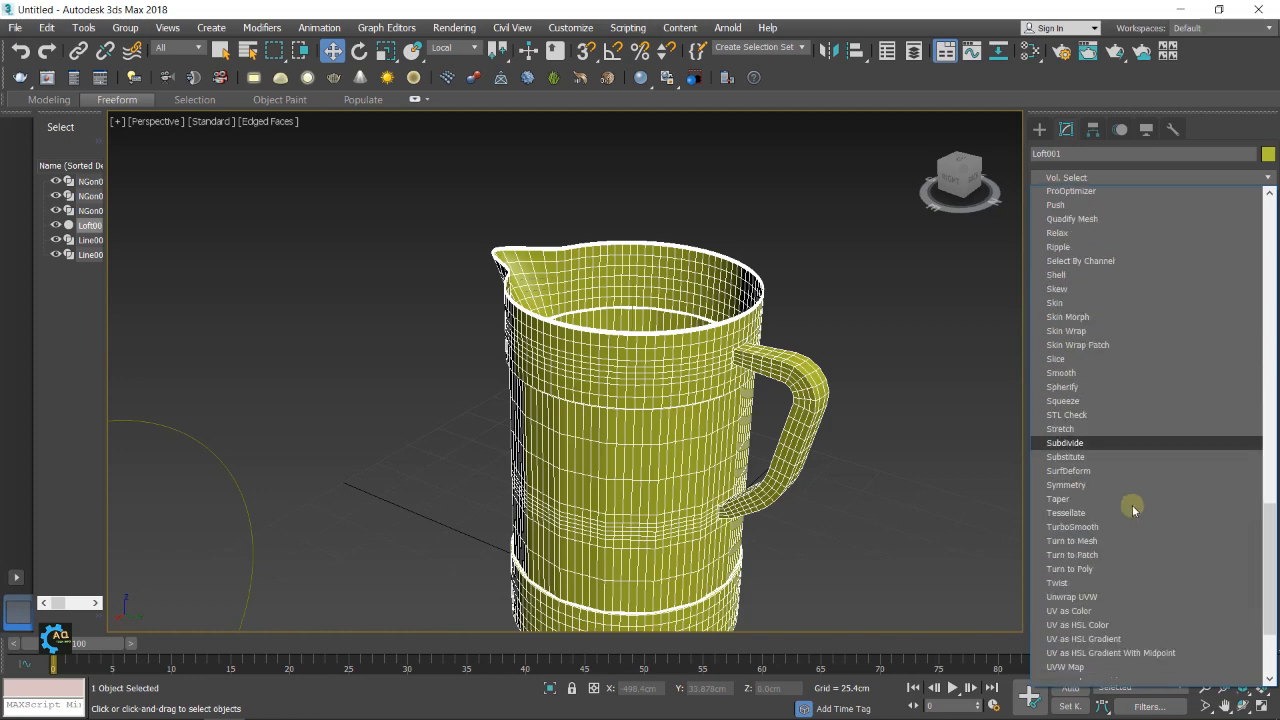
left_click(1076, 516)
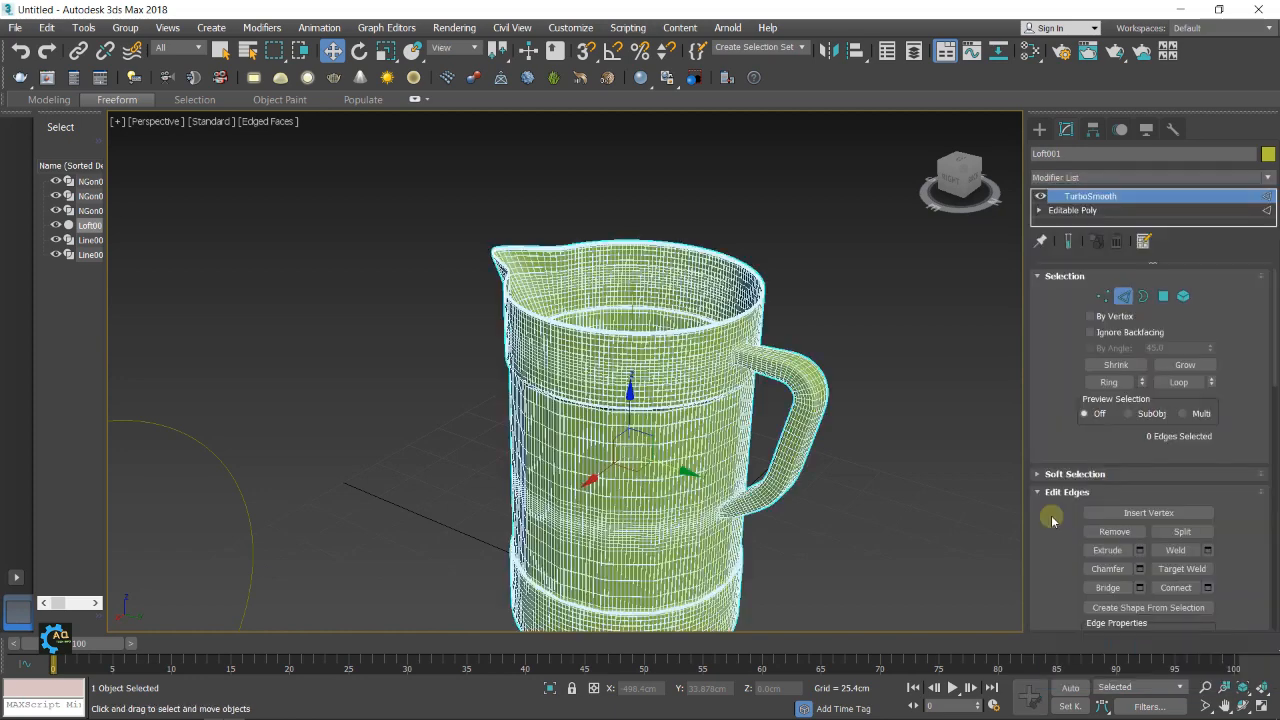
middle_click_drag(929, 470, 834, 460)
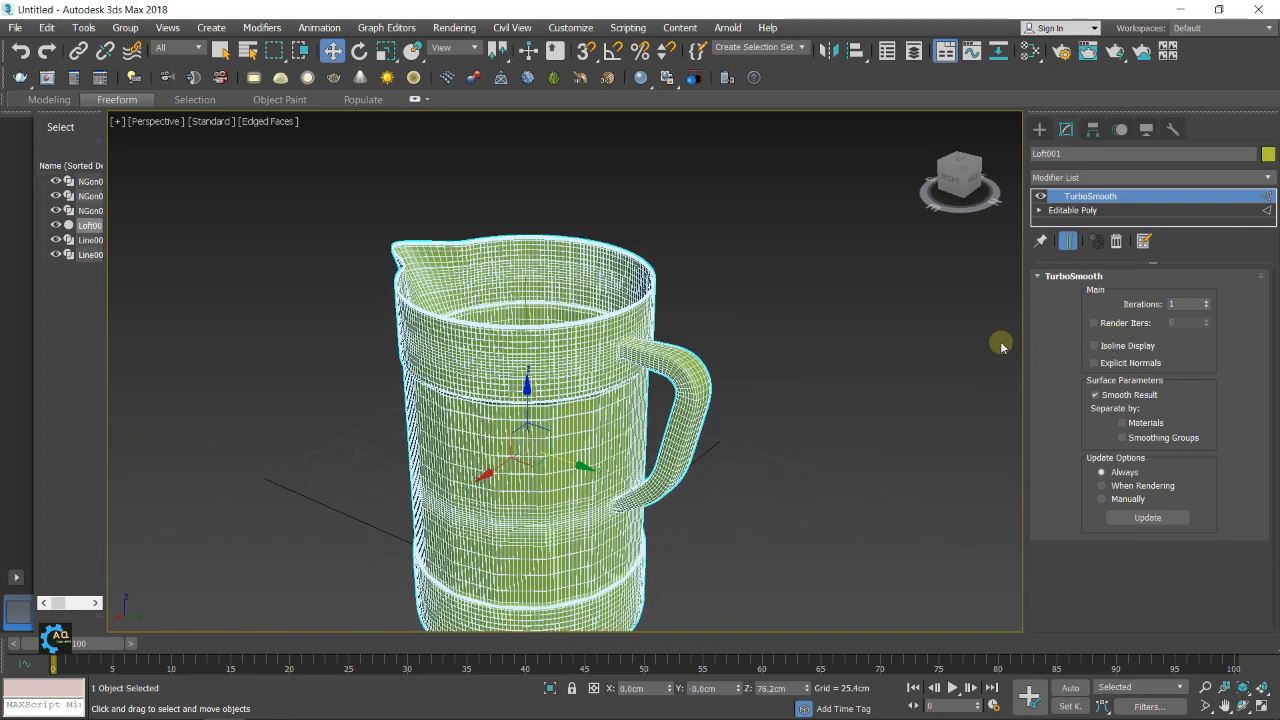
Turn on Isoline Display for the jug's TurboSmooth modifier and hide the edge lines in the viewport
middle_click_drag(883, 343, 889, 343)
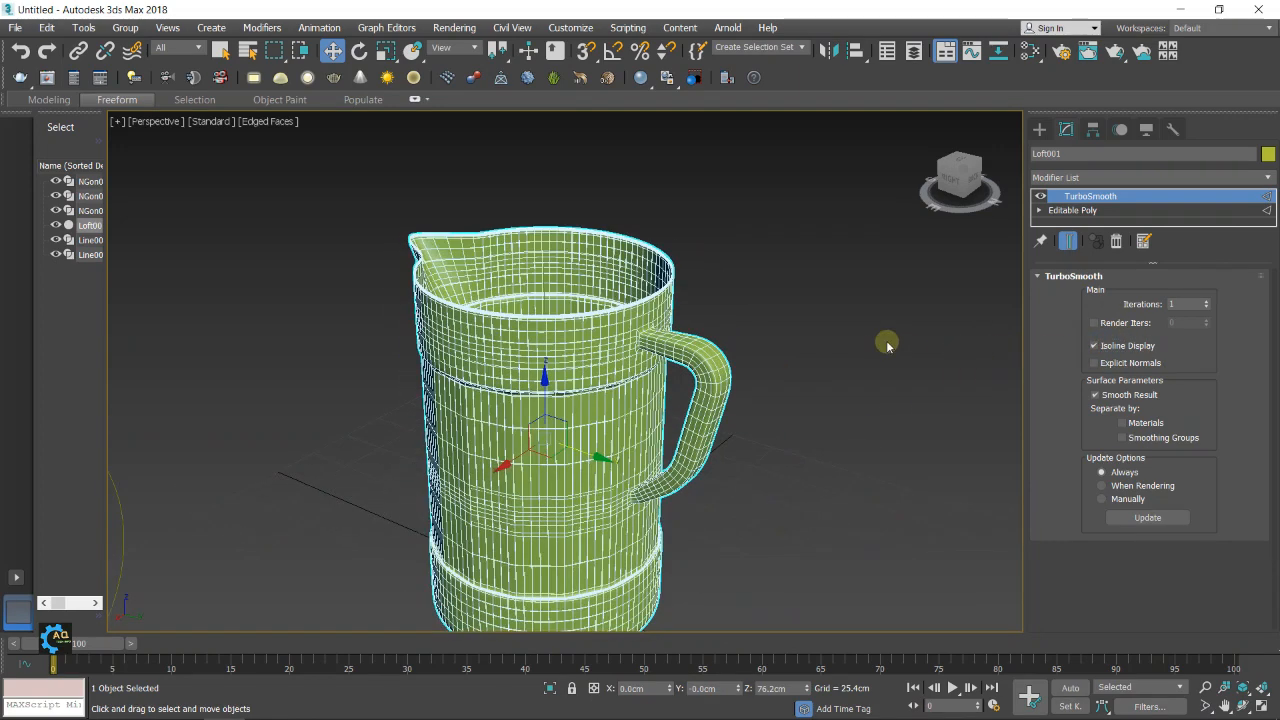
key("F4")
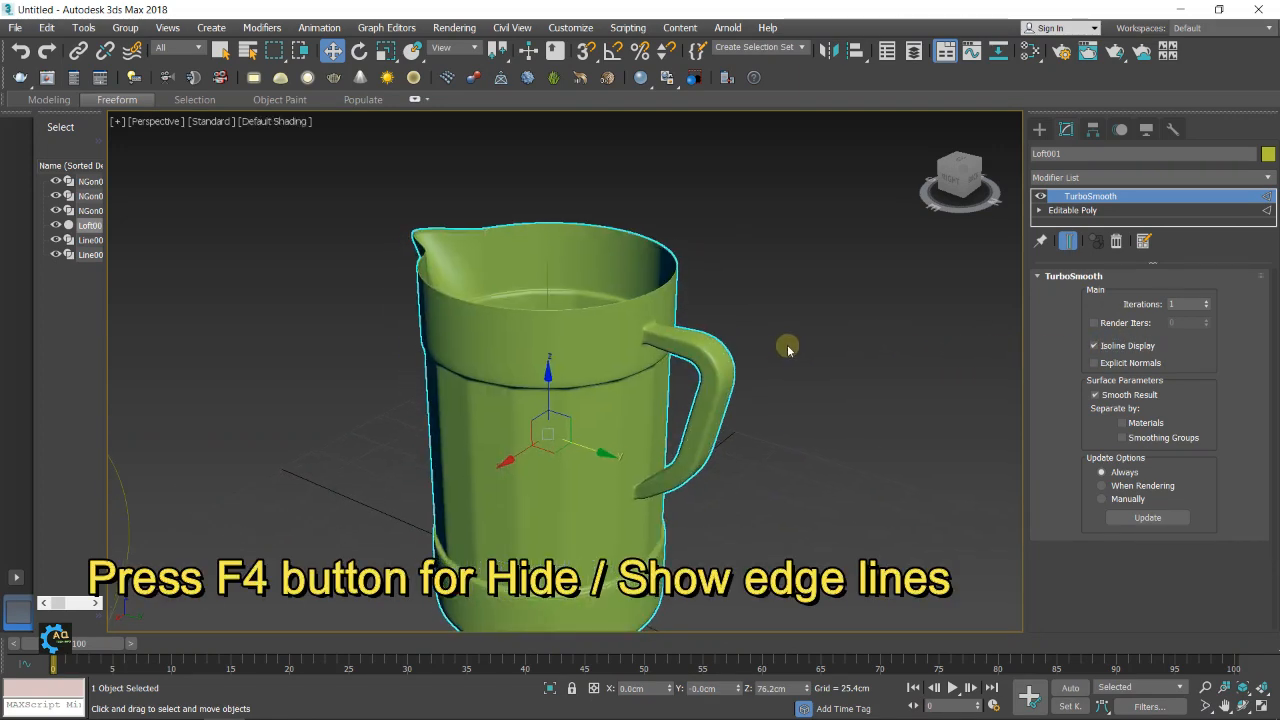
scroll(785, 350, "down", 3)
middle_click_drag(771, 357, 797, 475, "alt")
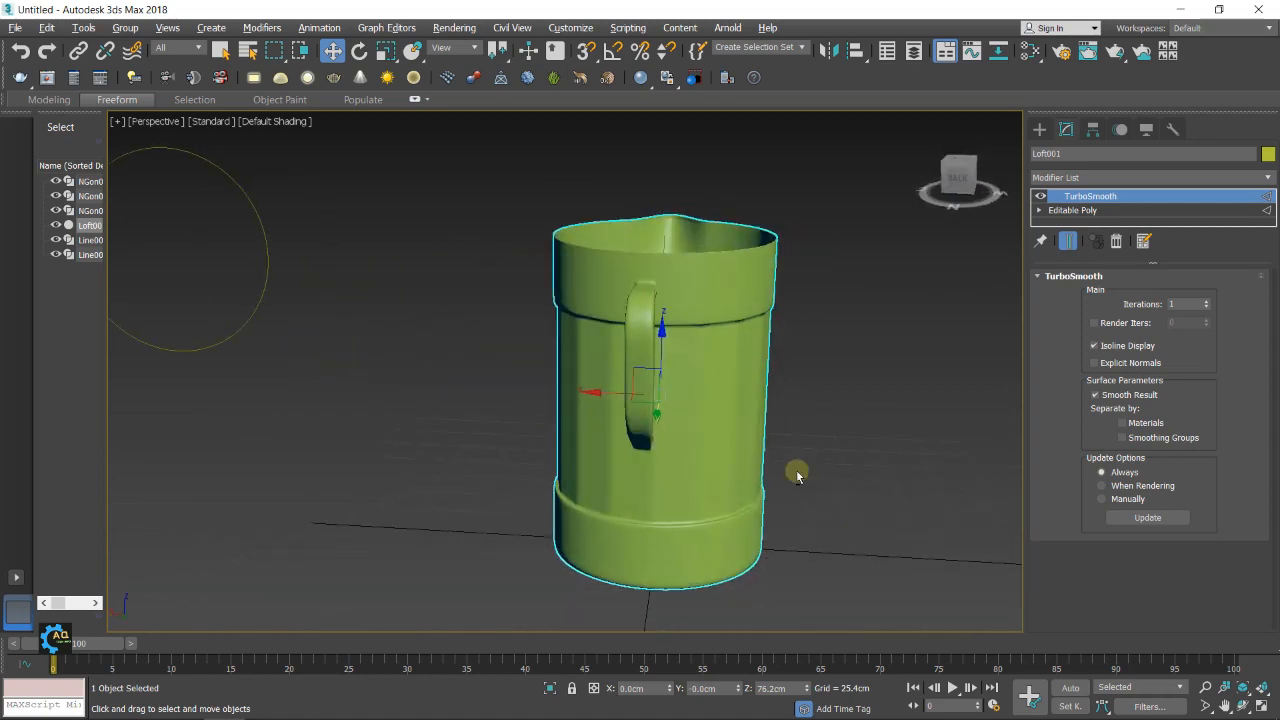
Raise the jug along the Z axis to about 91.6 cm
middle_click_drag(661, 336, 663, 286, "alt")
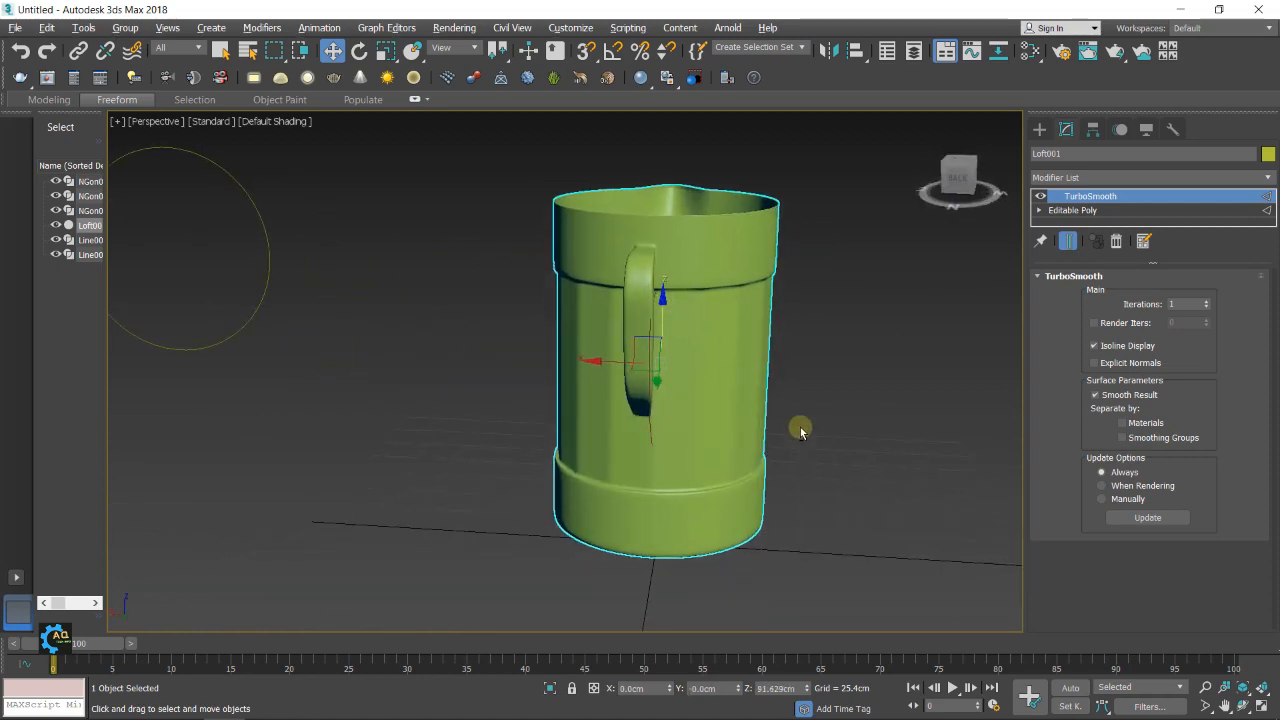
middle_click_drag(803, 429, 649, 414, "alt")
scroll(714, 386, "down", 3)
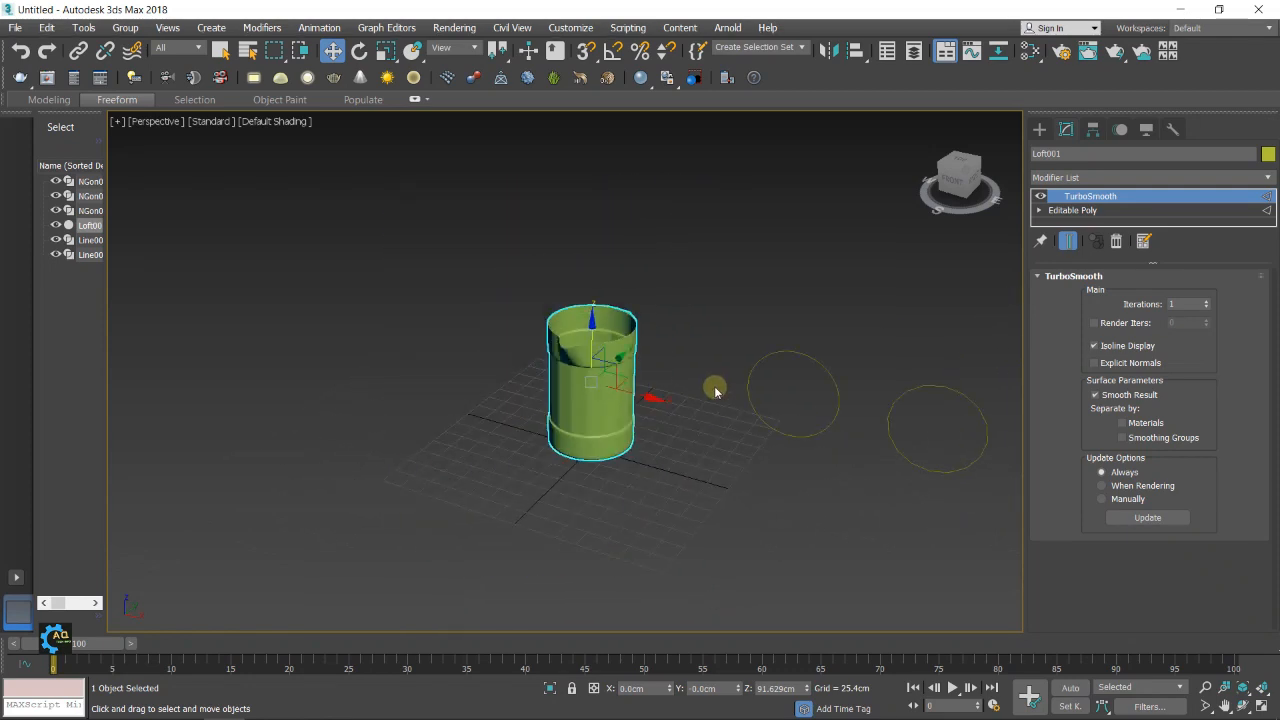
Select the three NGon profile shapes beside the jug and delete them
middle_click_drag(714, 386, 633, 347, "alt")
scroll(650, 335, "down", 4)
left_click(671, 317)
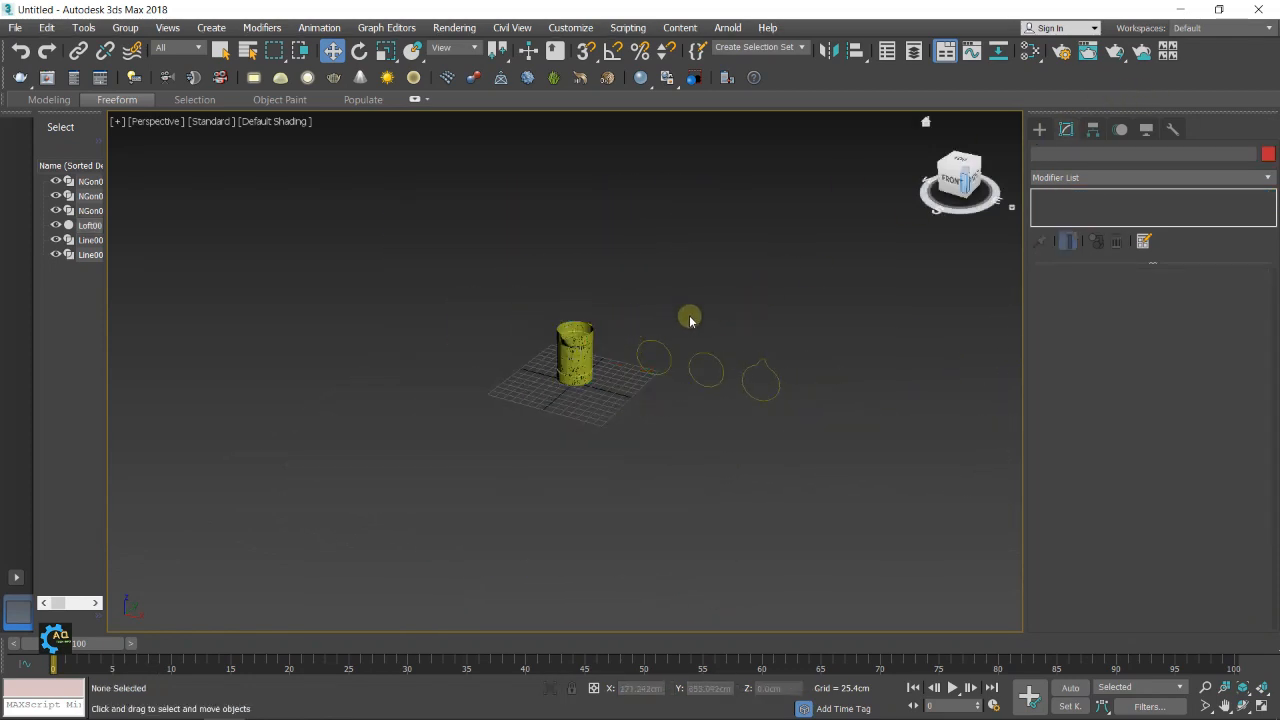
left_click_drag(715, 401, 892, 457)
key("Delete")
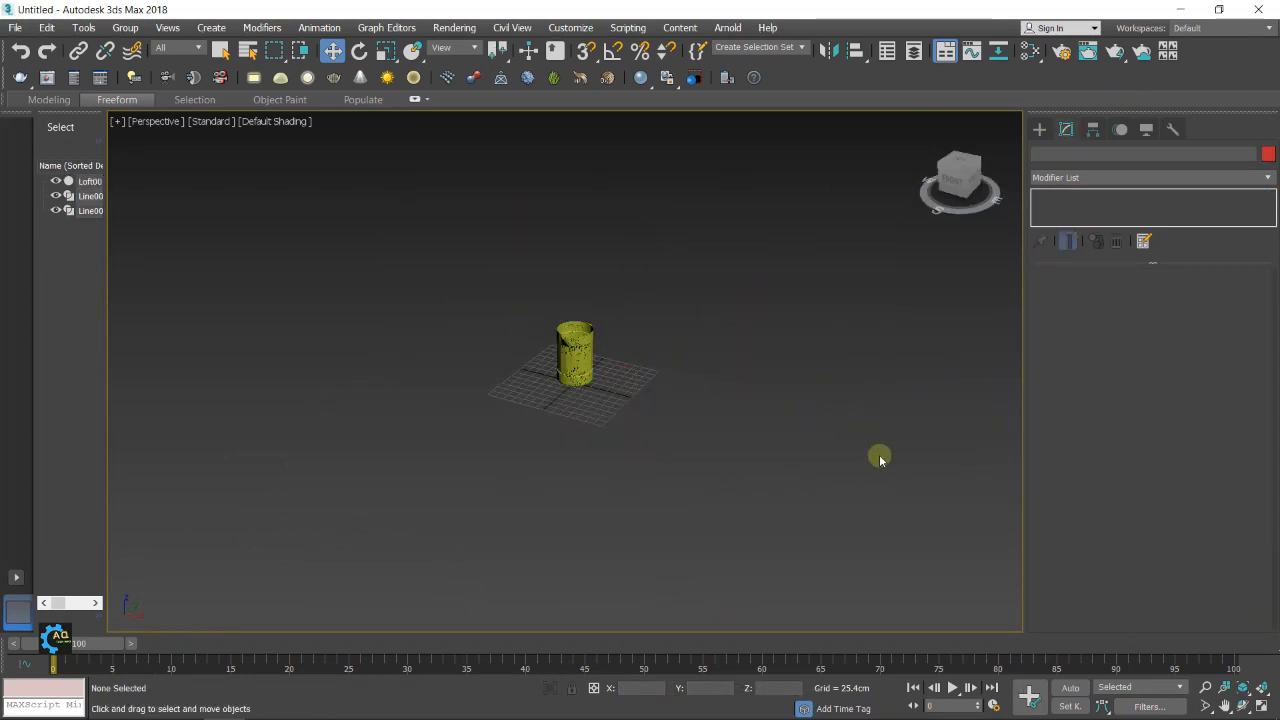
Delete the leftover curved guide line beside the jug's handle
scroll(550, 340, "up", 6)
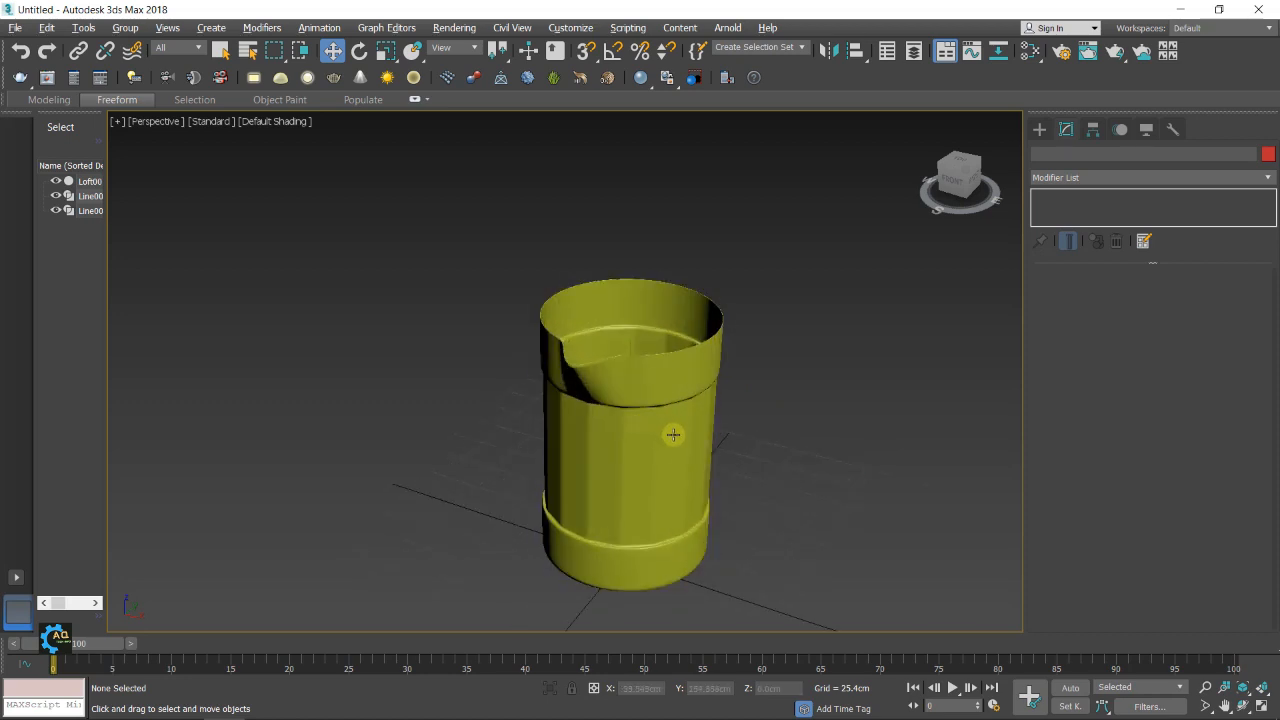
middle_click_drag(671, 434, 560, 401, "alt")
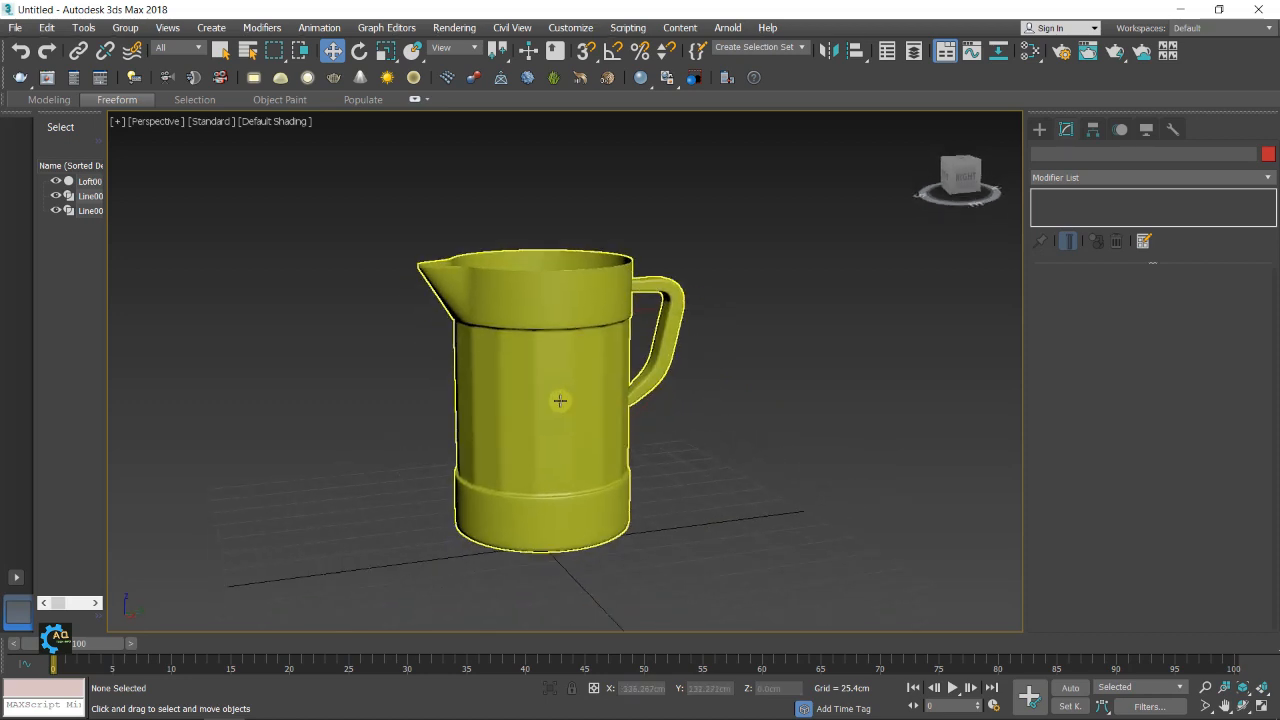
middle_click_drag(627, 364, 591, 337, "alt")
left_click(641, 338)
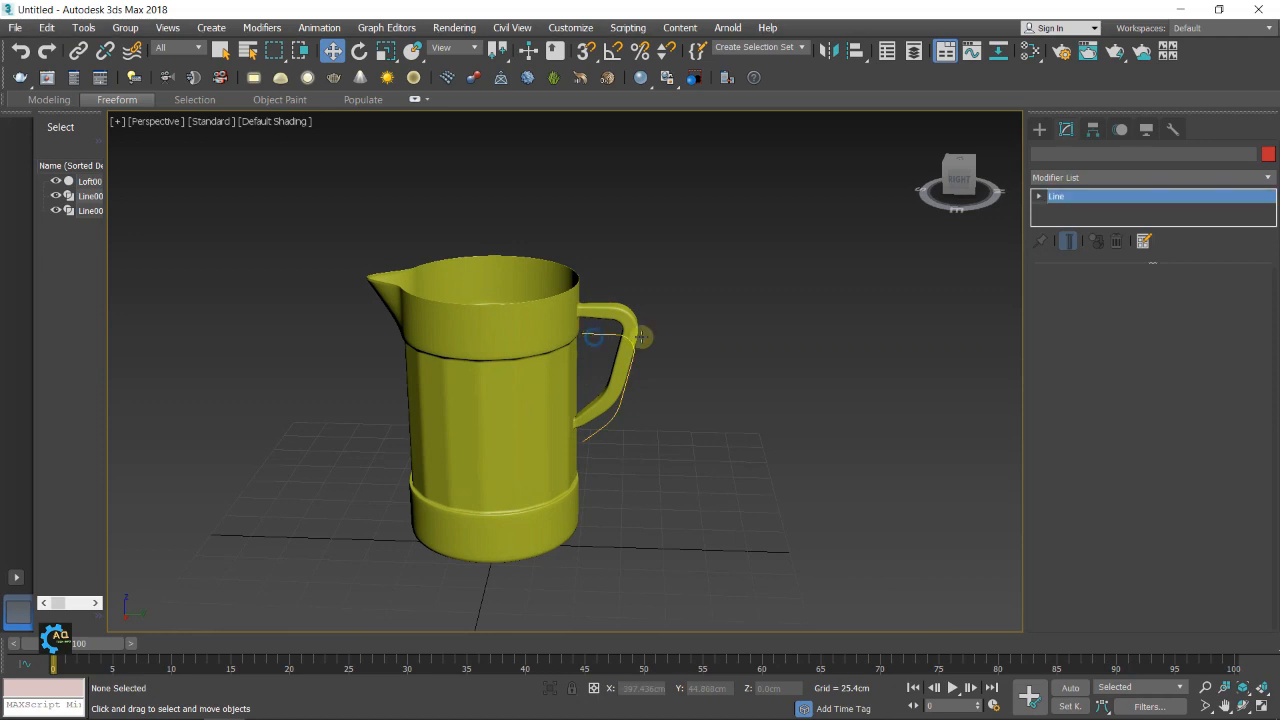
key("Delete")
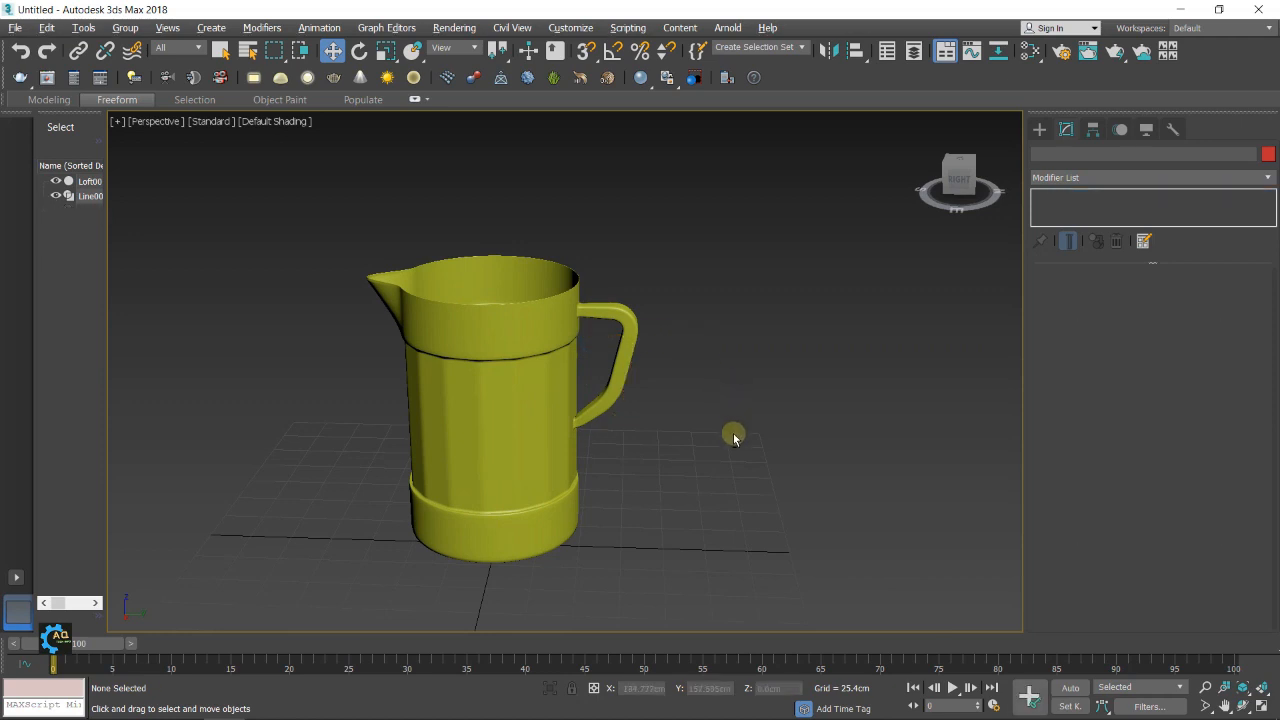
Delete the vertical loft path line inside the jug
mouse_move(733, 437)
middle_mouse_down("alt")
mouse_move(757, 471)
mouse_move(729, 451)
middle_mouse_up("alt")
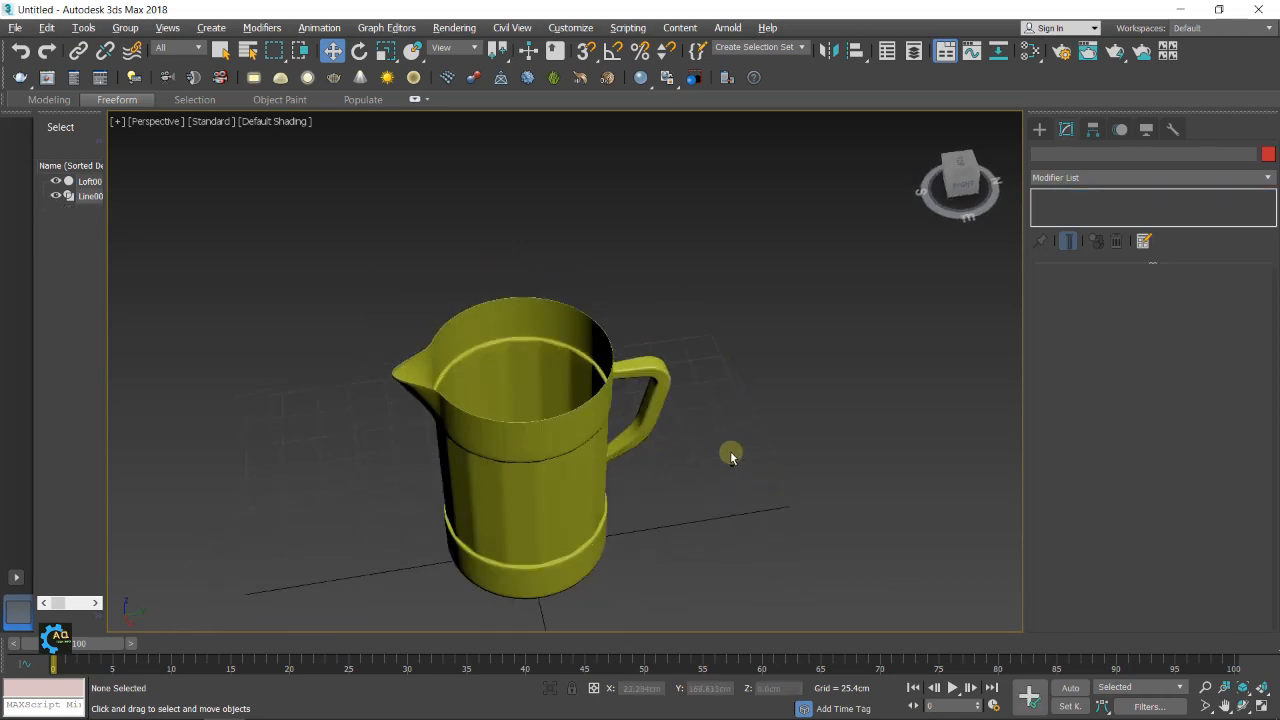
left_click(521, 391)
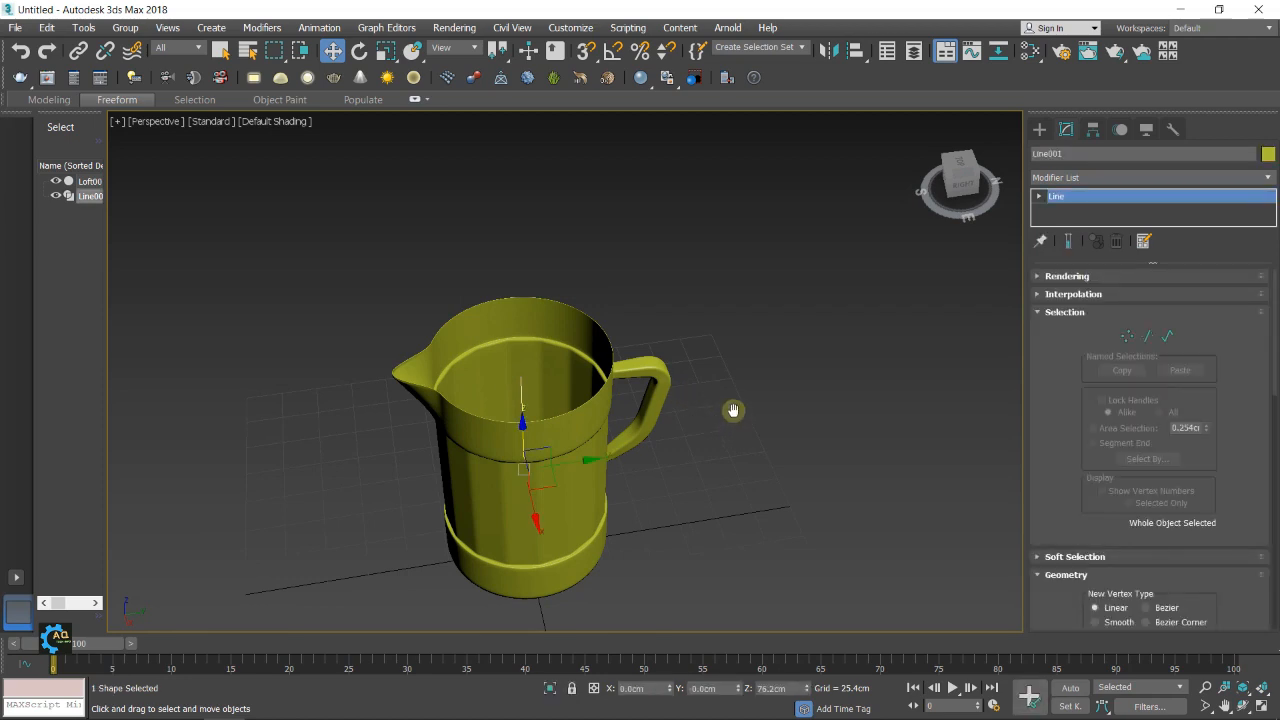
middle_click_drag(733, 410, 736, 403)
key("Delete")
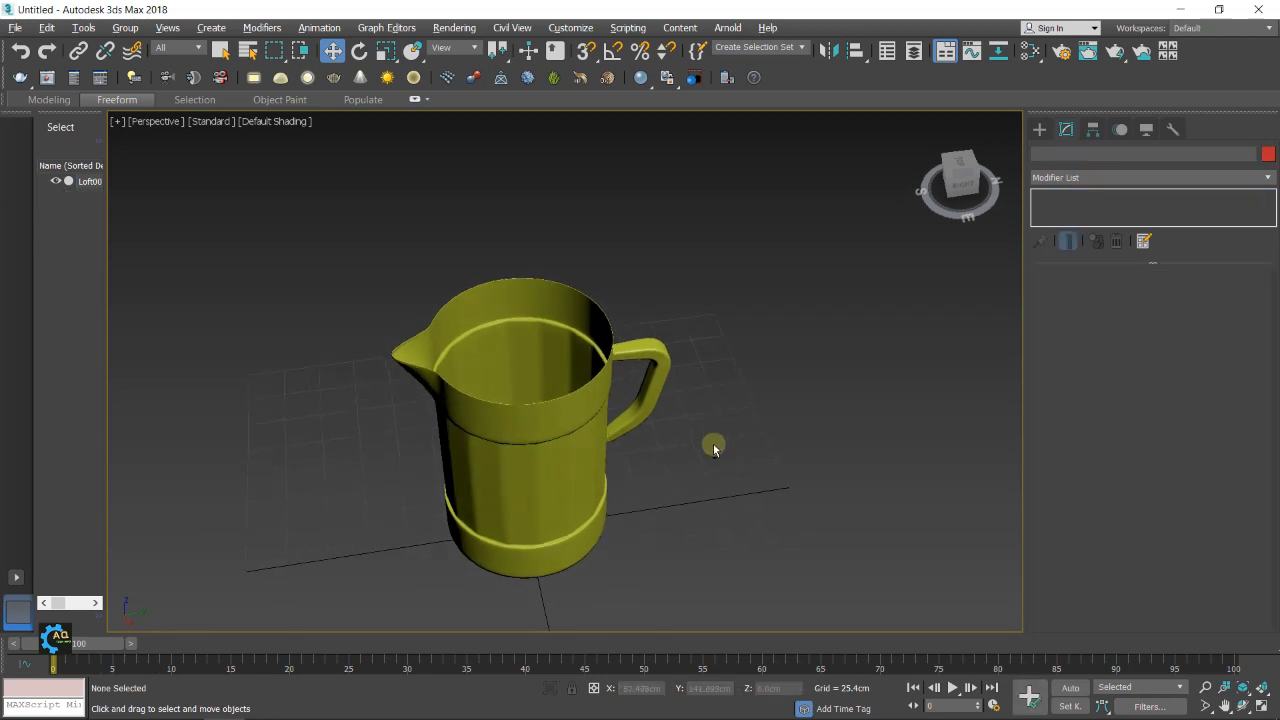
middle_click_drag(713, 449, 724, 419, "alt")
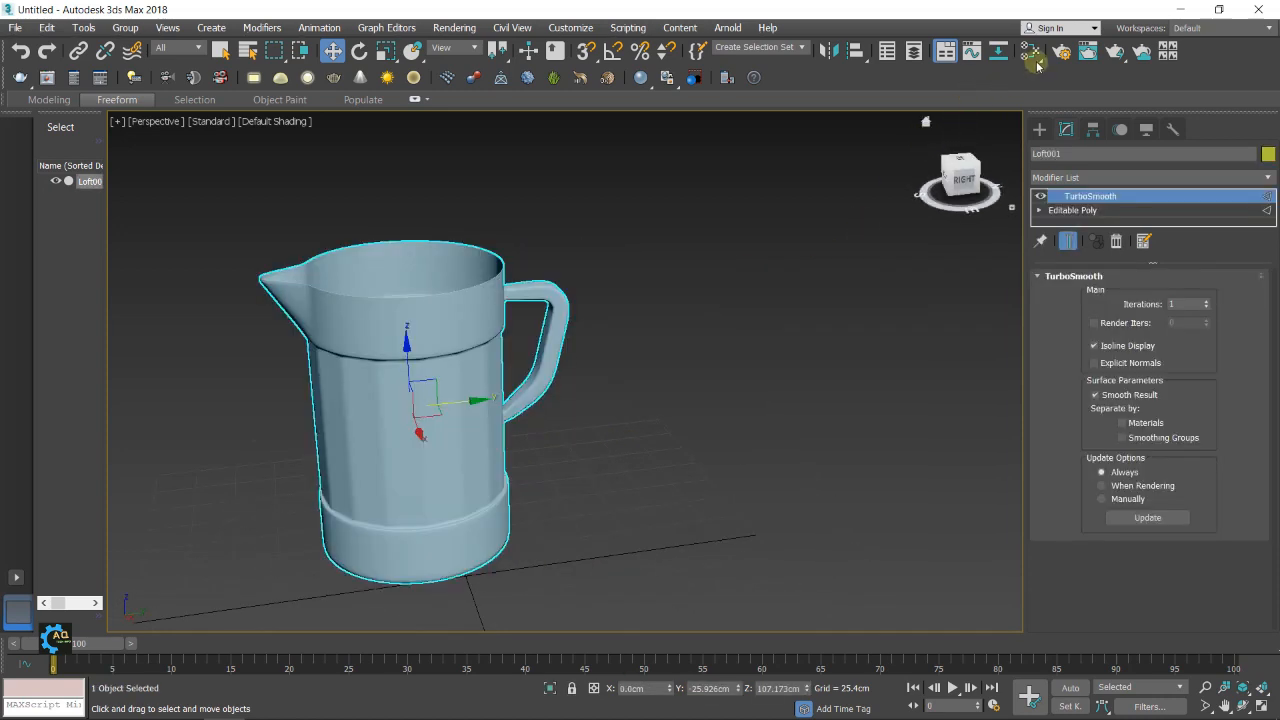
Find the Standard material in the Slate Material Editor, add it to the view and open its parameters
left_click(1030, 51)
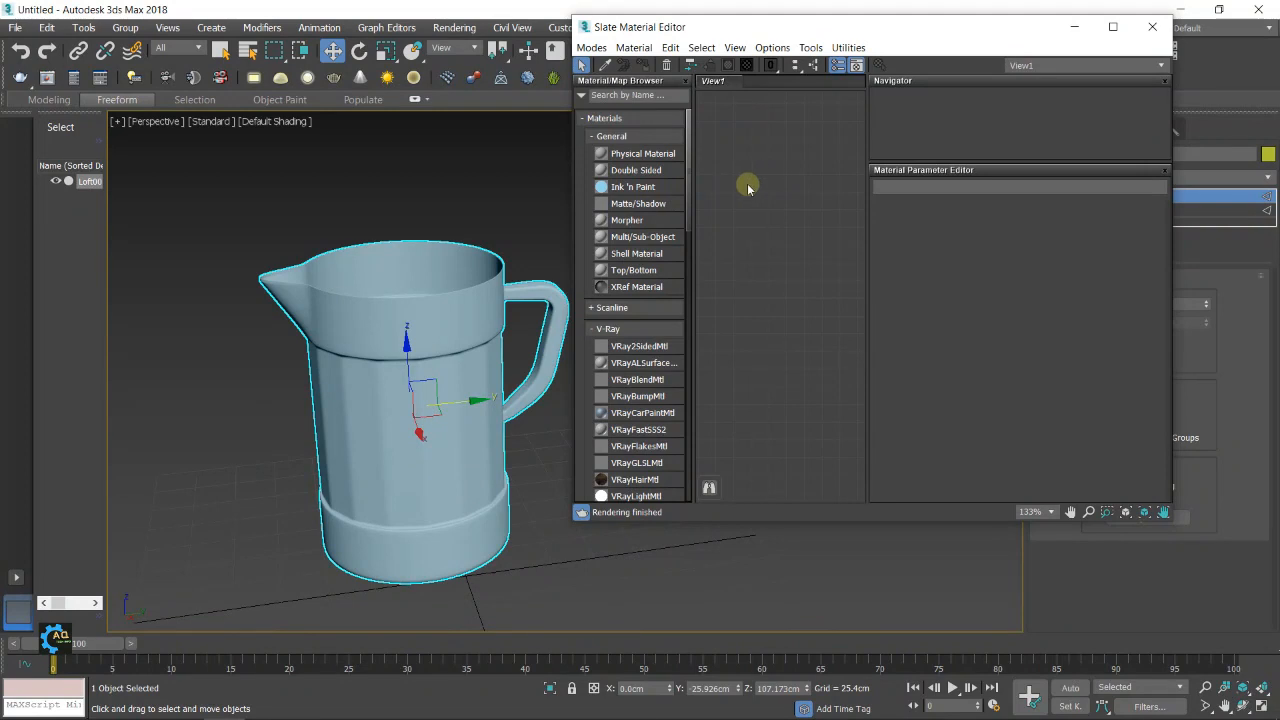
left_click(622, 96)
type("st")
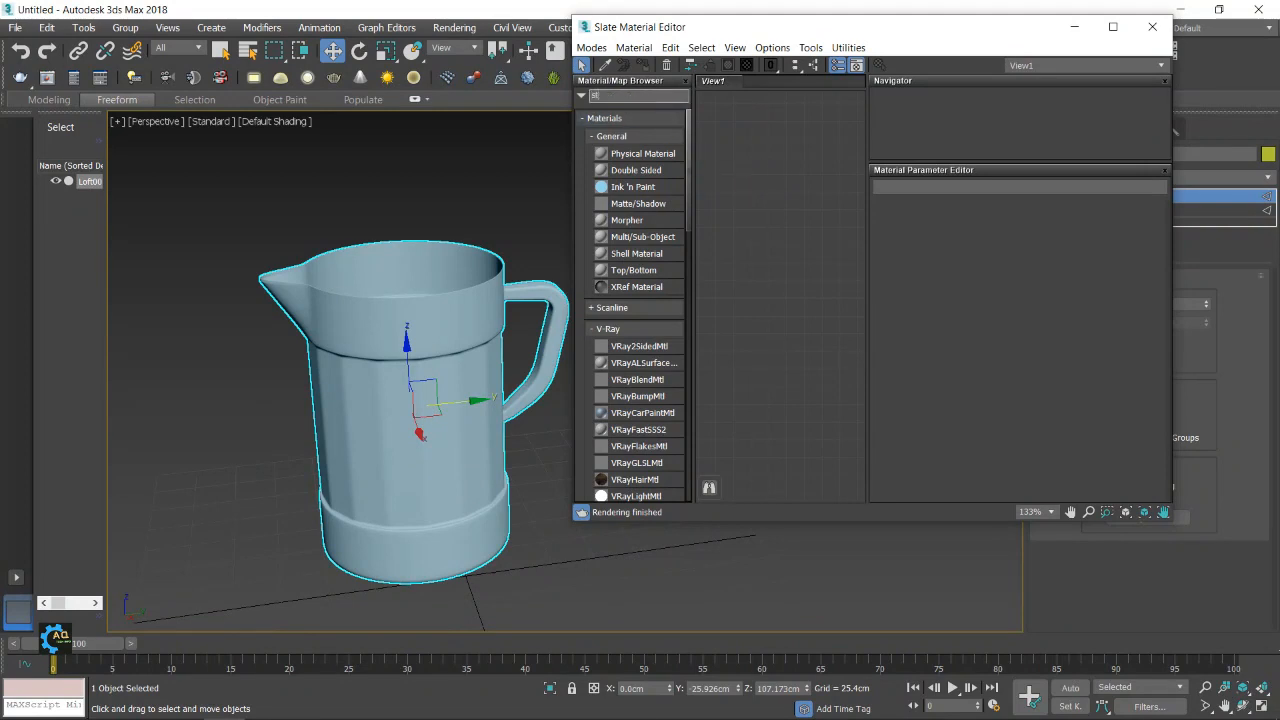
type("a")
double_click(612, 113)
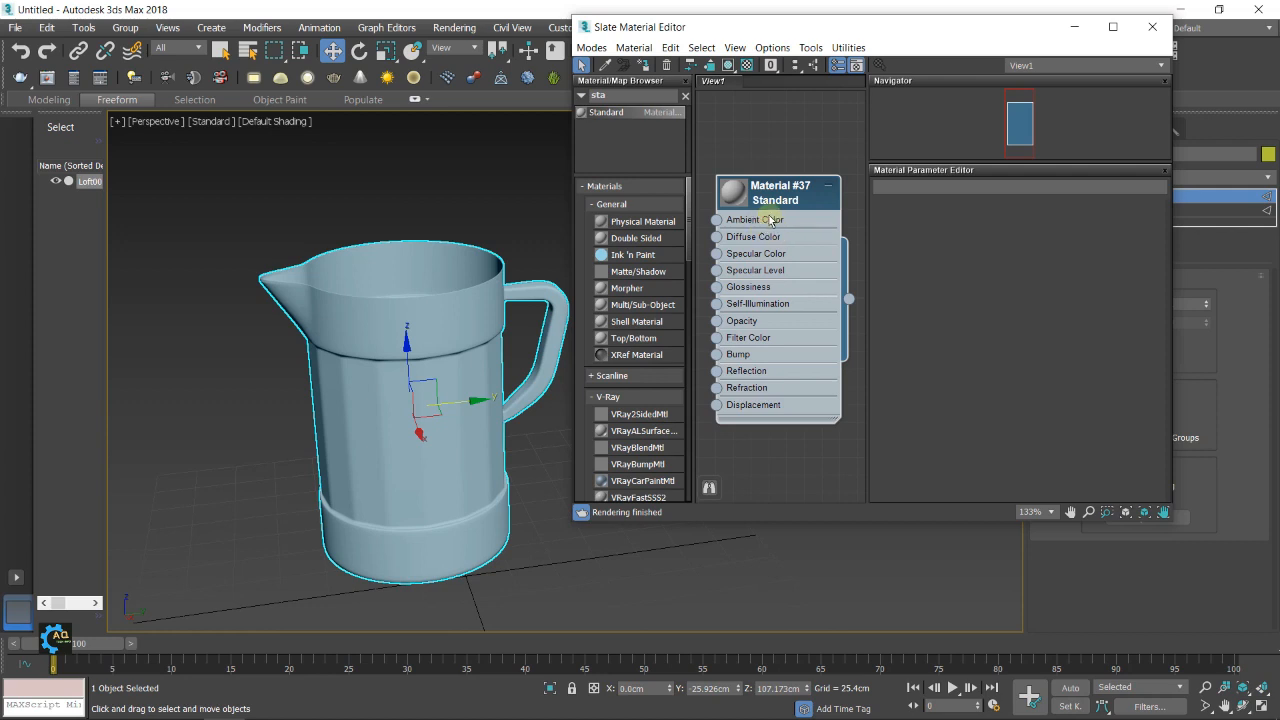
double_click(761, 220)
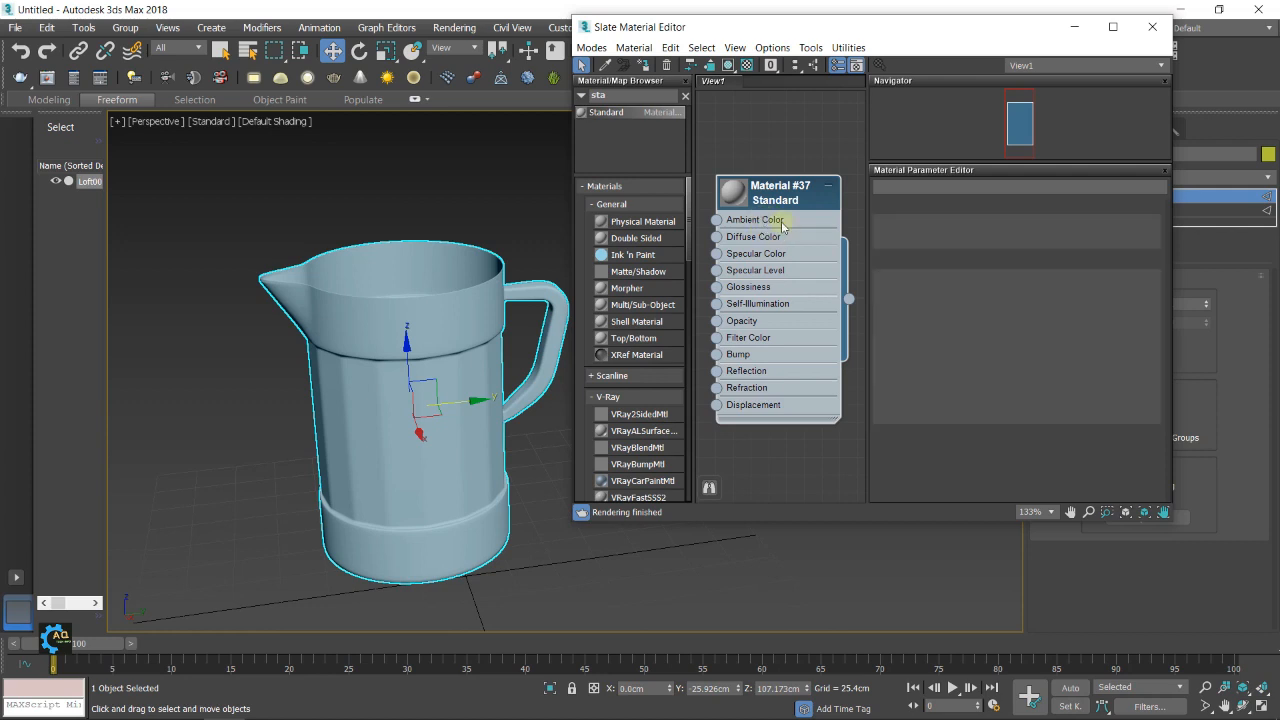
Set the Standard material's ambient and diffuse colours to blue-violet and assign it to the jug
left_click(965, 291)
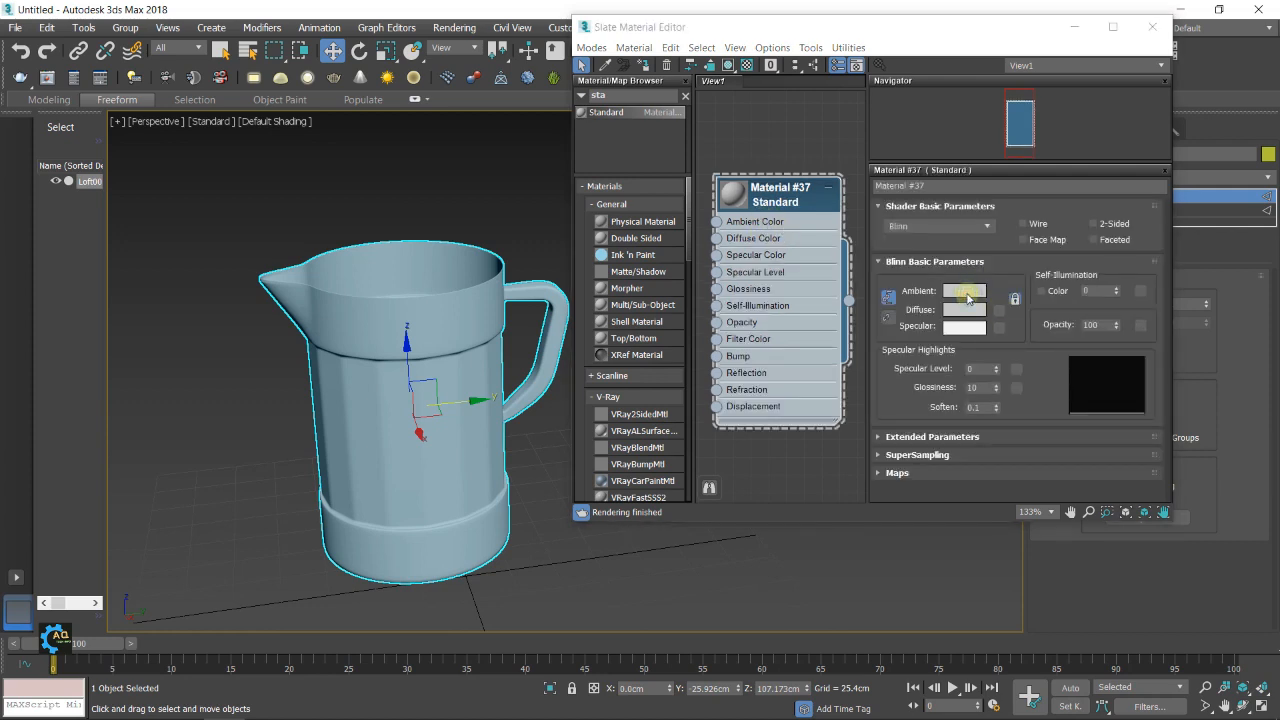
left_click_drag(380, 162, 369, 116)
left_click_drag(440, 167, 440, 115)
left_click(574, 240)
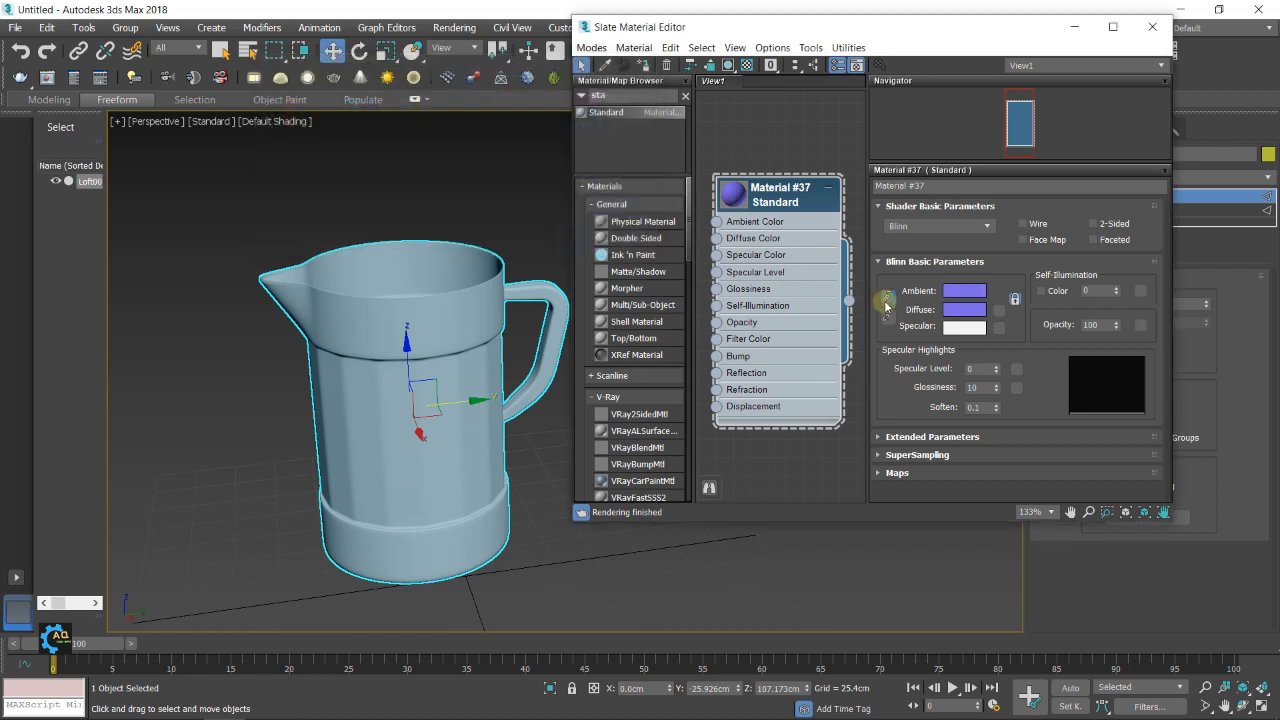
left_click_drag(849, 300, 452, 420)
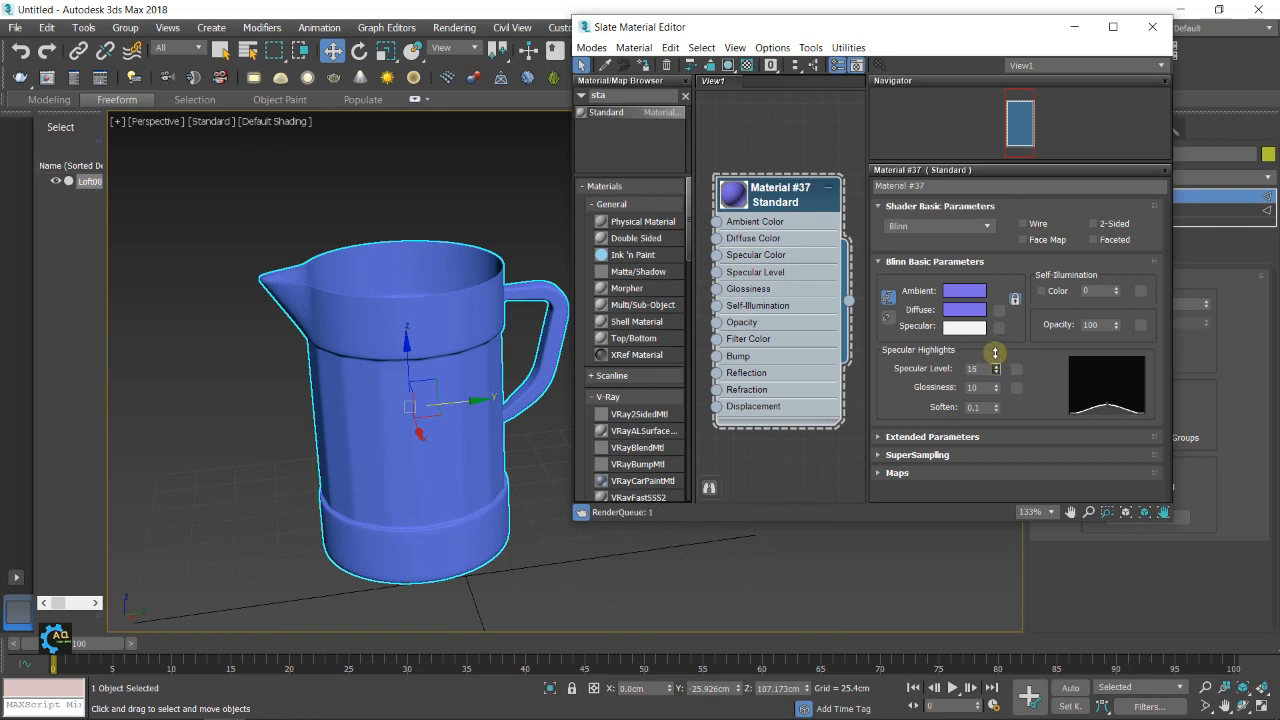
Set the material's specular level to 87 and glossiness to 23, and close the material editor
left_click_drag(996, 352, 1002, 371)
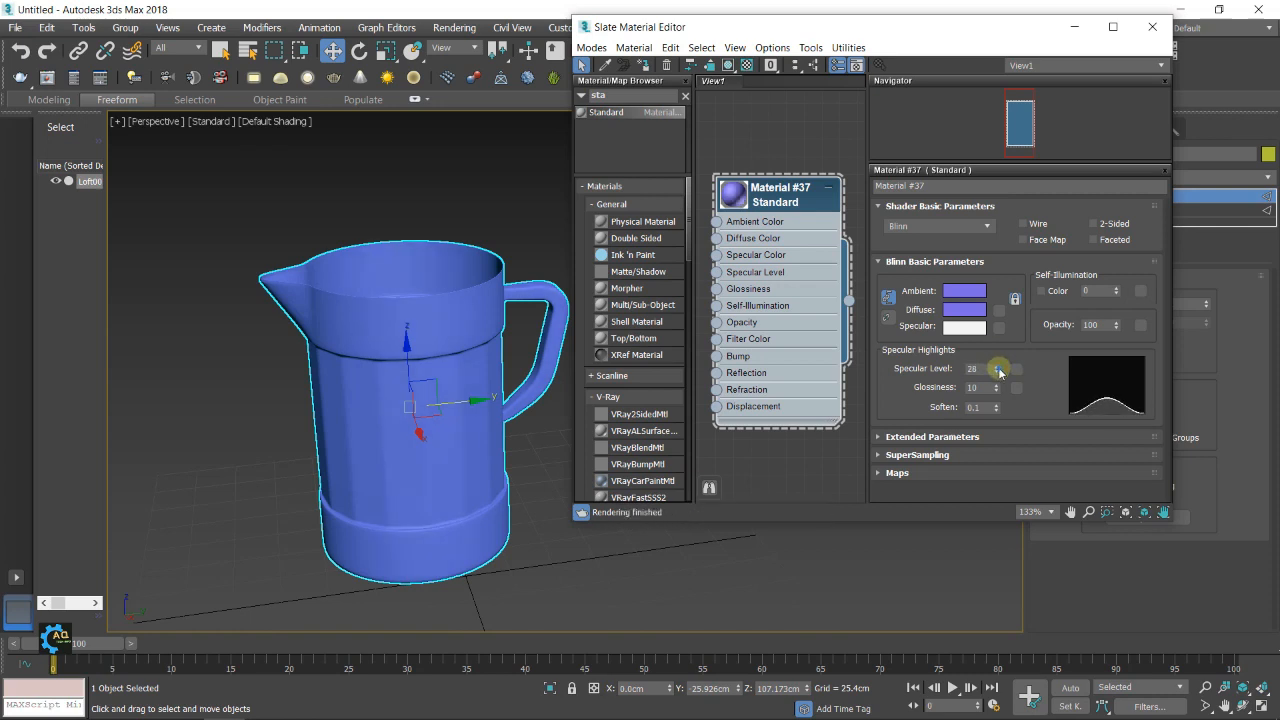
left_click_drag(993, 329, 995, 333)
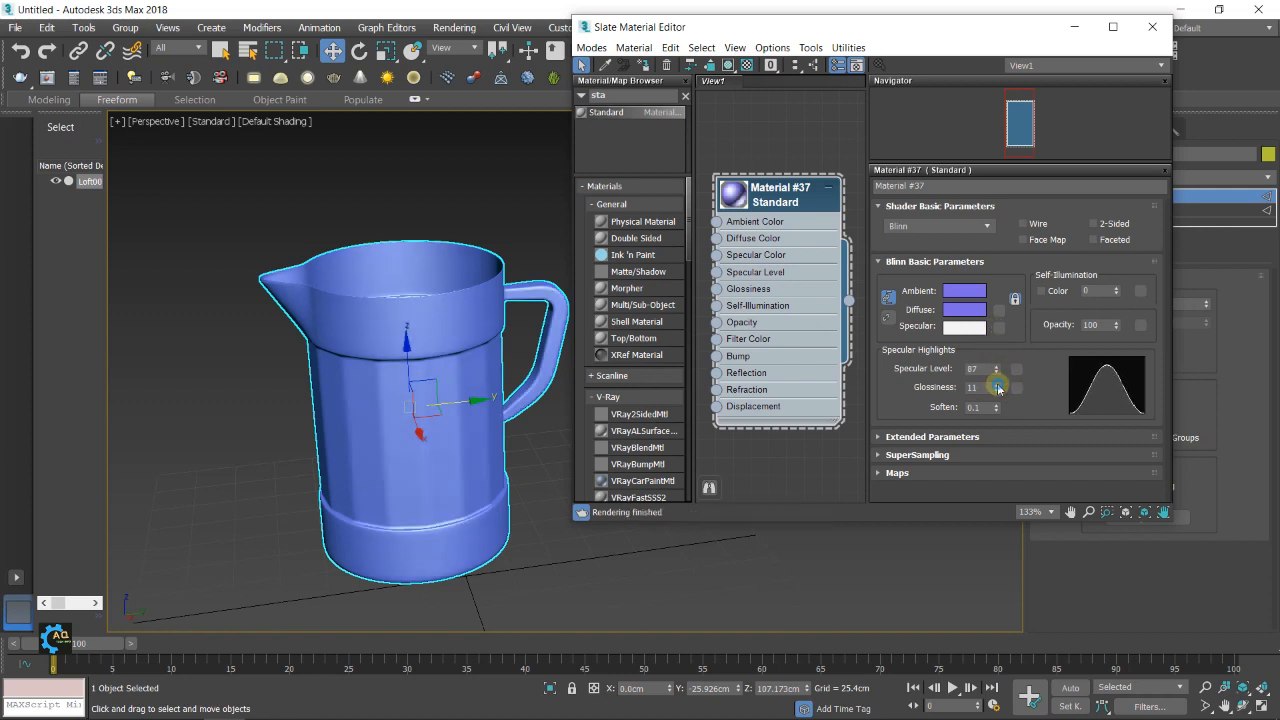
left_click_drag(995, 371, 996, 366)
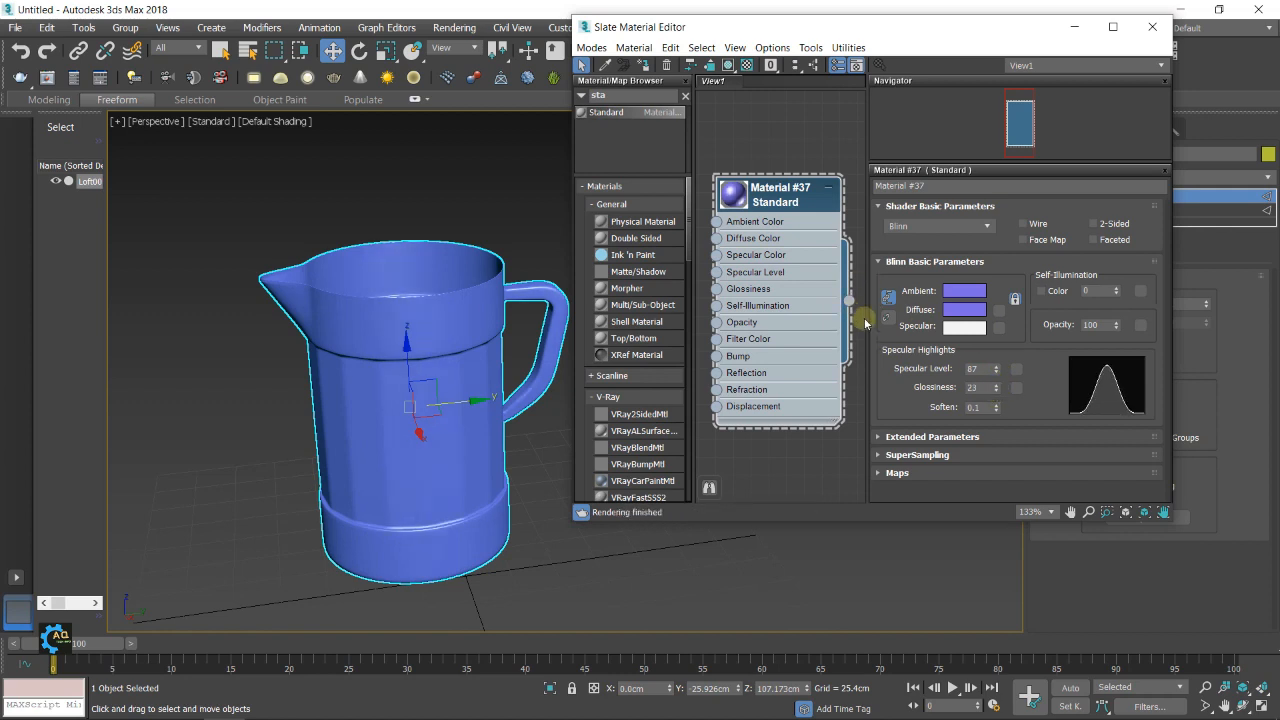
left_click(1151, 27)
middle_click_drag(774, 397, 650, 365, "alt")
scroll(650, 365, "up", 2)
scroll(670, 385, "up", 3)
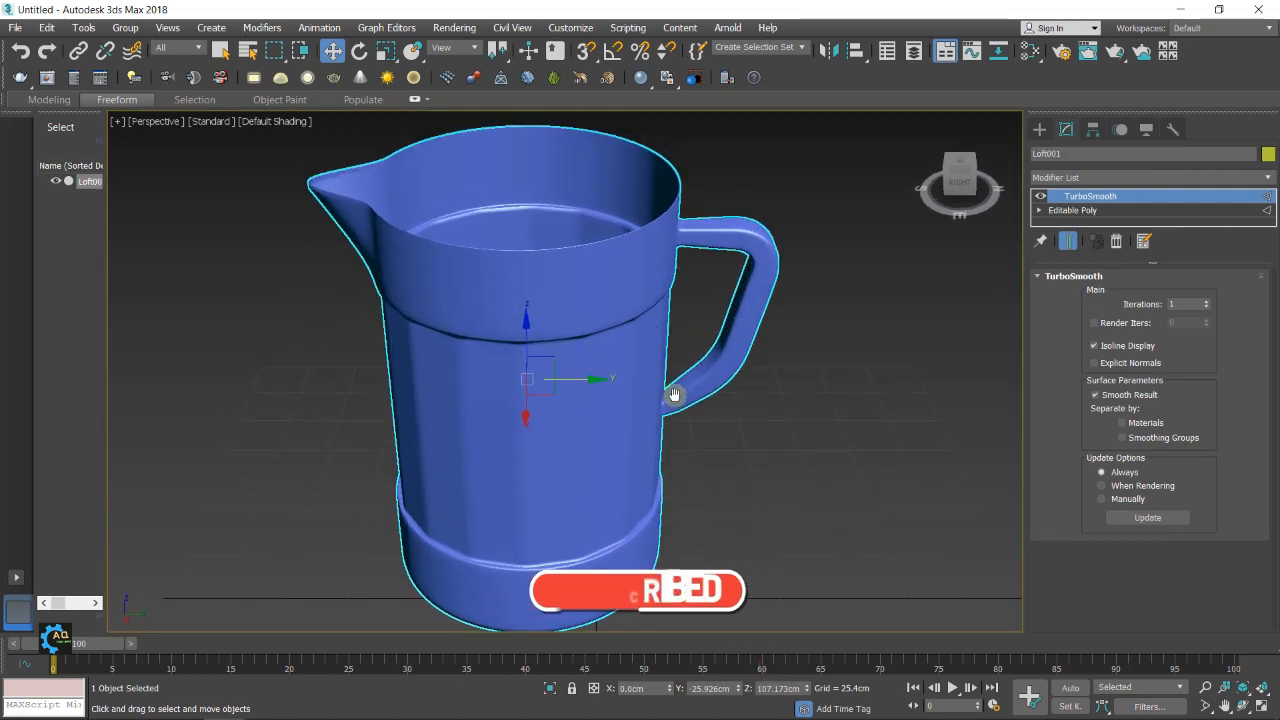
scroll(669, 393, "down", 3)
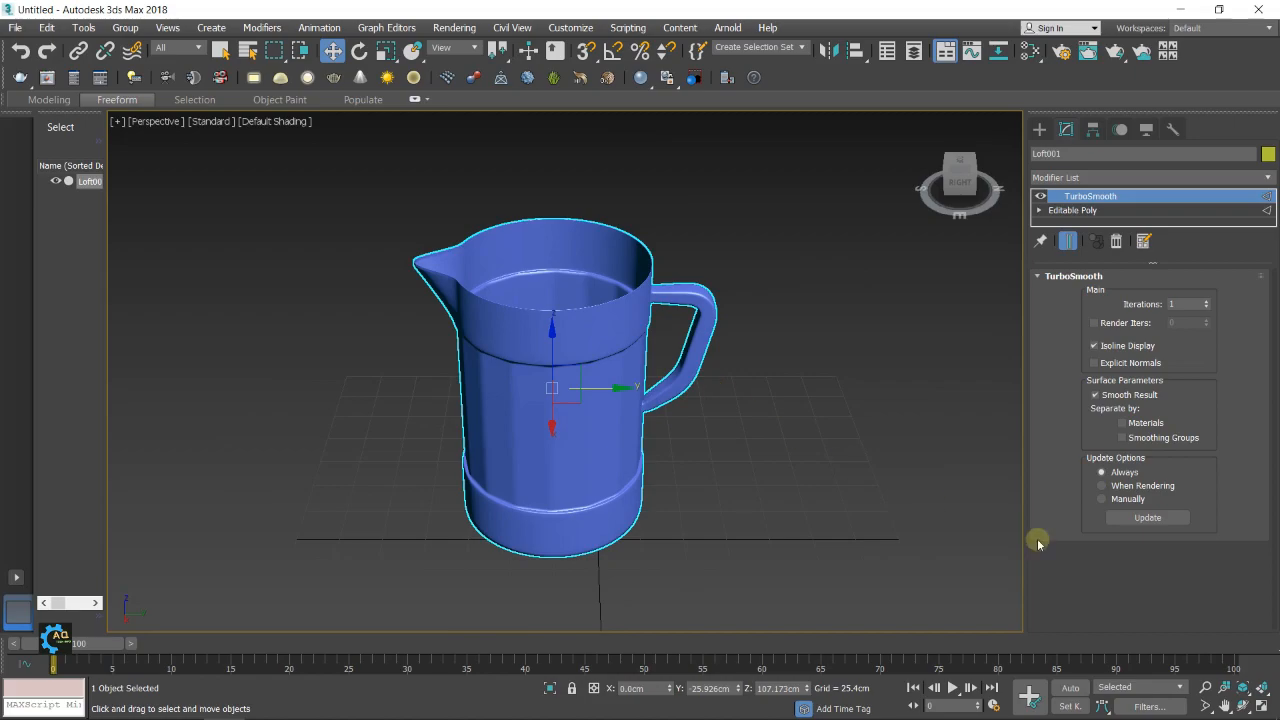